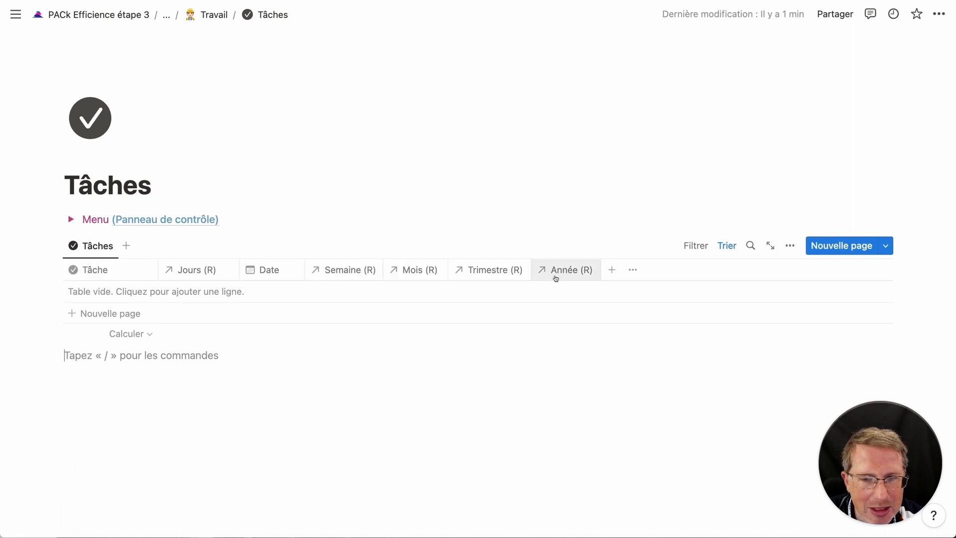
- Hide the Semaine (R), Mois (R), Trimestre (R) and Année (R) columns in the Tâches table view
click(335, 277)
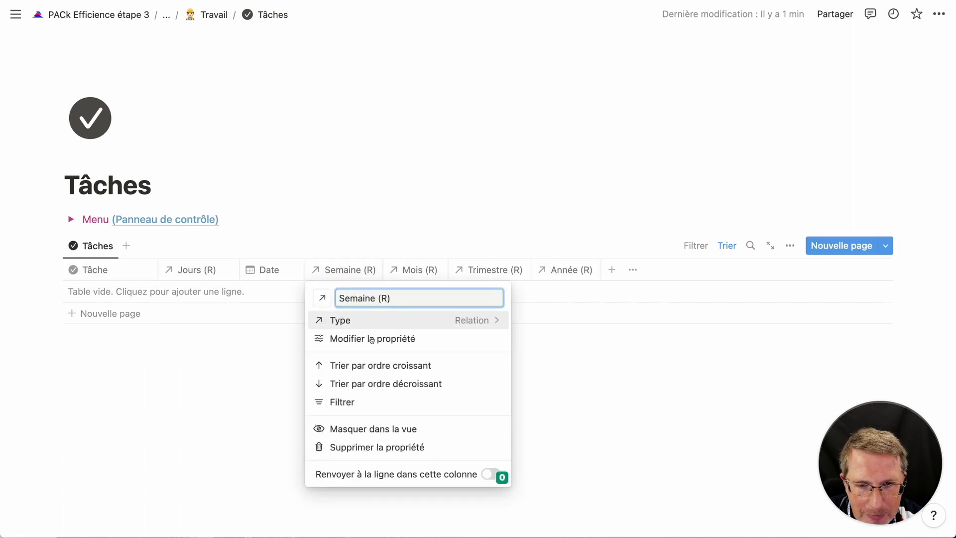
click(359, 431)
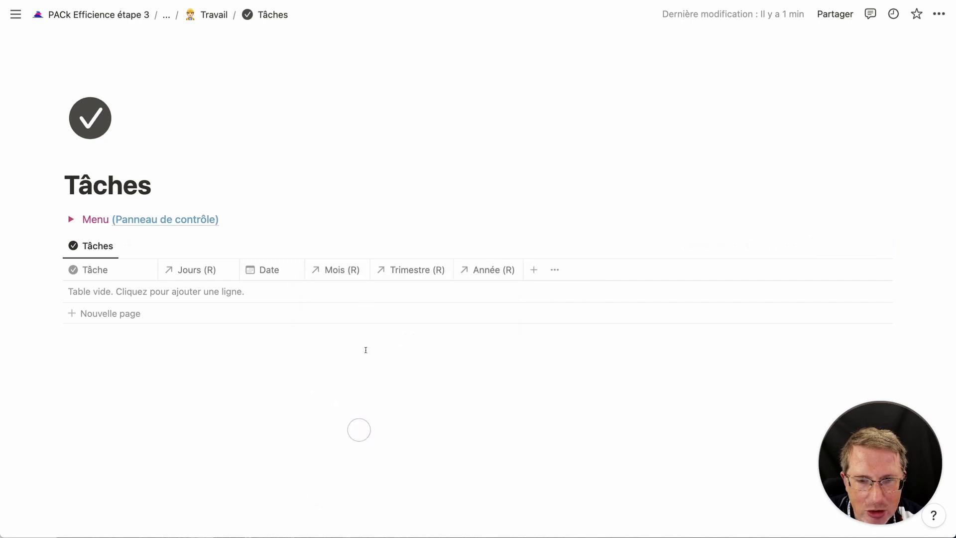
click(352, 271)
click(370, 438)
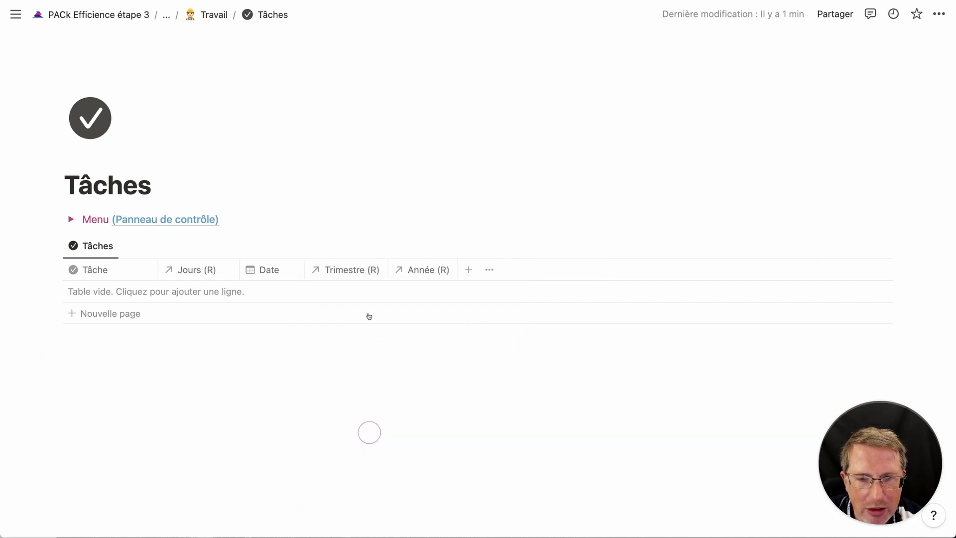
click(363, 275)
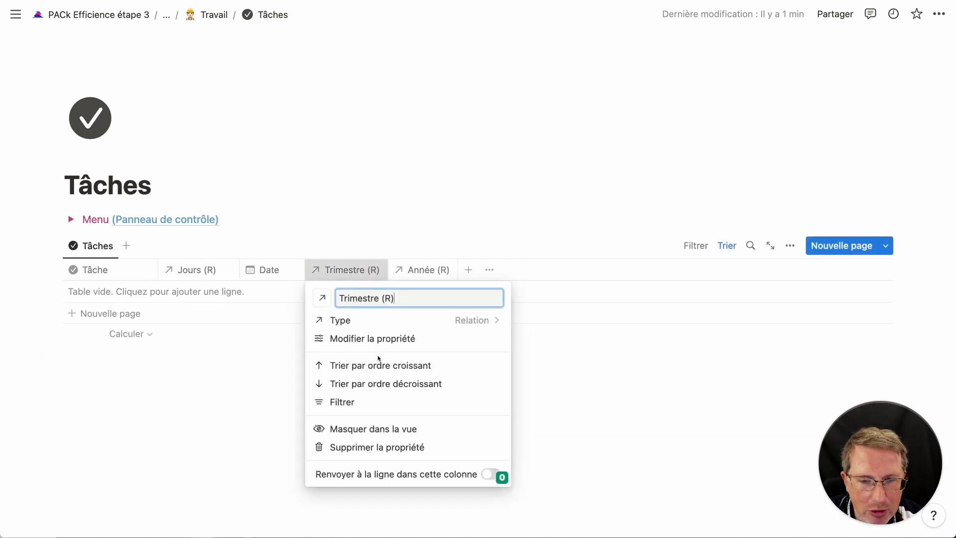
click(369, 429)
click(364, 272)
click(380, 426)
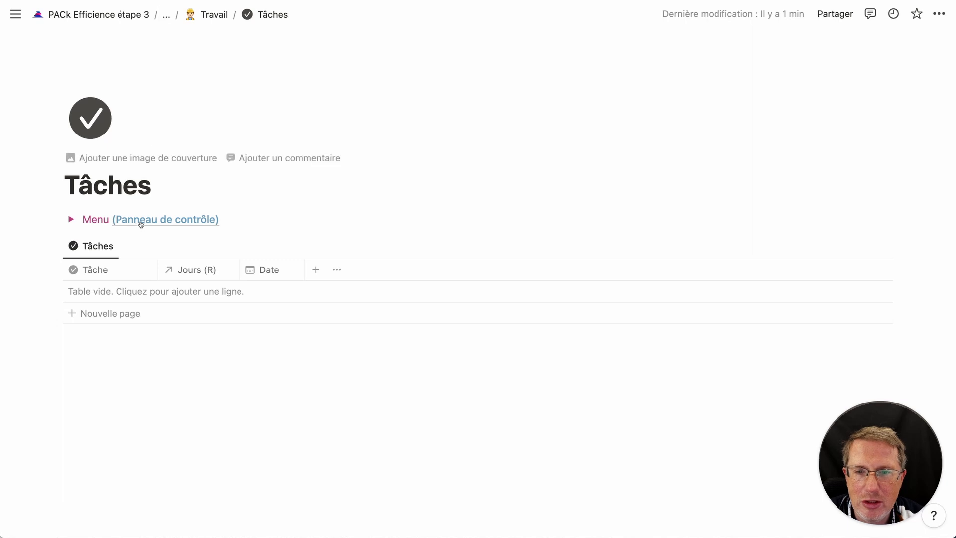
- Open JOURS DB from the Calendrier page, examine its date and relation columns, and return to the Tâches page
click(72, 219)
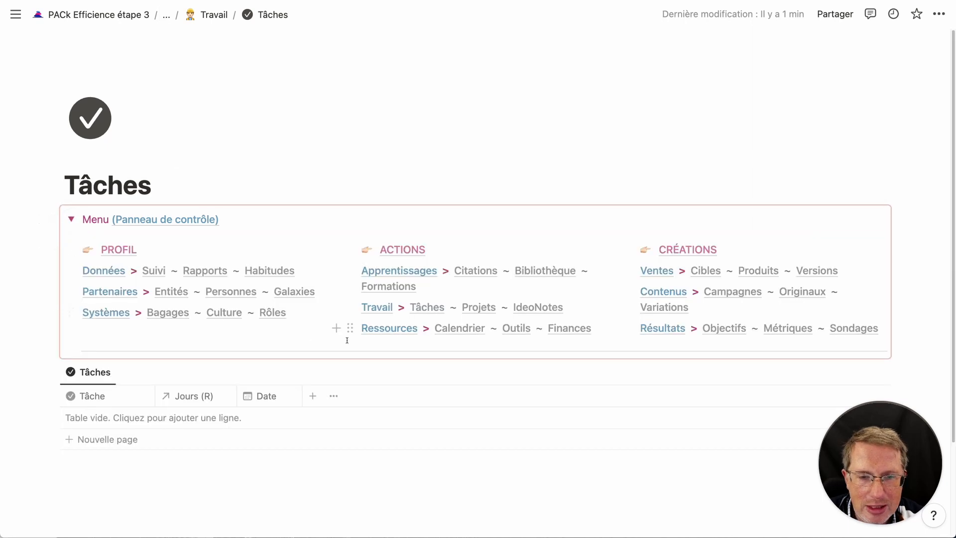
click(458, 329)
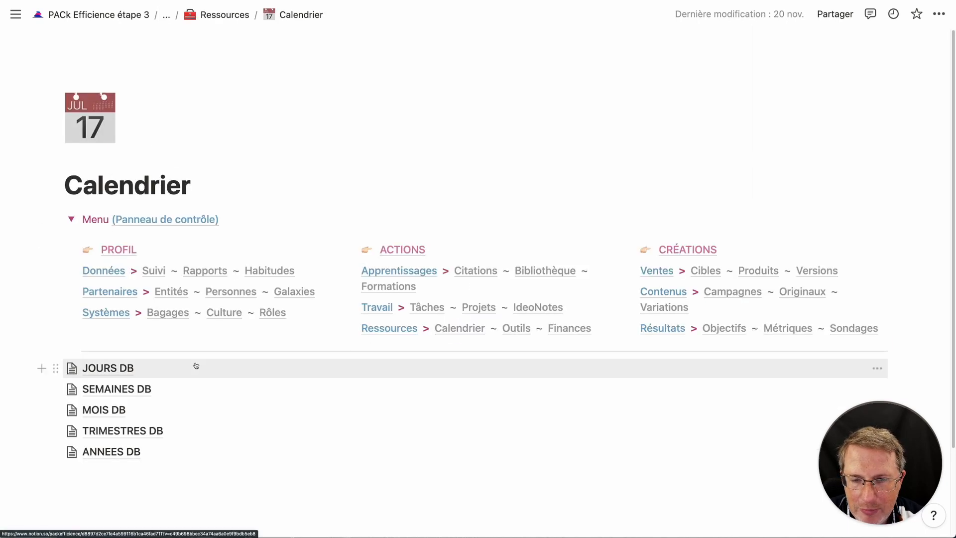
click(121, 369)
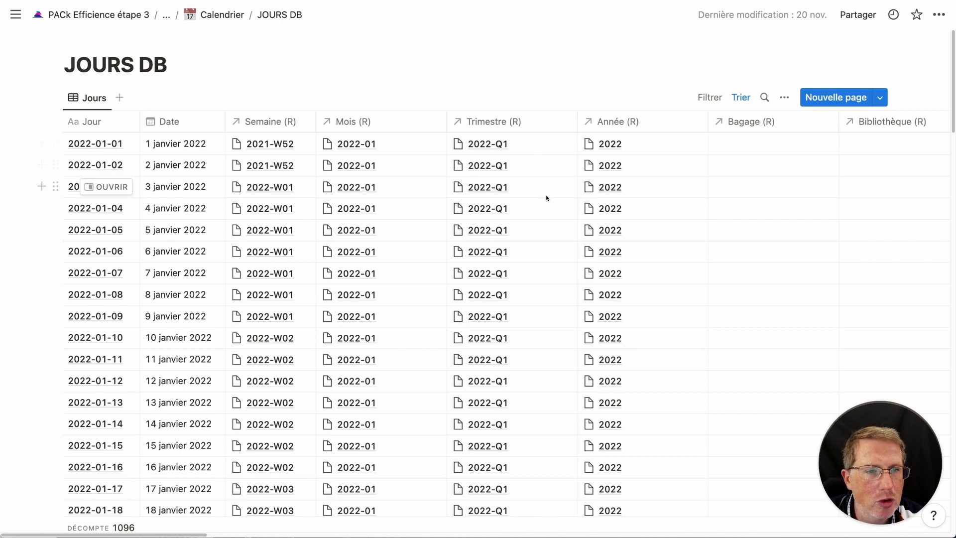
scroll(726, 203, right, 10)
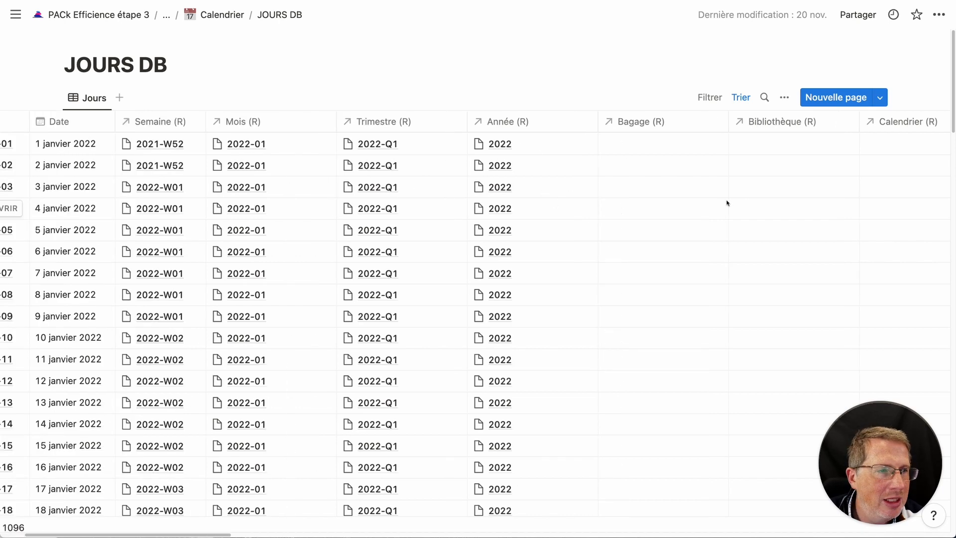
scroll(726, 202, right, 8)
scroll(718, 204, left, 10)
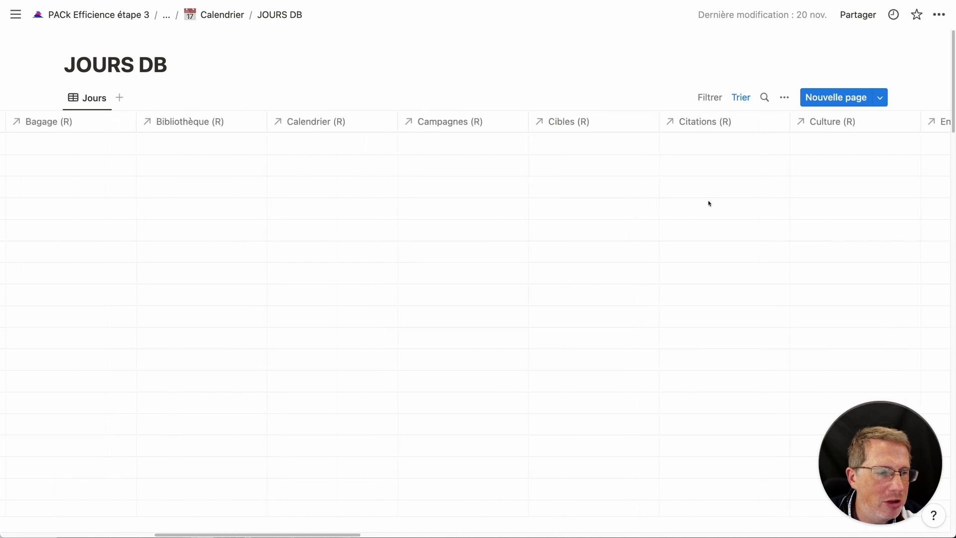
scroll(693, 208, left, 6)
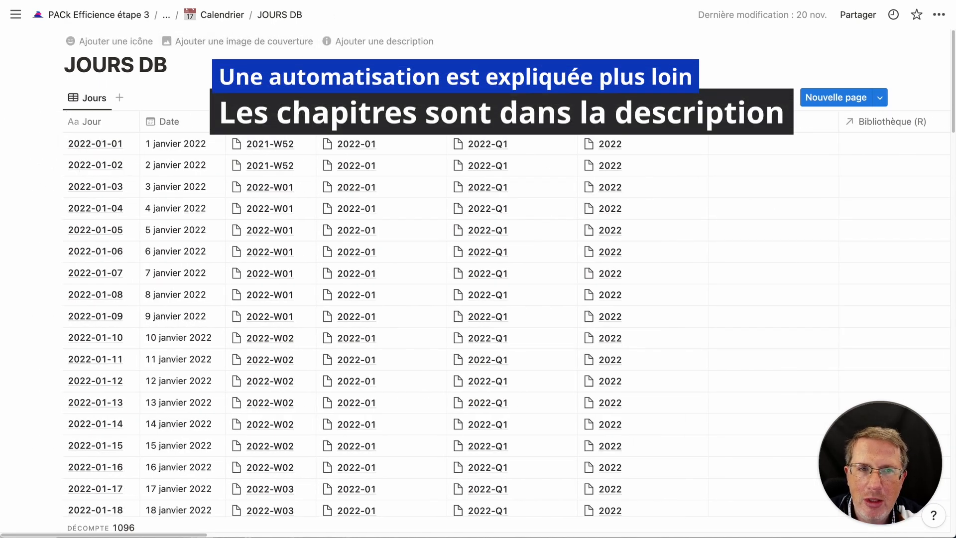
key(super+bracketleft)
key(super+bracketleft)
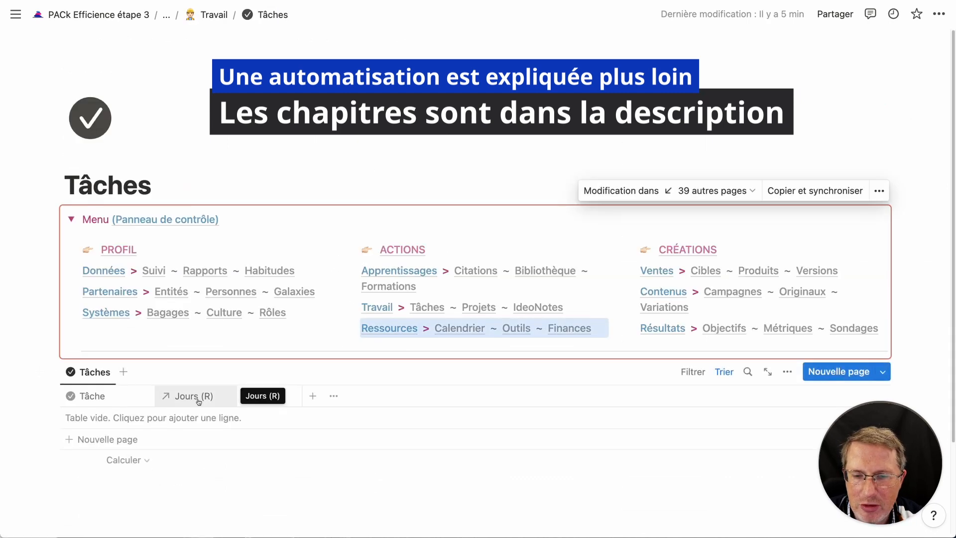
- Hide the Date column in the Tâches table view
click(269, 396)
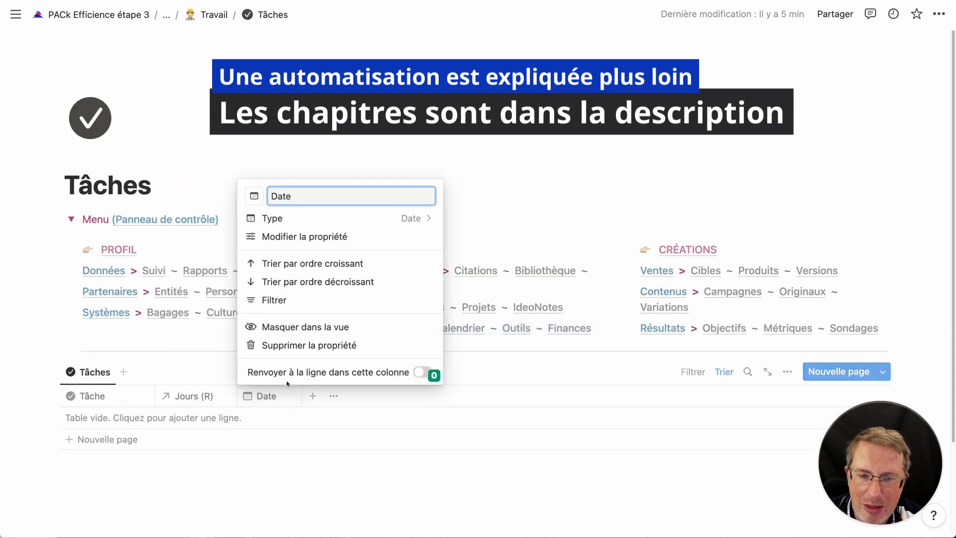
click(313, 332)
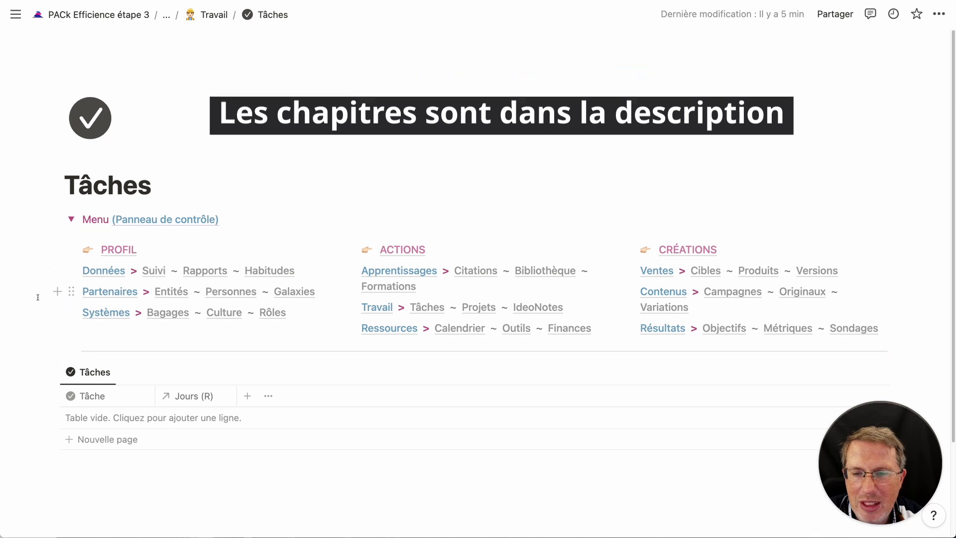
scroll(37, 297, down, 1)
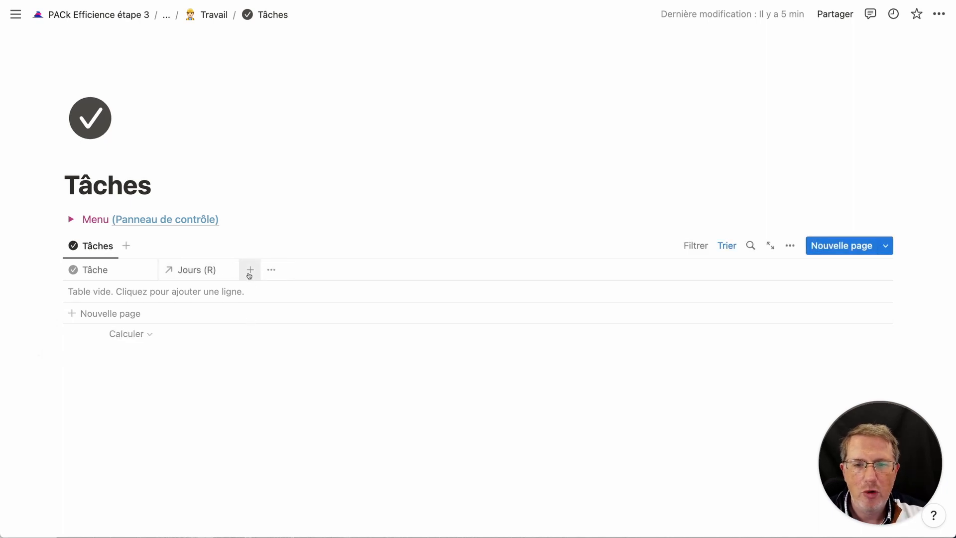
- Set up a new relation property from TÂCHES DB to itself and name it "Tâche (R)"
click(251, 270)
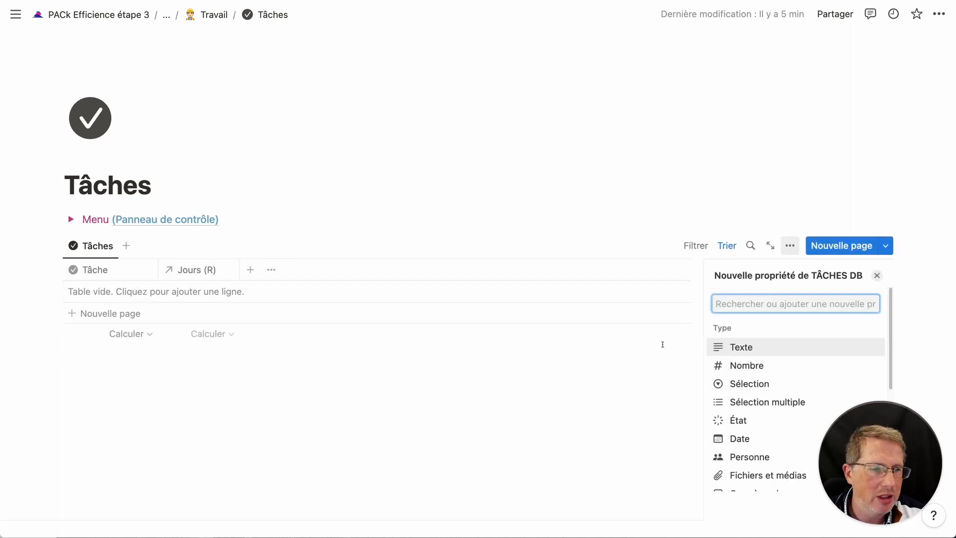
scroll(741, 412, down, 3)
click(745, 403)
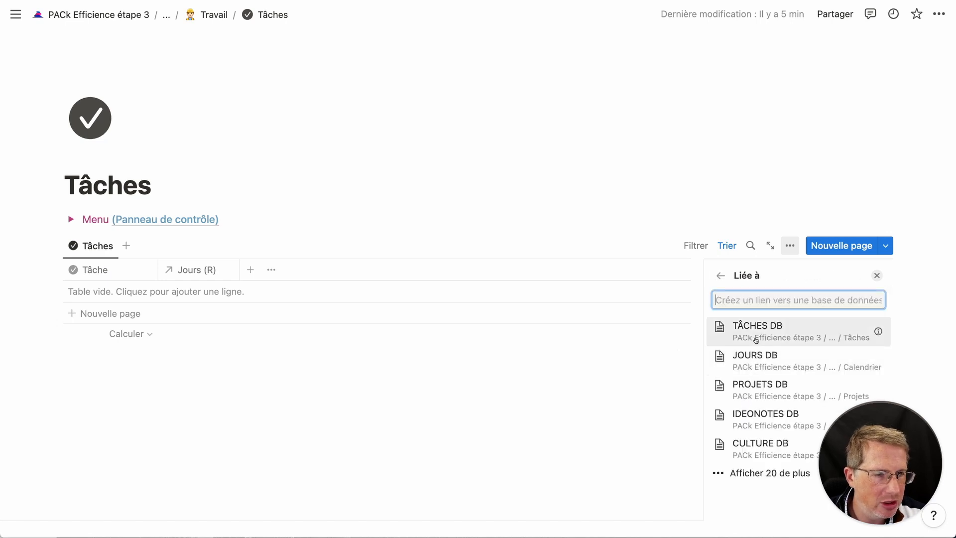
click(755, 340)
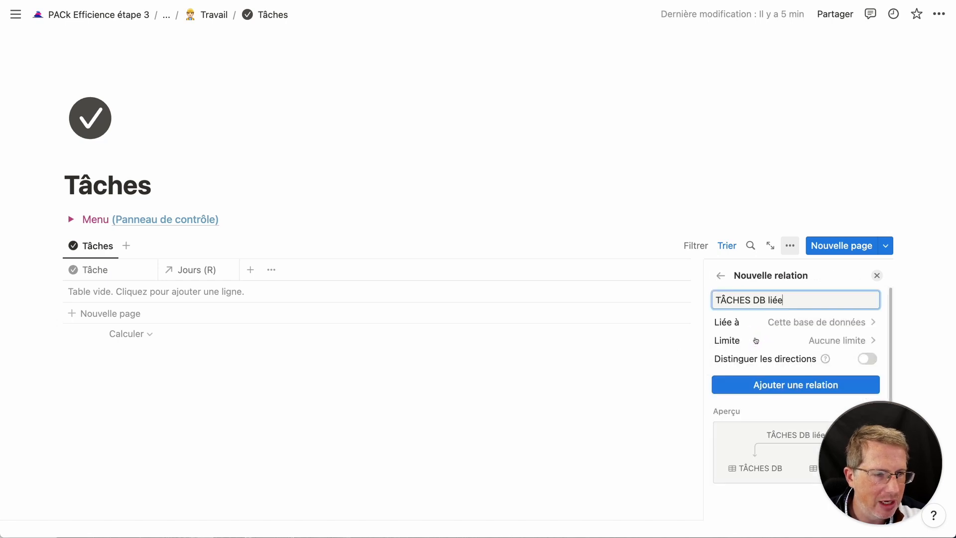
triple_click(753, 303)
text(T)
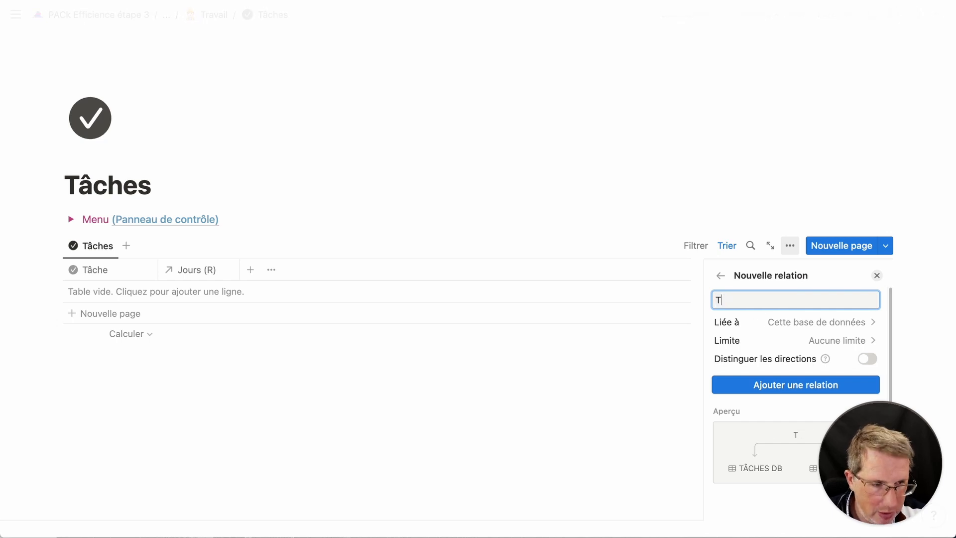
text(âches ()
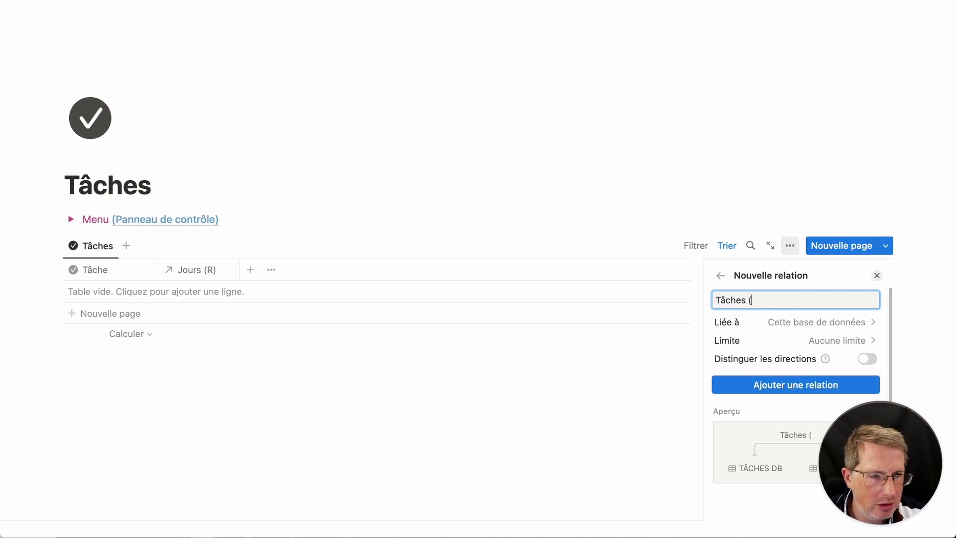
key(BackSpace)
key(BackSpace)
key(BackSpace)
text((R))
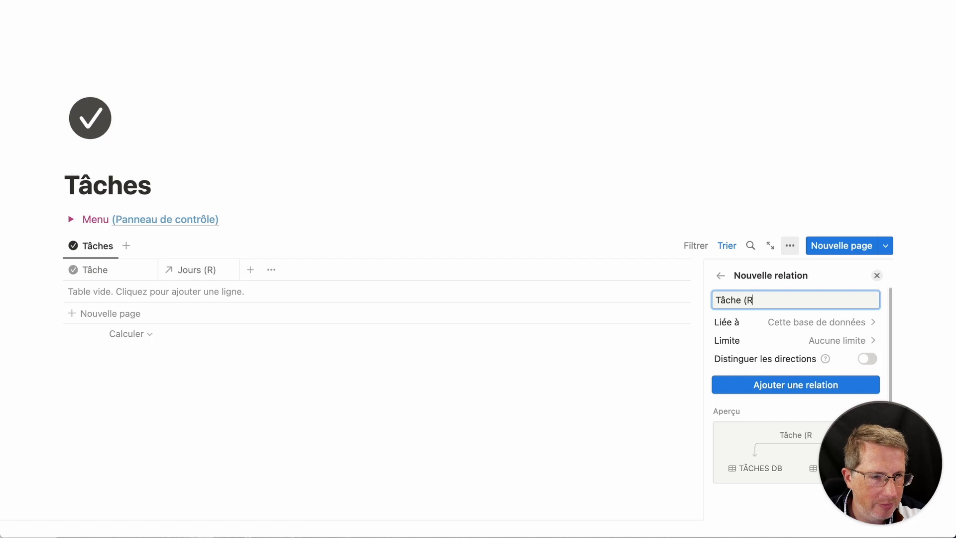
- Limit the new relation to 1 page and make it distinguish its two directions
click(796, 340)
click(780, 365)
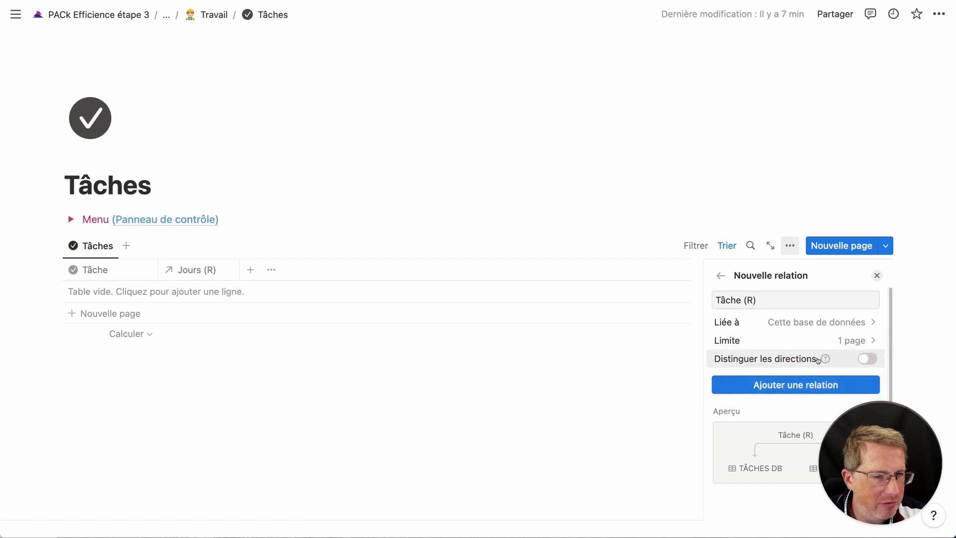
click(852, 358)
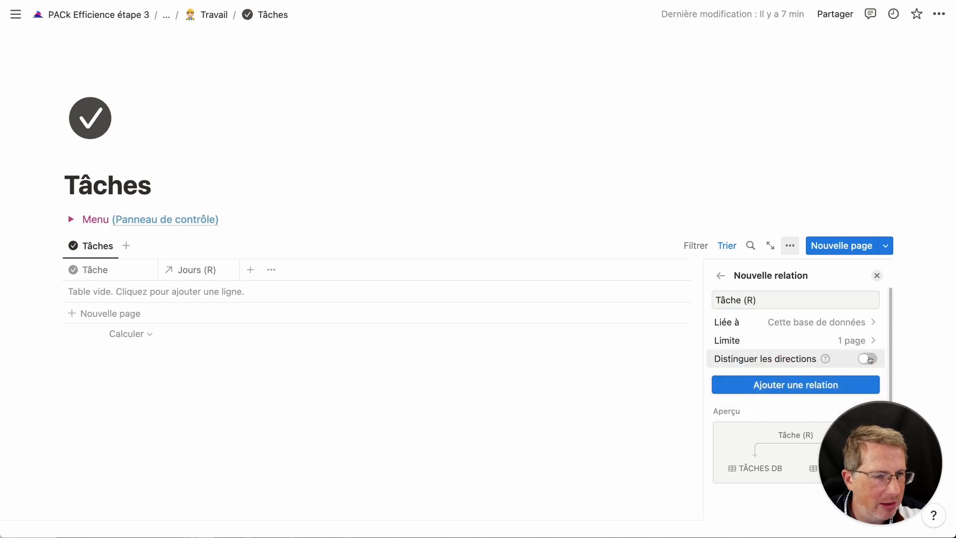
- Name the linked property in TÂCHES DB "Tâches (R)", add the relation, and review its preview
scroll(775, 342, down, 2)
click(770, 323)
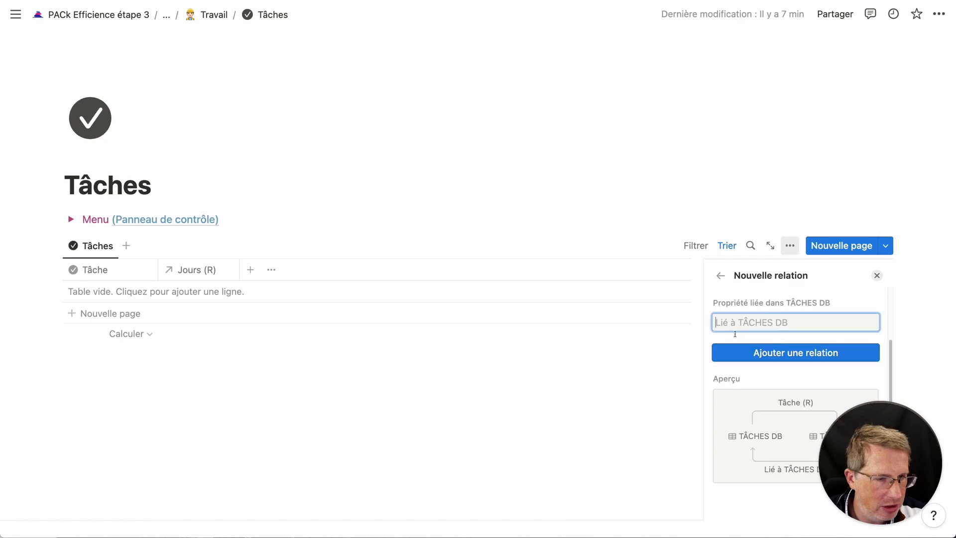
text(Tâches (R))
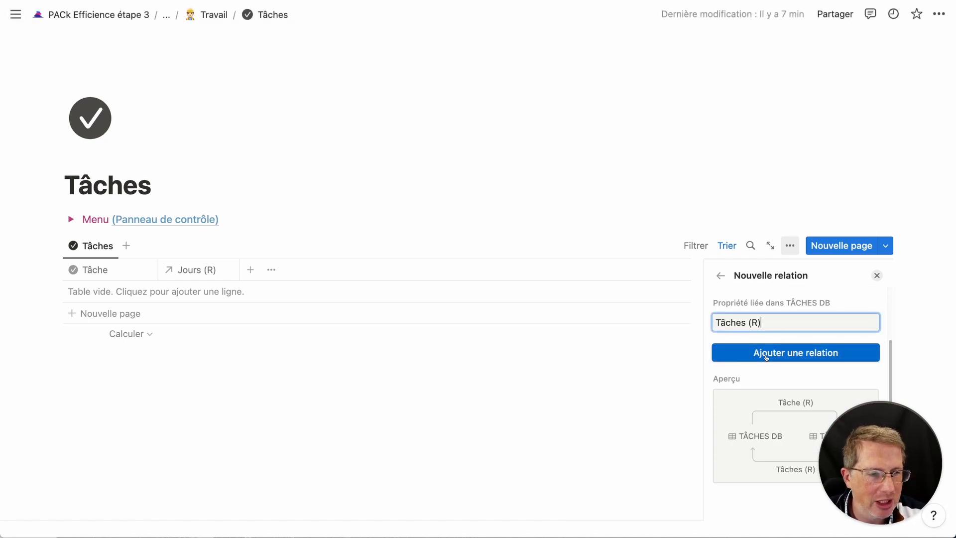
click(766, 357)
scroll(766, 389, down, 5)
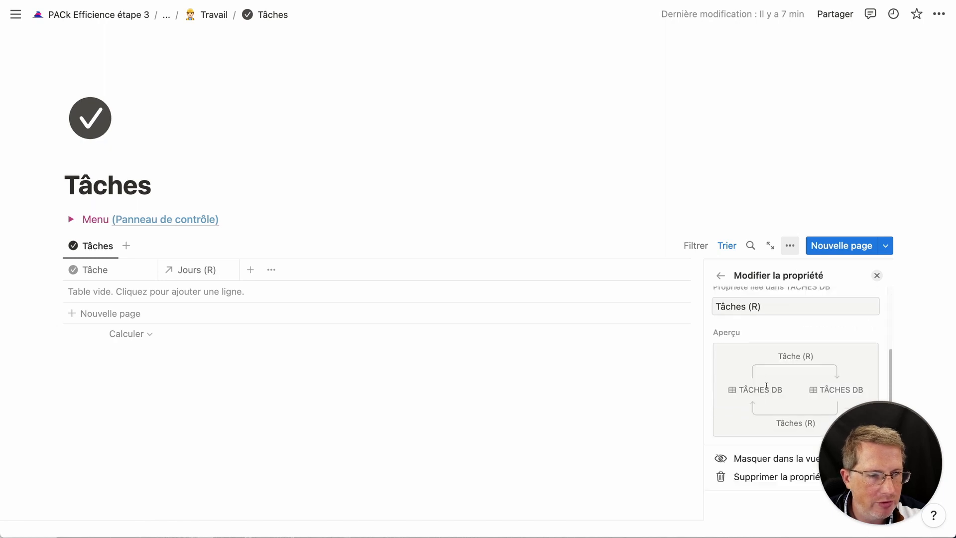
scroll(766, 368, up, 5)
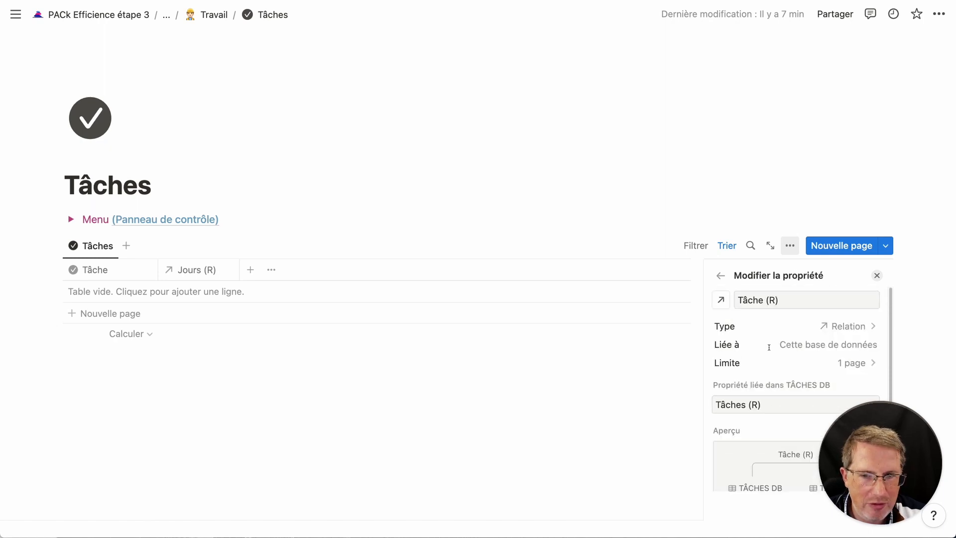
scroll(772, 364, down, 4)
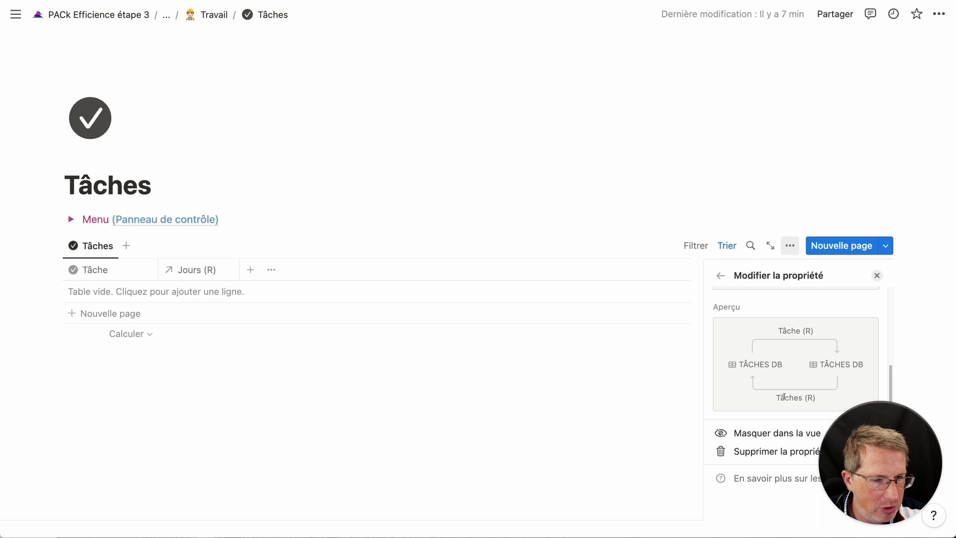
click(637, 423)
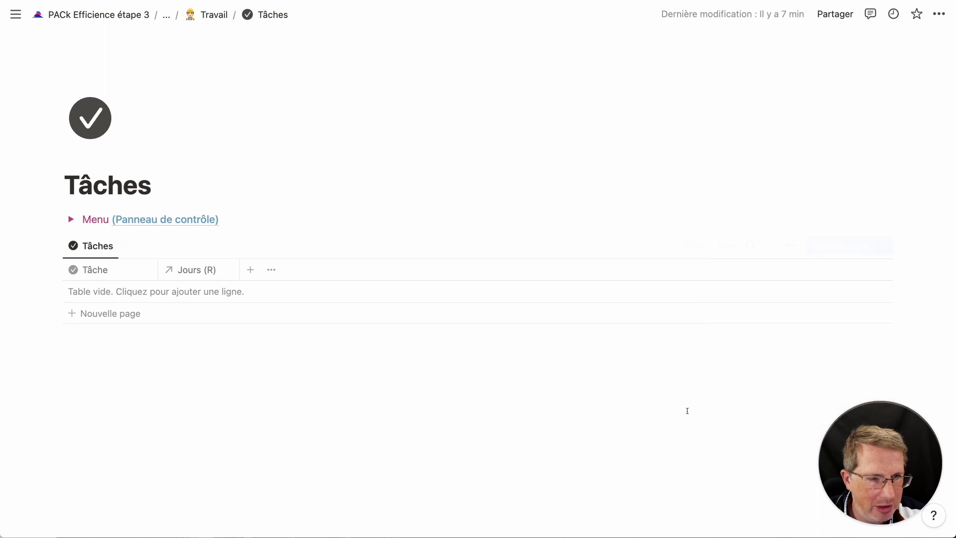
- Show the hidden Tâche (R) and Tâches (R) relation properties in the Tâches table view
click(789, 246)
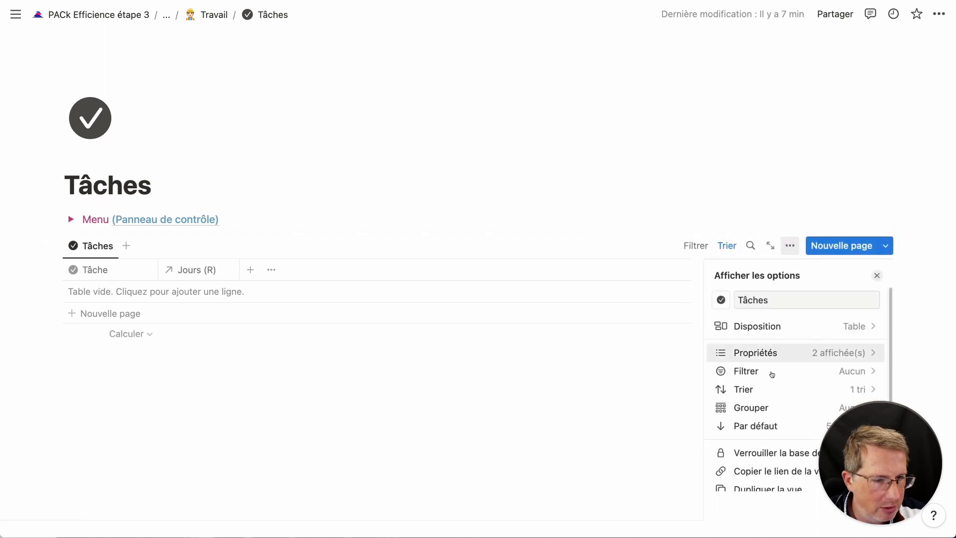
click(762, 353)
scroll(766, 378, down, 3)
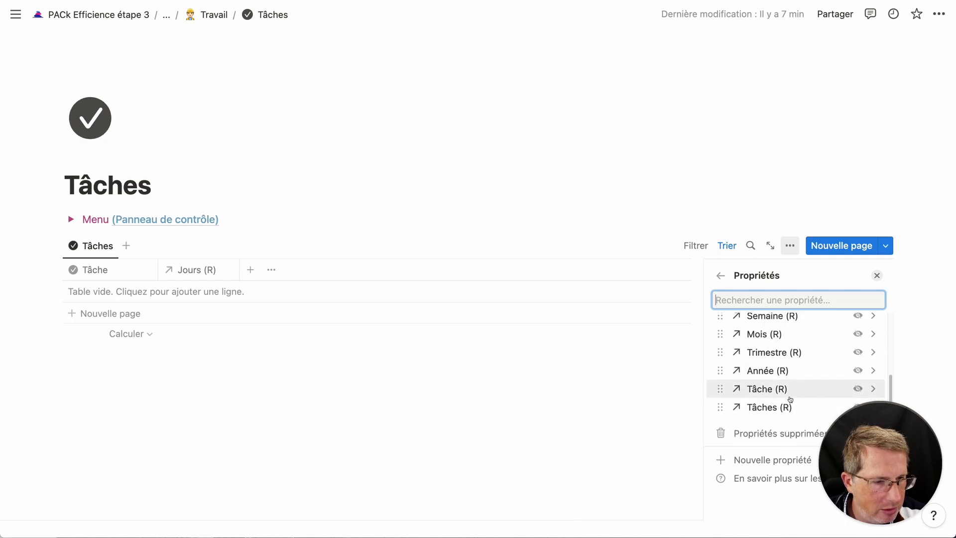
click(858, 389)
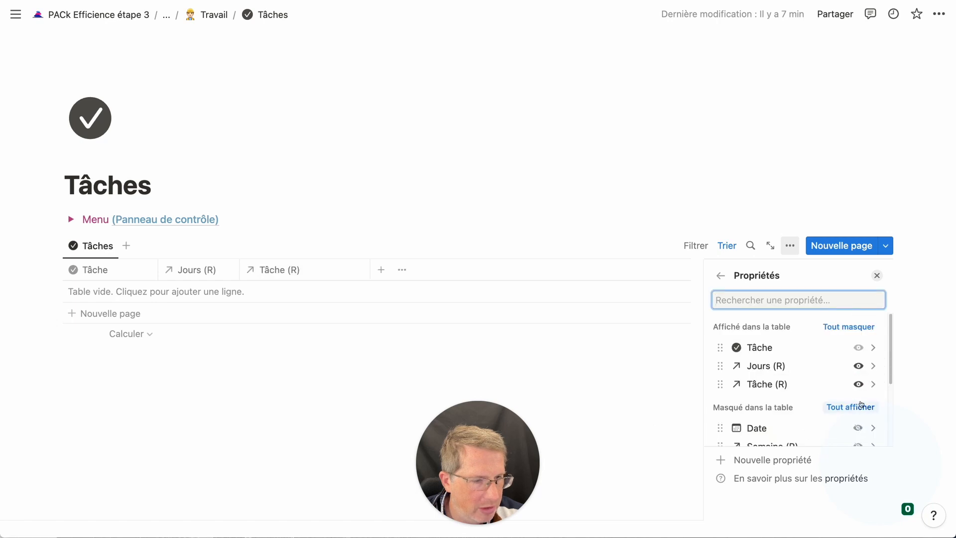
click(857, 407)
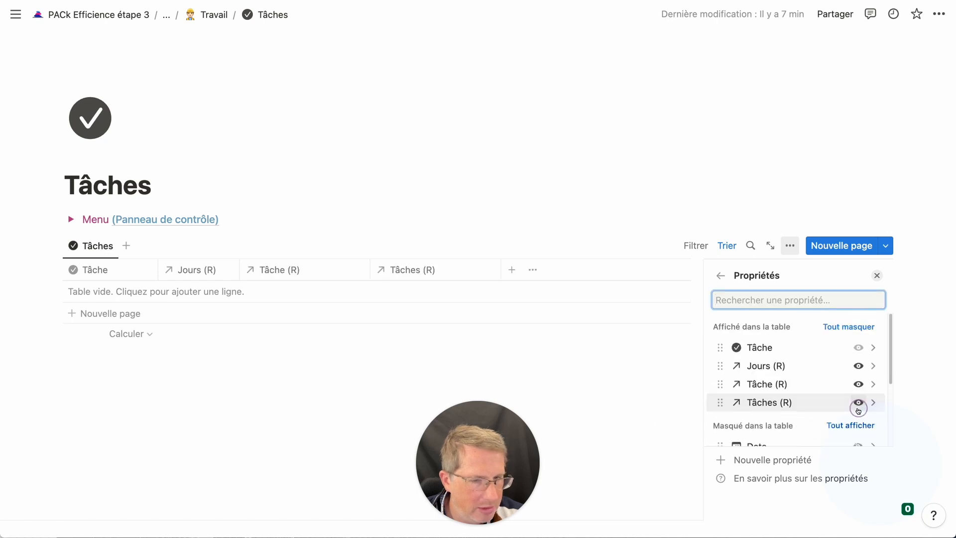
click(281, 367)
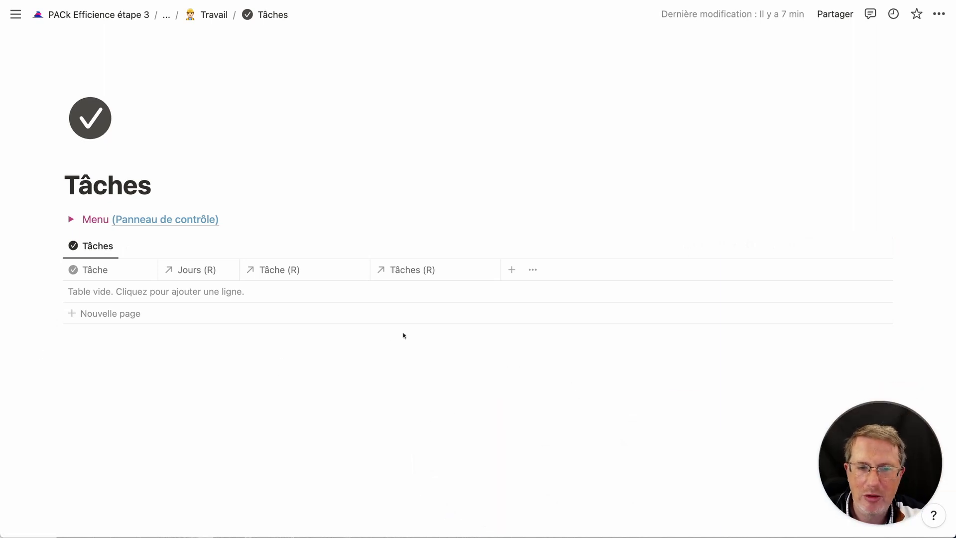
- Add a first task named "Parent 1" to the empty Tâches table
click(87, 292)
text(T)
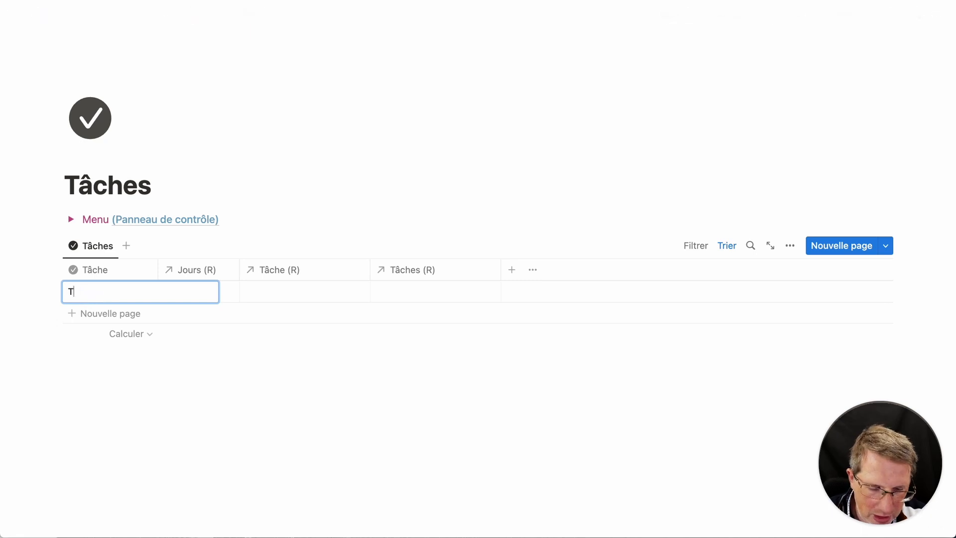
text(P)
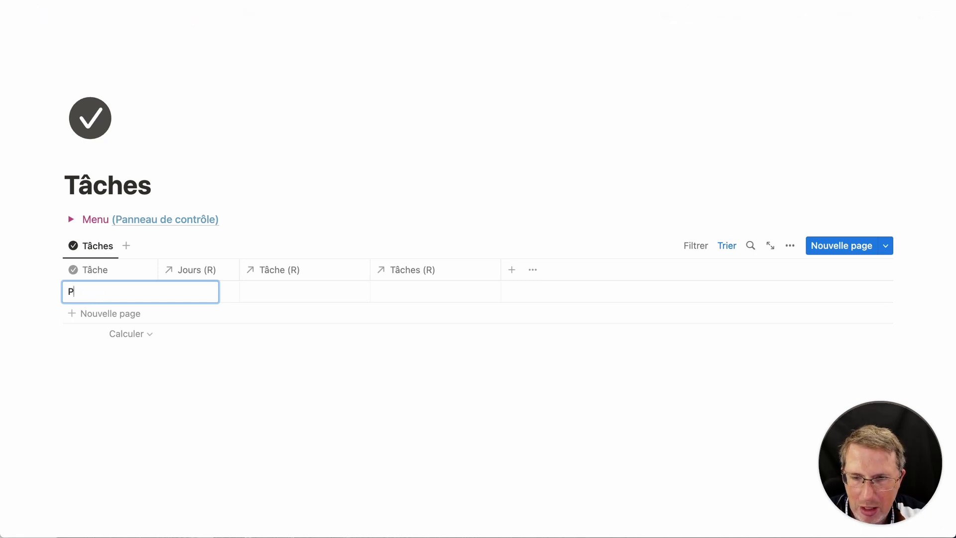
text(arent 1)
key(Return)
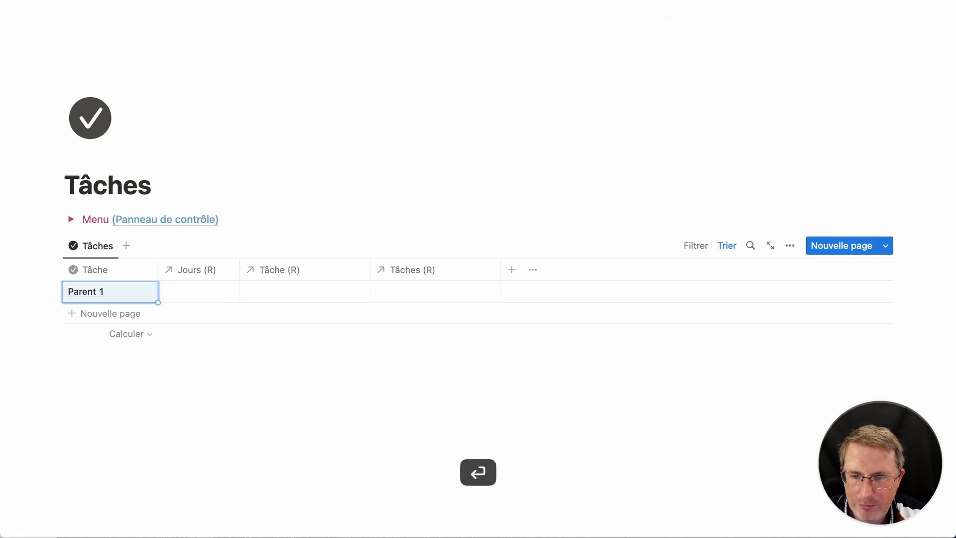
- Add two more tasks to the table, named "Enfant 1" and "Enfant 2"
key(shift+Return)
text(Enfant 1)
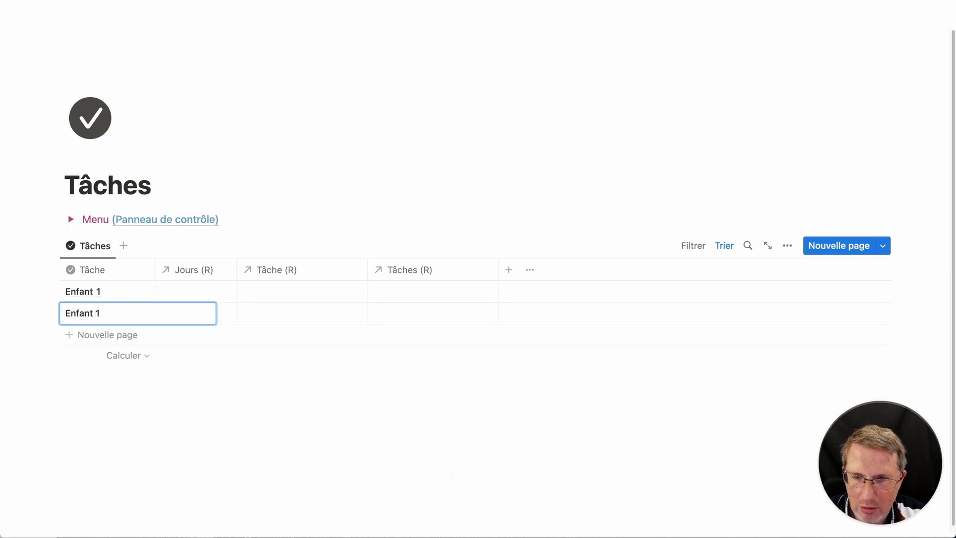
key(Return)
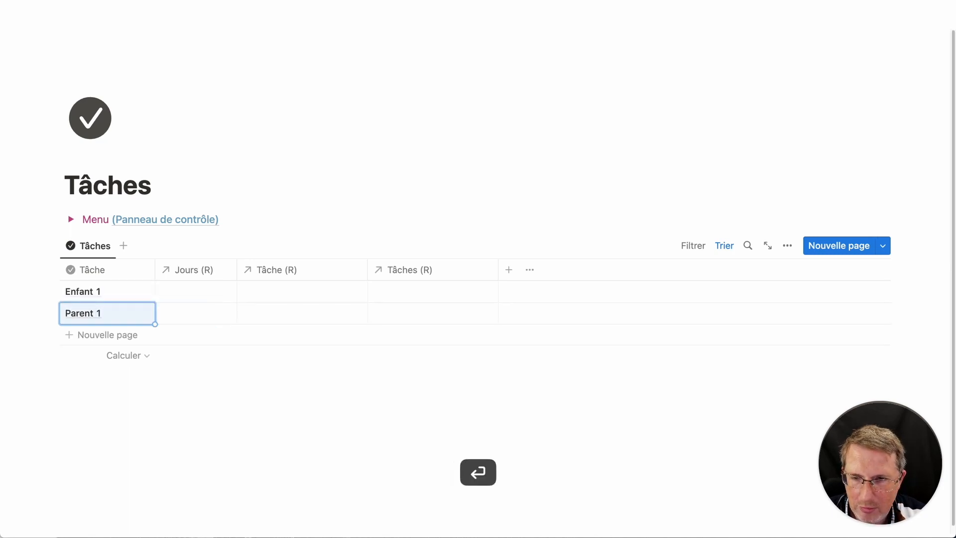
key(shift+Return)
text(Enfant 2)
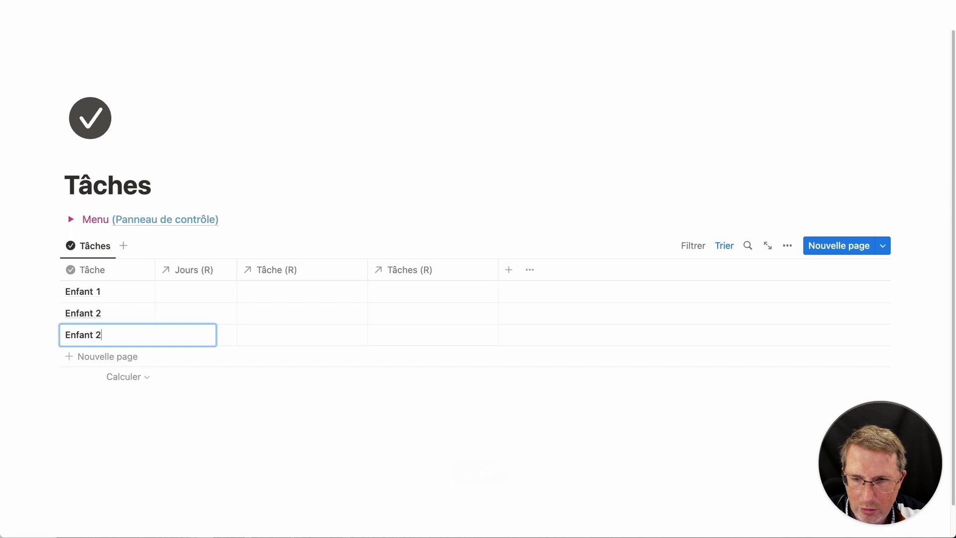
key(Return)
- Add another task named "Enfant 3" to the Tâches table
key(shift+Return)
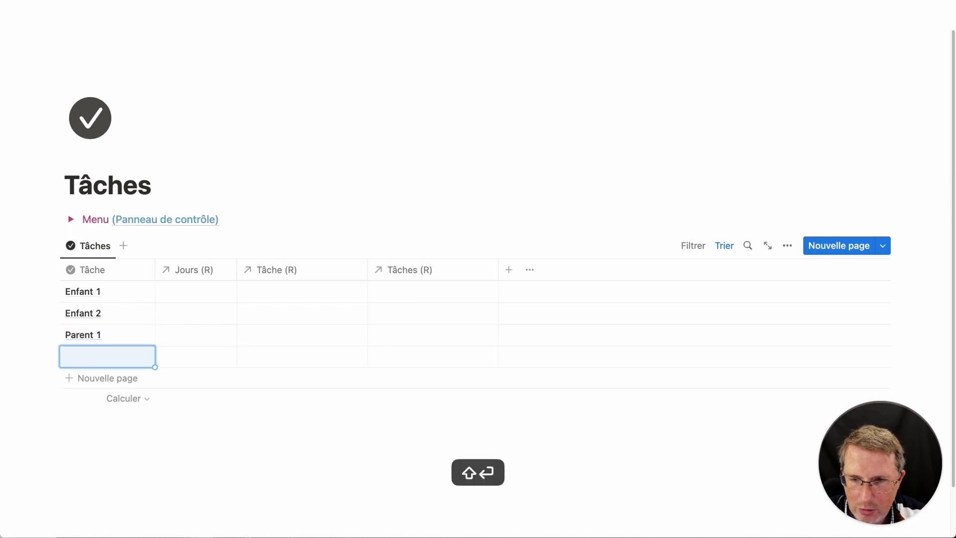
text(Endant)
key(BackSpace)
key(BackSpace)
key(BackSpace)
key(BackSpace)
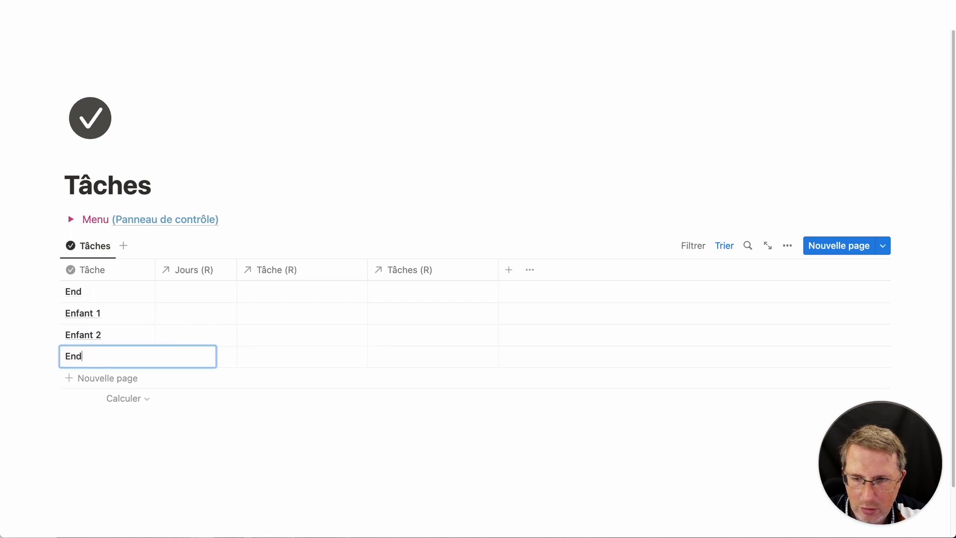
text(fant 3)
key(Return)
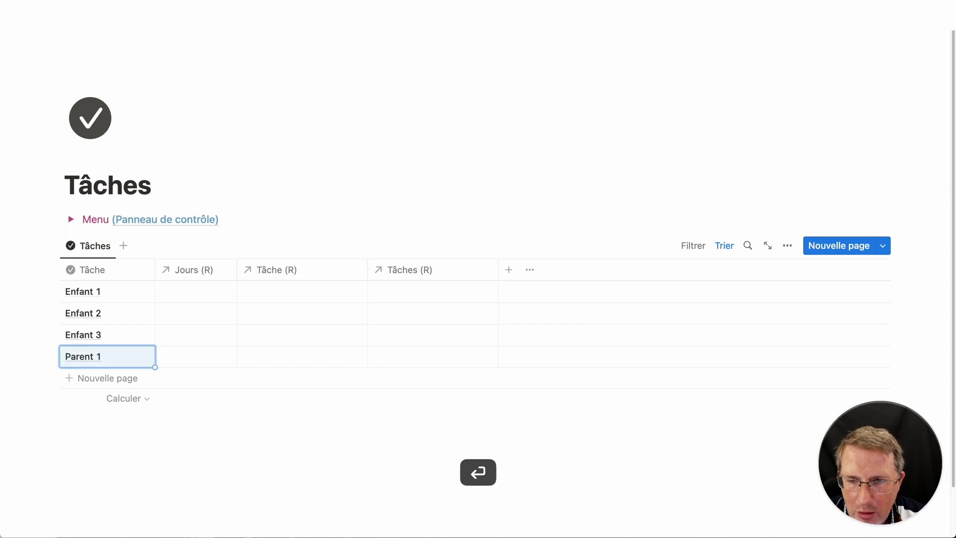
click(197, 436)
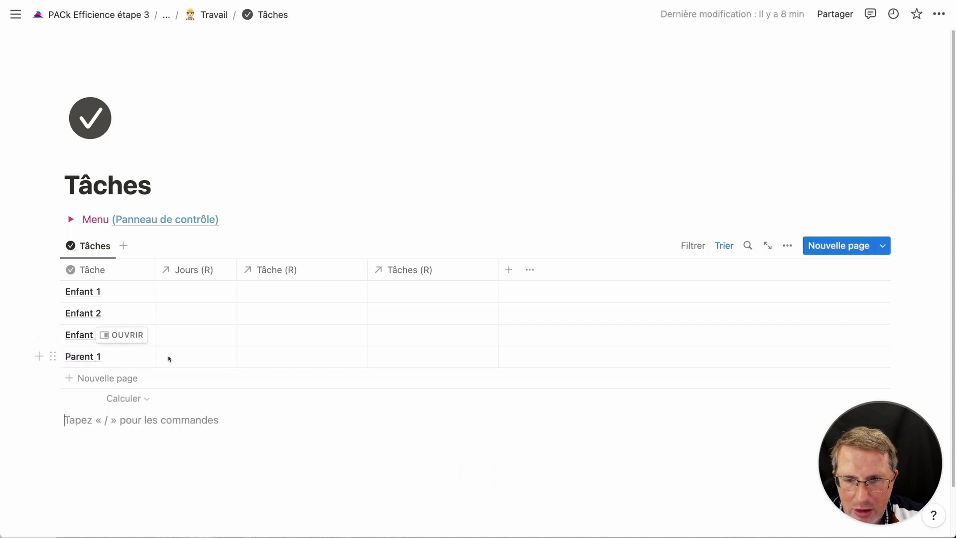
- Link Enfant 1, Enfant 2 and Enfant 3 to Parent 1 through Tâche (R), and widen the Tâches (R) column to fit its links
click(295, 290)
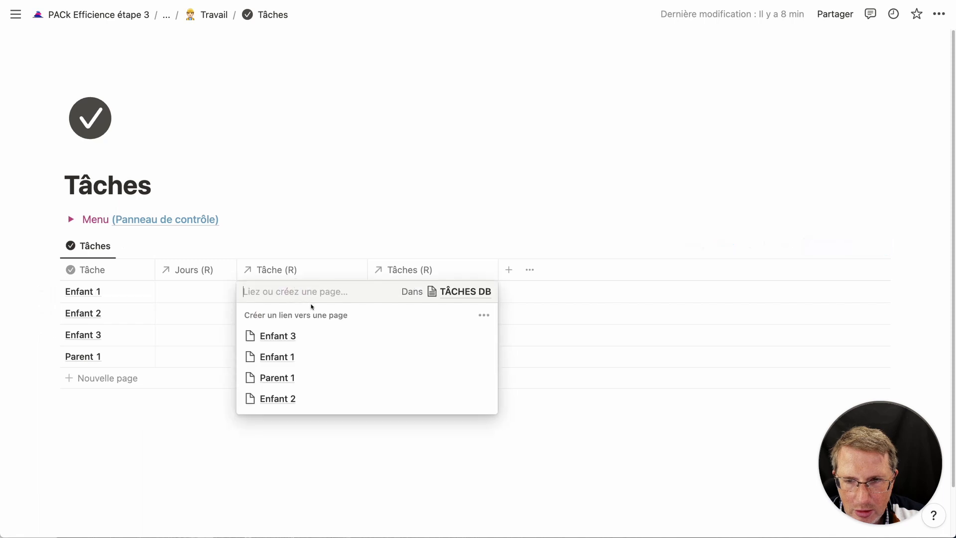
click(287, 382)
key(Escape)
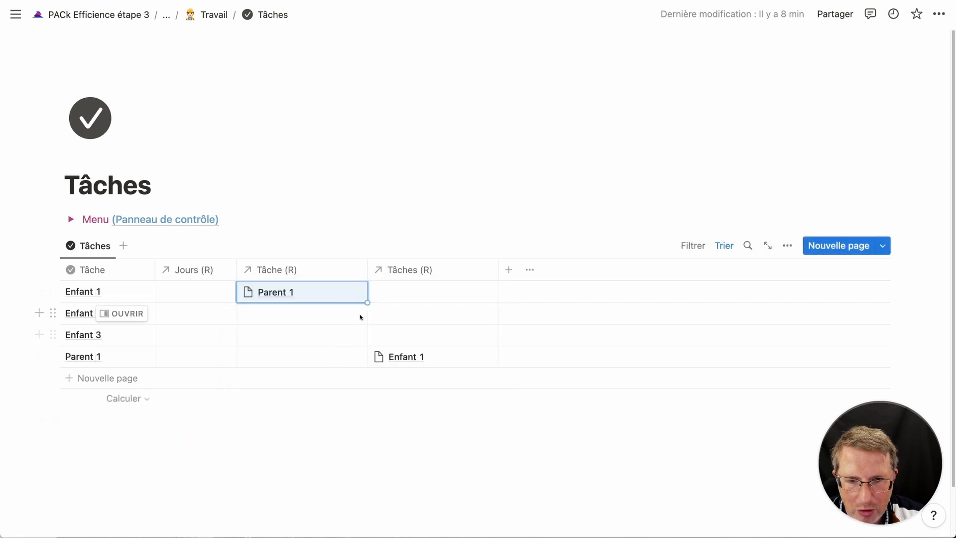
drag(367, 303, 366, 336)
click(362, 439)
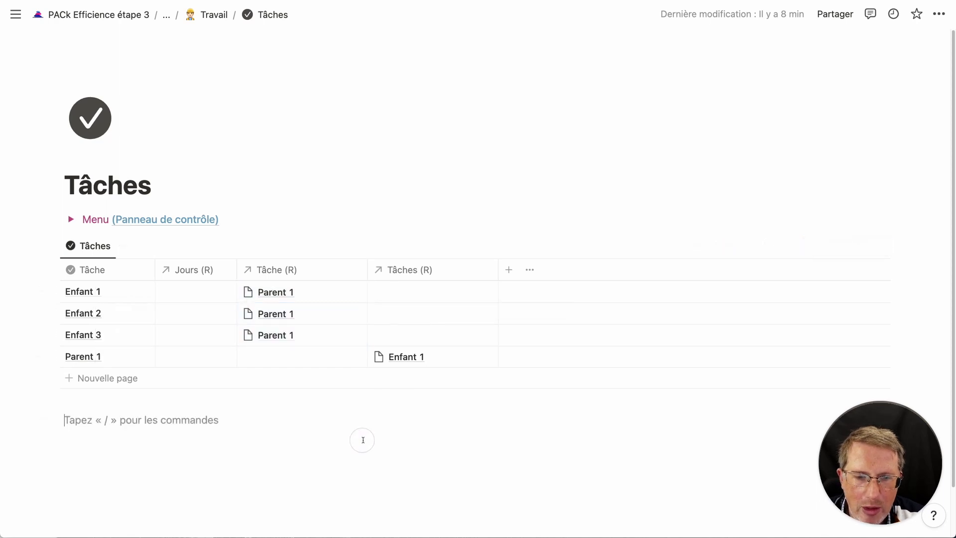
drag(498, 267, 553, 275)
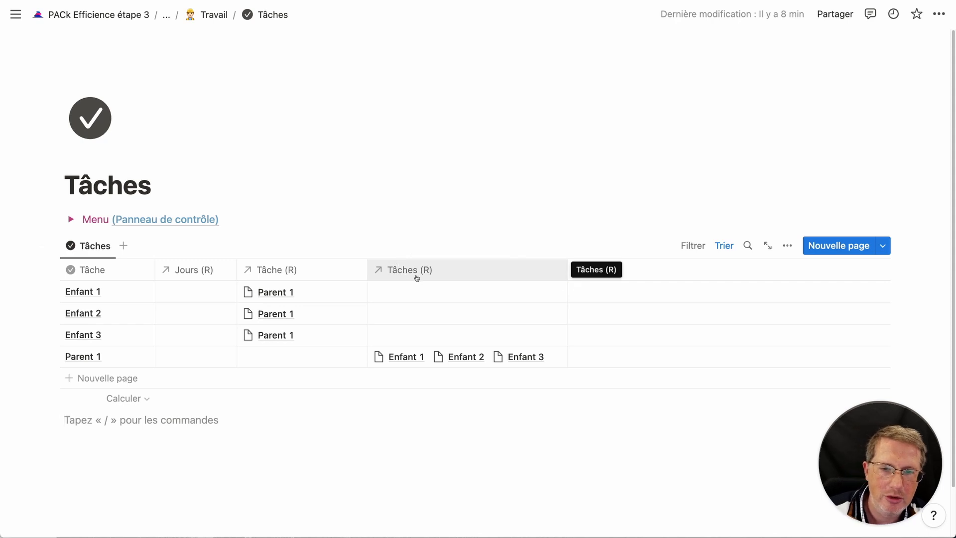
- Rename the Tâche (R) property as "Parent (R)" and the Tâches (R) property as "Enfants (R)"
click(277, 271)
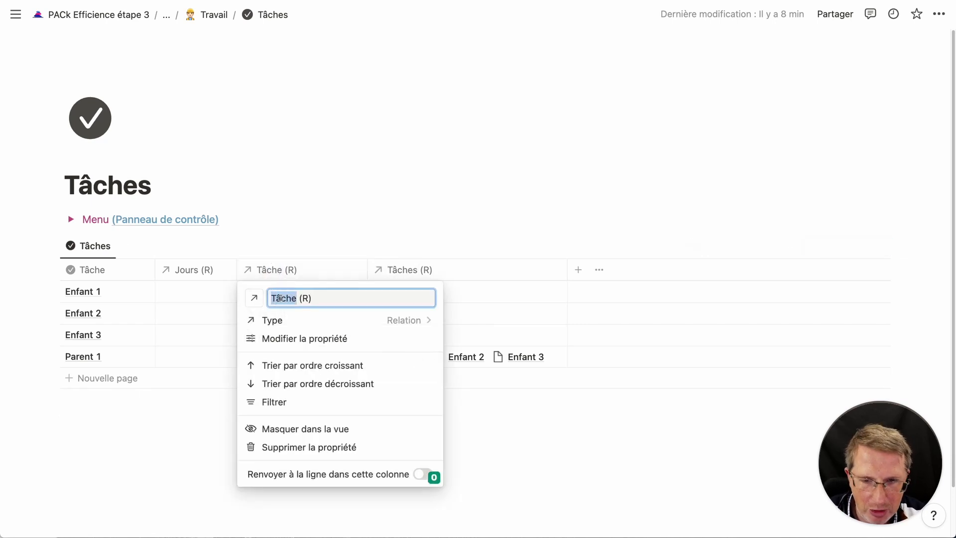
text(Parent)
key(Return)
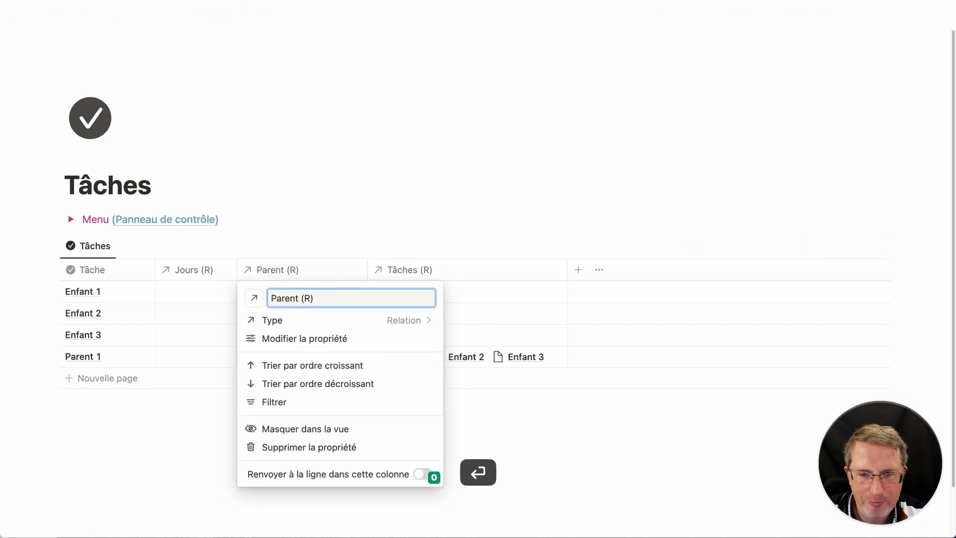
click(397, 266)
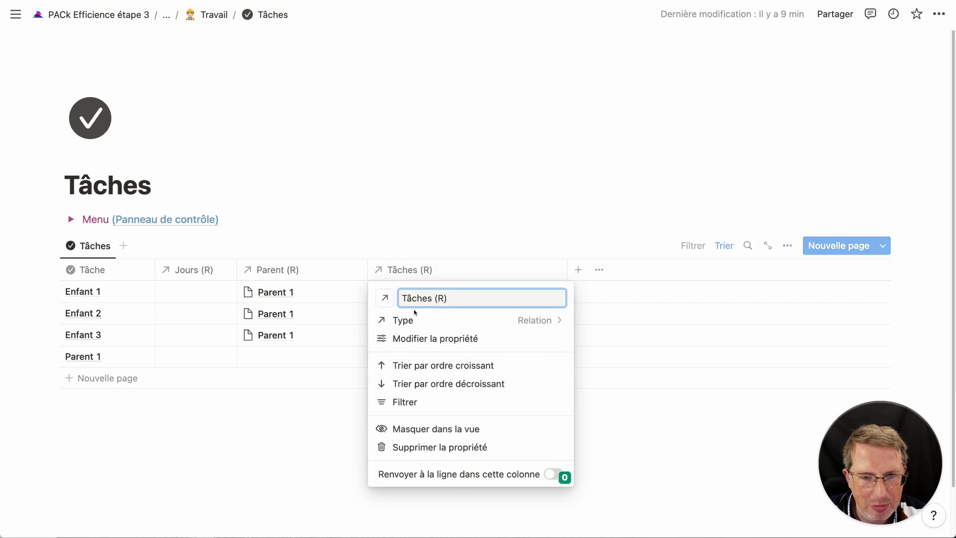
double_click(413, 298)
text(Enfant)
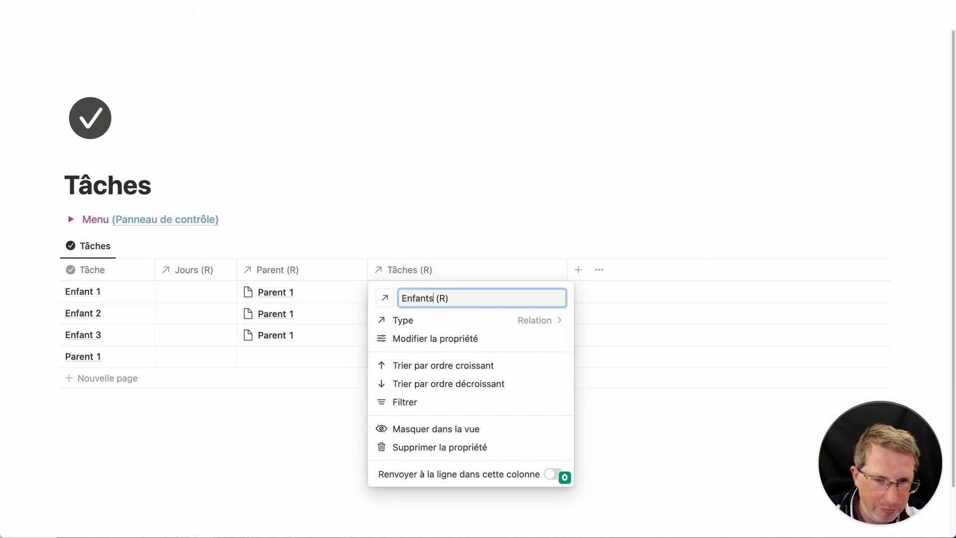
click(311, 441)
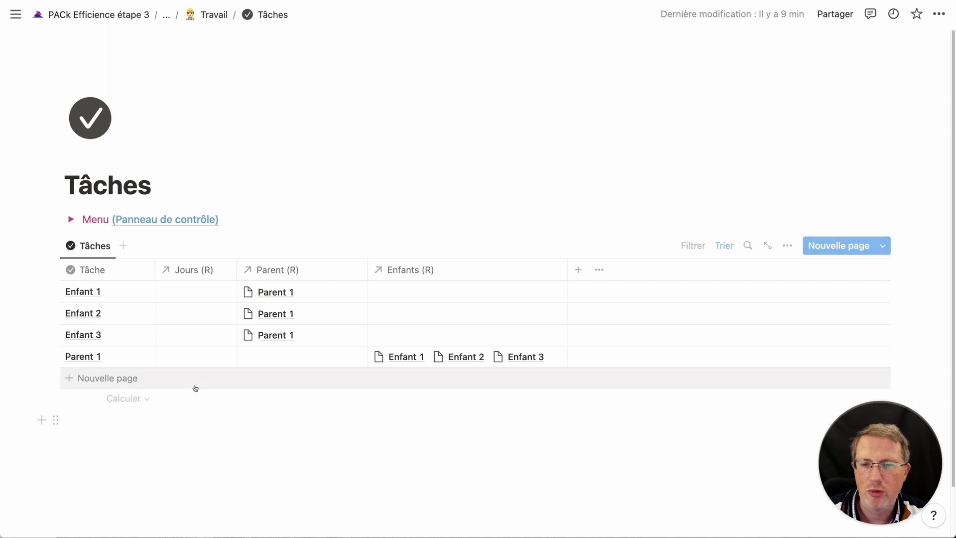
click(128, 273)
click(481, 258)
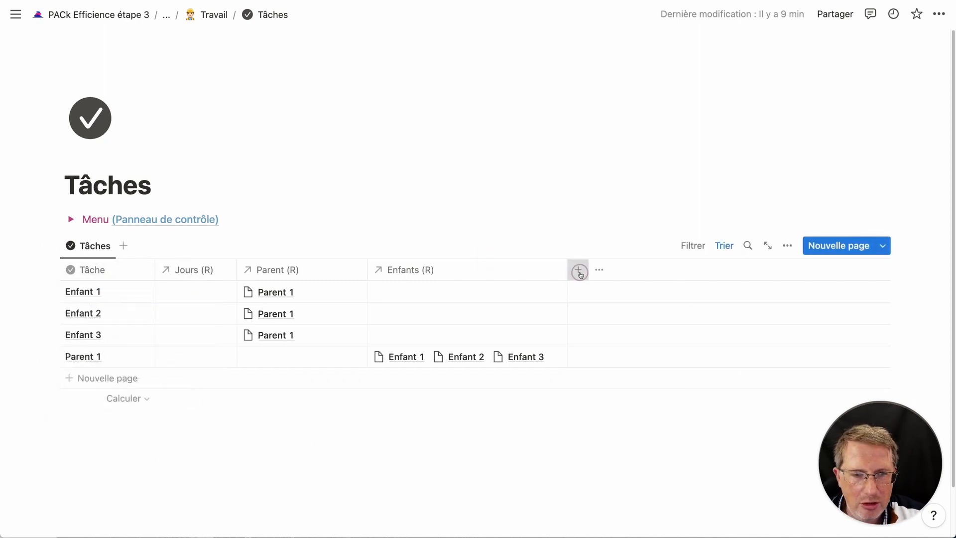
- Add a status property named État to the table, leaving its display type as Sélectionner
click(578, 269)
scroll(737, 387, down, 1)
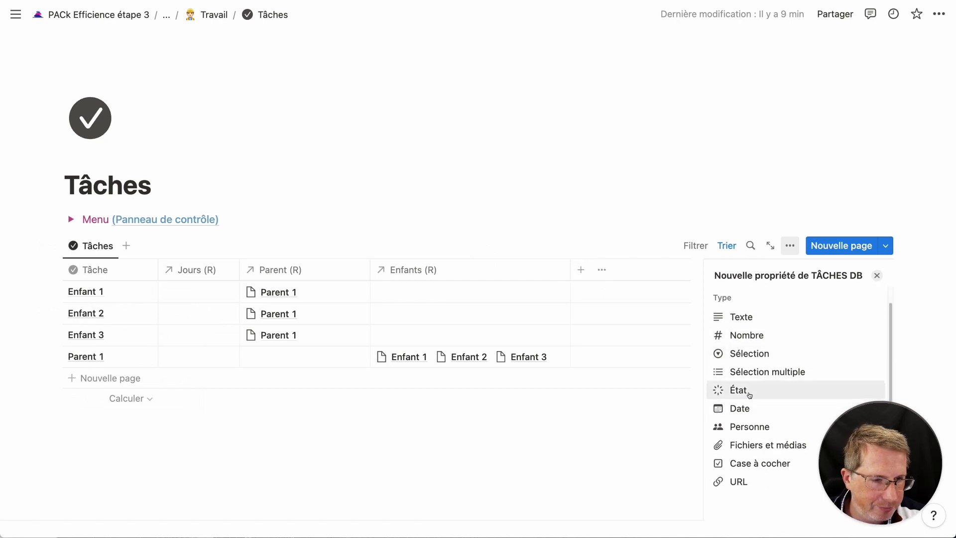
click(737, 388)
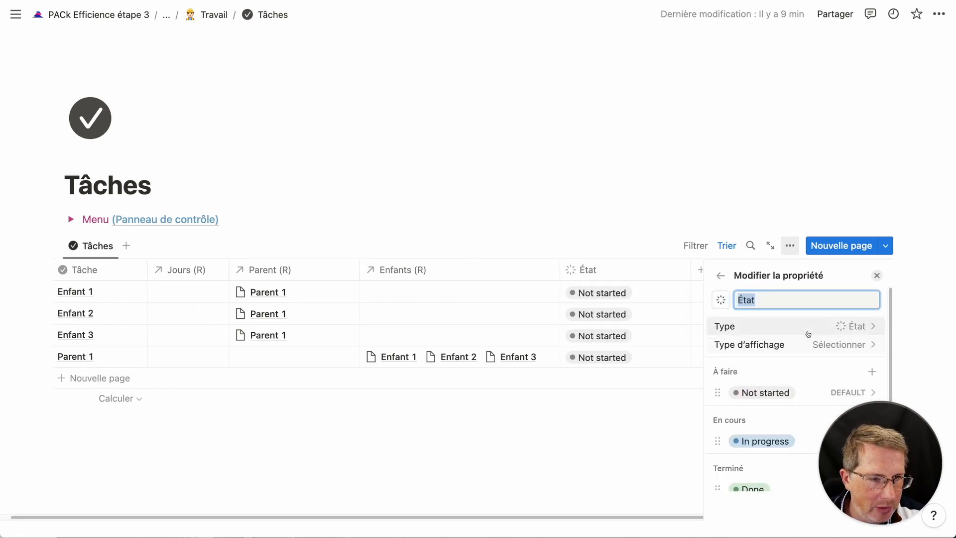
click(799, 344)
click(765, 414)
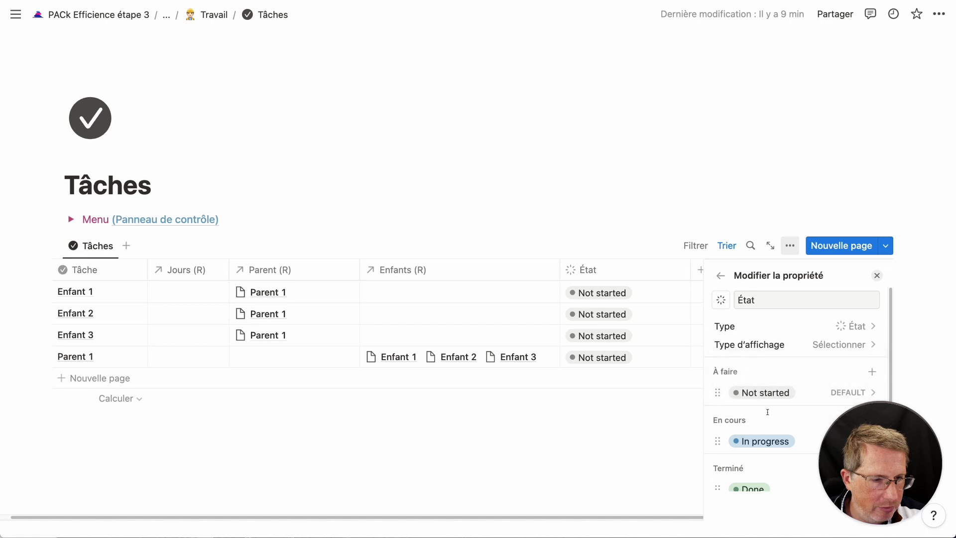
- Rename the État options Not started, In progress and Done as "A faire", "En cours" and "Fini"
scroll(769, 407, down, 3)
click(849, 319)
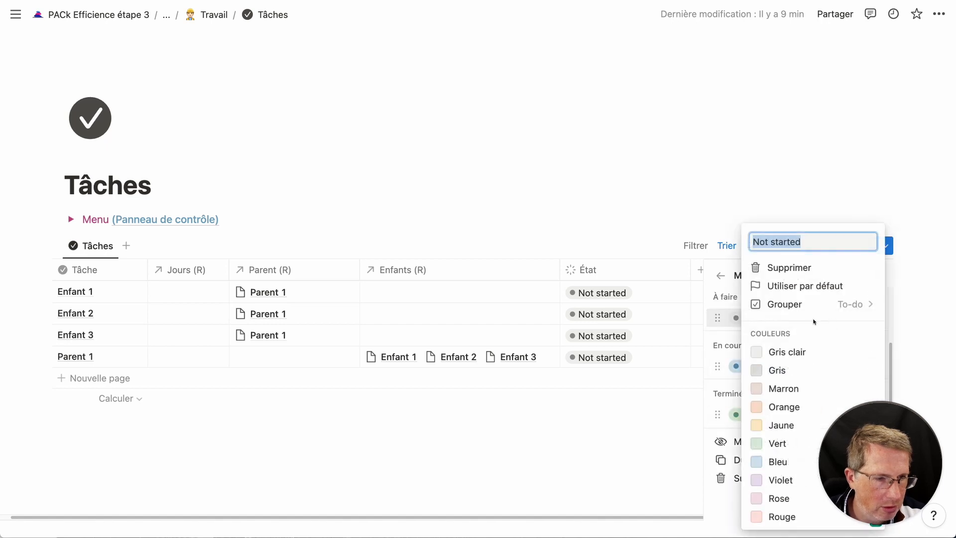
text(A faire)
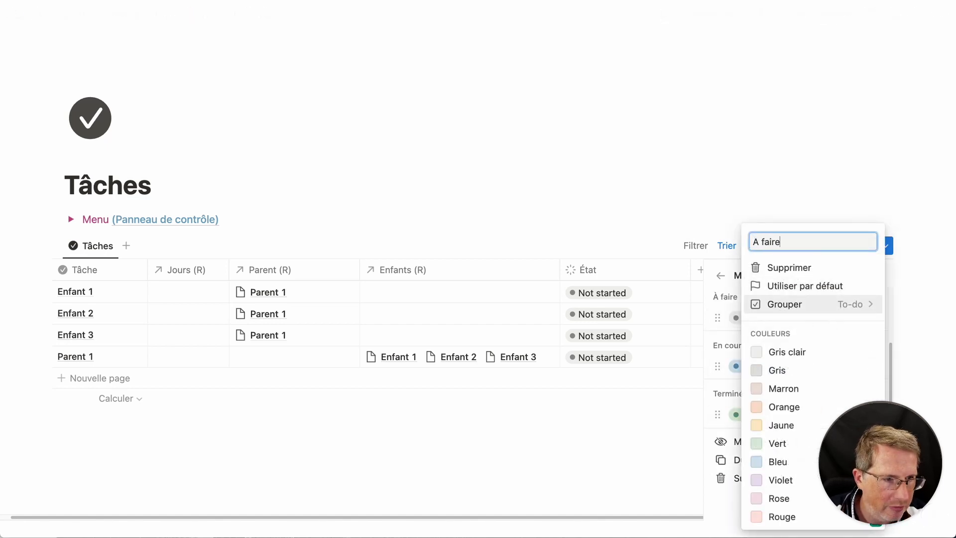
key(Return)
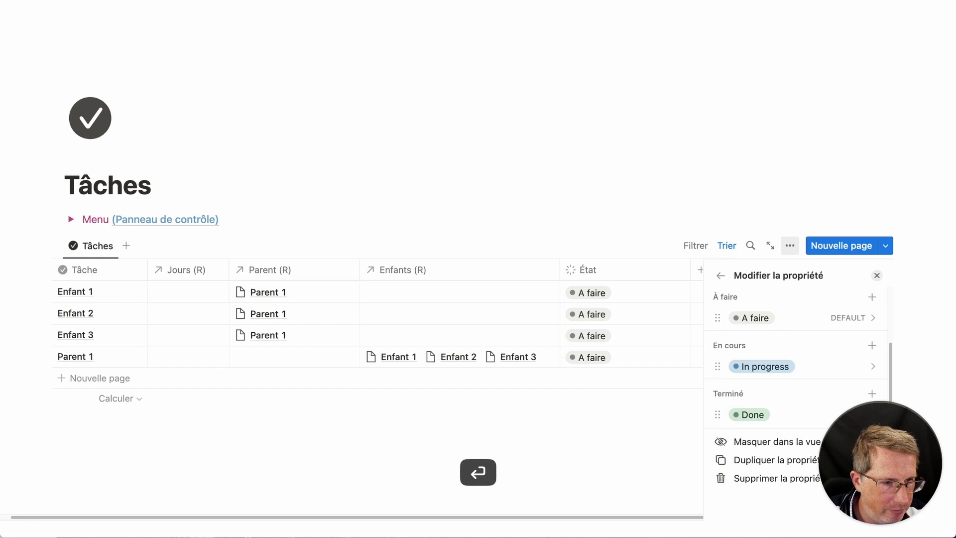
click(789, 366)
text(En cours)
key(Return)
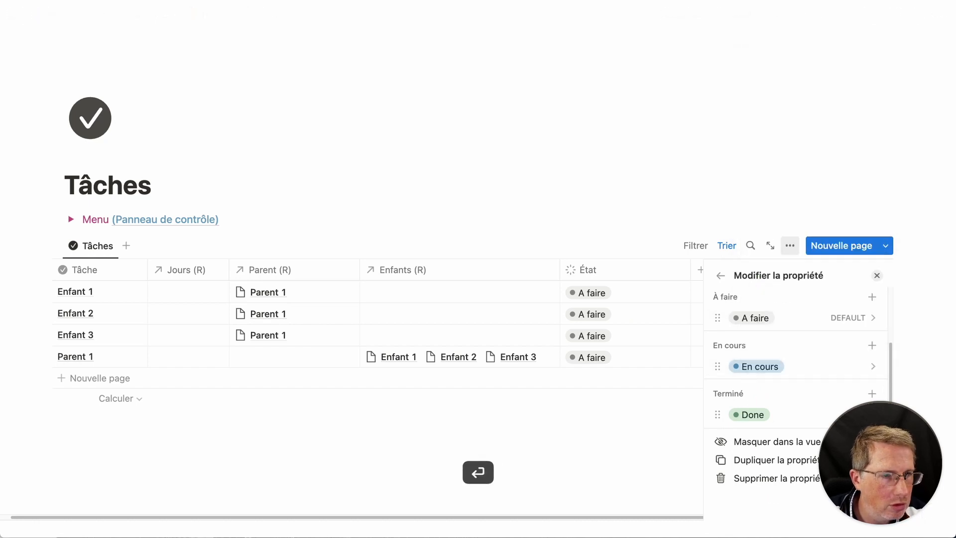
click(767, 413)
text(Fubu)
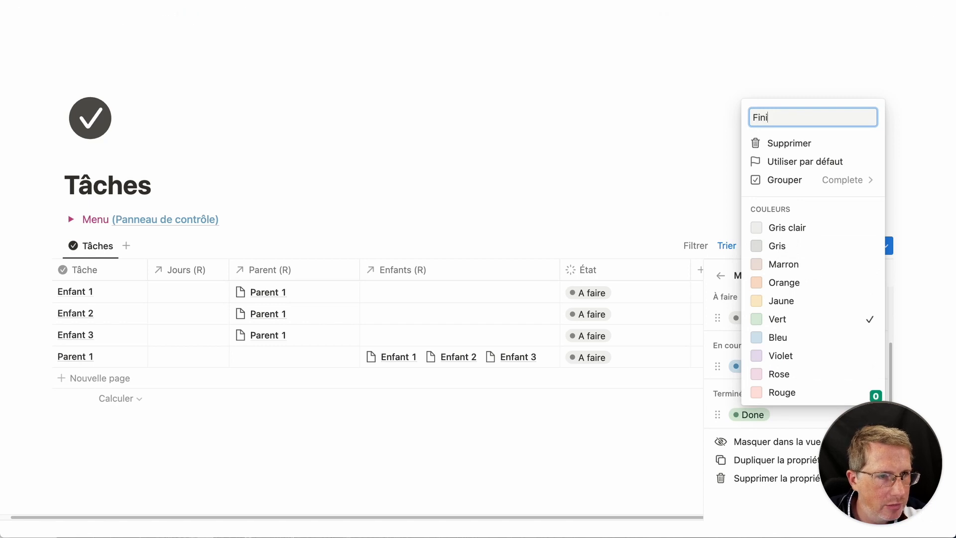
key(Return)
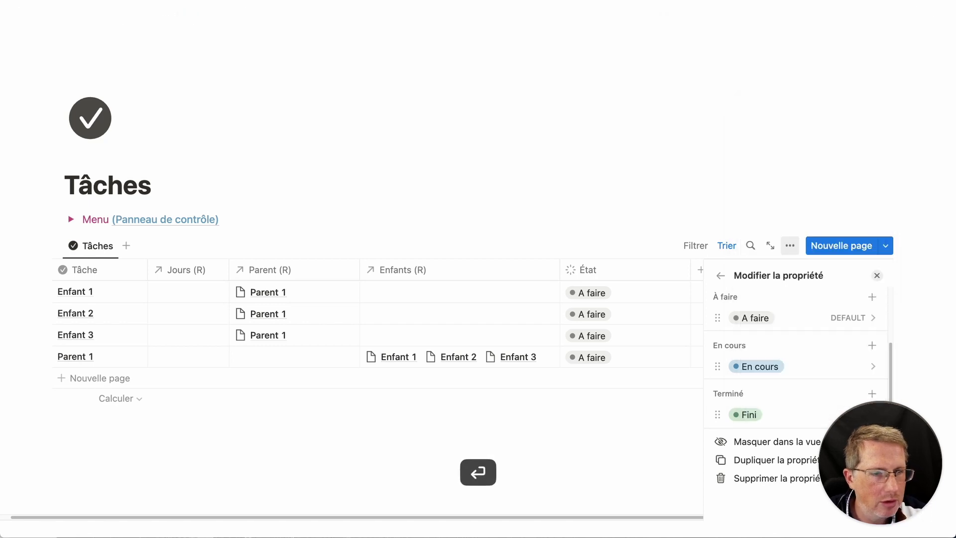
click(625, 426)
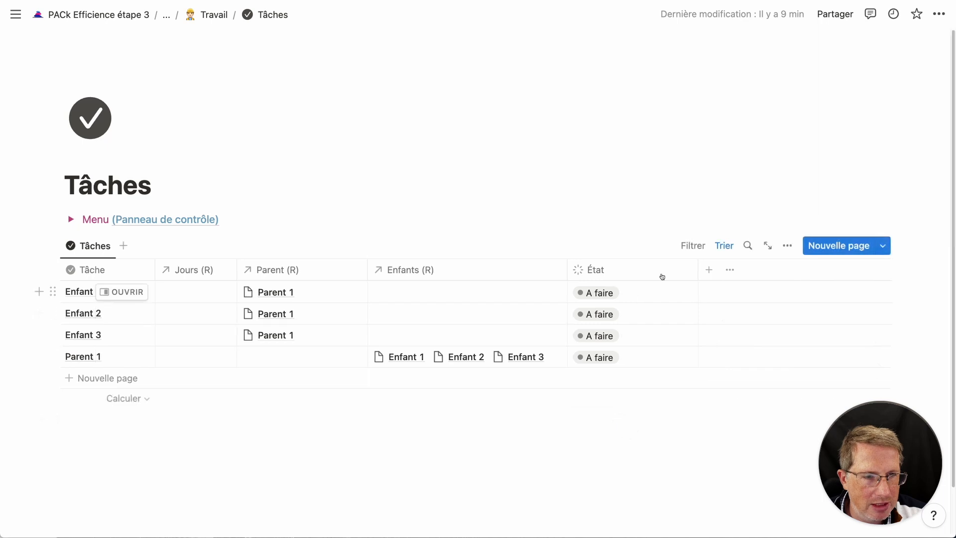
- Move the État column in front of Tâche, and move Jours (R) after Enfants (R)
drag(697, 269, 65, 269)
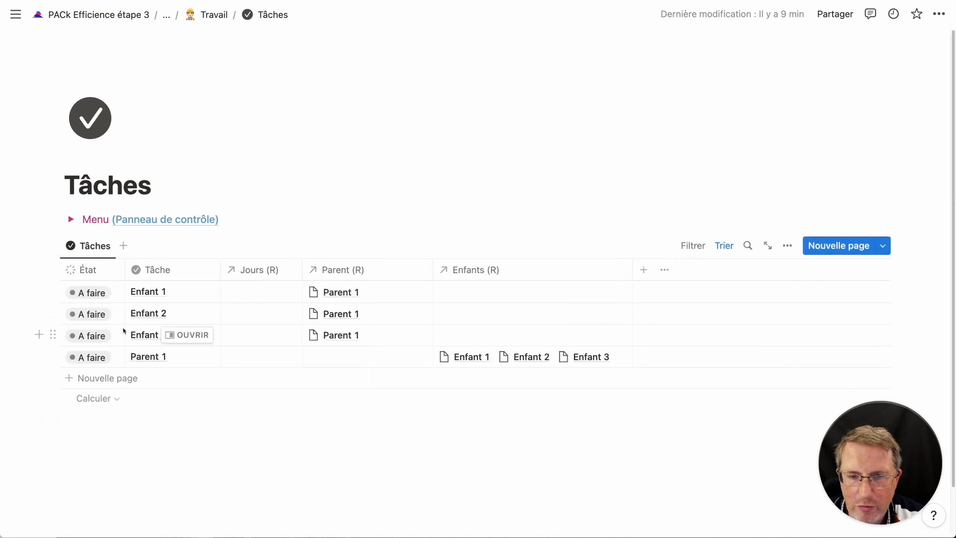
scroll(288, 375, down, 1)
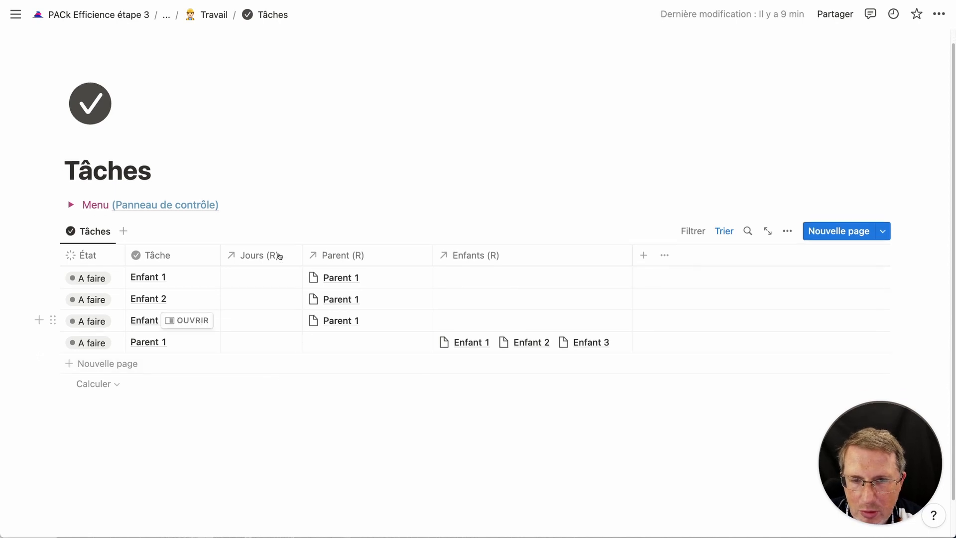
drag(254, 254, 617, 254)
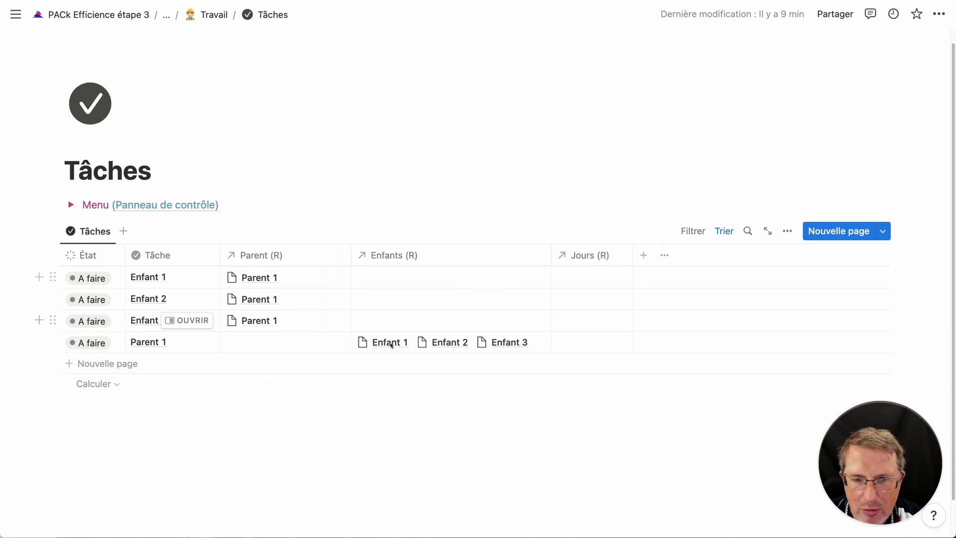
- Set the État of Enfant 1 and Enfant 2 to Fini
click(89, 278)
click(91, 418)
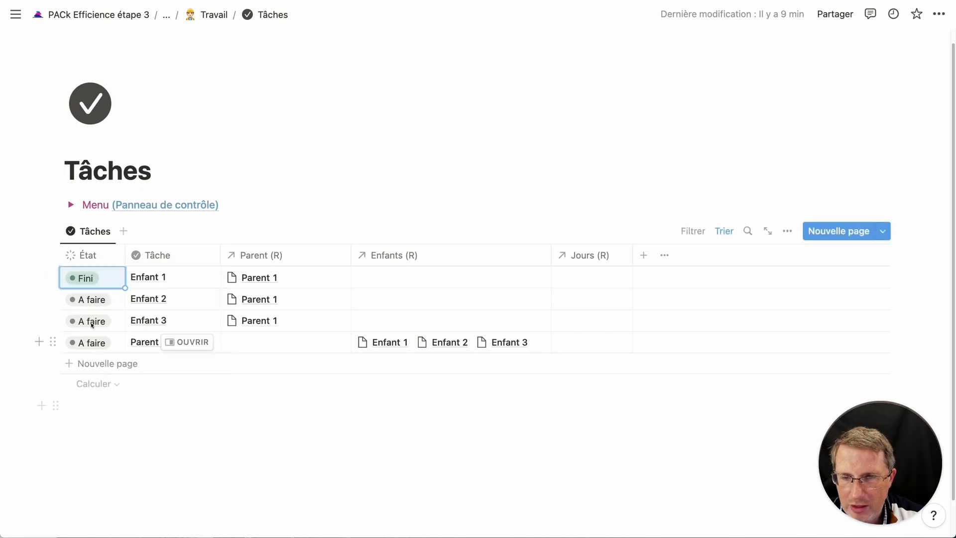
click(94, 299)
click(91, 439)
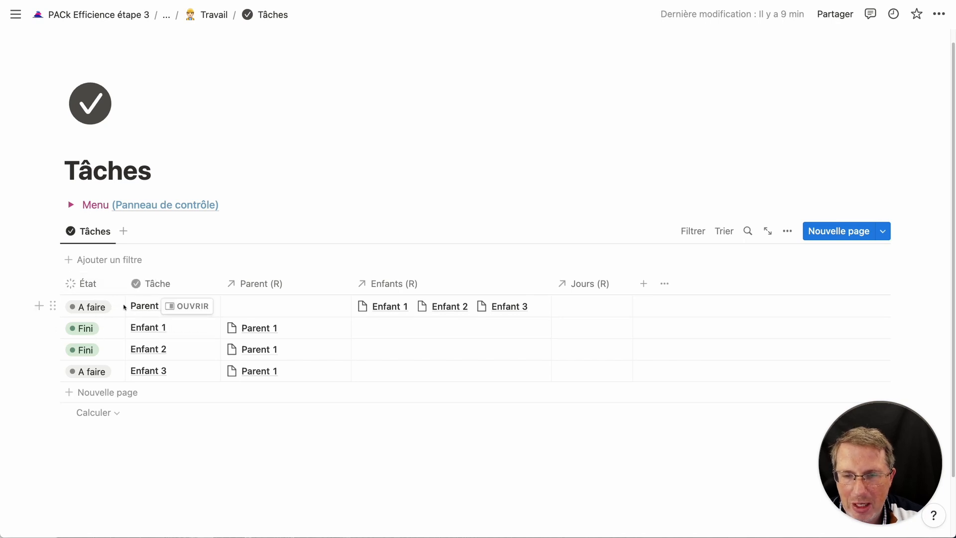
- Add an Agrégation property to the Tâches table, based on the Enfants (R) relation
click(672, 283)
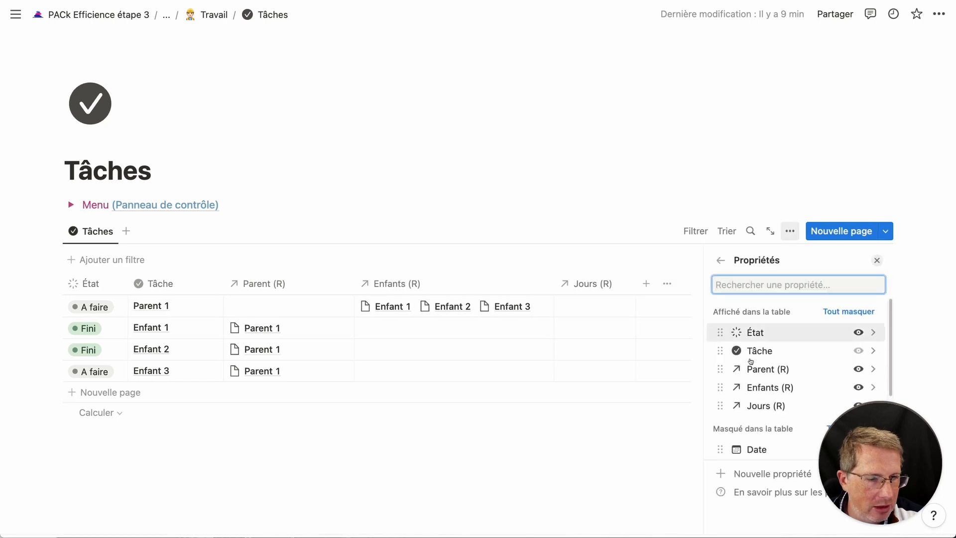
click(747, 473)
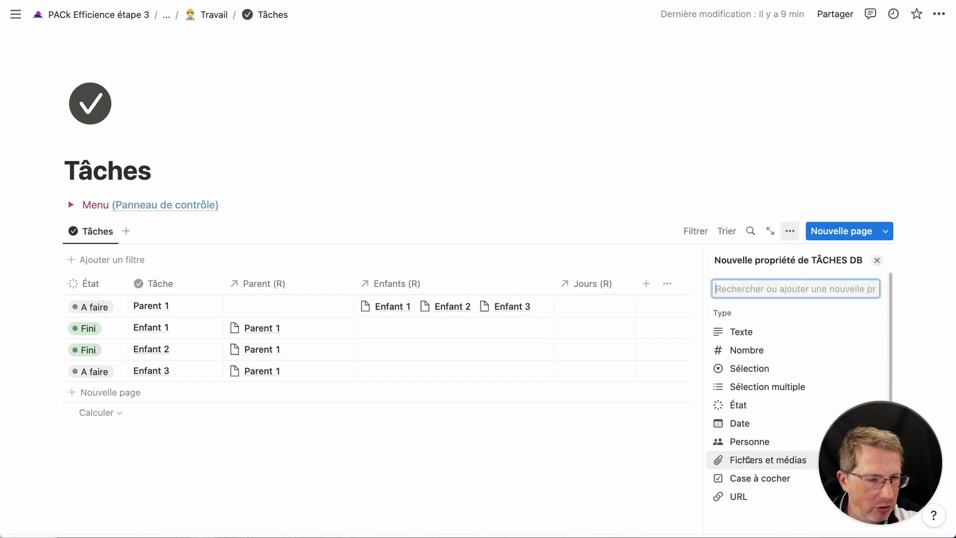
scroll(750, 388, down, 5)
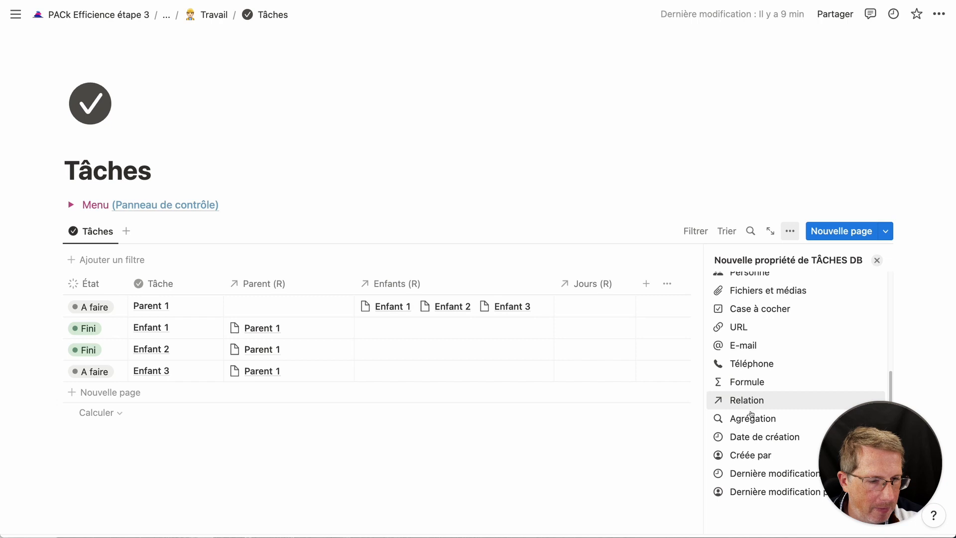
click(751, 416)
click(783, 329)
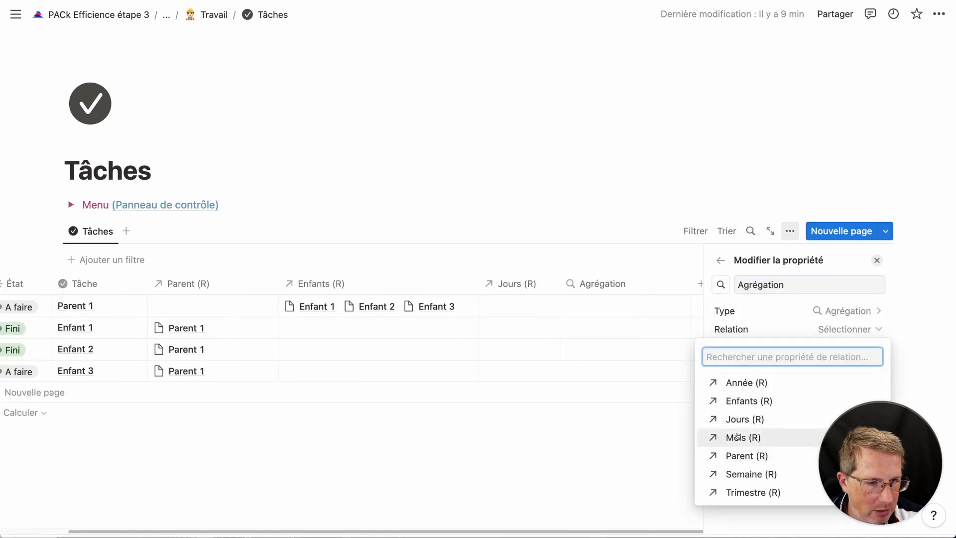
click(733, 404)
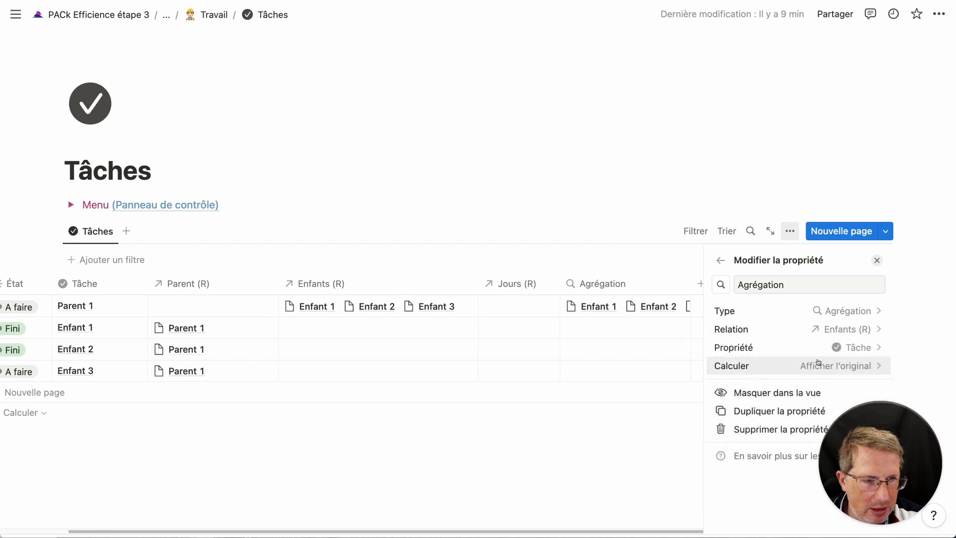
- Make the aggregation use the État property and calculate Pourcentage par groupe for the Complete group
click(847, 347)
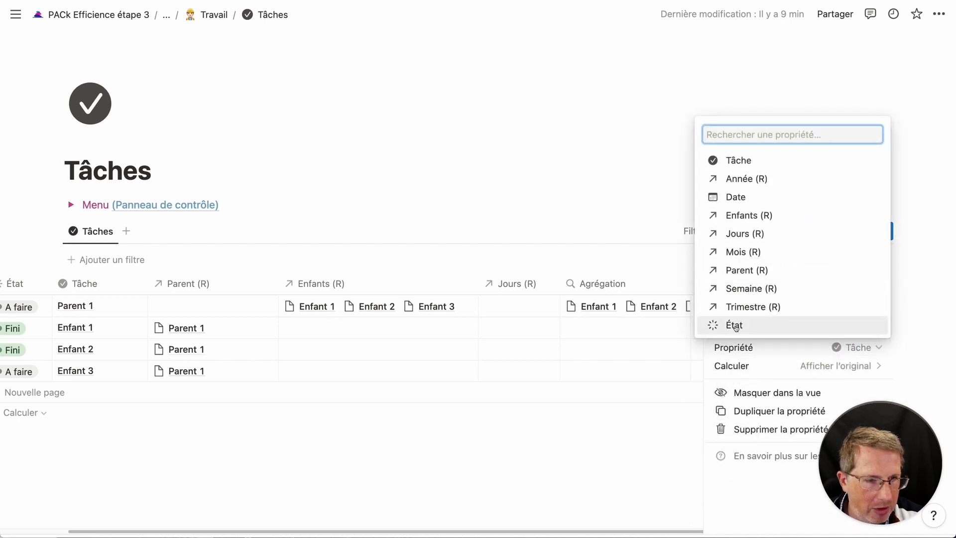
click(733, 326)
click(798, 366)
mouse_move(796, 442)
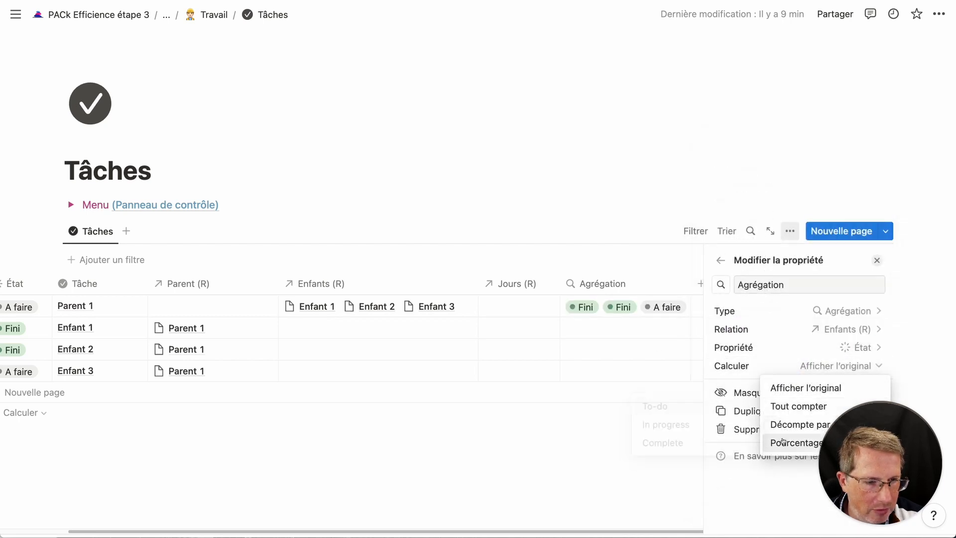
click(684, 462)
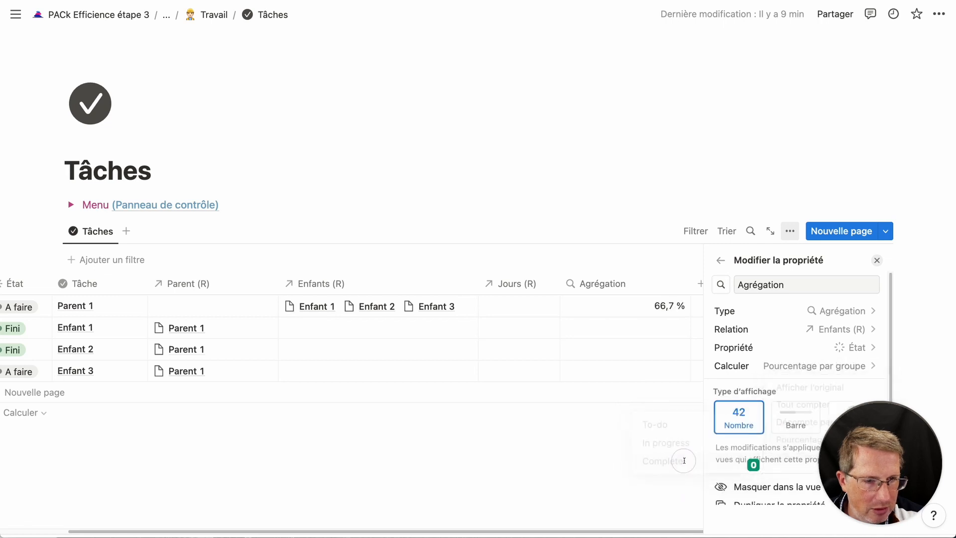
- Display the aggregation as an Anneau with its number hidden
scroll(610, 472, down, 2)
click(839, 344)
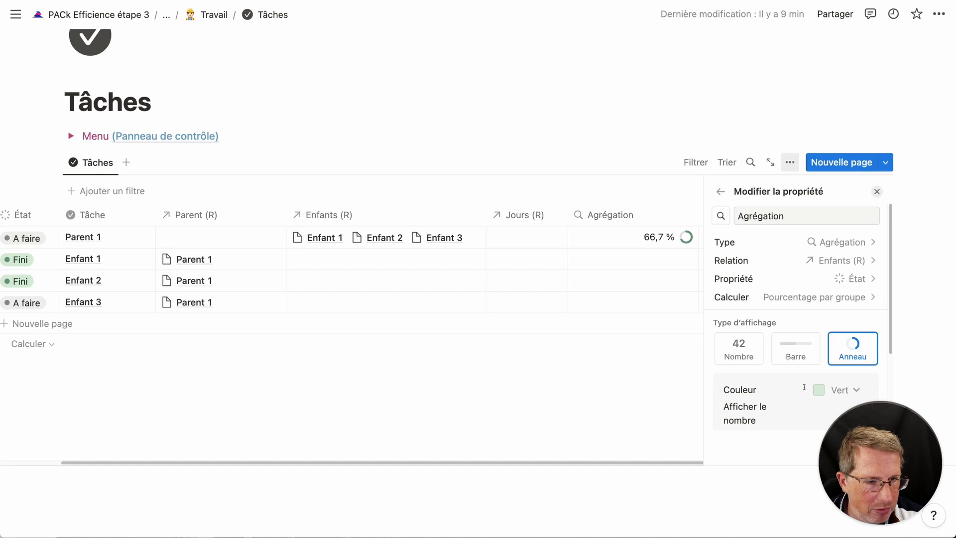
scroll(836, 368, down, 2)
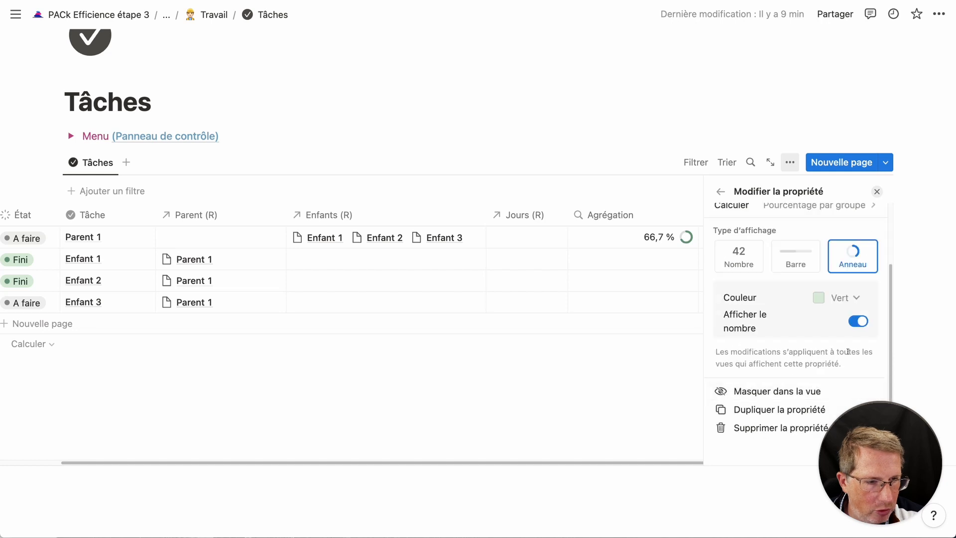
click(634, 387)
- Rename the Agrégation property as "Avancement"
click(677, 215)
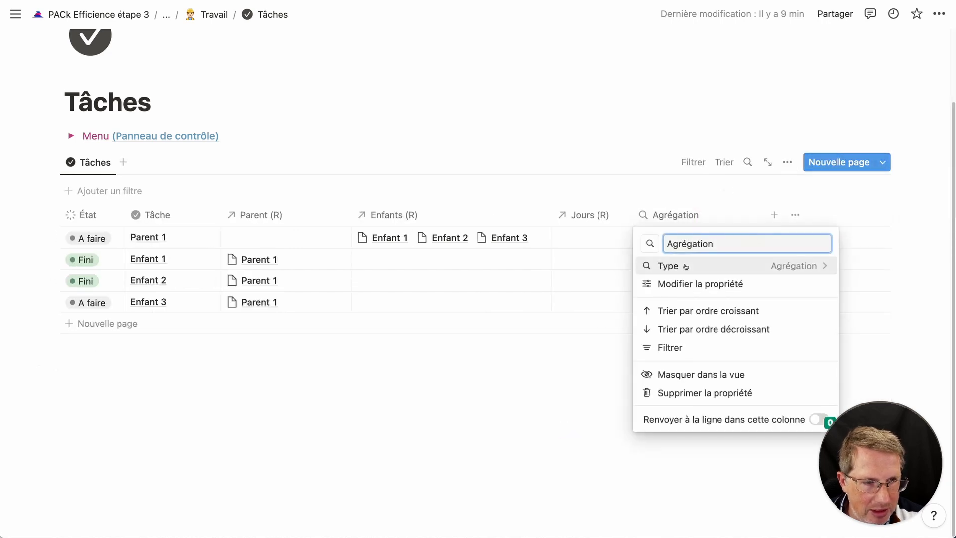
key(super+a)
text(Avanceme)
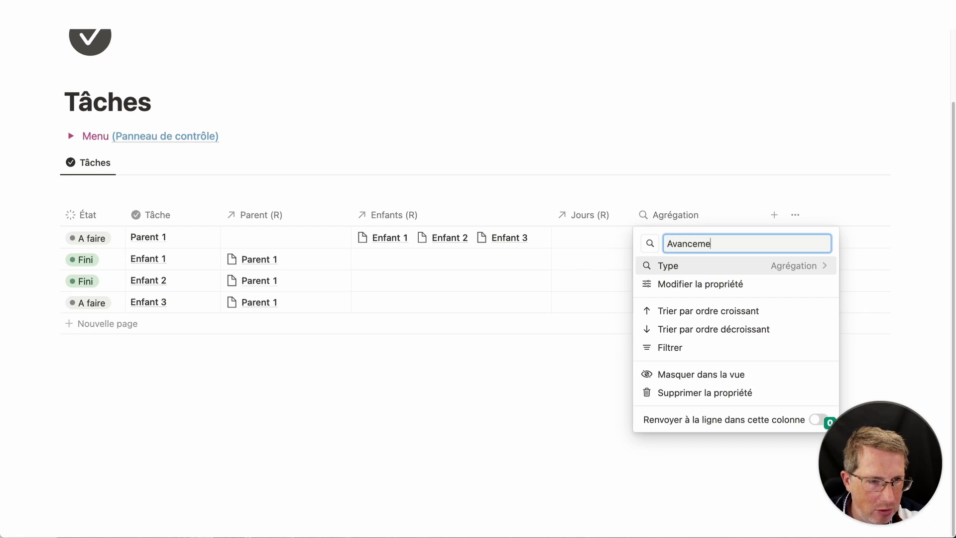
text(nt)
key(Return)
click(706, 213)
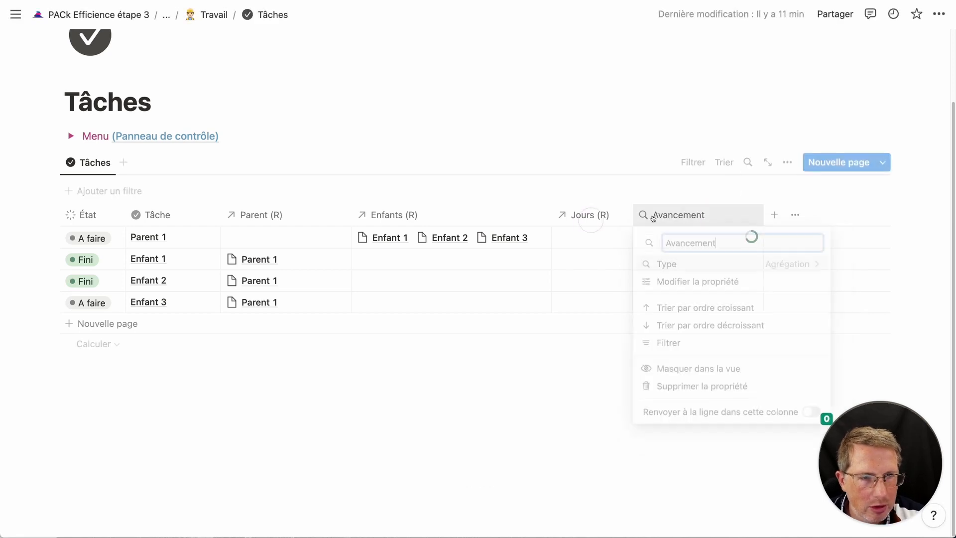
- Move the Avancement column in front of État and narrow it to about the width of the État column
drag(654, 218, 104, 250)
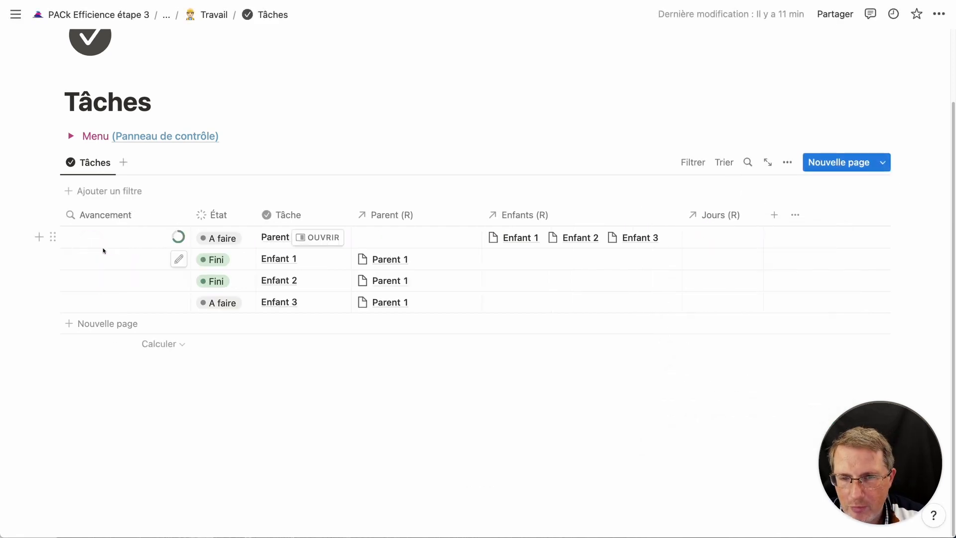
drag(189, 215, 89, 212)
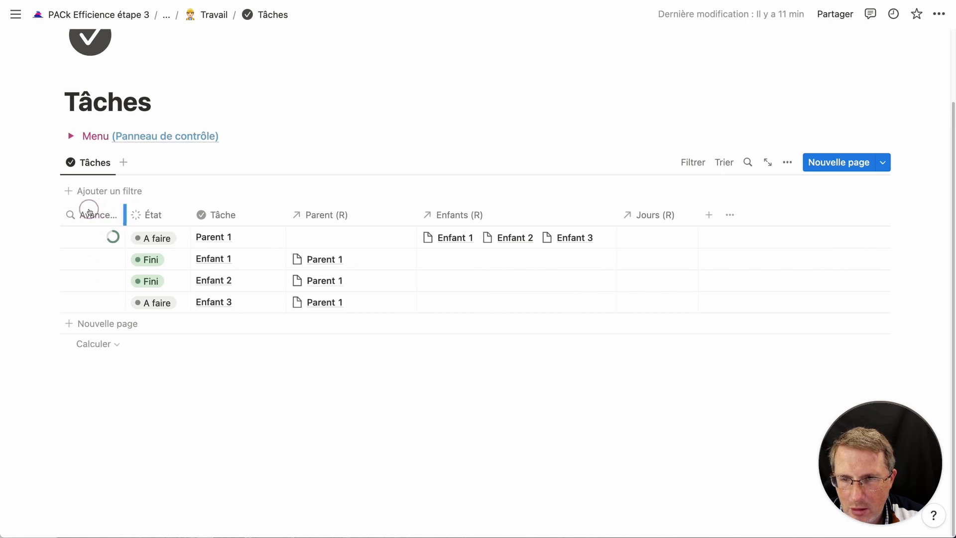
click(154, 365)
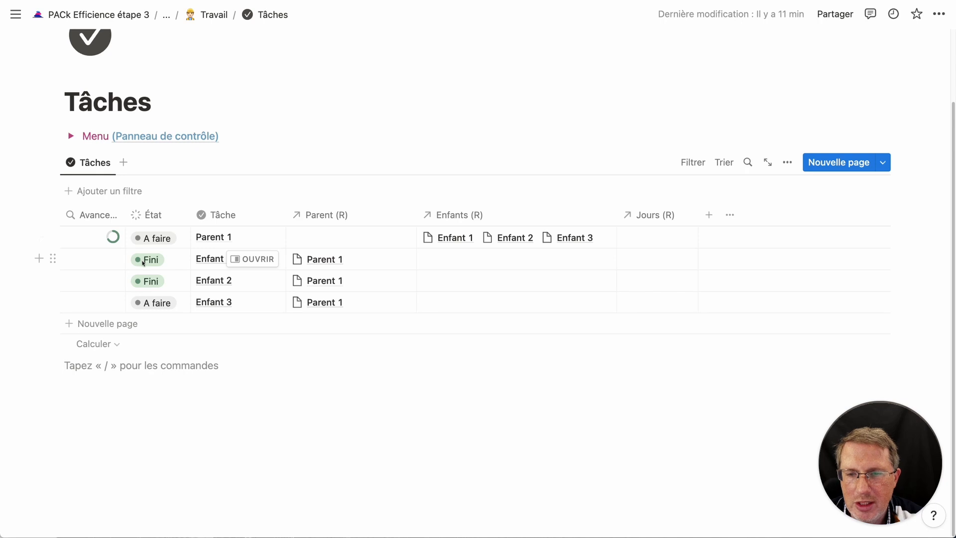
- Test the progress ring by setting Enfant 2 to En cours and back to Fini, and Enfant 3 to Fini
click(145, 281)
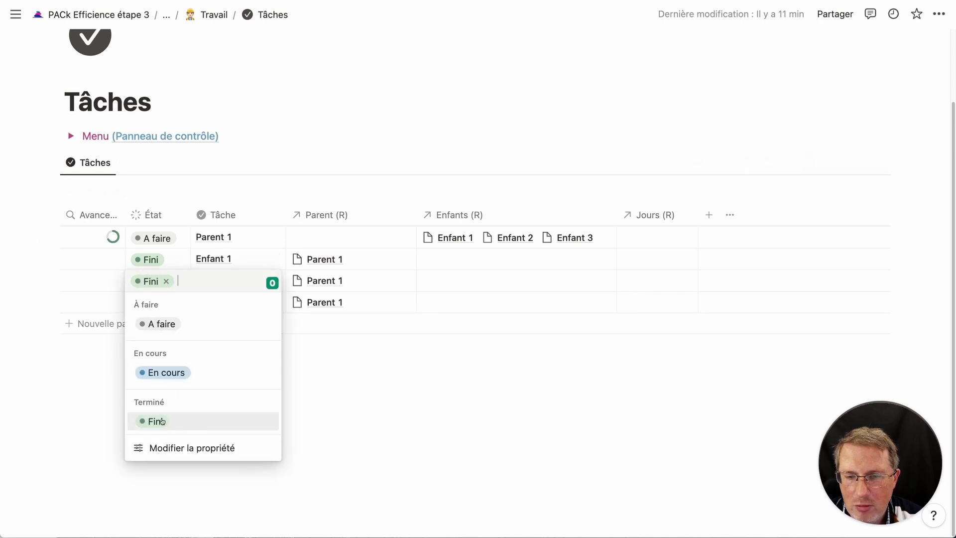
click(162, 380)
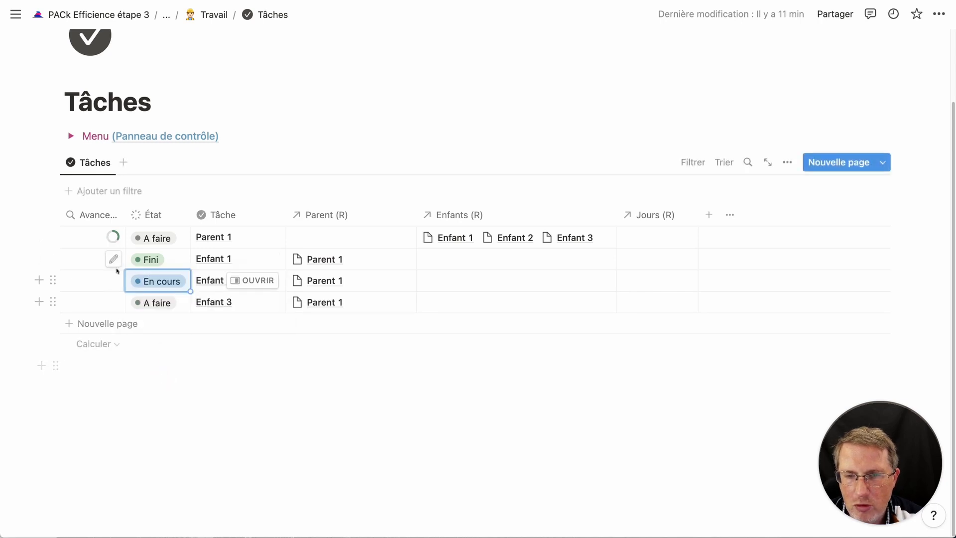
click(160, 276)
click(156, 422)
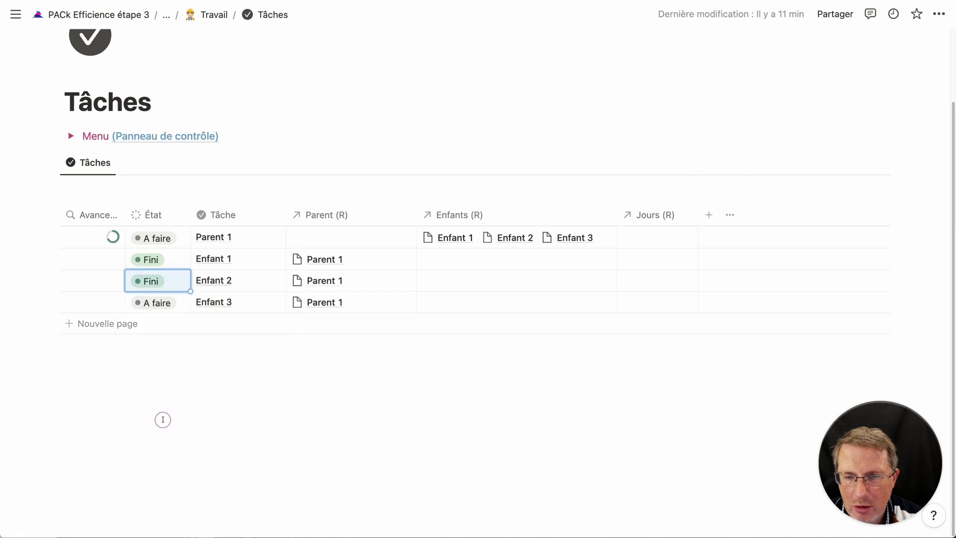
click(160, 304)
click(164, 442)
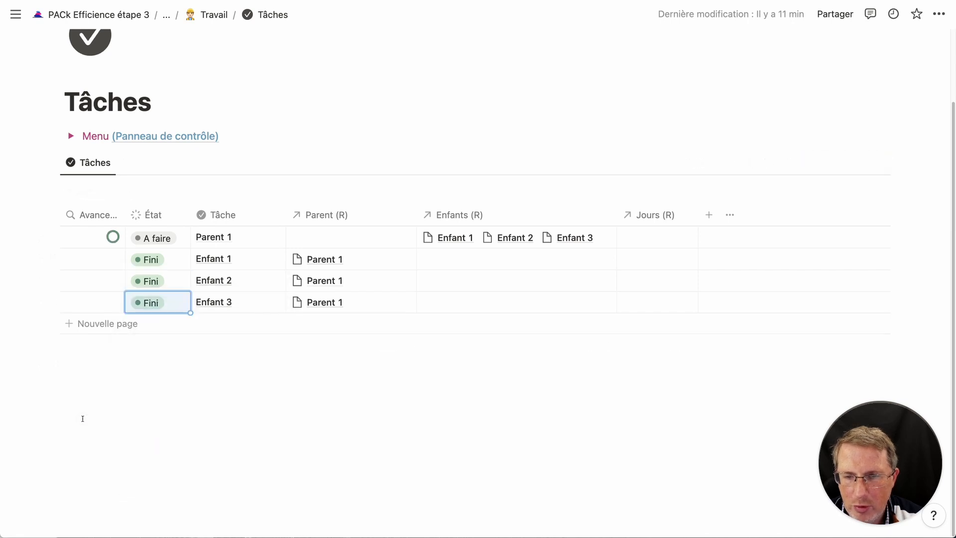
click(83, 418)
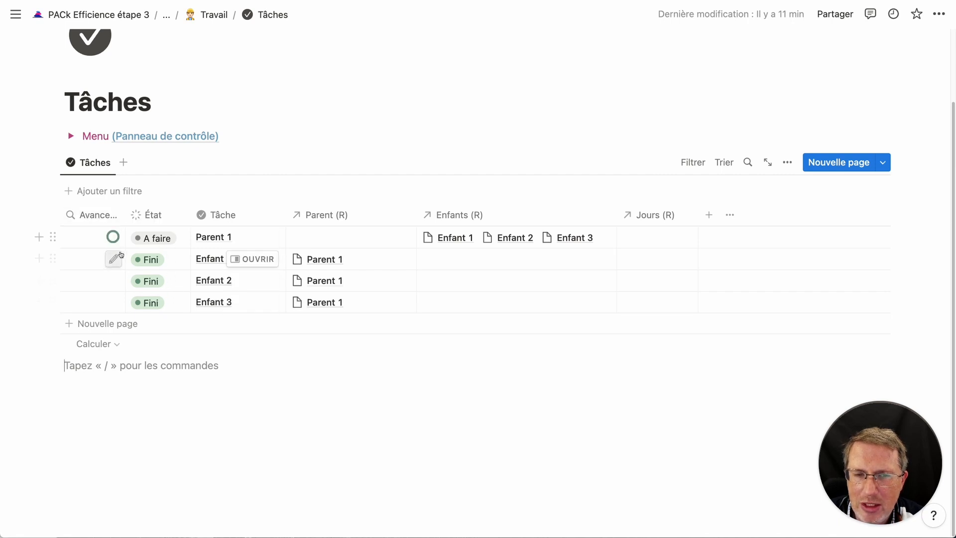
- Review the Avancement property's relation, property, calculation and display settings
click(103, 221)
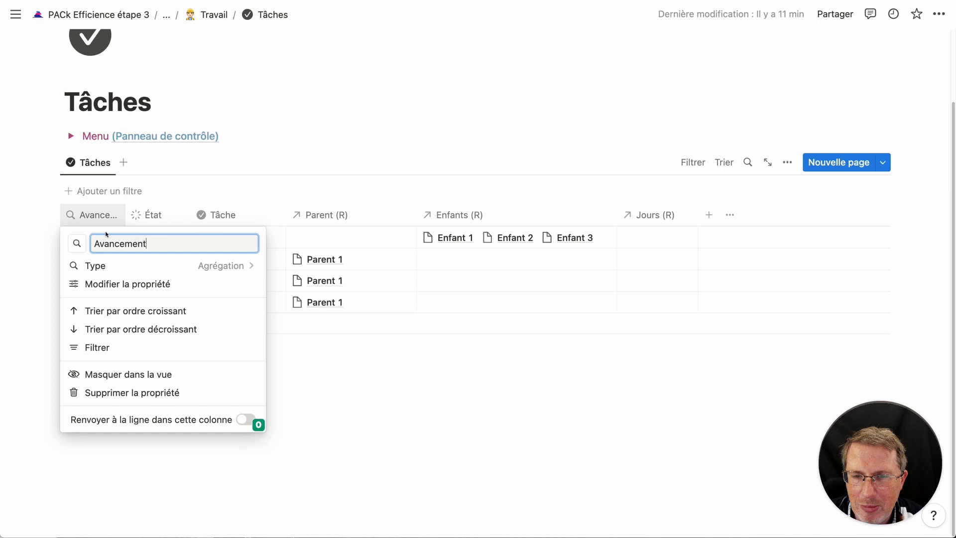
click(120, 284)
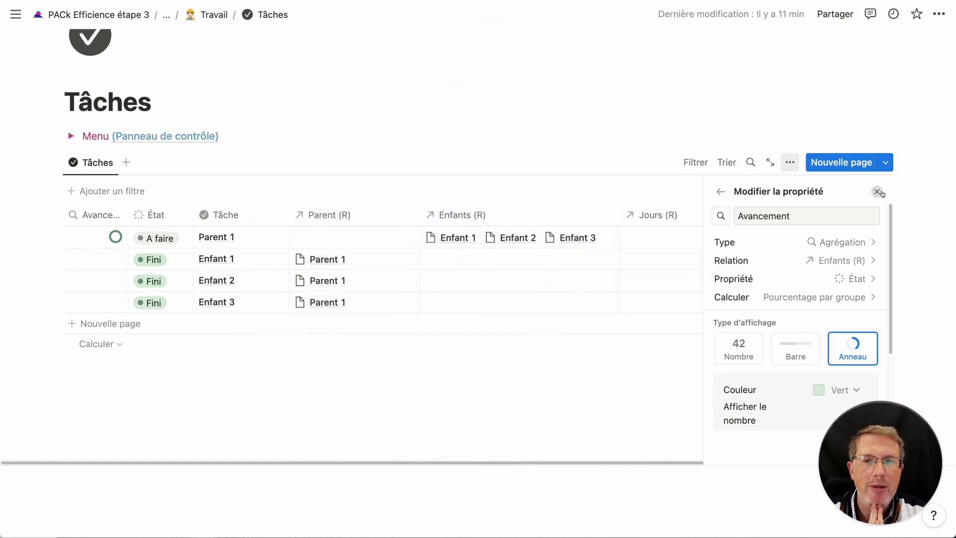
click(876, 193)
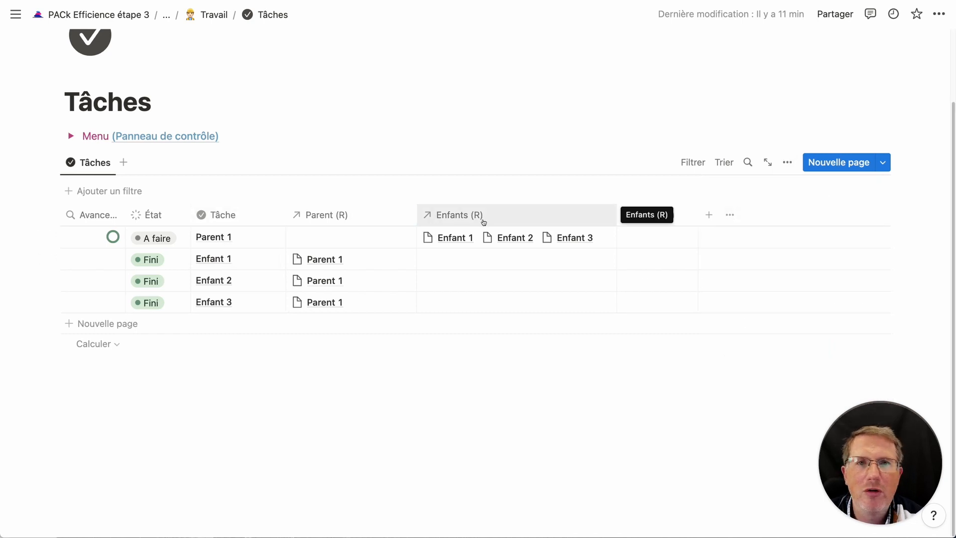
- Delete the Parent (R) relation property from the database and confirm the deletion
click(398, 219)
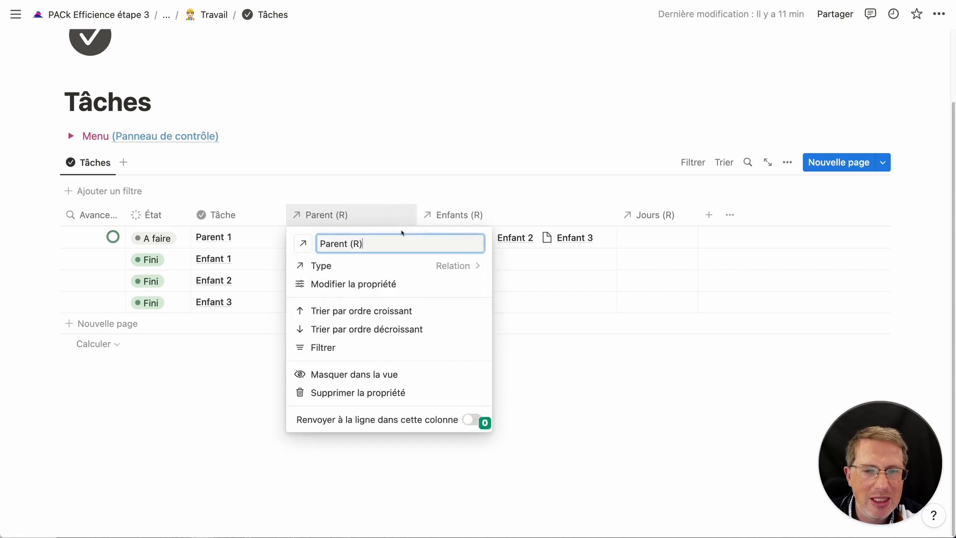
click(393, 393)
click(412, 277)
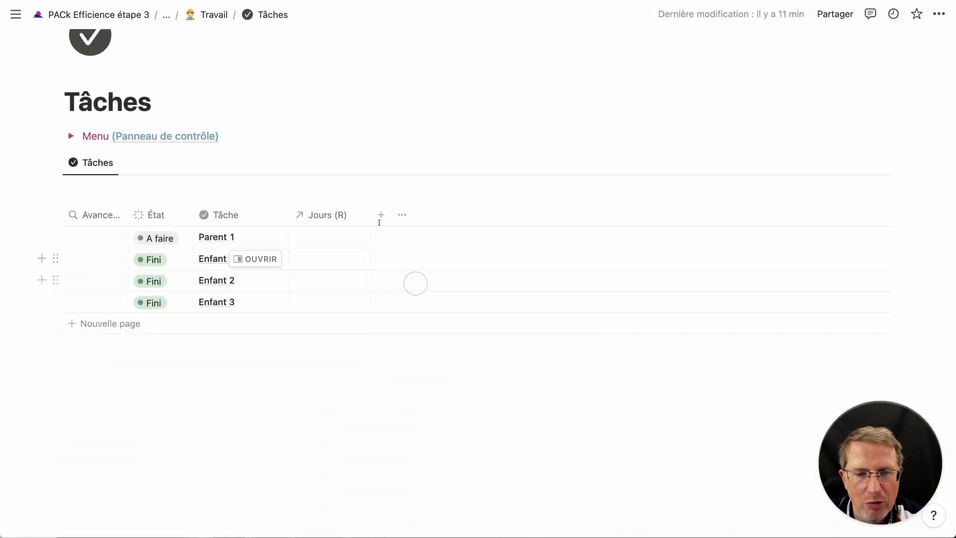
click(327, 219)
click(244, 390)
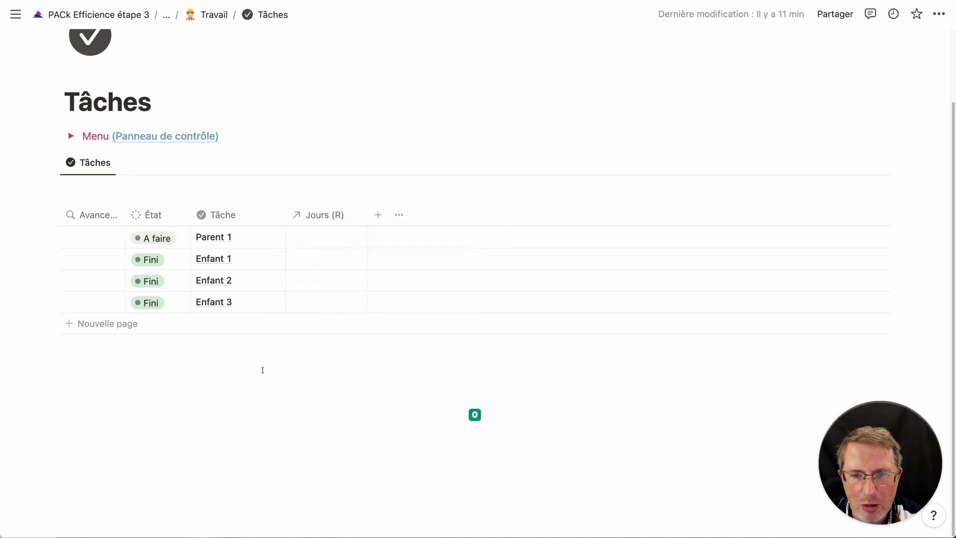
- Delete all four sample tasks, Parent 1 and Enfant 1 to Enfant 3, from the table
mouse_move(23, 235)
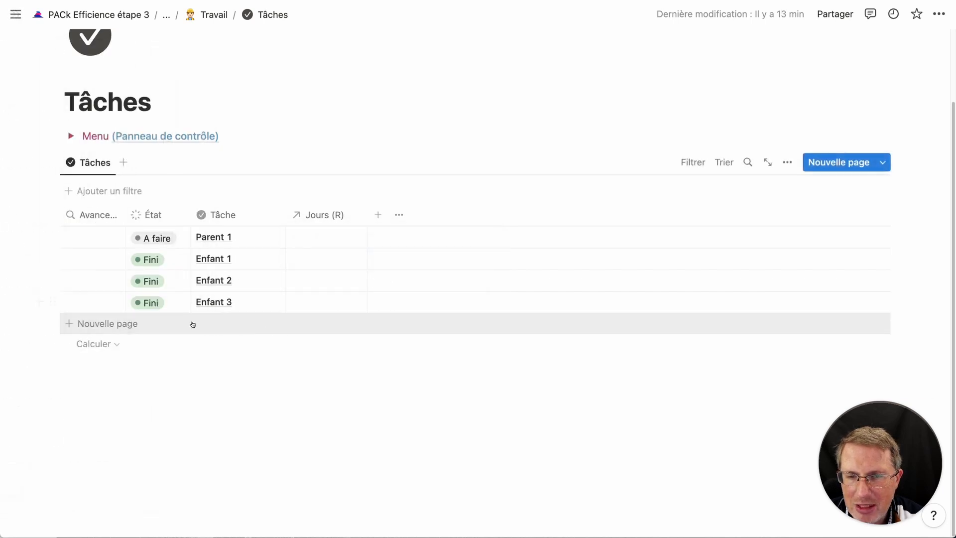
drag(27, 237, 150, 301)
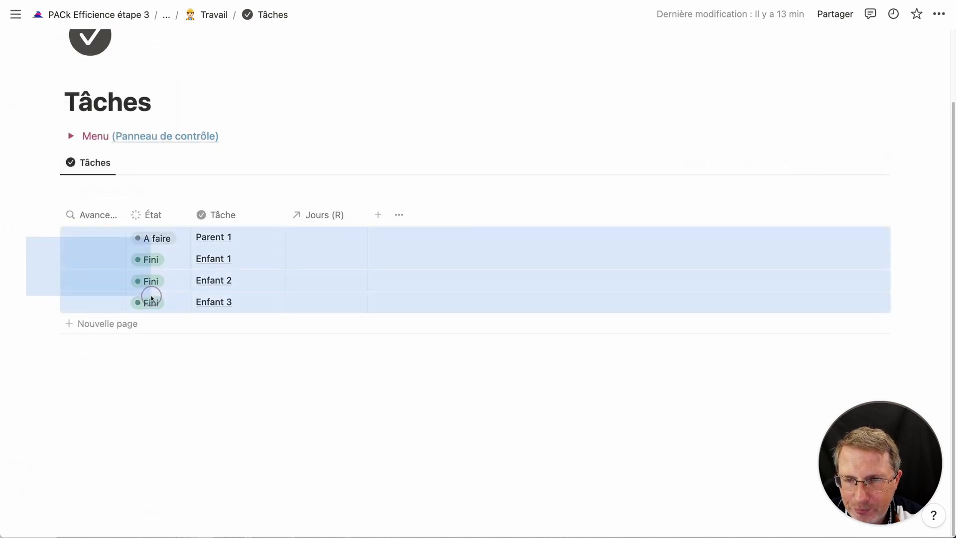
click(52, 237)
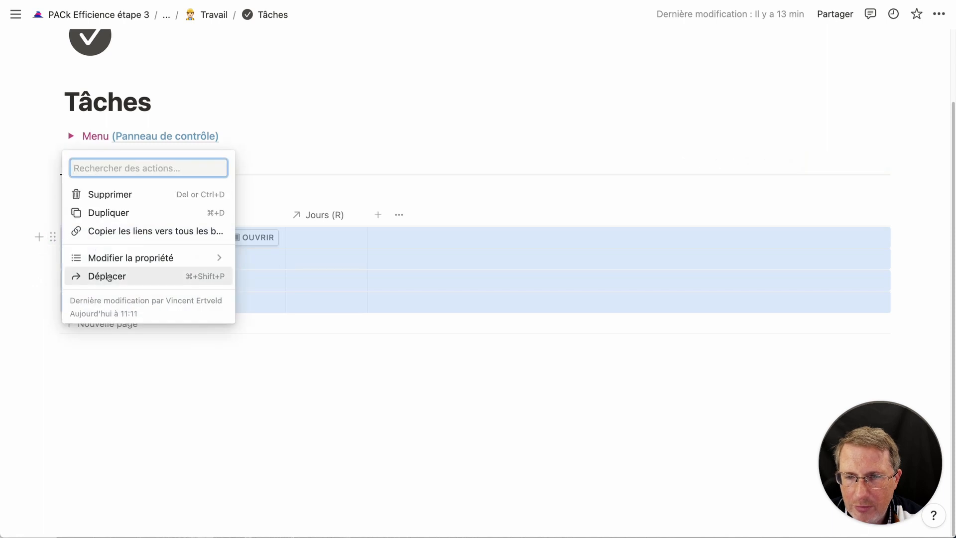
click(119, 196)
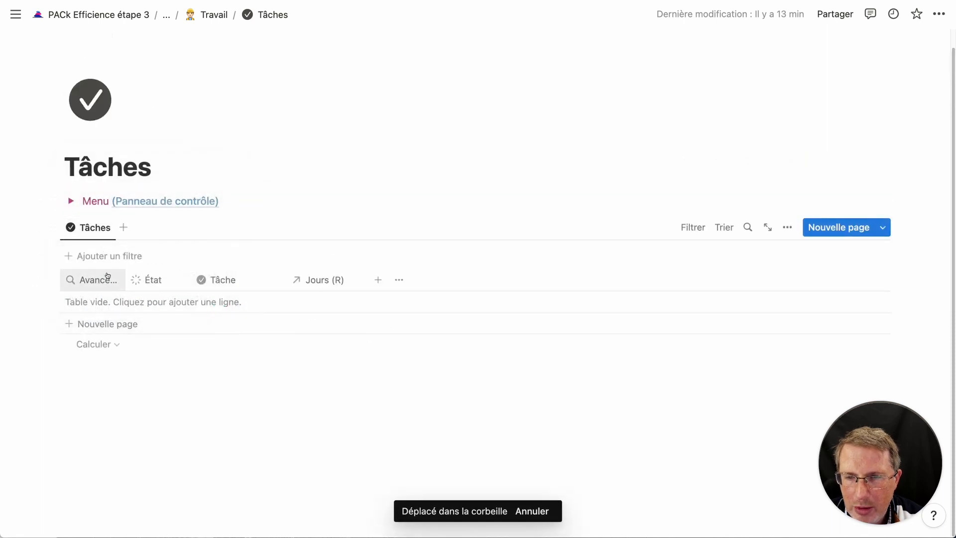
- Delete the Avancement property from the database and confirm the deletion
click(110, 279)
click(128, 455)
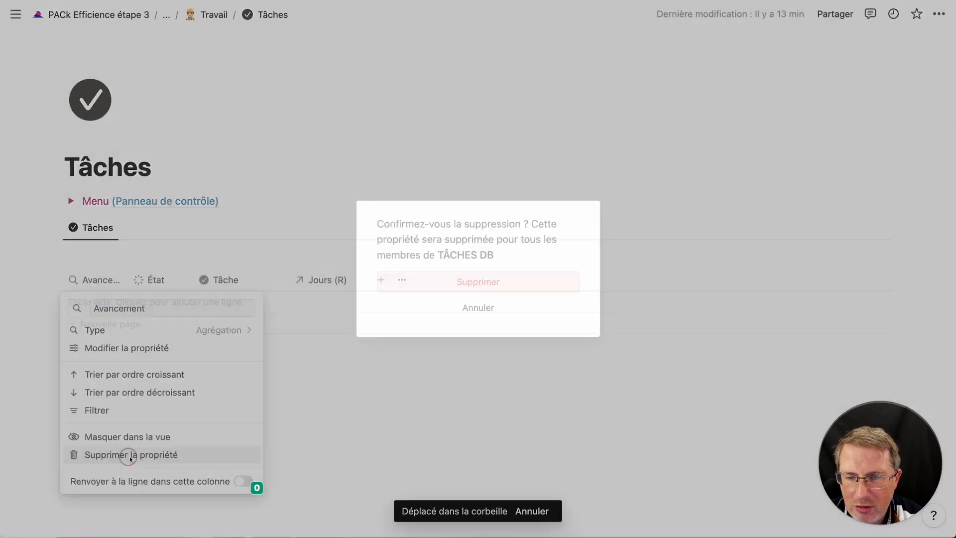
click(448, 282)
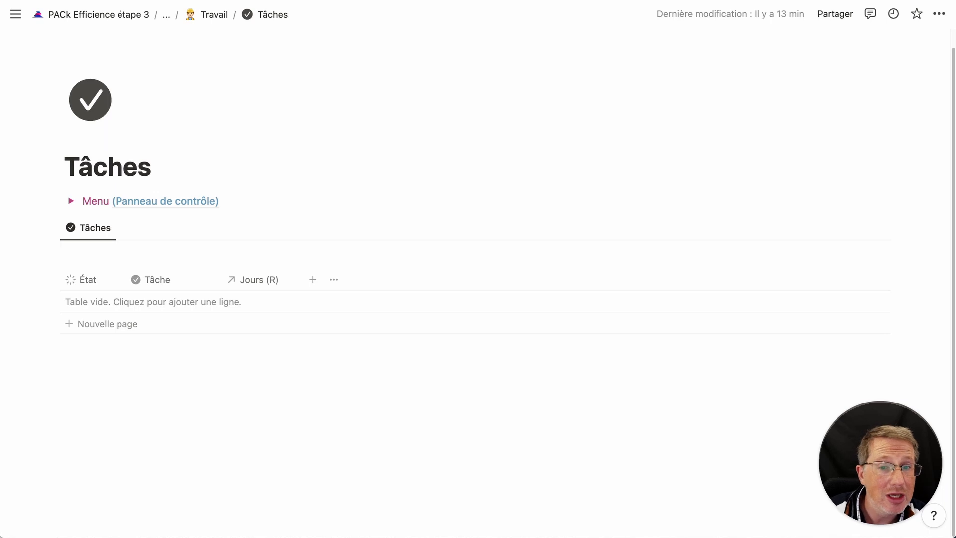
- Set up a new relation property in the Tâches database linked to PROJETS DB and limited to 1 page
click(312, 280)
scroll(744, 429, down, 5)
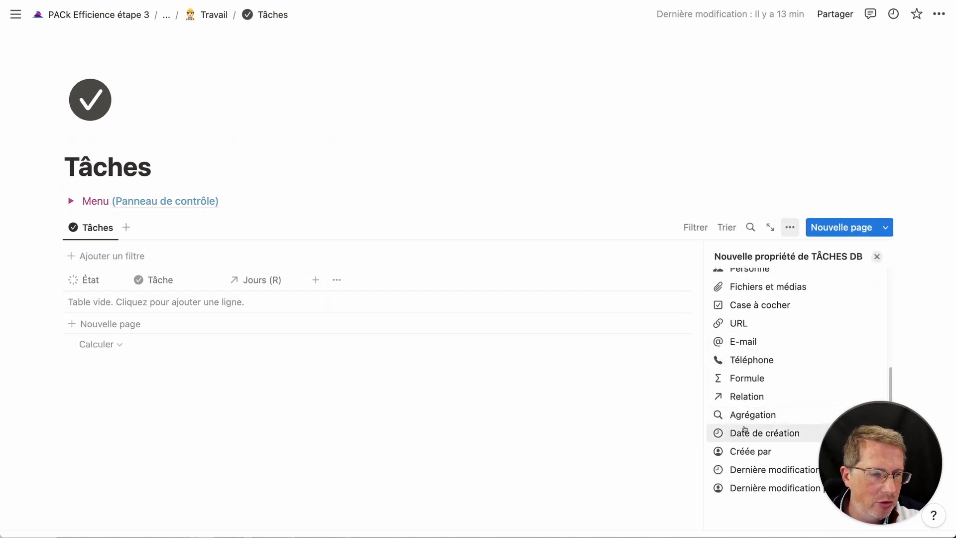
click(747, 397)
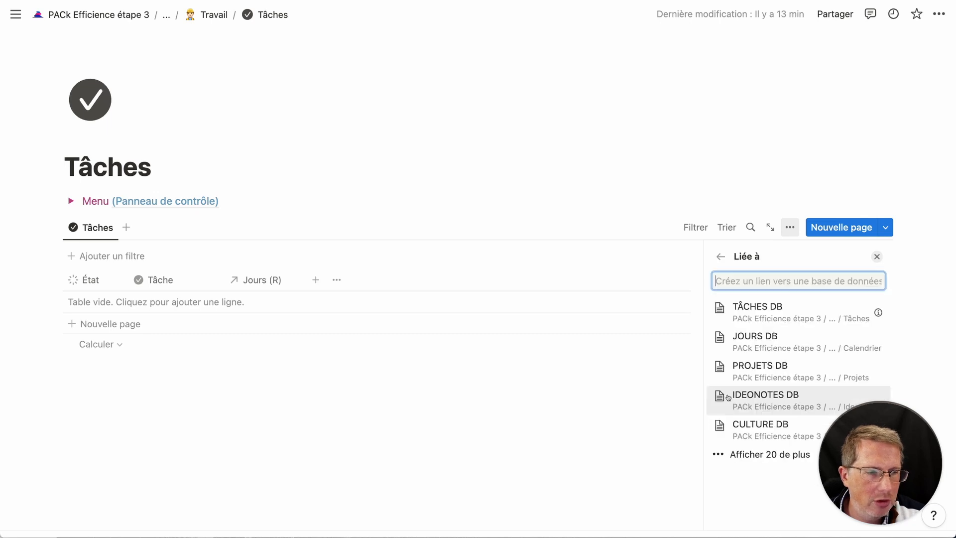
click(770, 372)
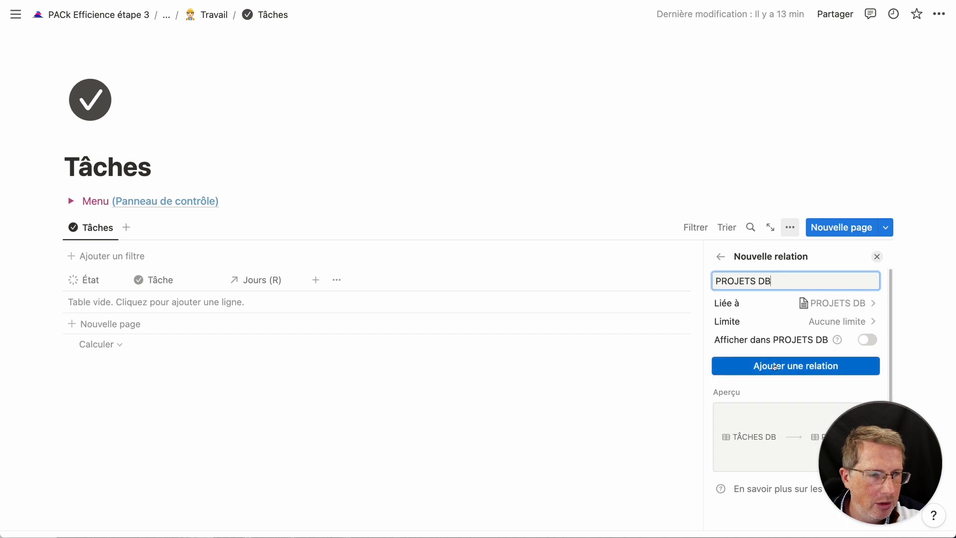
click(826, 322)
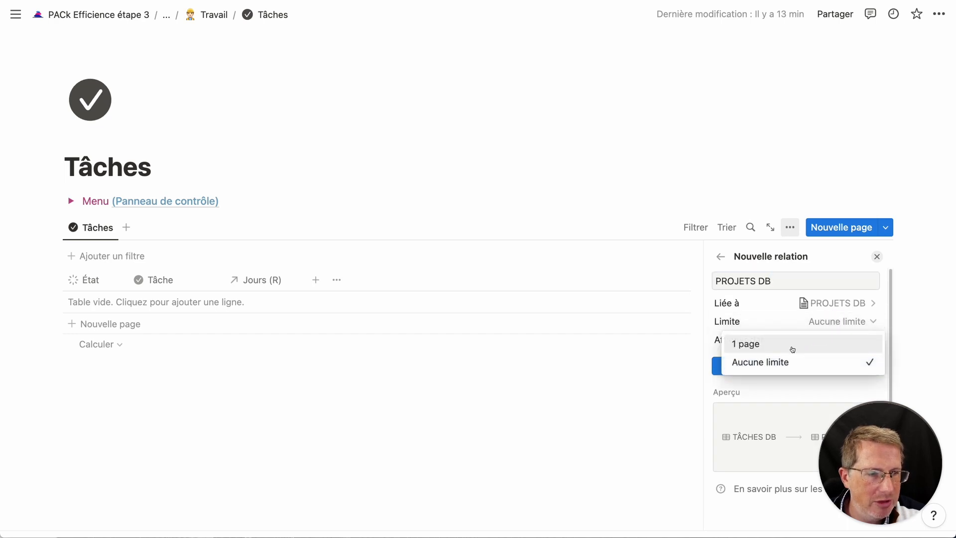
click(792, 348)
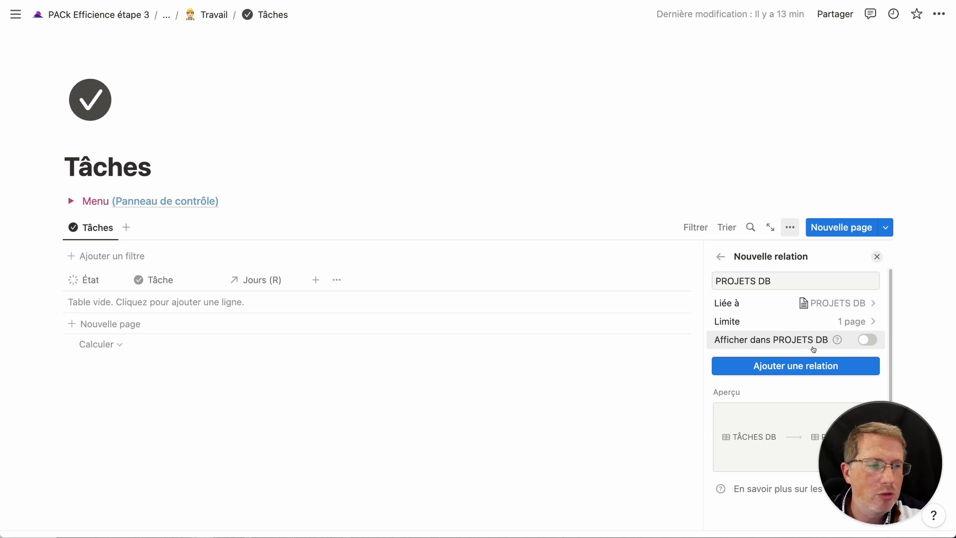
- Show the relation in PROJETS DB under the linked property name Tâches (R) and add the relation
click(867, 340)
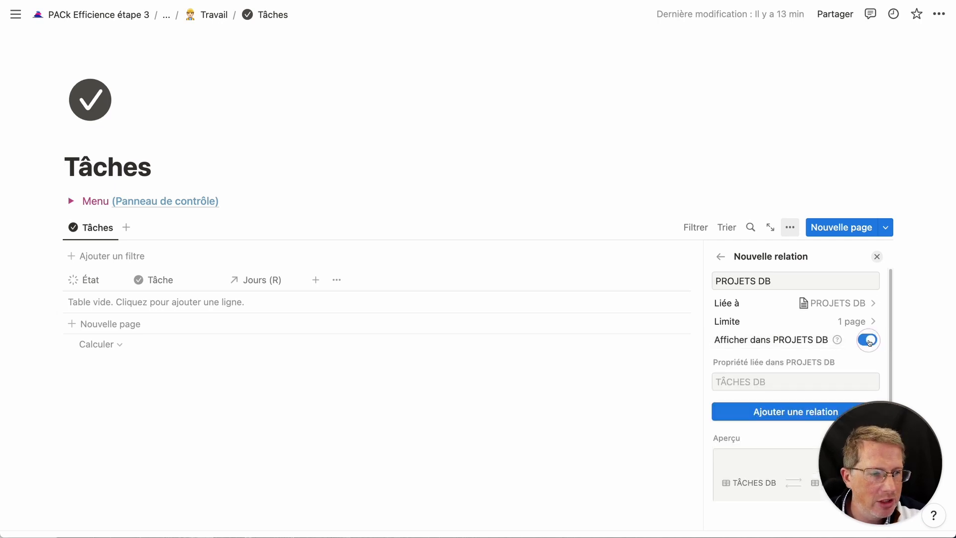
click(752, 382)
text(Tâches (R)
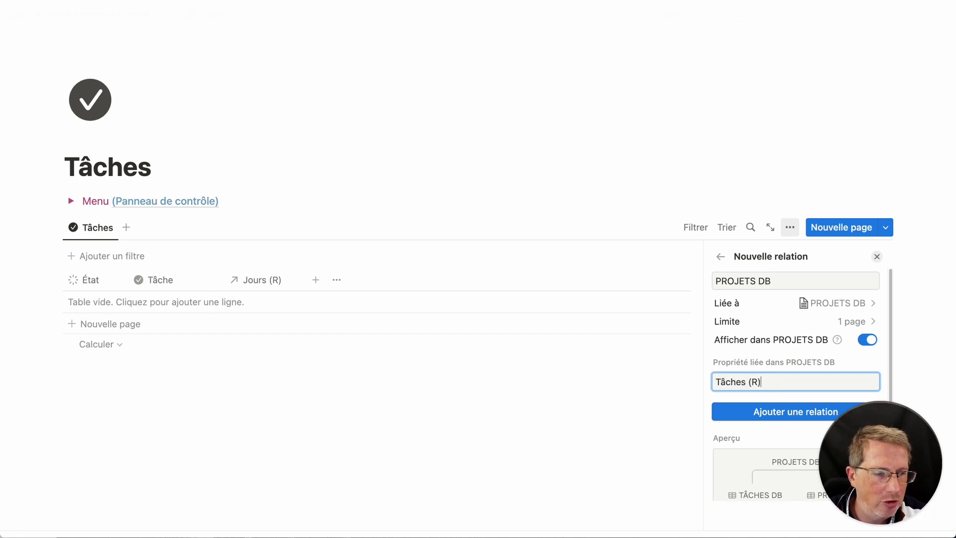
scroll(776, 398, down, 1)
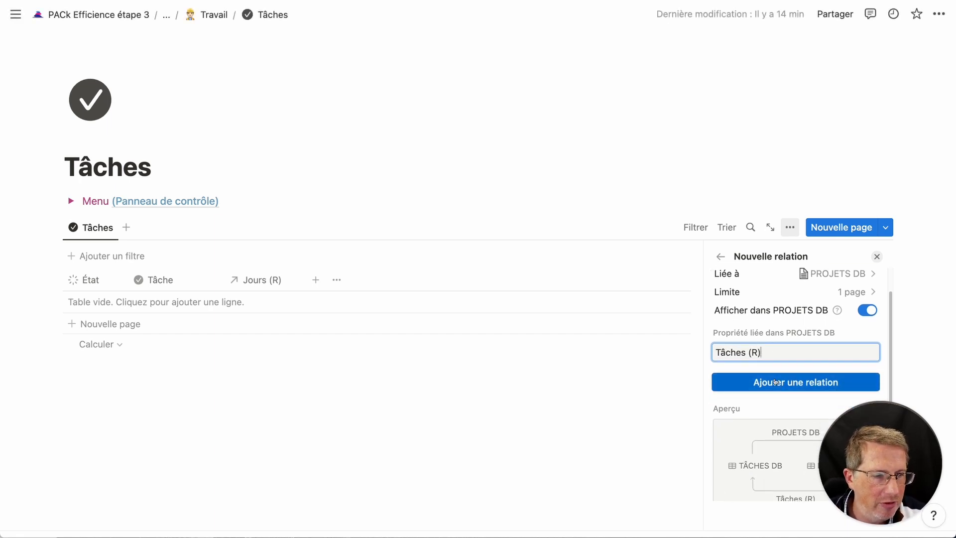
click(774, 385)
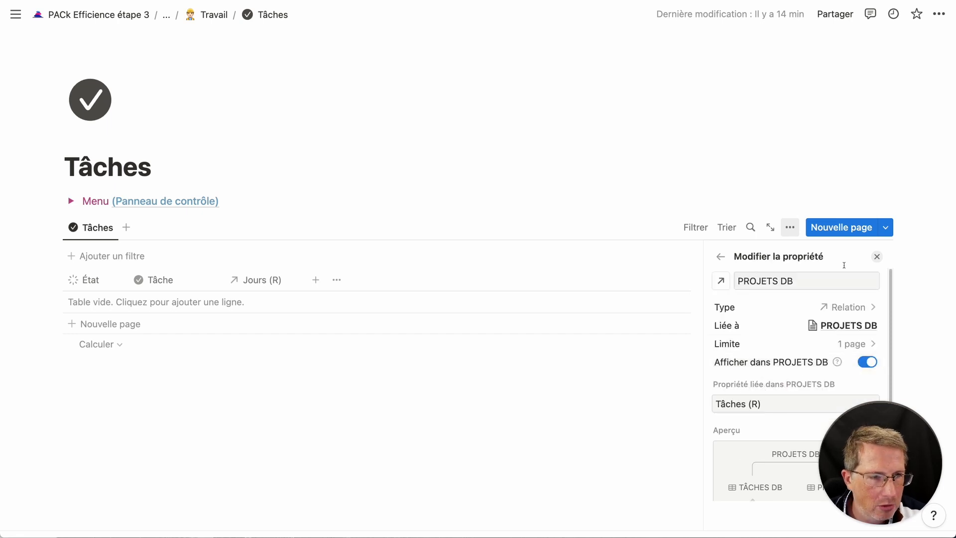
scroll(779, 420, down, 3)
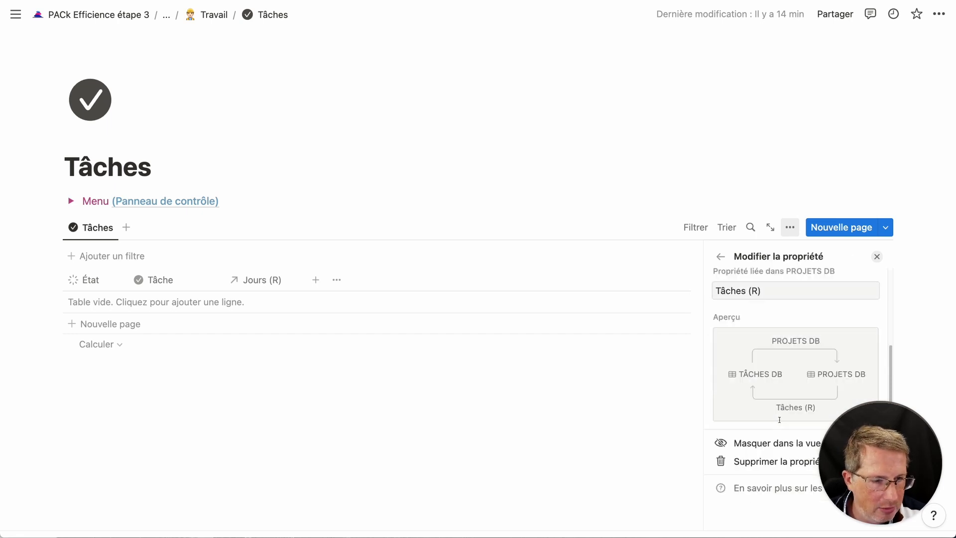
click(680, 435)
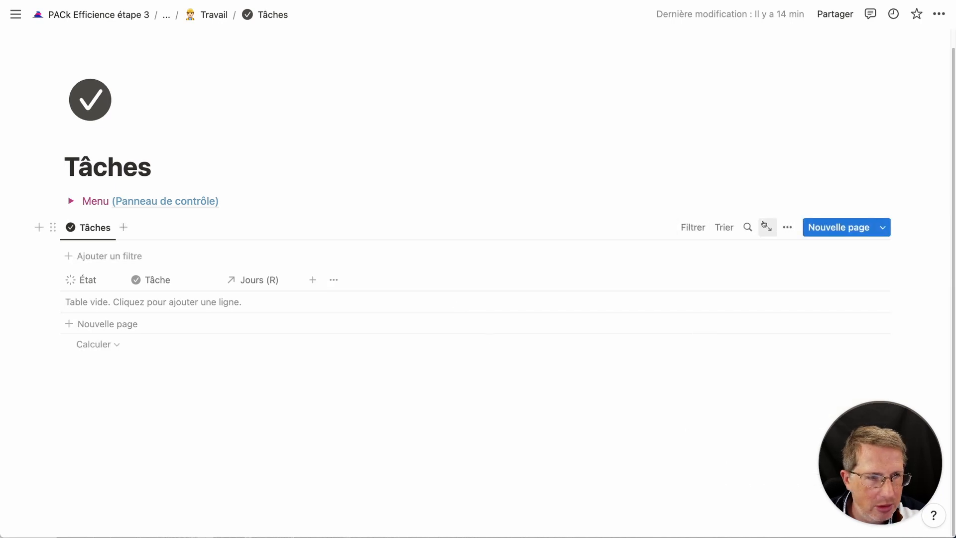
- Make the hidden PROJETS DB relation property visible in the Tâches table view
click(787, 227)
click(801, 329)
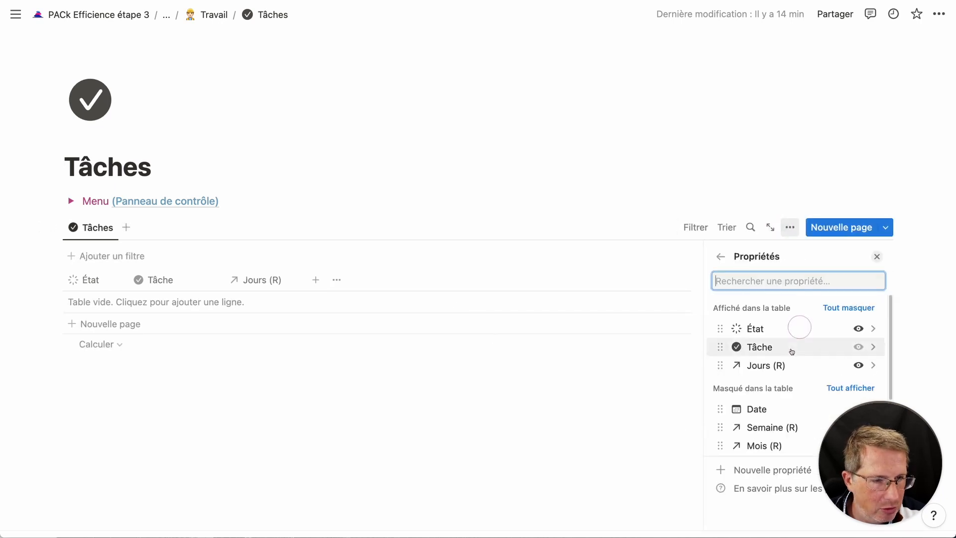
scroll(816, 363, down, 3)
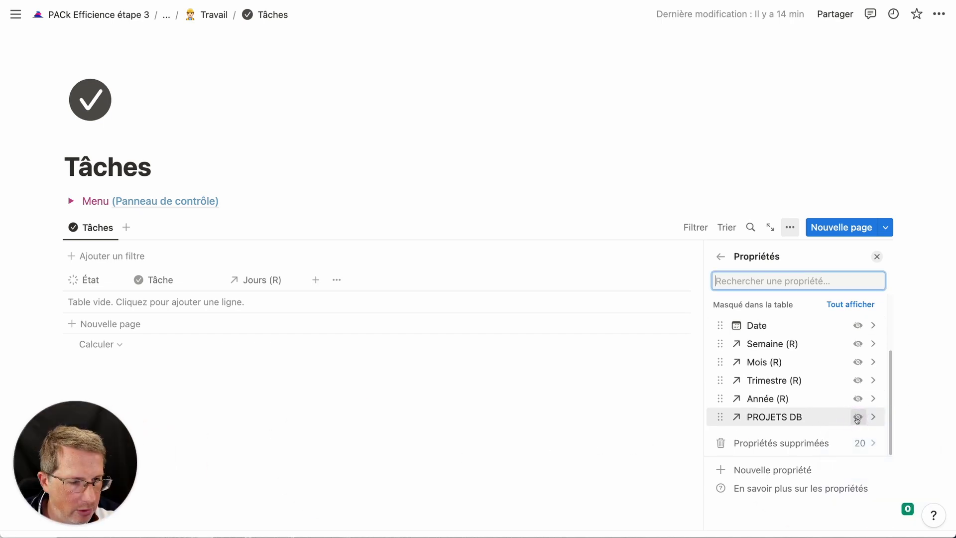
click(857, 419)
click(444, 377)
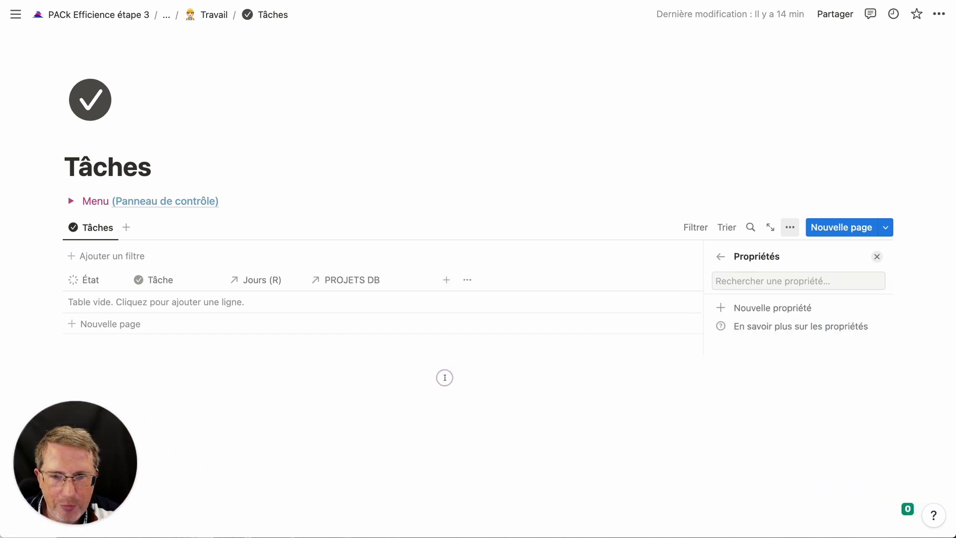
- Rename the PROJETS DB relation column in the Tâches table as Projet (R)
click(348, 280)
triple_click(355, 308)
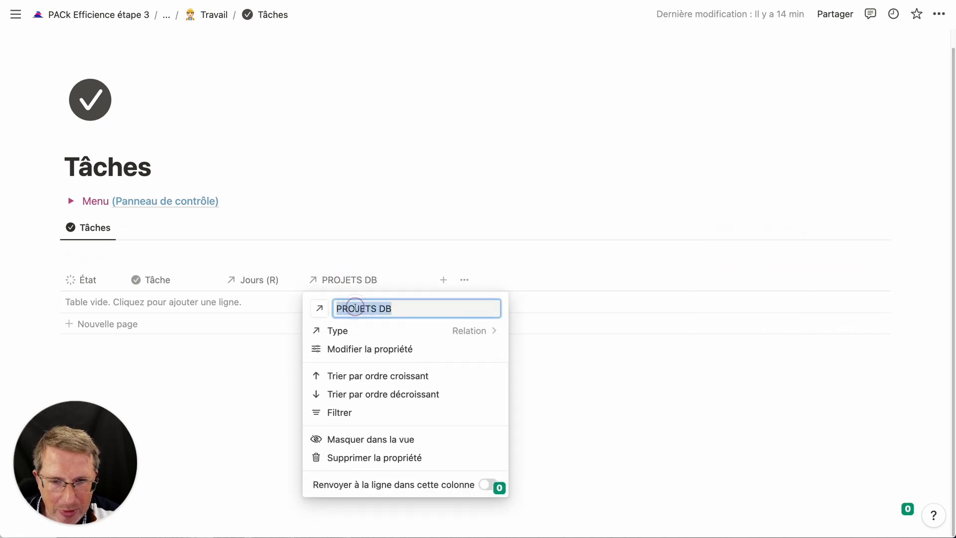
text(Projet (R)
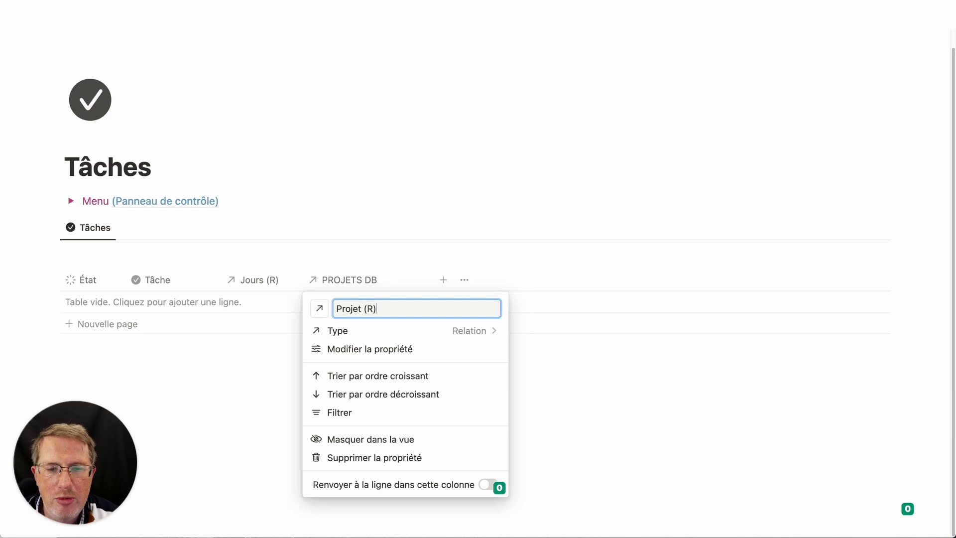
key(Return)
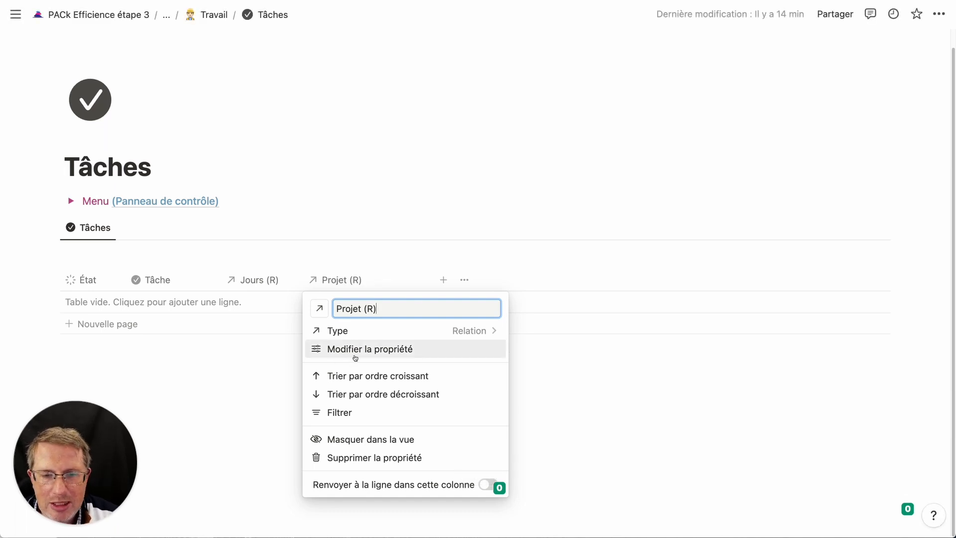
click(260, 406)
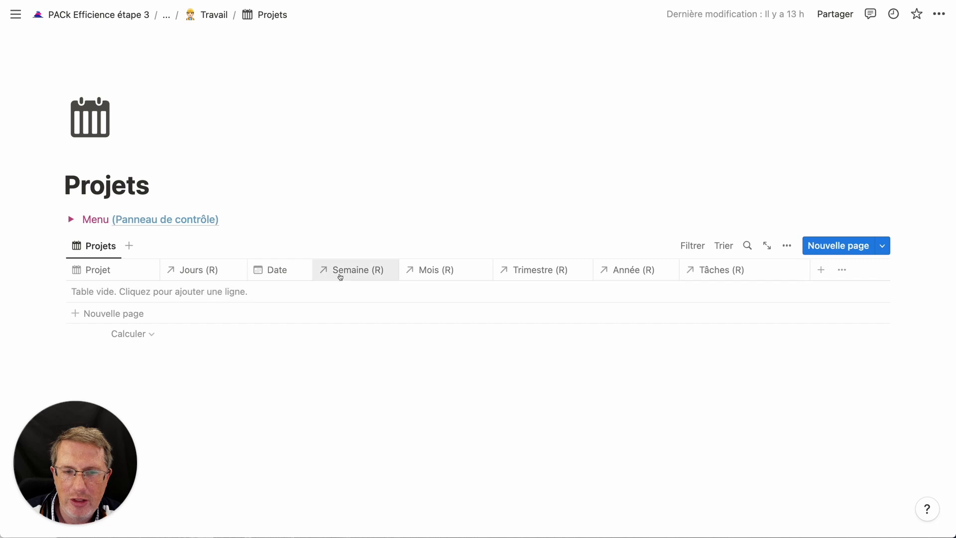
- Hide the Trimestre (R), Année (R) and Jours (R) columns in the Projets table view
click(549, 276)
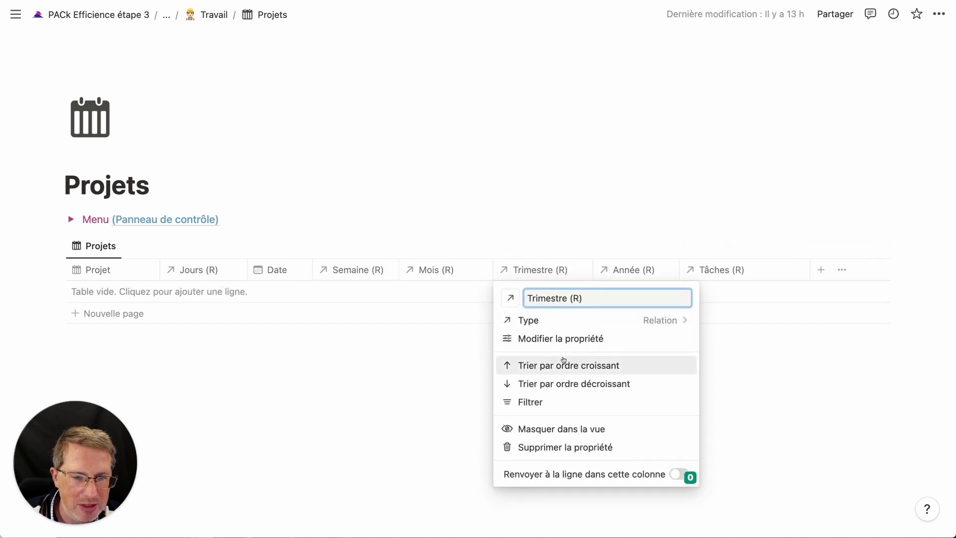
click(553, 428)
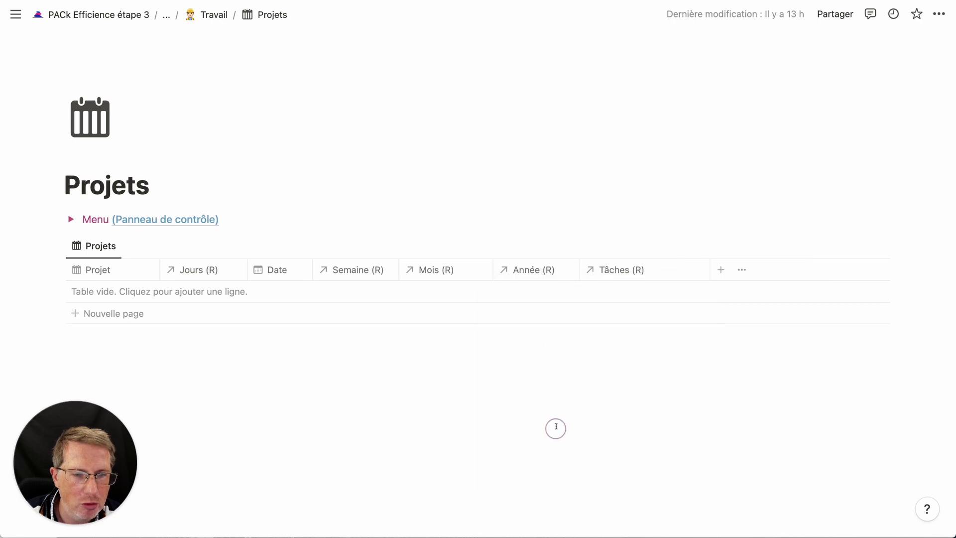
click(537, 270)
click(546, 429)
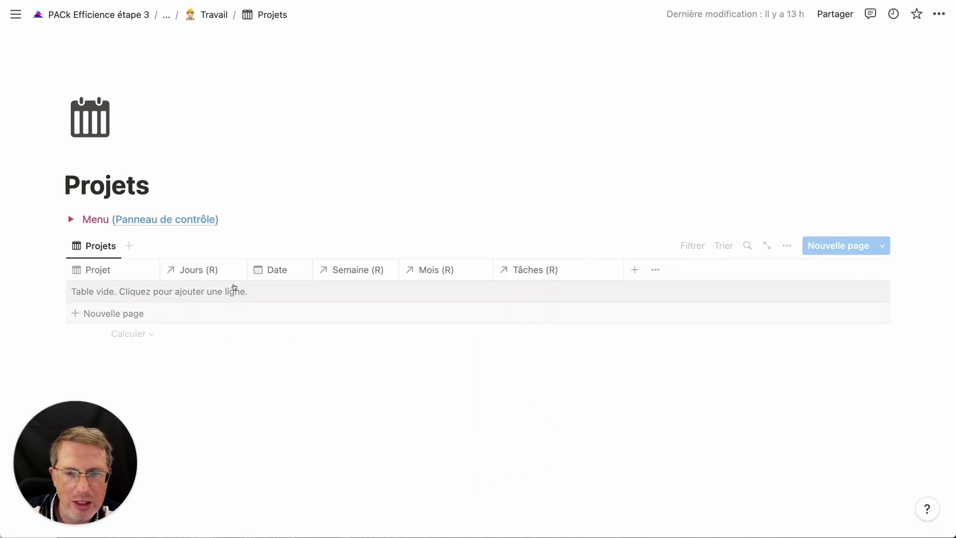
click(208, 275)
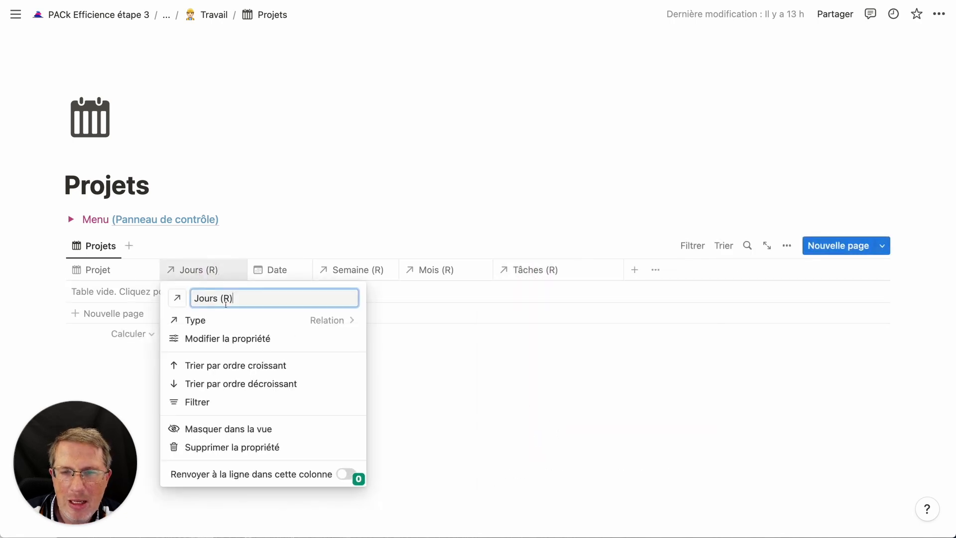
click(250, 429)
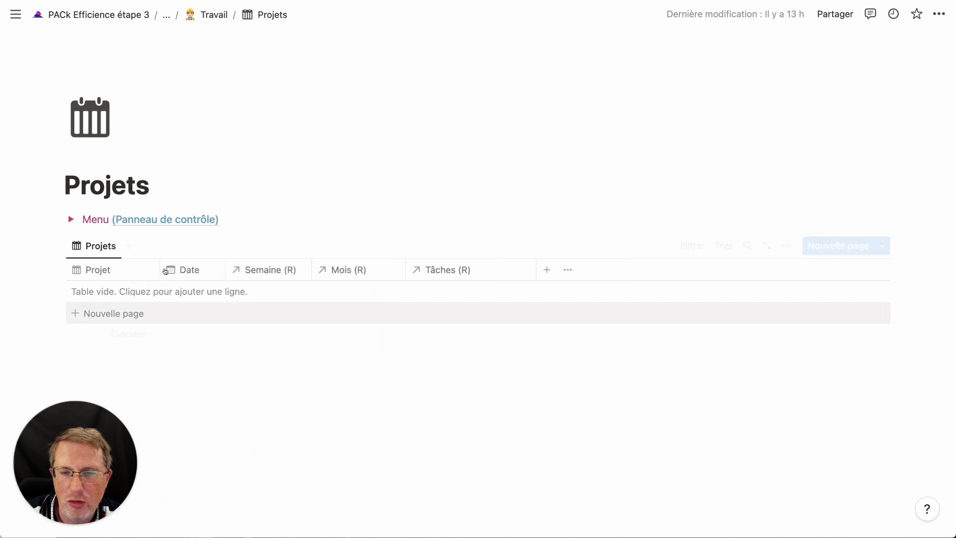
- Add an unnamed project dated 28 November 2022 and switch its end date on and off again
click(207, 274)
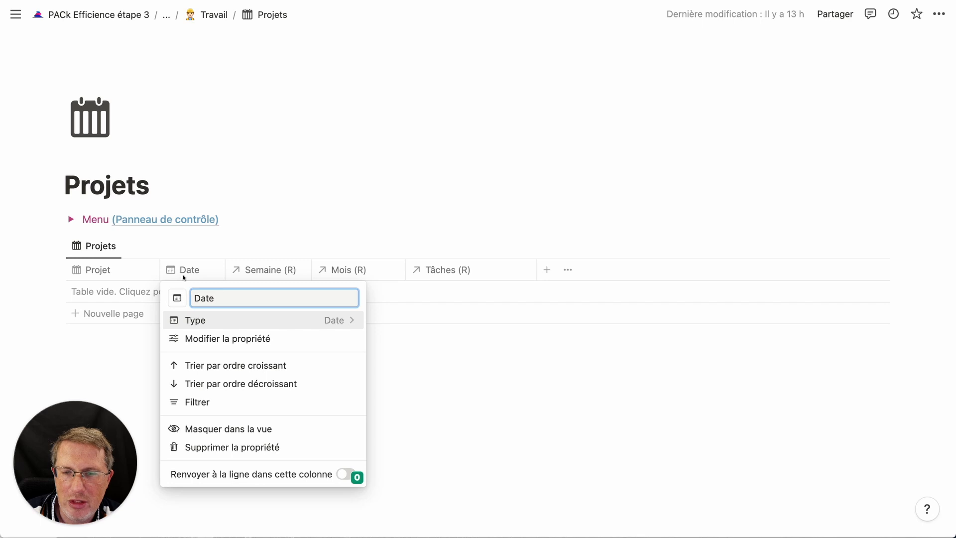
click(96, 292)
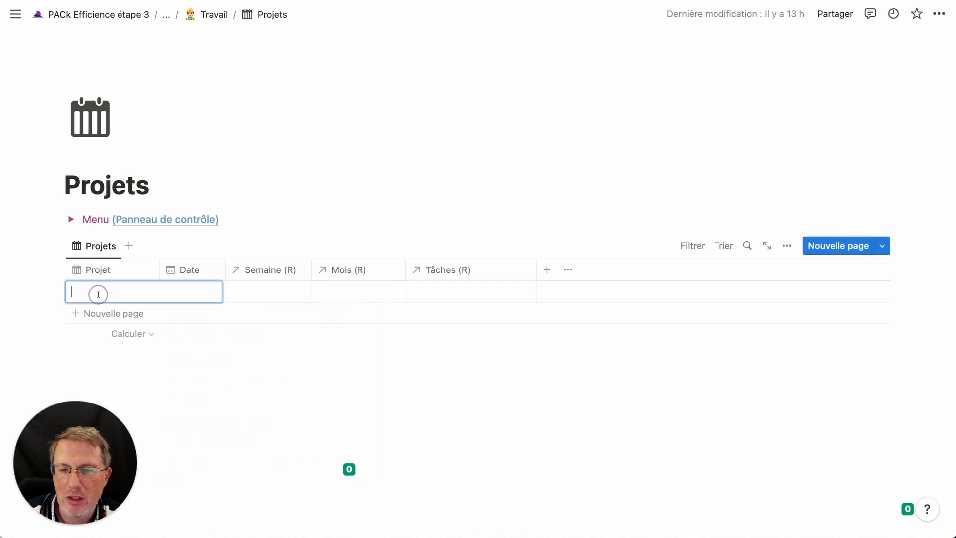
click(204, 294)
click(316, 419)
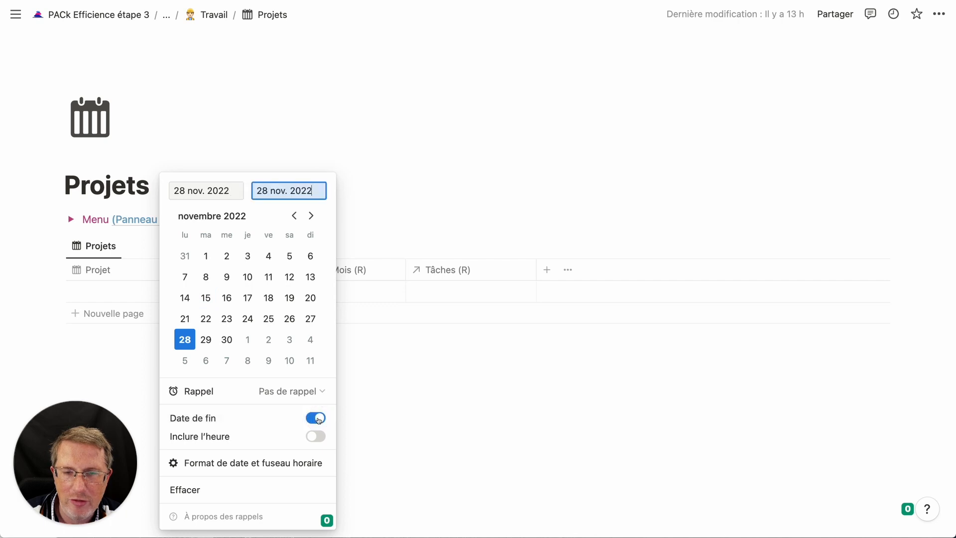
click(316, 418)
click(106, 369)
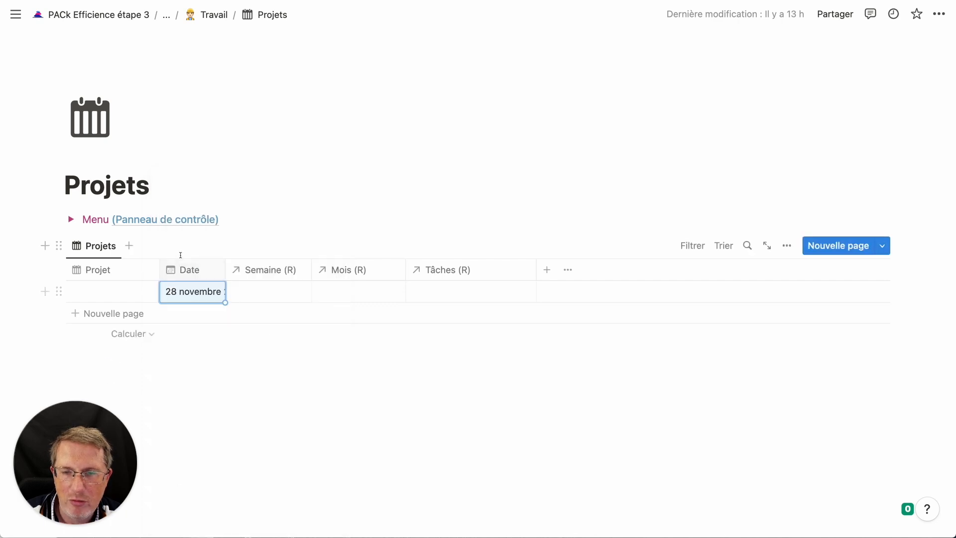
- Clear the unnamed project's date and delete its row from the Projets table
click(192, 269)
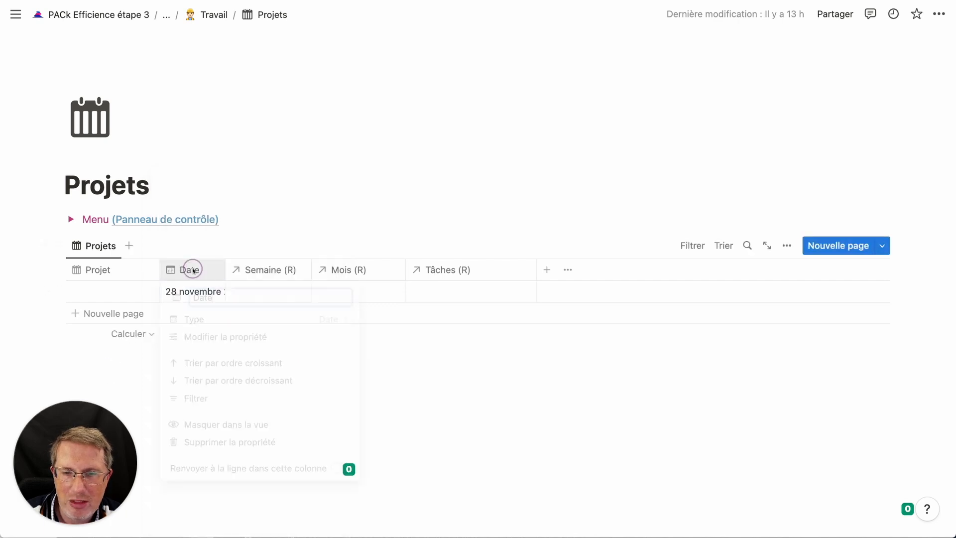
click(154, 290)
click(171, 291)
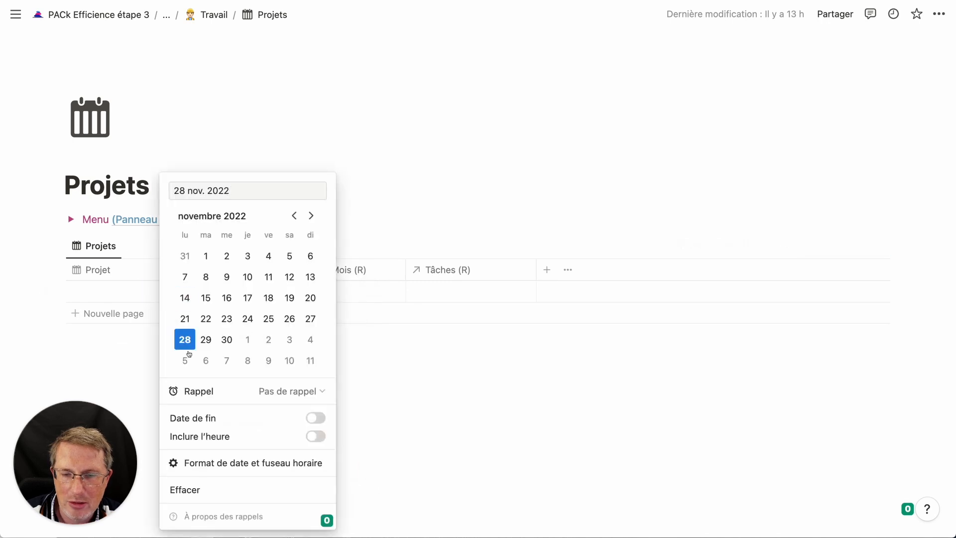
click(204, 490)
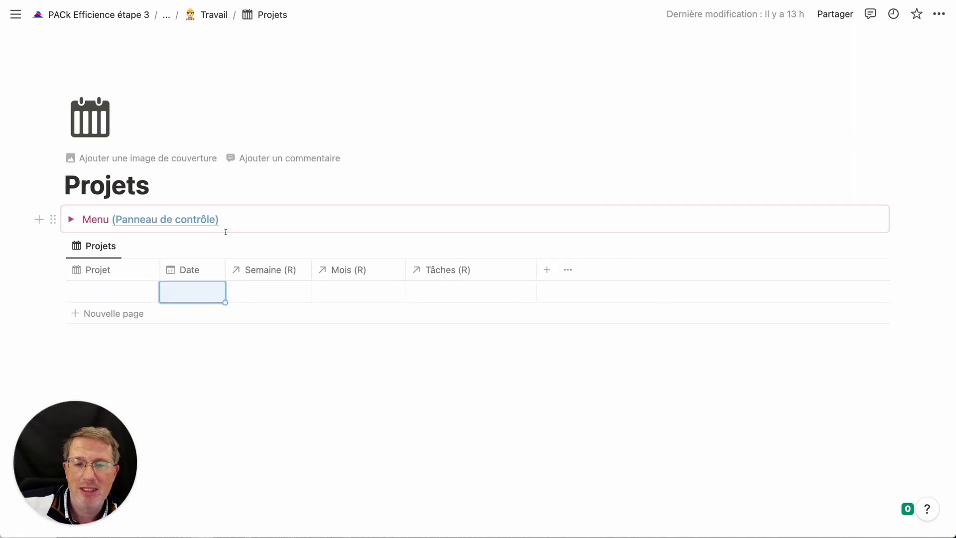
click(56, 292)
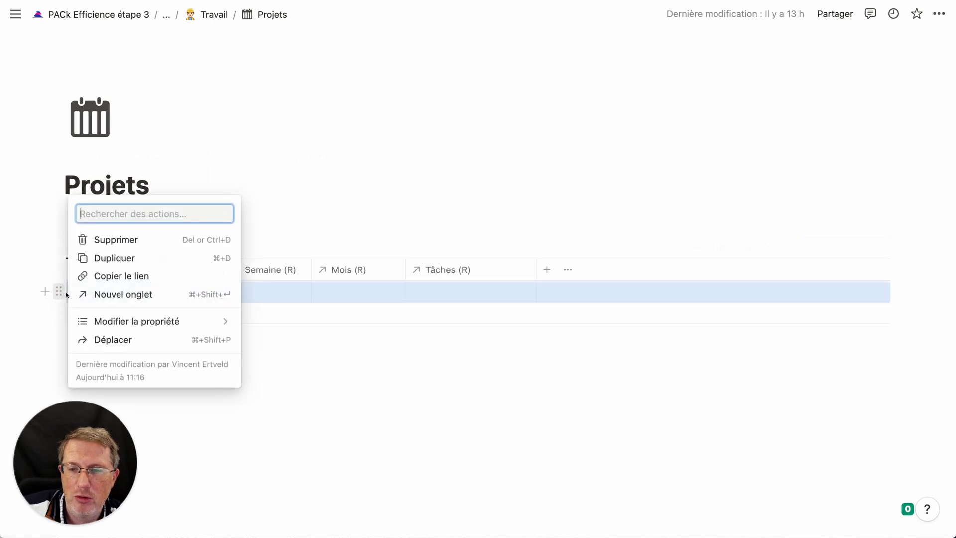
click(108, 242)
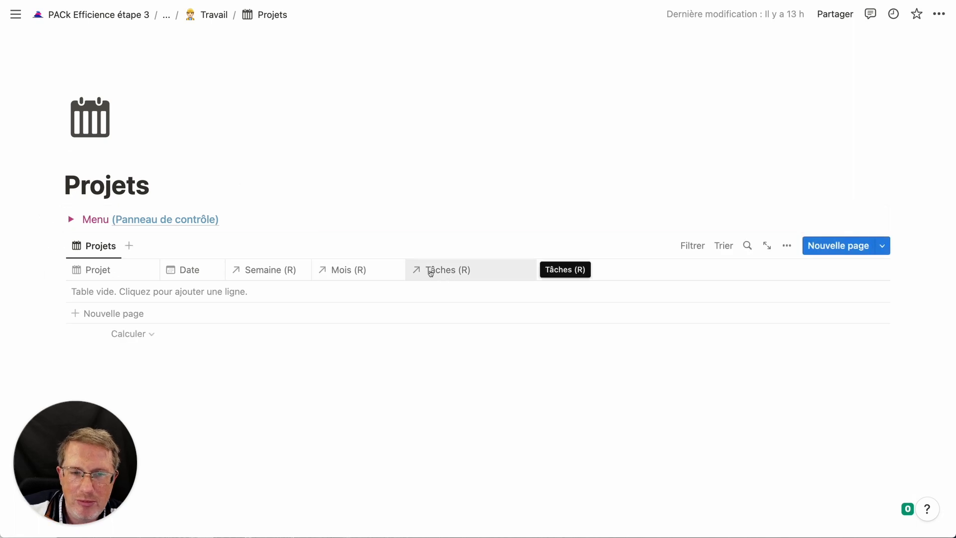
- Move the Tâches (R) column directly after Projet and hide the Date column in the Projets view
drag(433, 272, 204, 279)
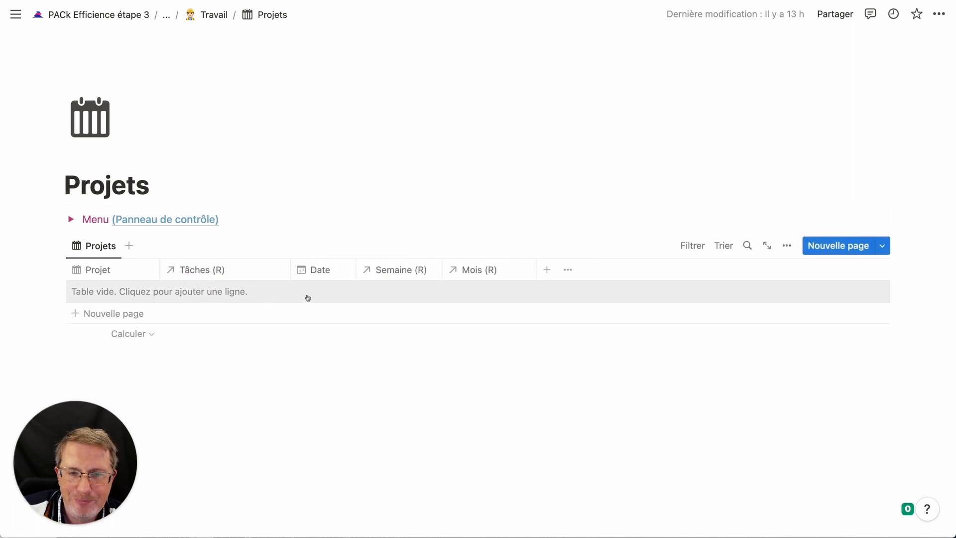
click(344, 276)
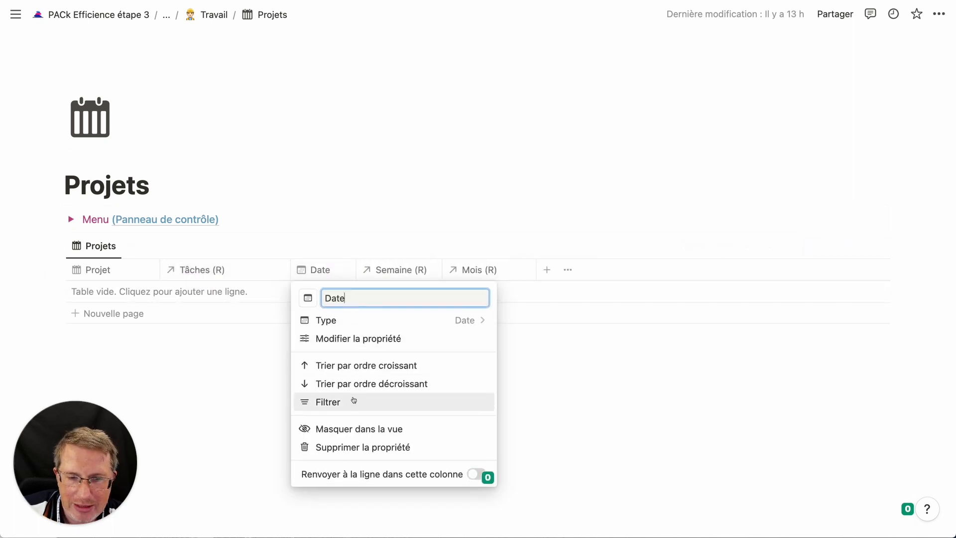
click(358, 429)
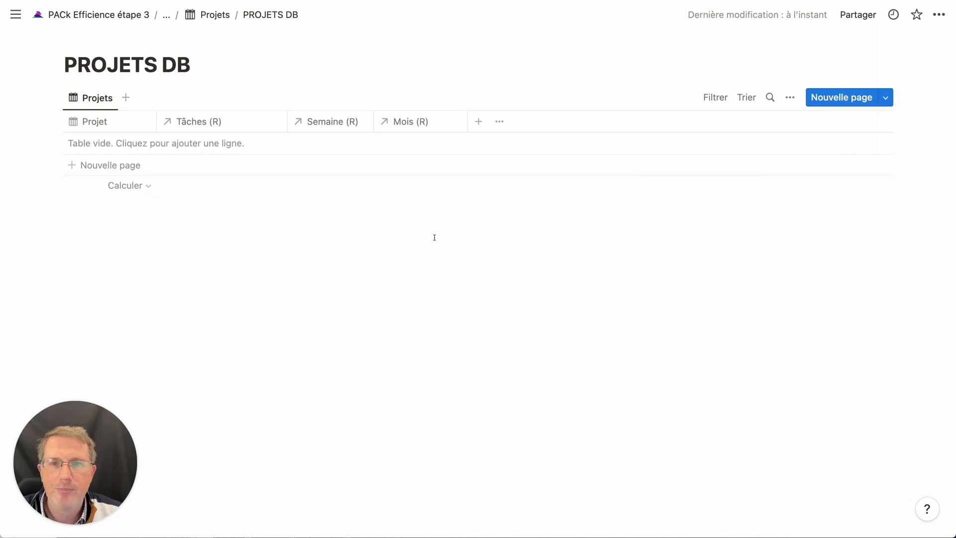
- Create a new template in PROJETS DB titled "Nouveau projet Vidéo" and open it as a full page
click(885, 101)
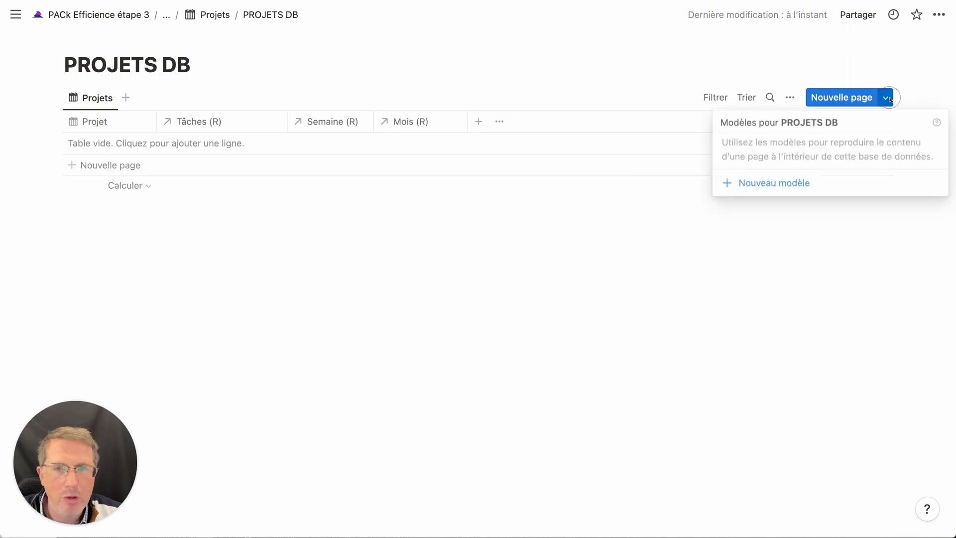
click(800, 183)
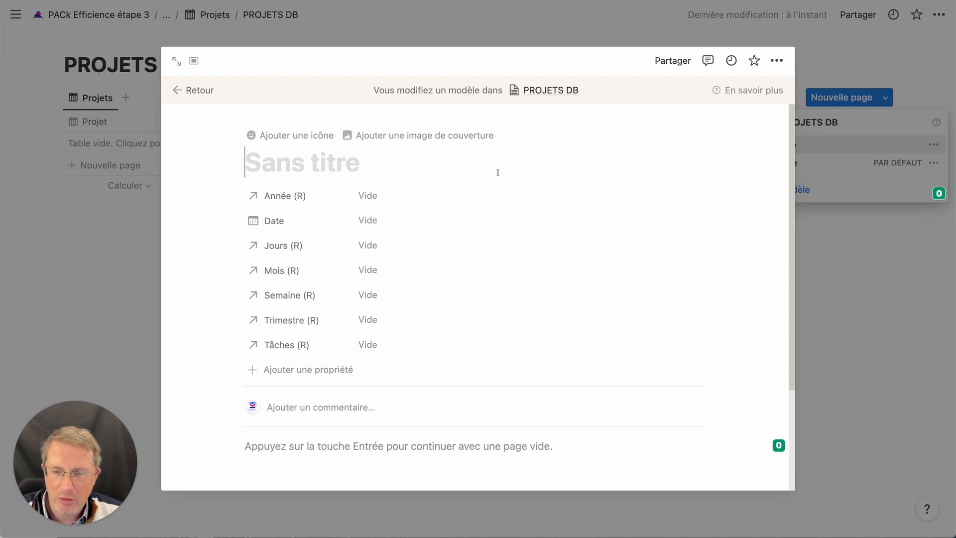
text(Nouveau)
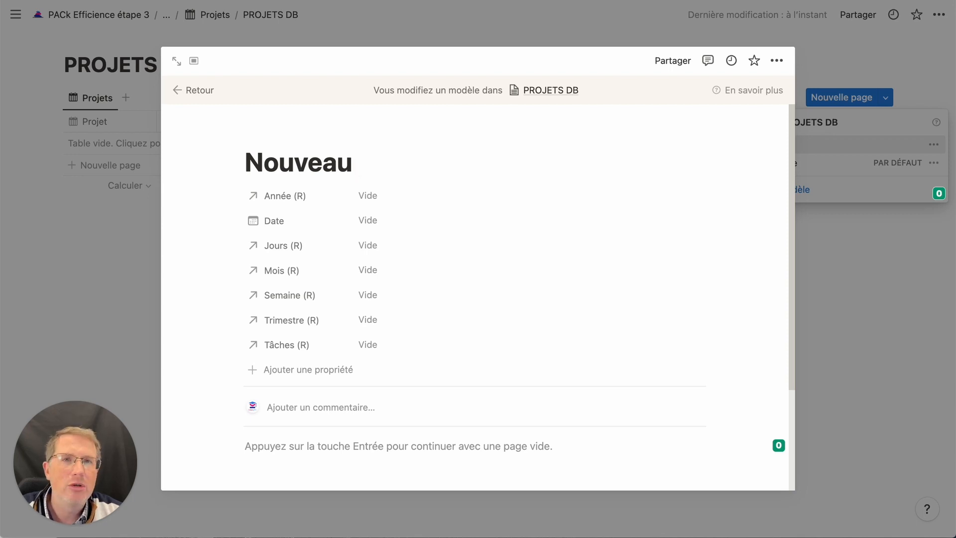
text(projet A)
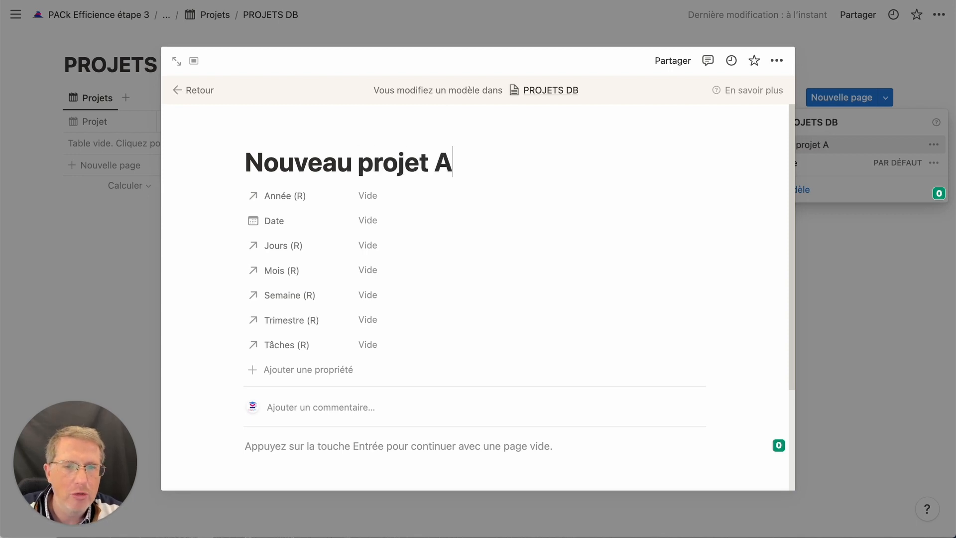
key(BackSpace)
text(Vidéo)
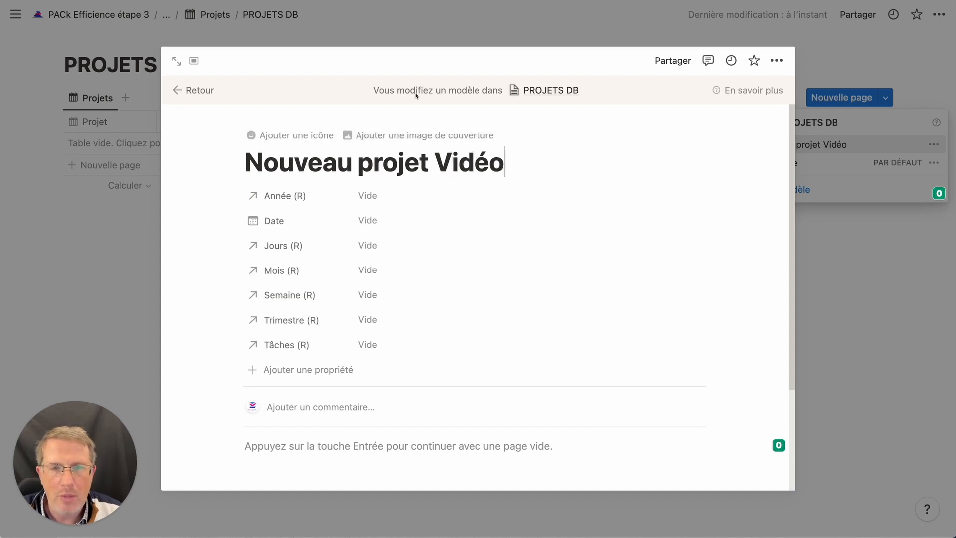
click(176, 61)
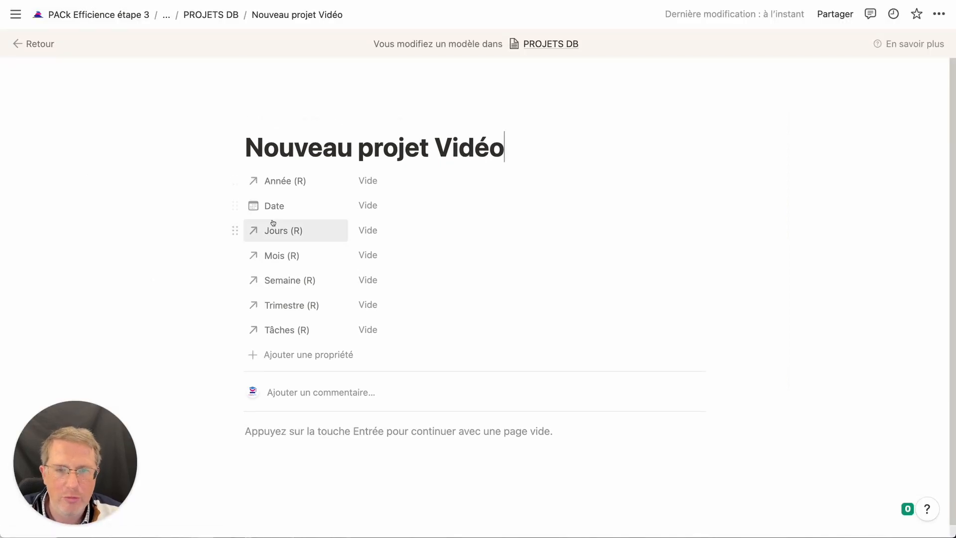
- Insert a linked table view of TÂCHES DB in the template body, copying the existing Tâches view
scroll(204, 249, down, 2)
click(291, 403)
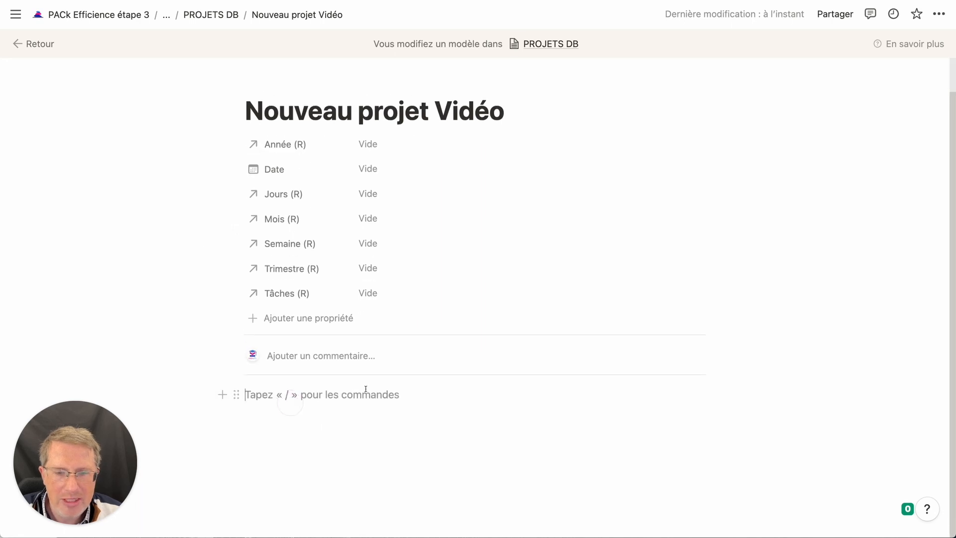
text(/)
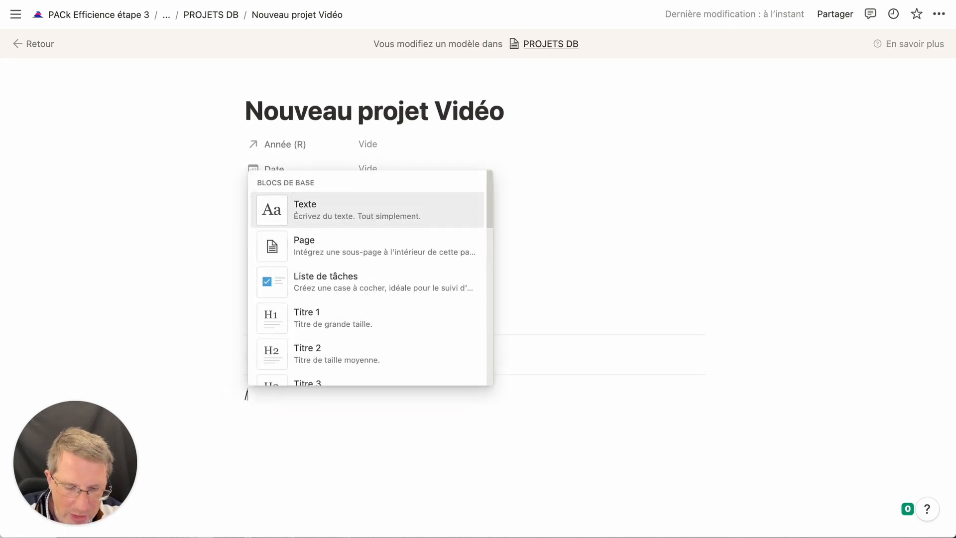
text(vue)
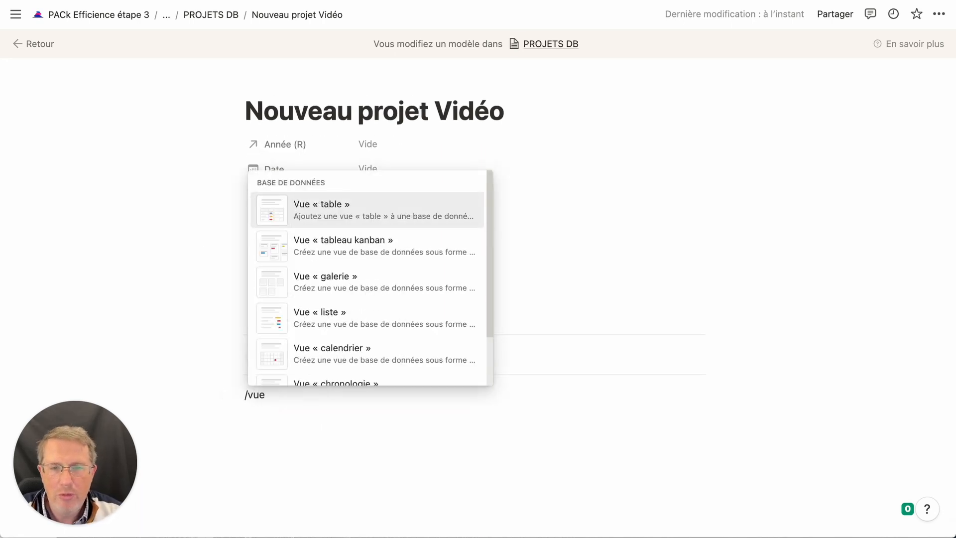
click(370, 215)
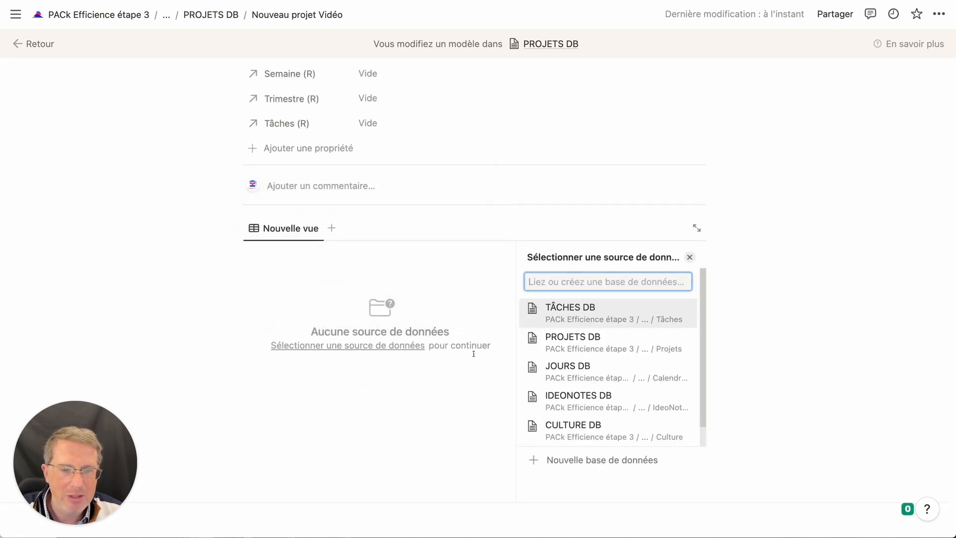
click(567, 315)
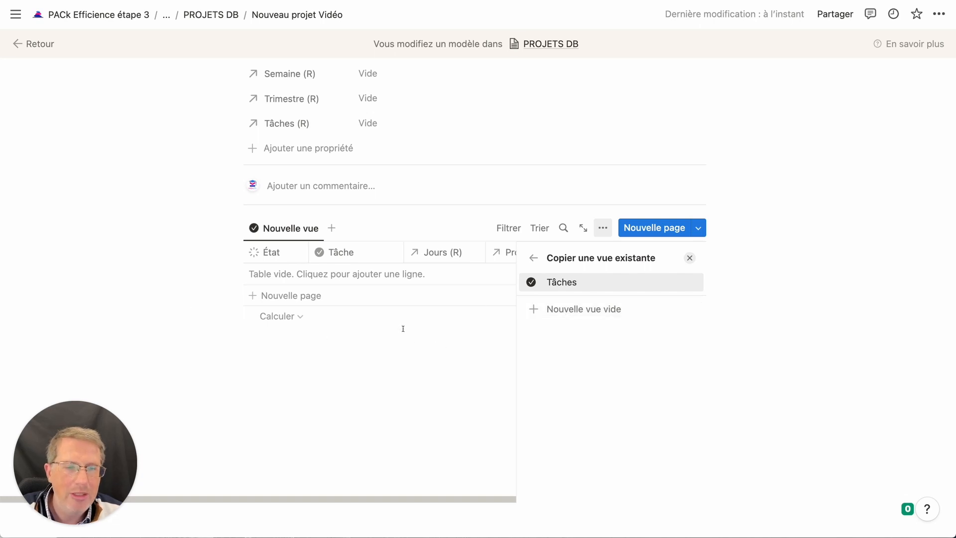
click(426, 362)
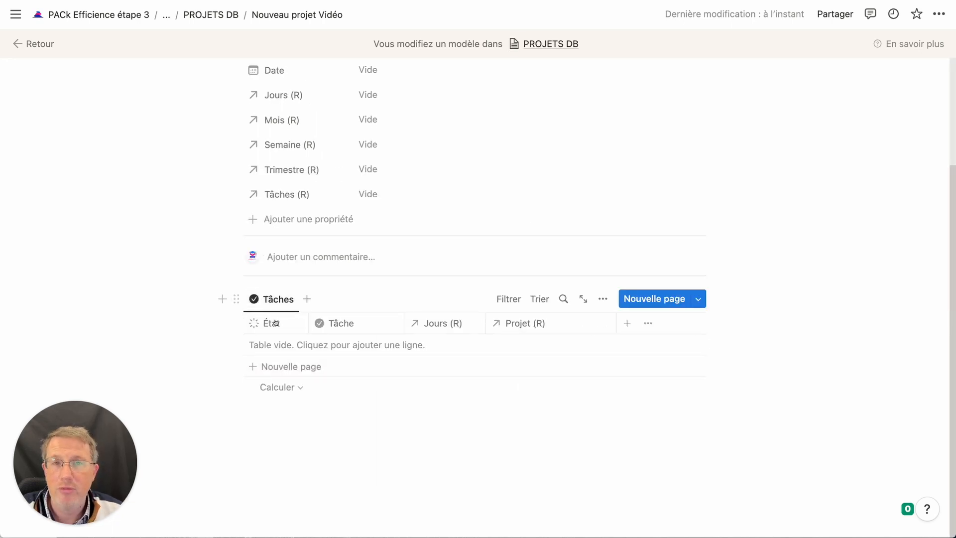
mouse_move(4, 27)
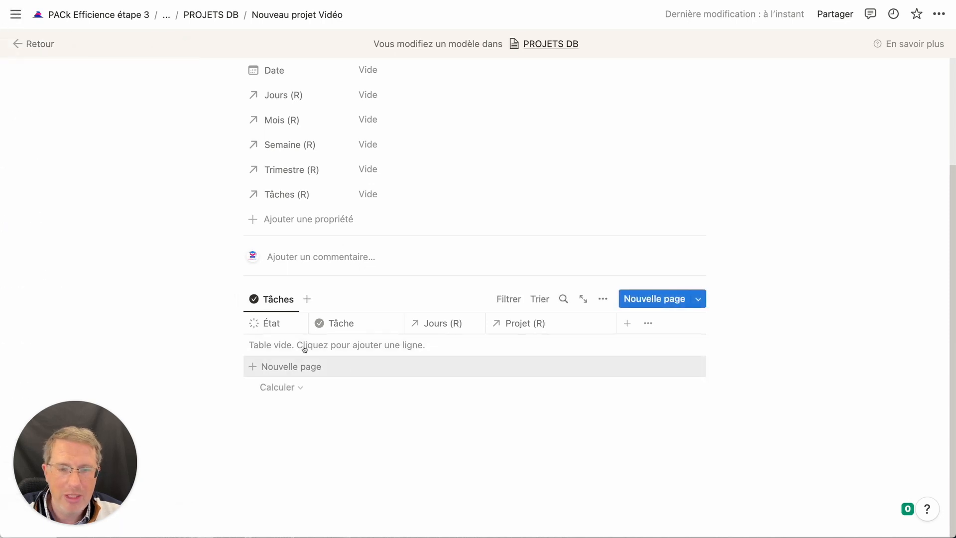
key(ctrl+Tab)
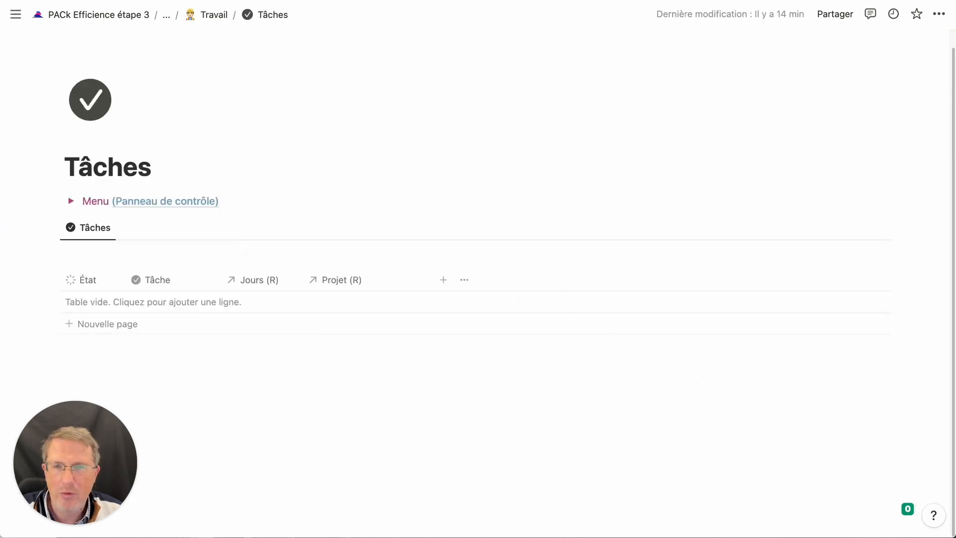
key(ctrl+shift+Tab)
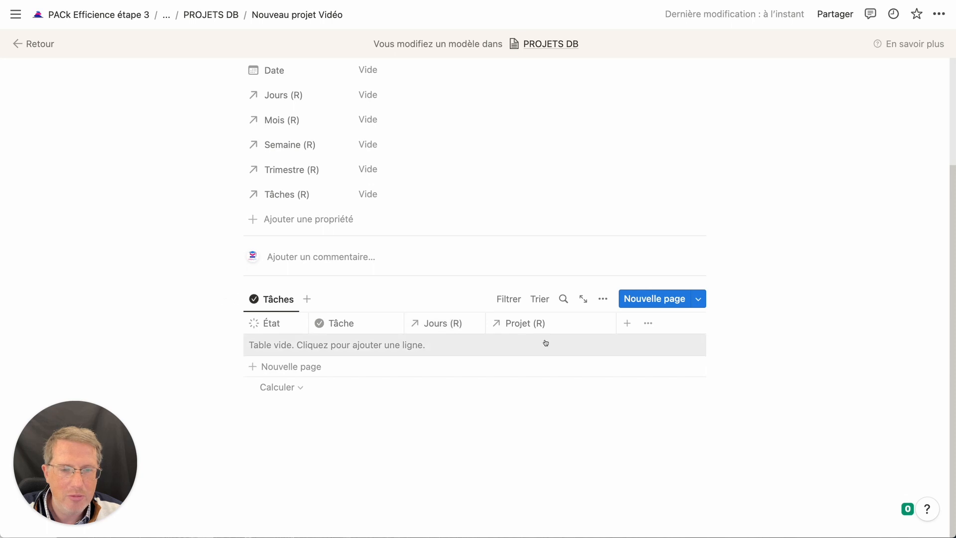
- Filter the template's Tâches view to Projet (R) contains Nouveau projet Vidéo and save the filter for everyone
scroll(503, 376, up, 2)
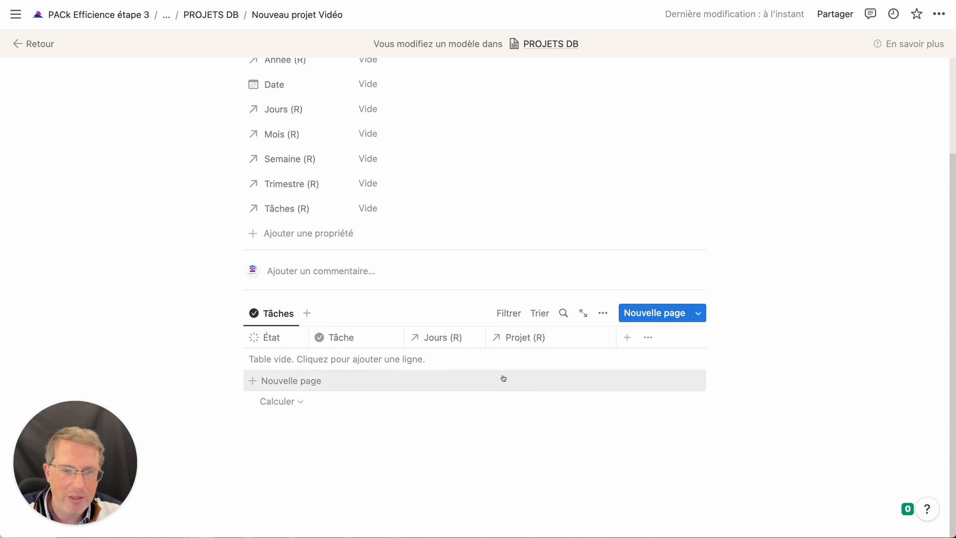
click(513, 321)
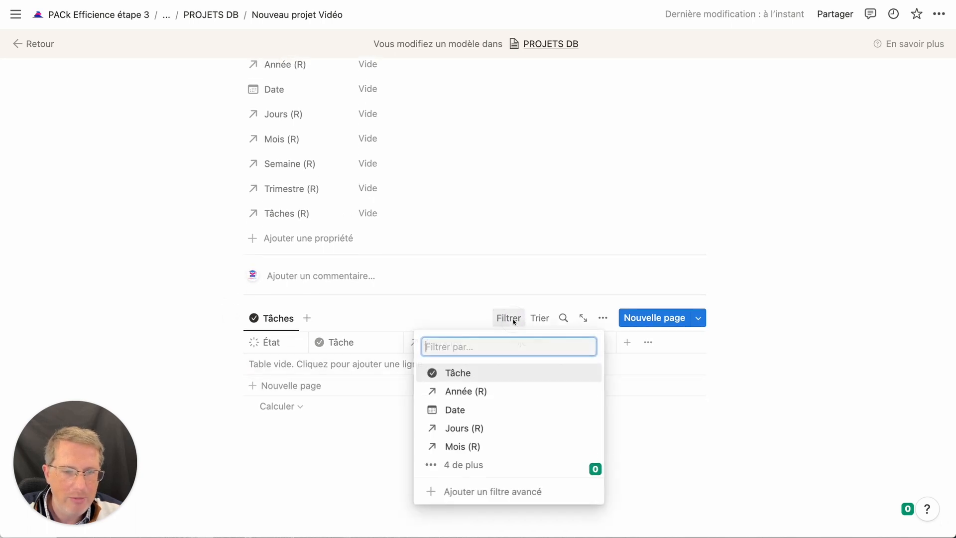
click(456, 463)
click(476, 213)
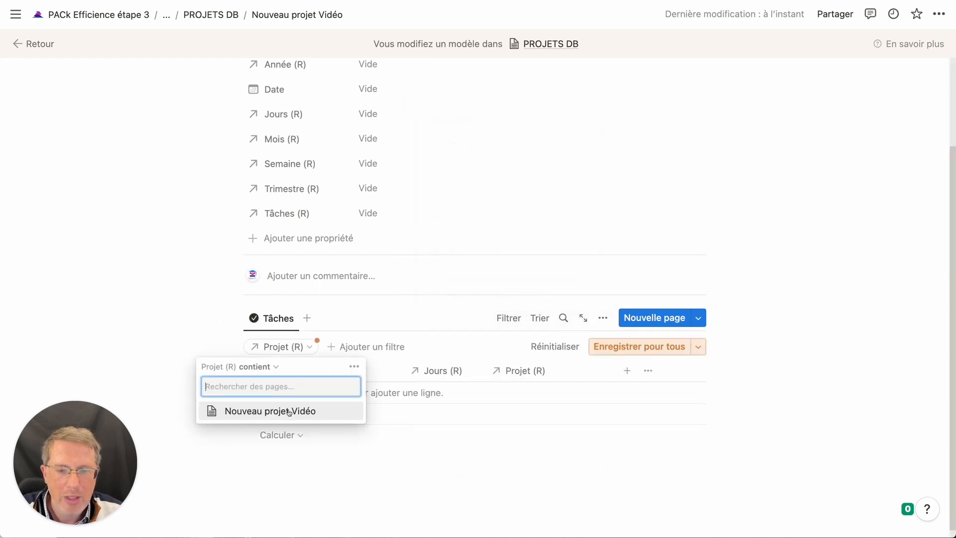
click(289, 411)
scroll(366, 262, up, 3)
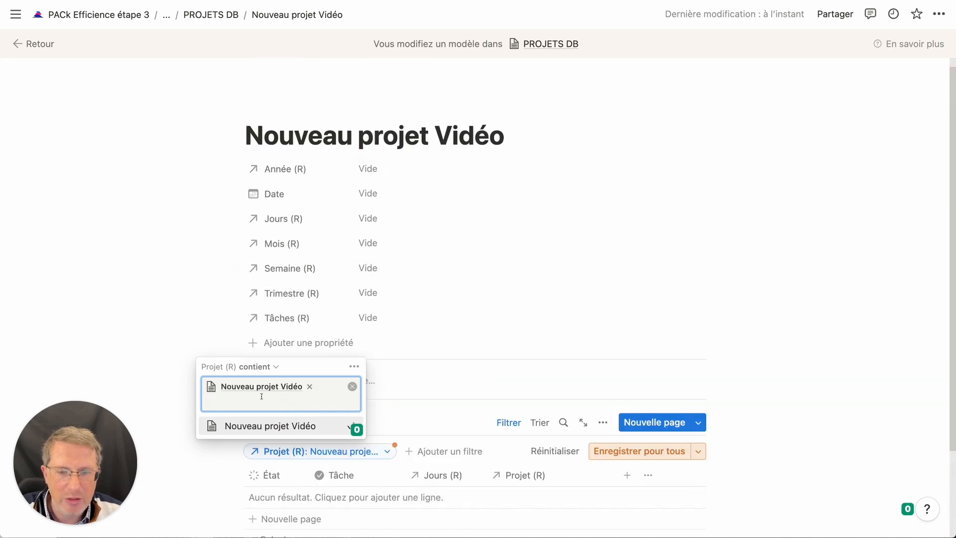
scroll(547, 394, down, 3)
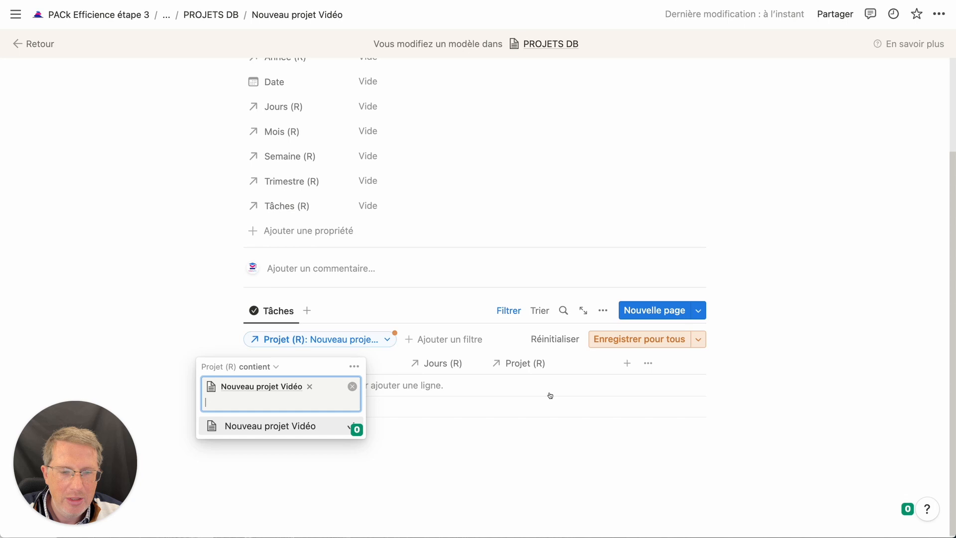
click(640, 339)
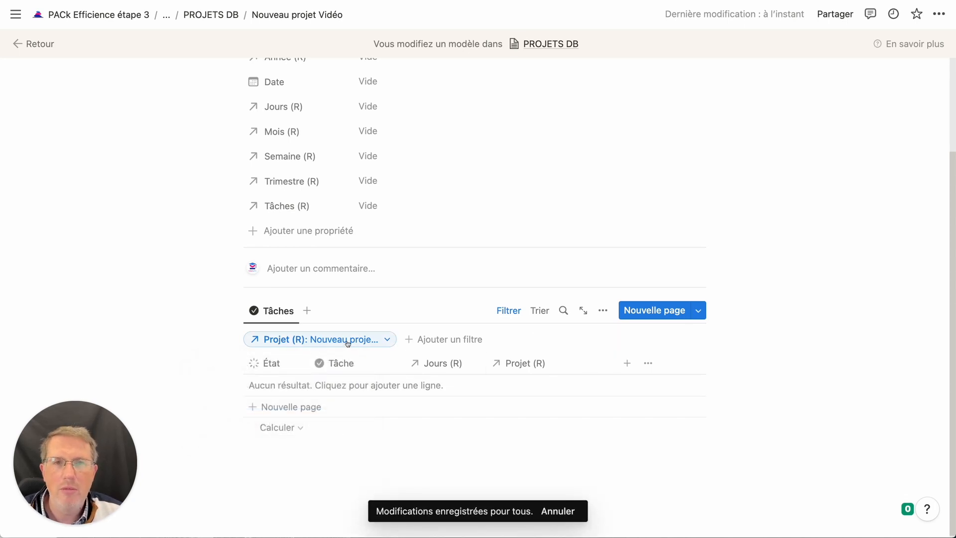
- Below the Tâches table, write the lines 1 - Recherches, 2 - Script, 3 - Relecture, 4 - A-Roll, 5 - B-Roll, 6 - Montage, 7 - Mettre en ligne, 8 - Réseaux sociaux
scroll(370, 242, up, 2)
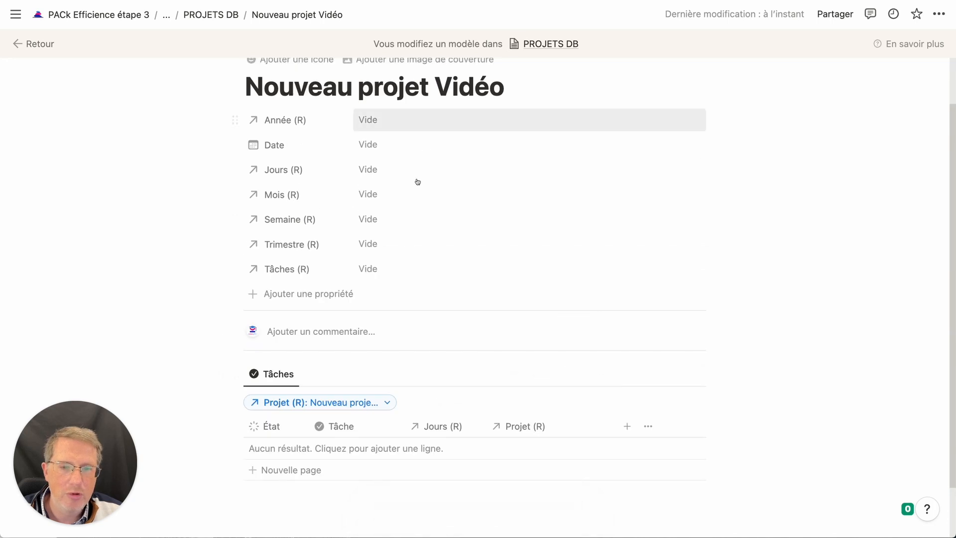
scroll(414, 209, down, 3)
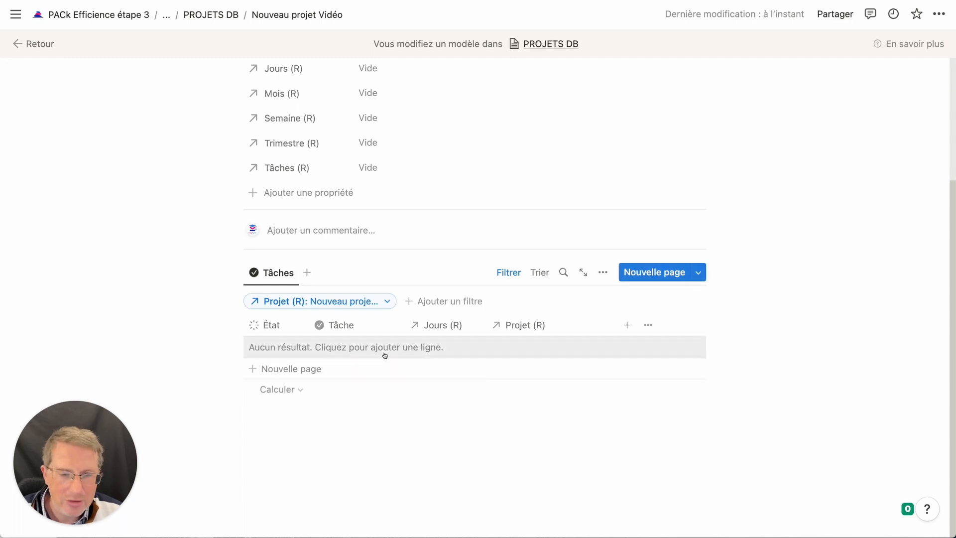
click(307, 422)
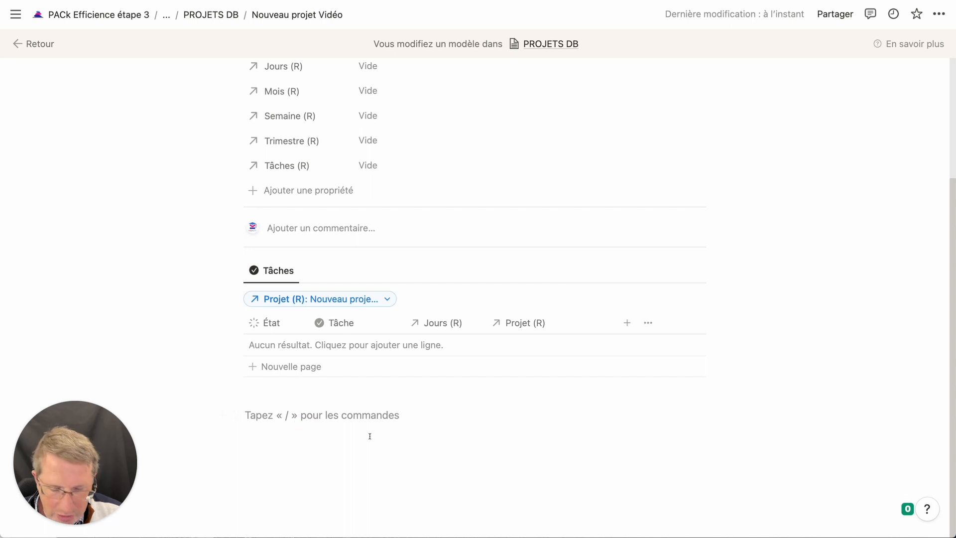
text(1 - Recherches 2 - Script 3 - Relecture 4 - A-Roll 5 - B-Roll 6 - Montage 7 - Mettre en ligne 8 - Réseaux sociaux)
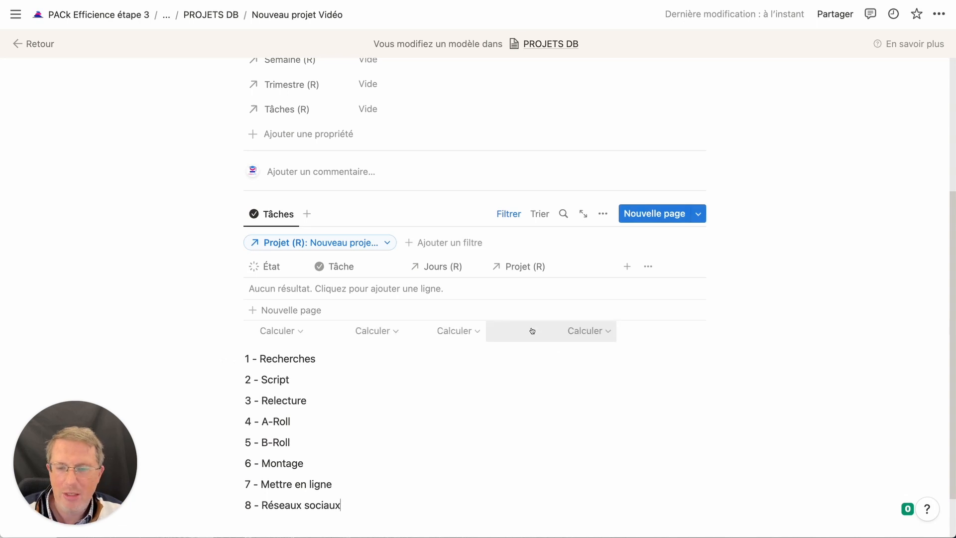
- Sort the template's Tâches view by Tâche in ascending order and save the sort for everyone
scroll(484, 392, down, 1)
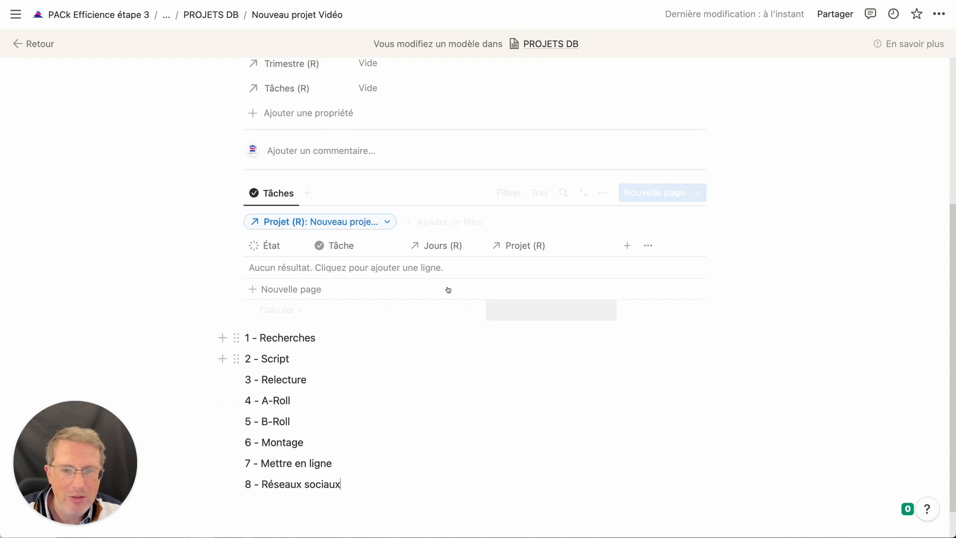
click(540, 193)
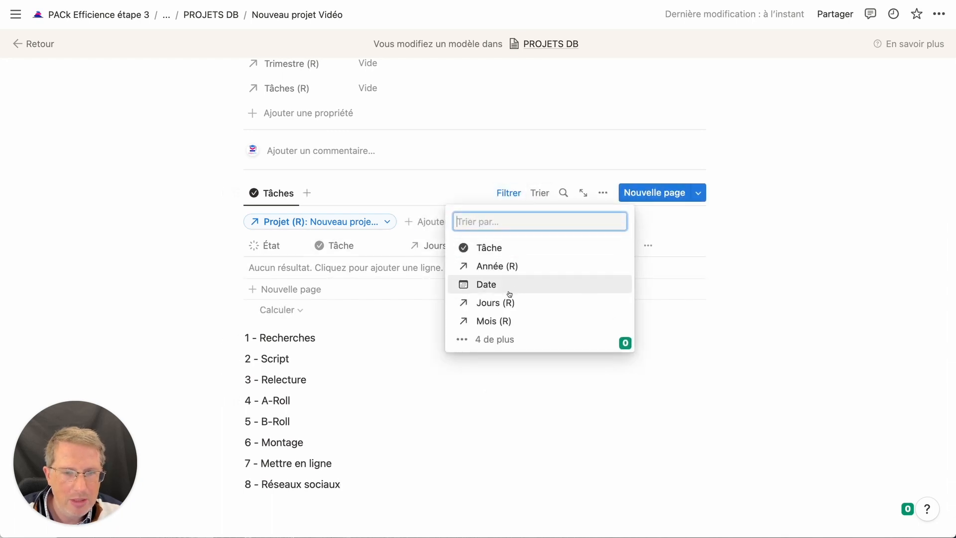
click(492, 248)
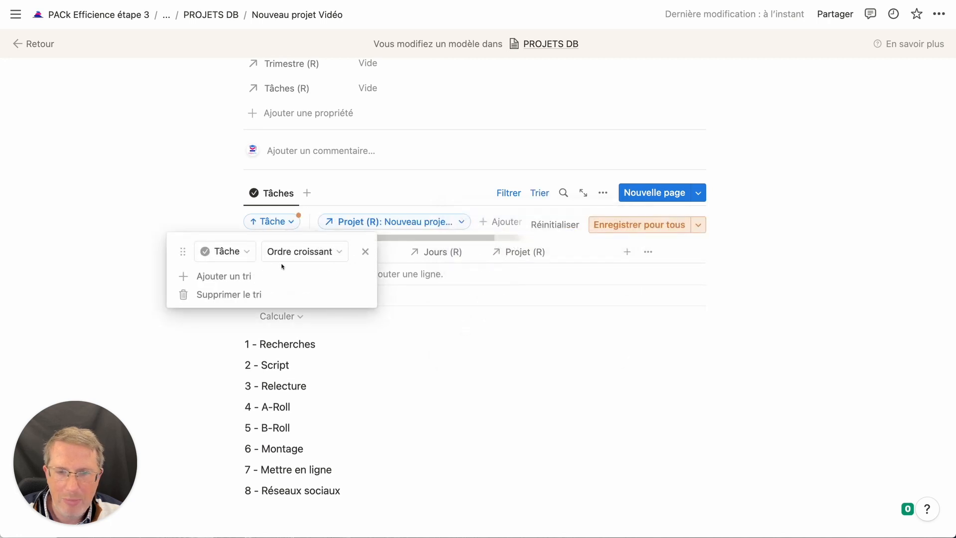
click(639, 224)
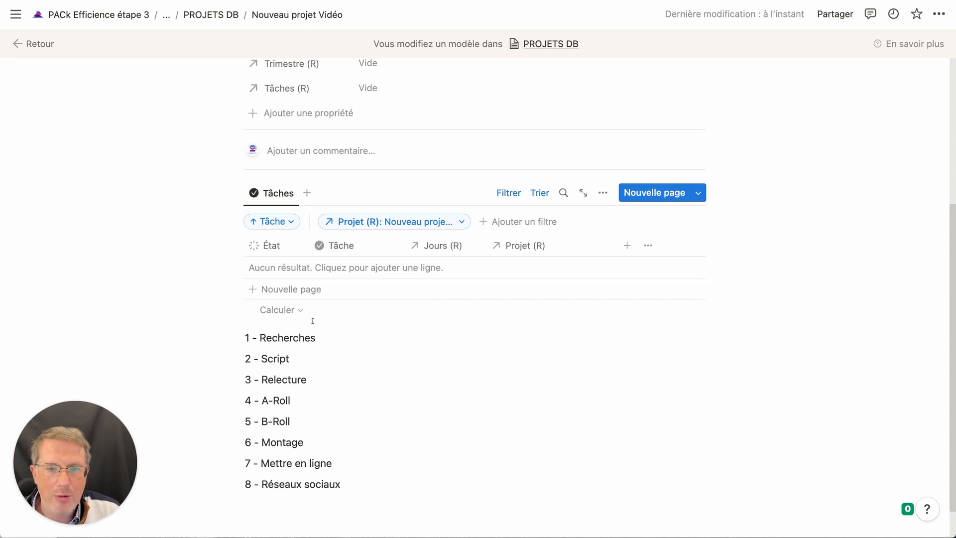
scroll(375, 378, up, 5)
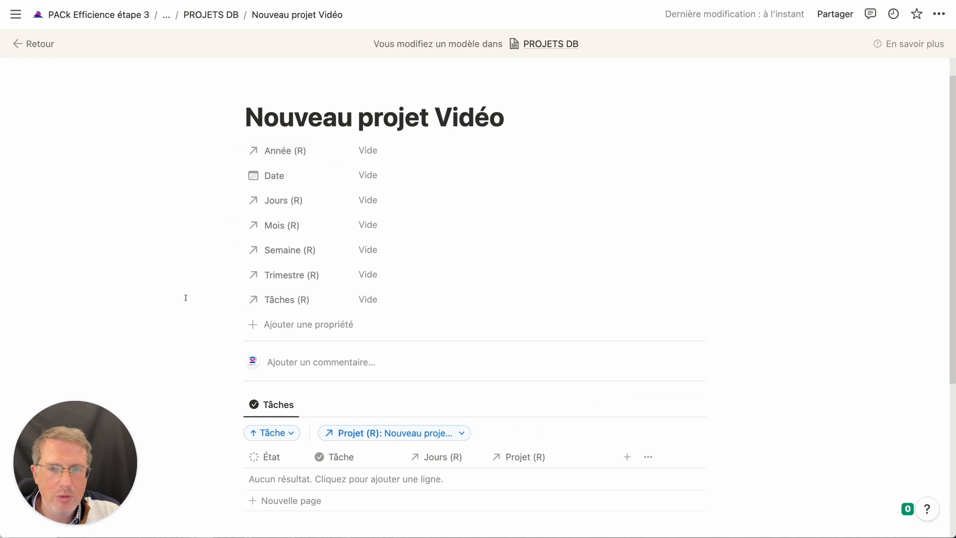
scroll(186, 298, down, 6)
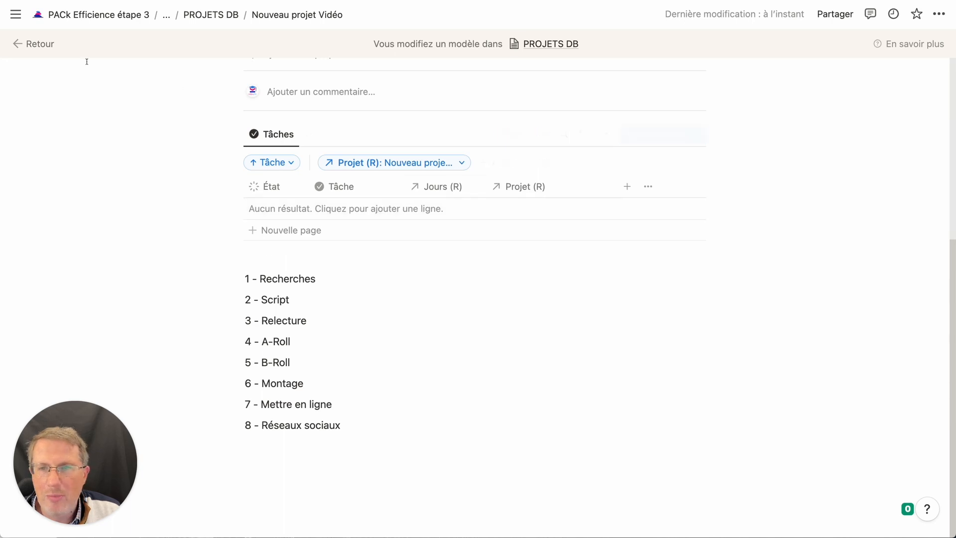
- Return to the Projets page, create a project from the Nouveau projet Vidéo template and open it as a full page
click(211, 14)
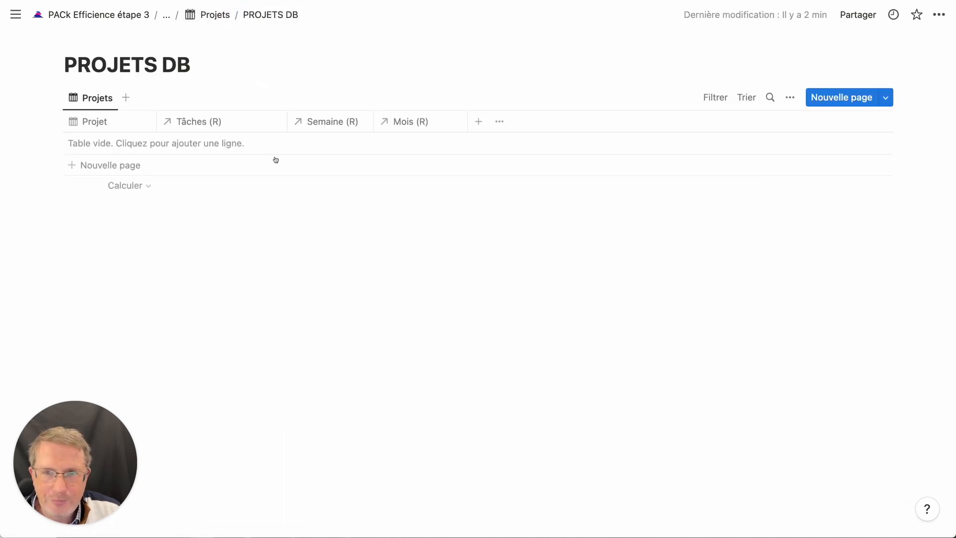
click(214, 14)
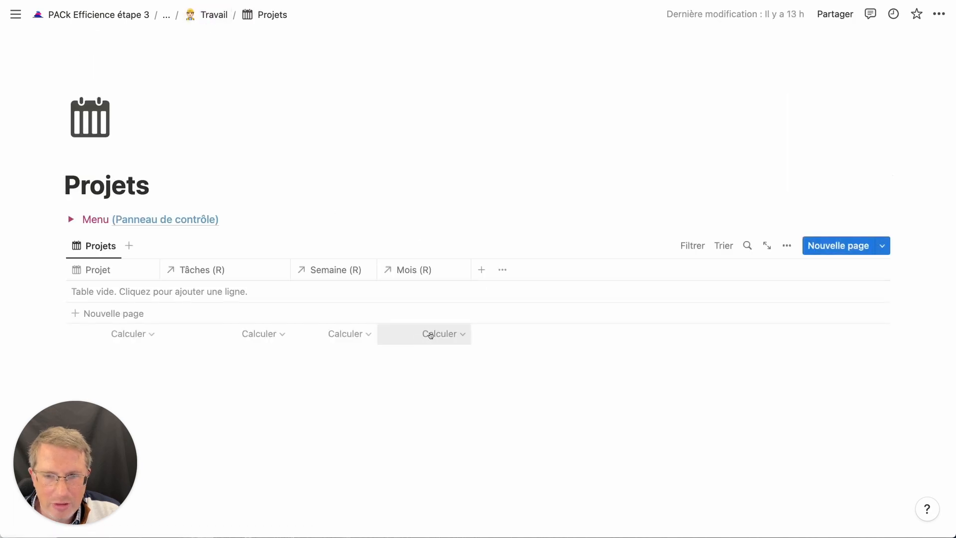
click(883, 246)
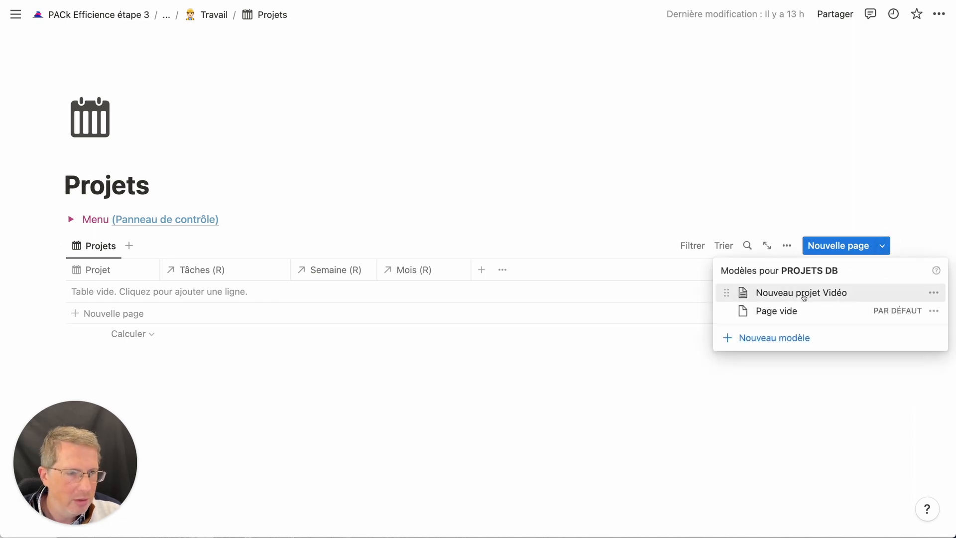
click(934, 292)
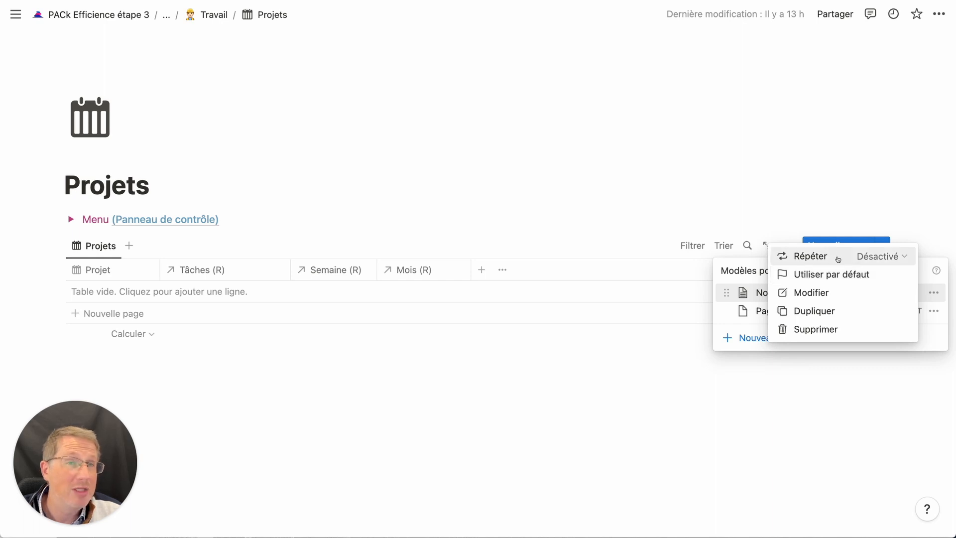
click(754, 282)
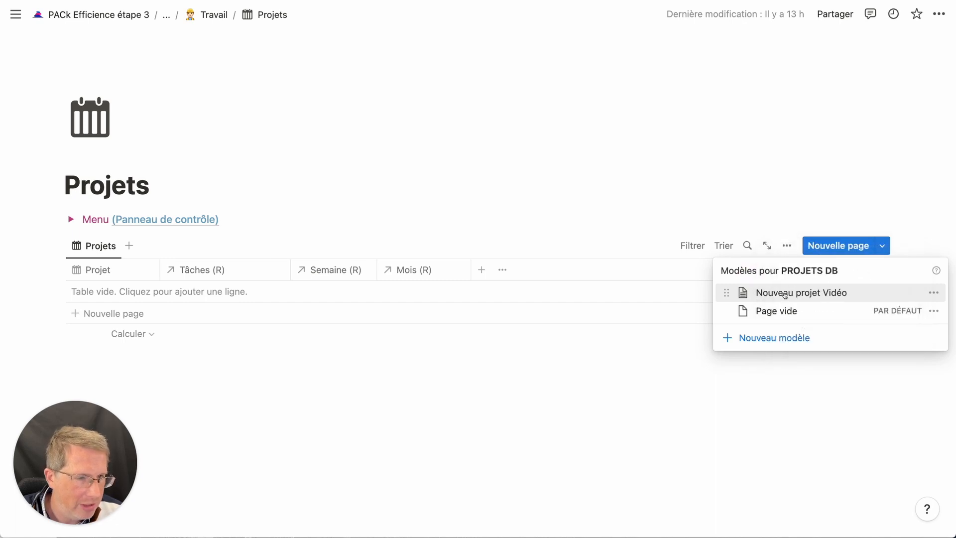
click(784, 294)
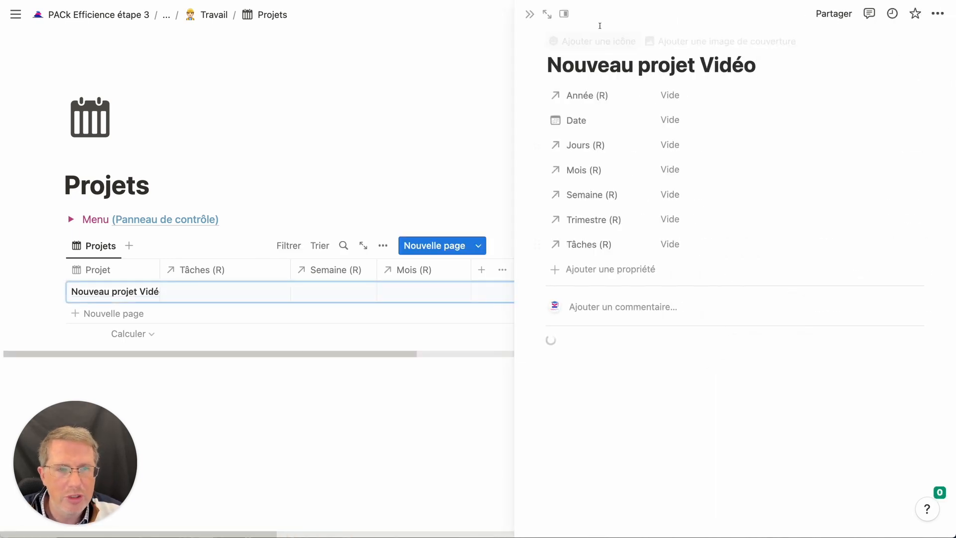
click(547, 15)
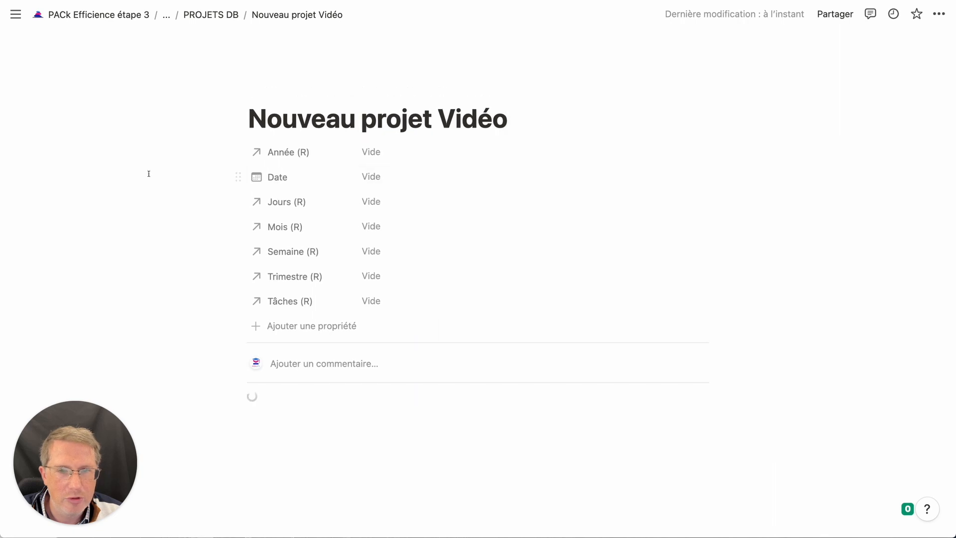
- Move the eight lines from 1 - Recherches to 8 - Réseaux sociaux into the project's Tâches table, keeping the table's sort
scroll(346, 215, down, 3)
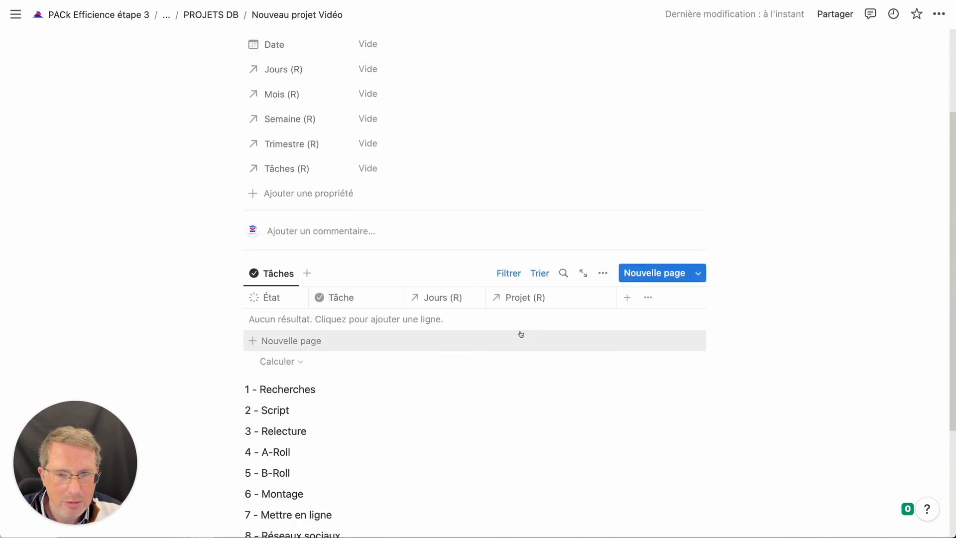
scroll(520, 334, down, 2)
drag(191, 286, 453, 456)
drag(236, 301, 281, 228)
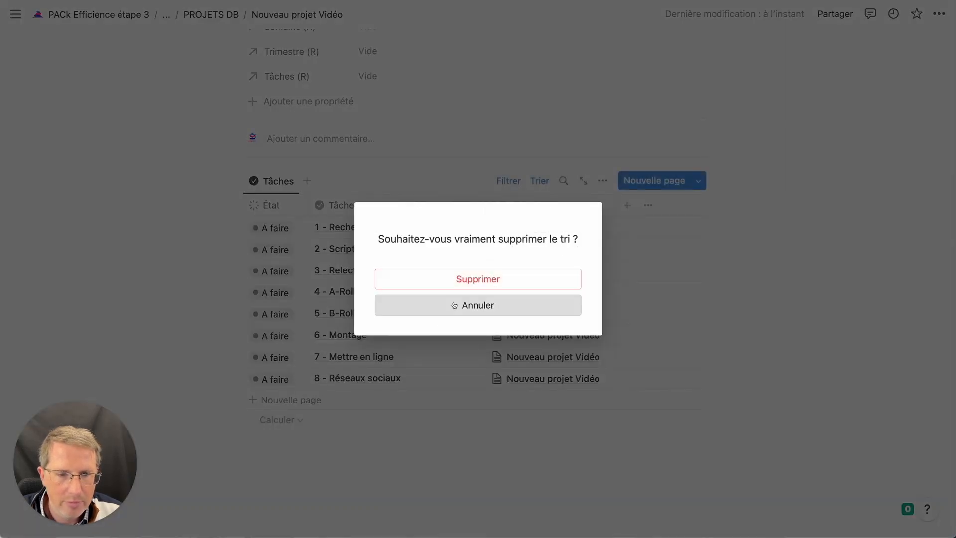
click(428, 305)
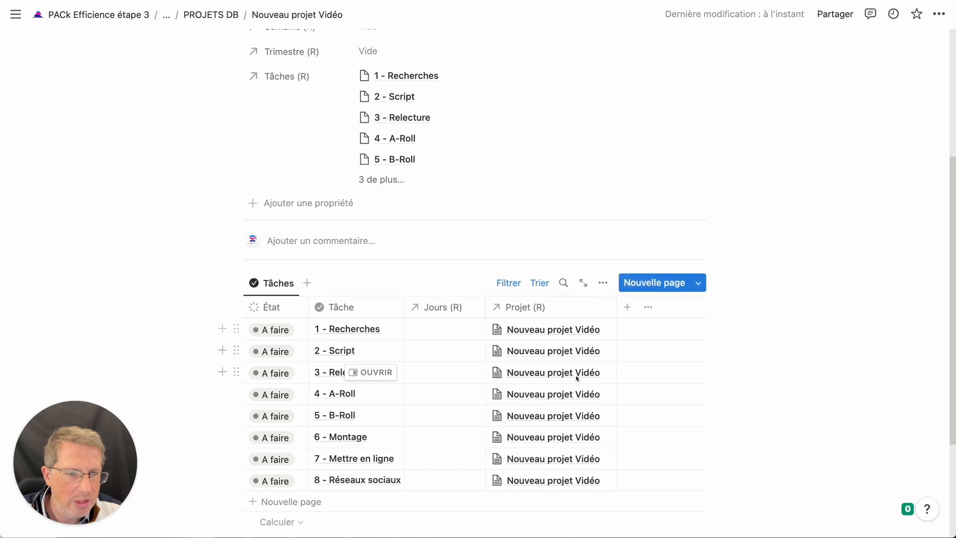
- Rename the new project Etape 3 - Tâches et projets
scroll(428, 308, up, 3)
scroll(419, 280, up, 2)
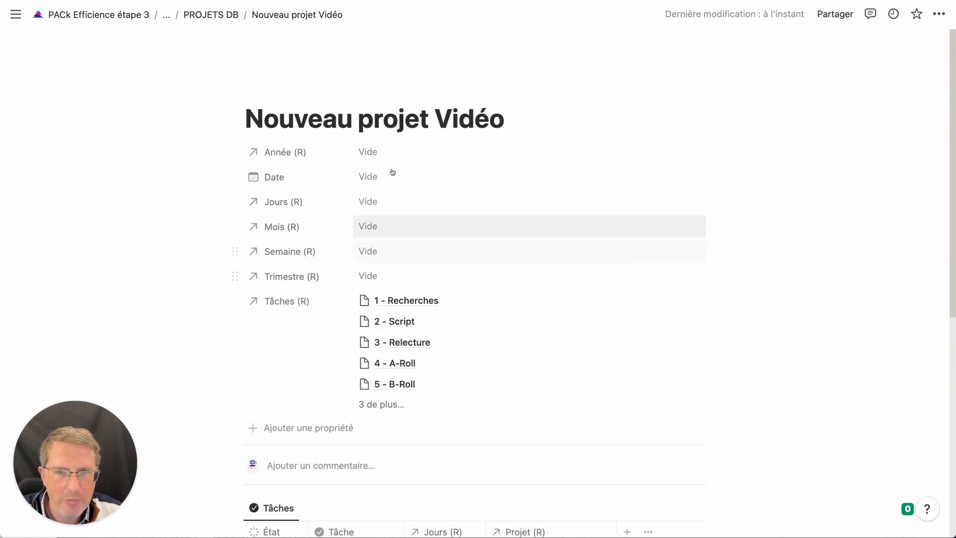
triple_click(343, 119)
text(E)
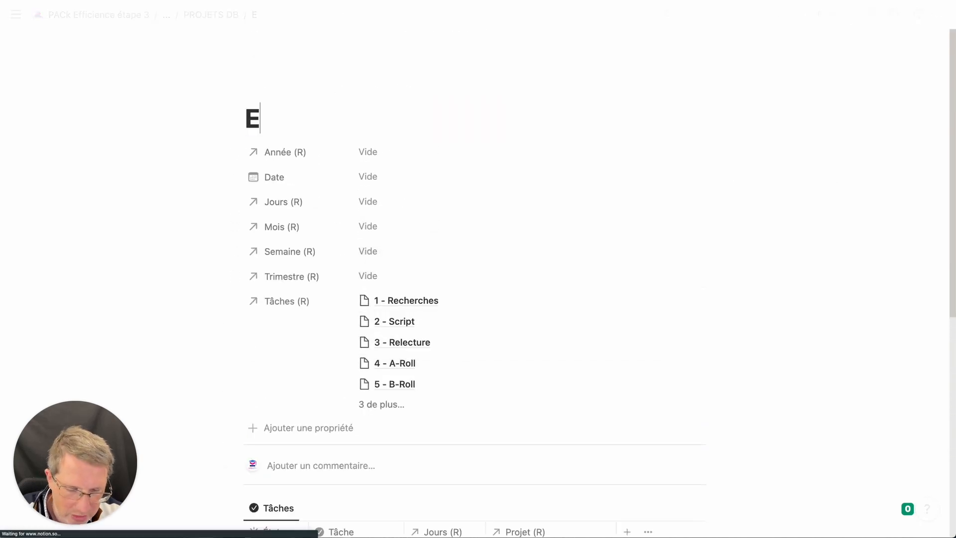
text(tape 3 - Tâ)
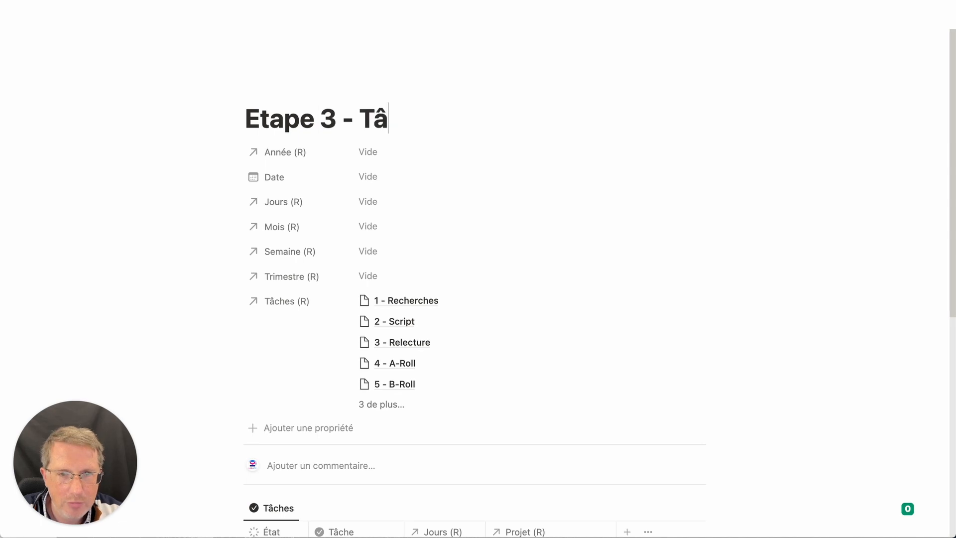
text(ches et proje)
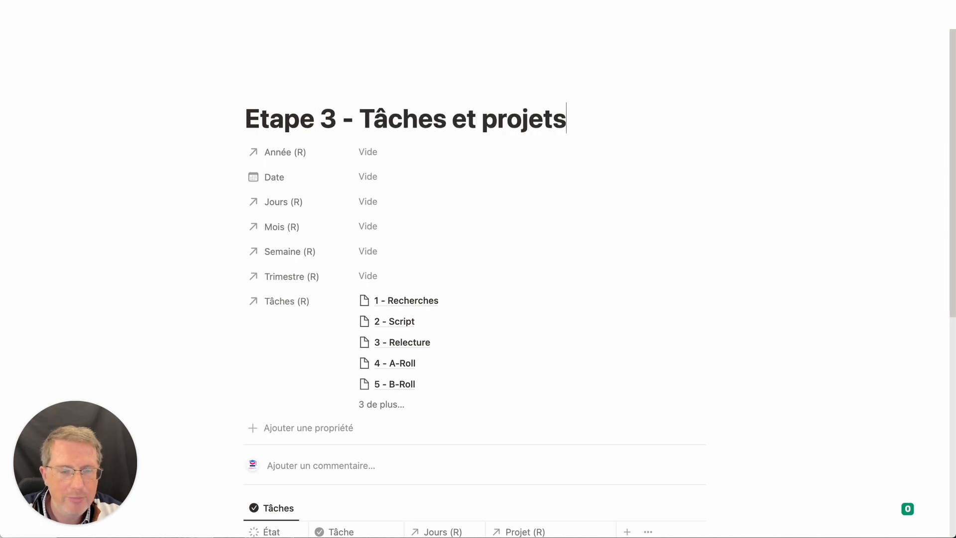
text(ts)
- Widen the Projet (R) column in the project's Tâches table to fit the full project name
scroll(739, 345, down, 3)
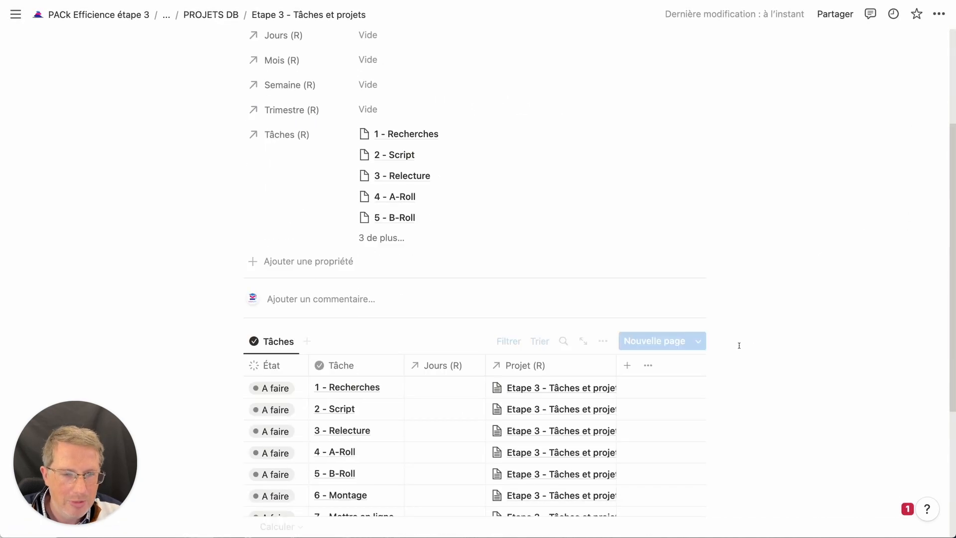
scroll(738, 345, down, 3)
drag(617, 225, 657, 225)
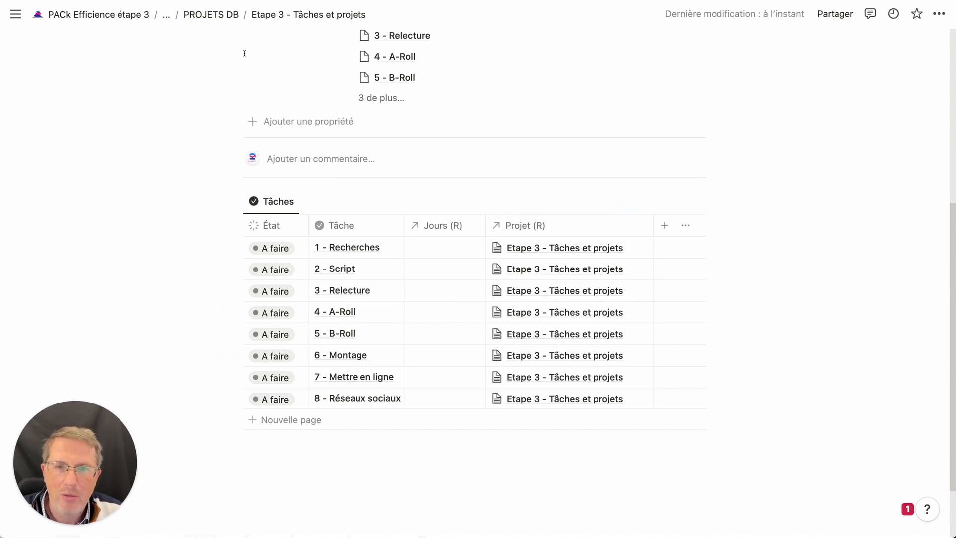
- Go back to the Projets page and turn on line wrapping for the Tâches (R) column
click(166, 14)
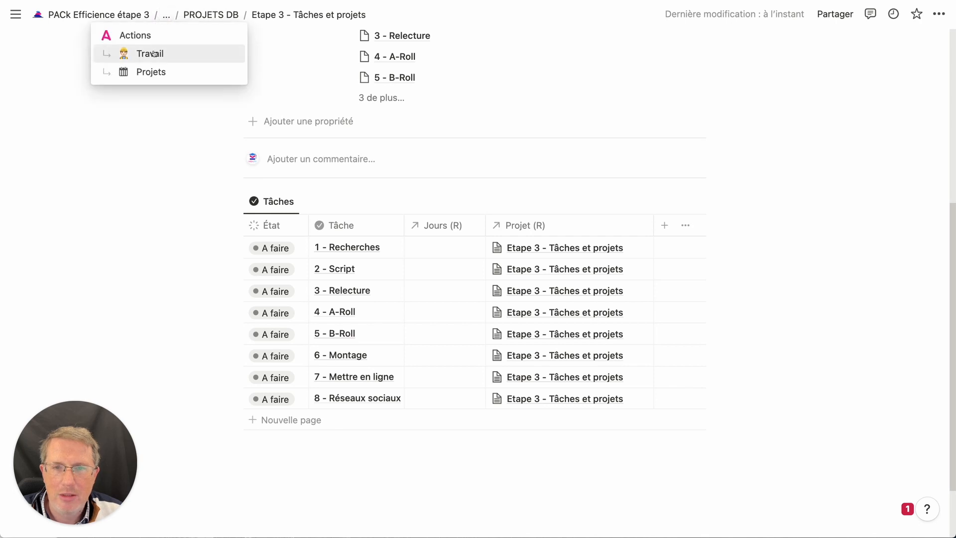
click(152, 71)
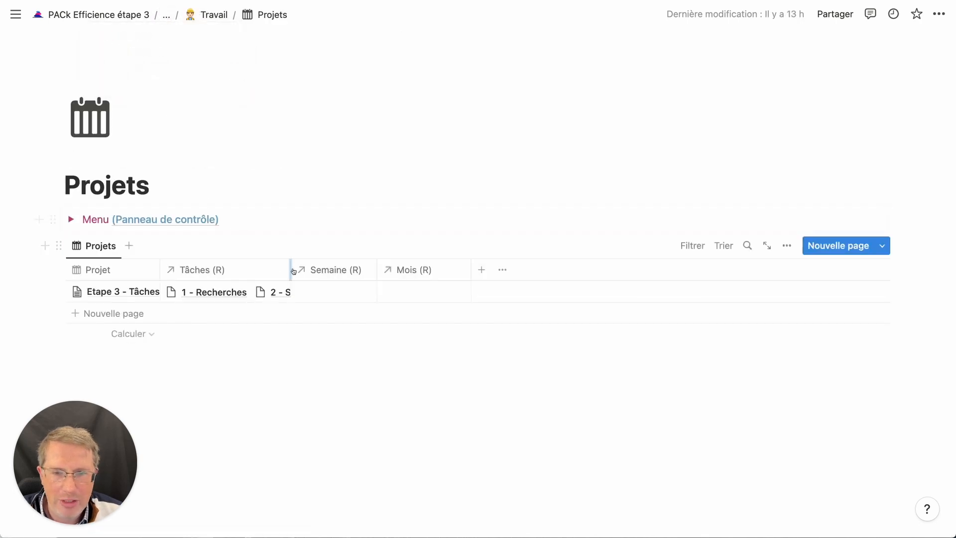
mouse_move(288, 272)
mouse_down()
mouse_move(562, 258)
mouse_move(277, 272)
mouse_up()
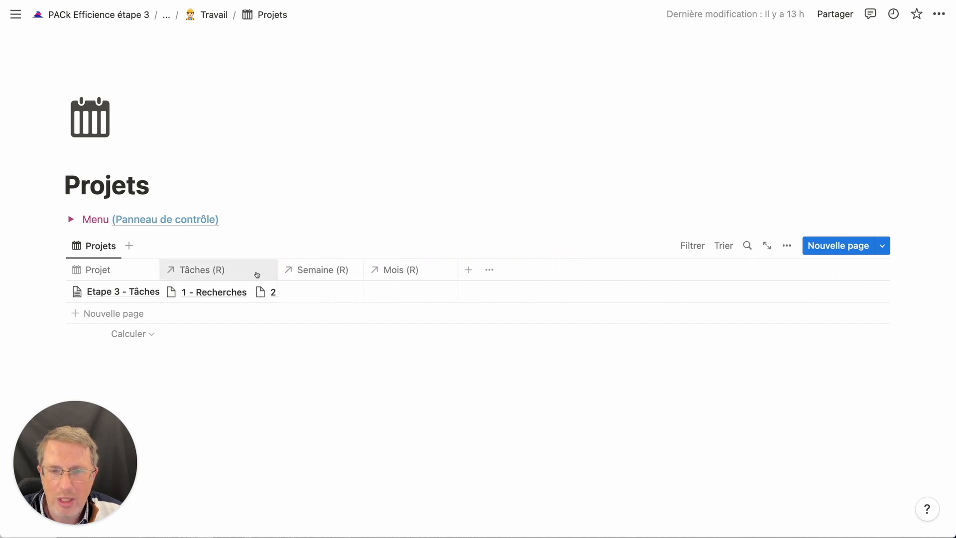
click(256, 273)
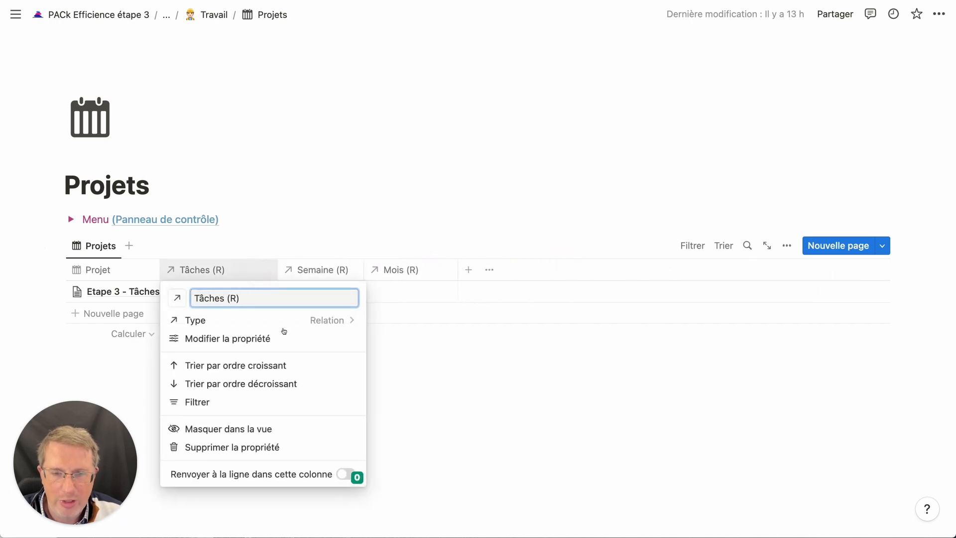
click(343, 474)
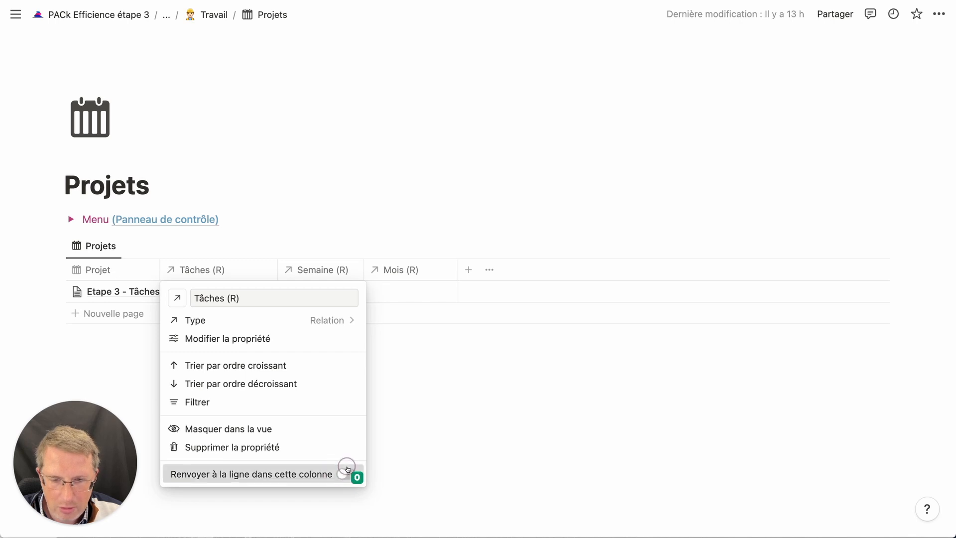
click(343, 474)
click(467, 377)
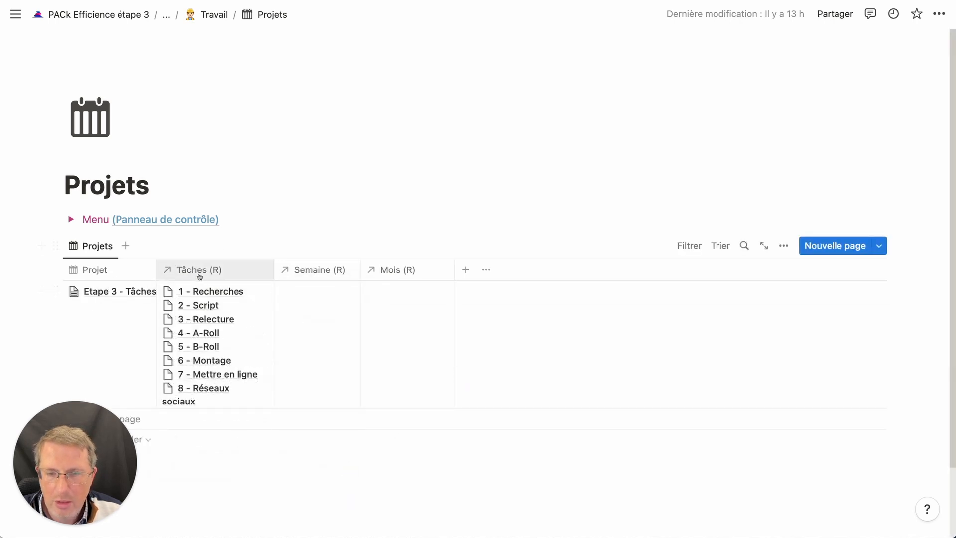
- Widen the Tâches (R) and Projet columns of the Projets table so their names fit on one line
drag(273, 263, 289, 267)
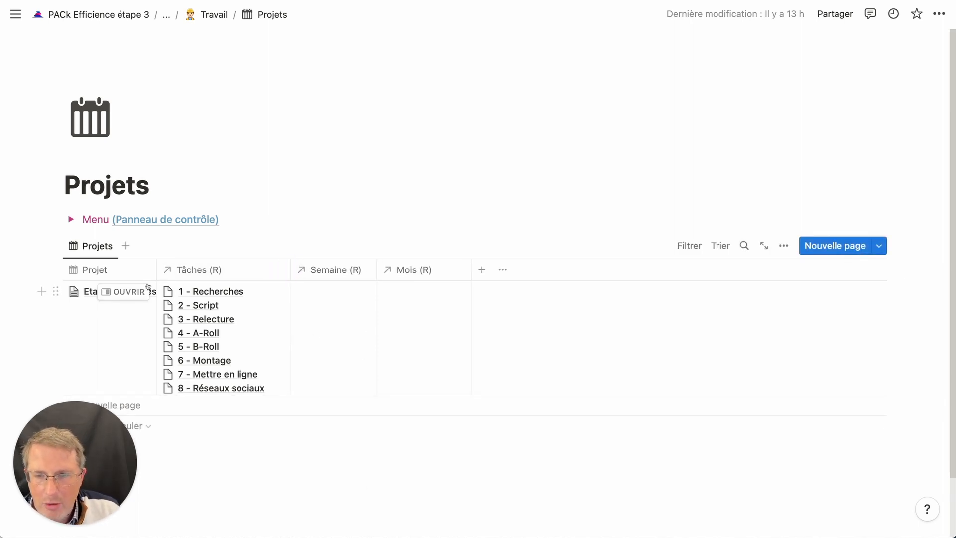
drag(156, 269, 223, 264)
drag(76, 463, 846, 474)
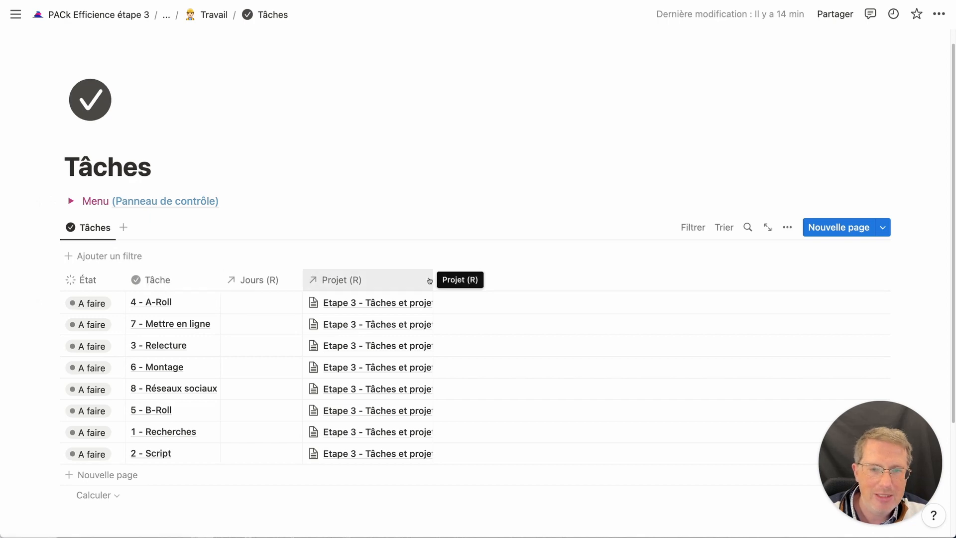
- On the Tâches page, widen the Projet (R) column and add a Sélection property named Priorité
drag(433, 279, 450, 289)
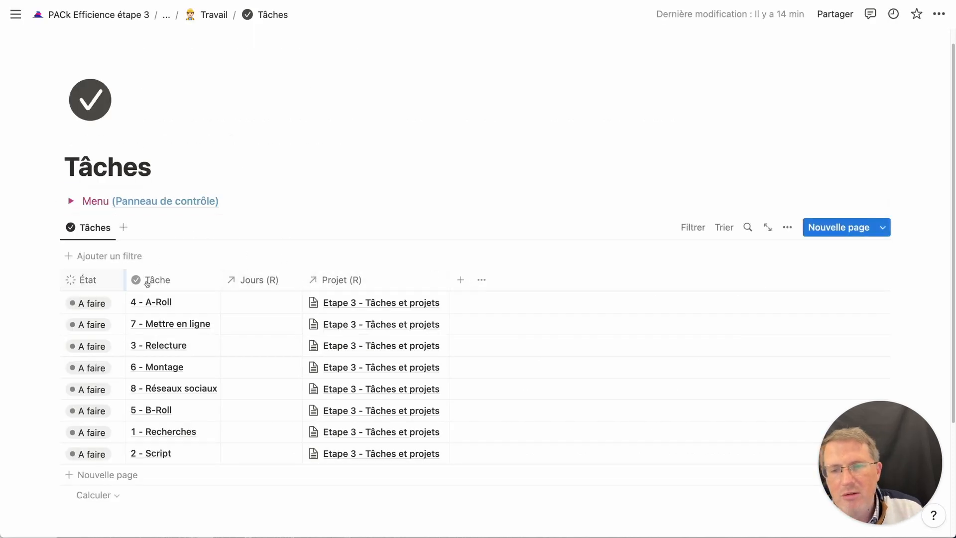
click(461, 279)
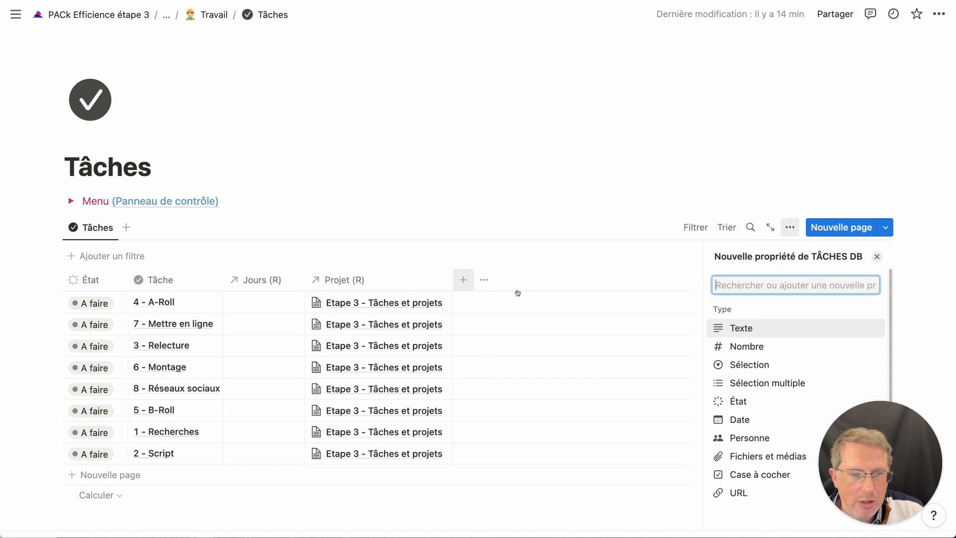
click(741, 365)
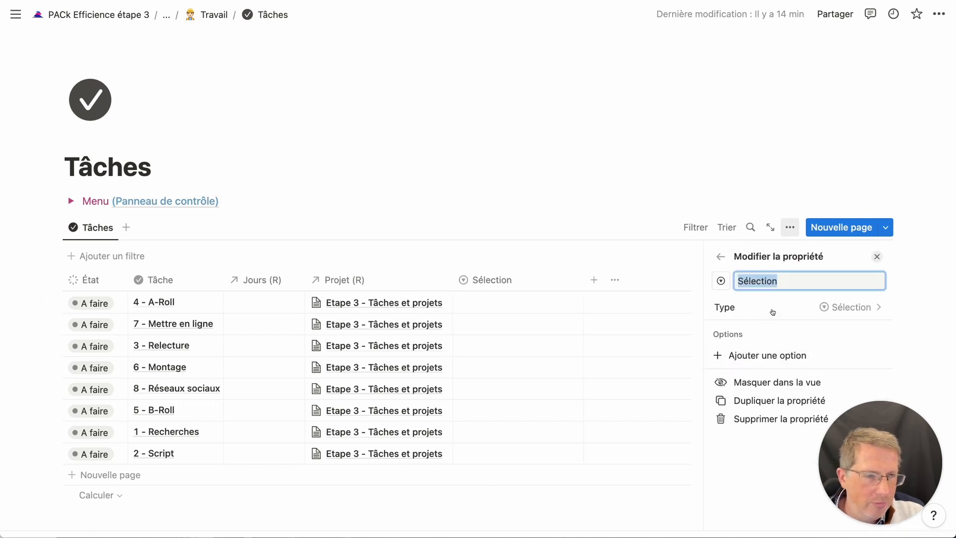
text(Prior)
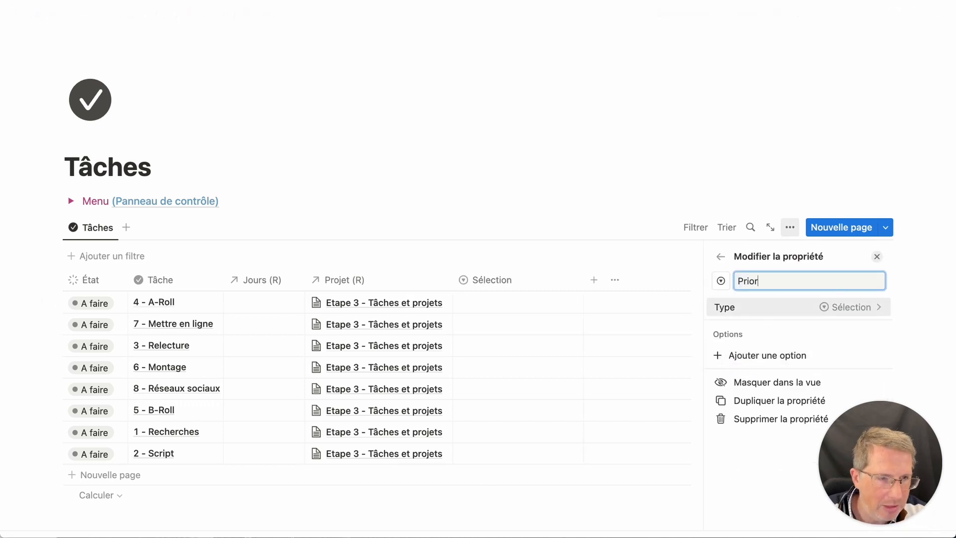
text(ité)
- Add the options Urgent, Prio 1, Prio 2 and Prio 3 to the Priorité property
click(786, 355)
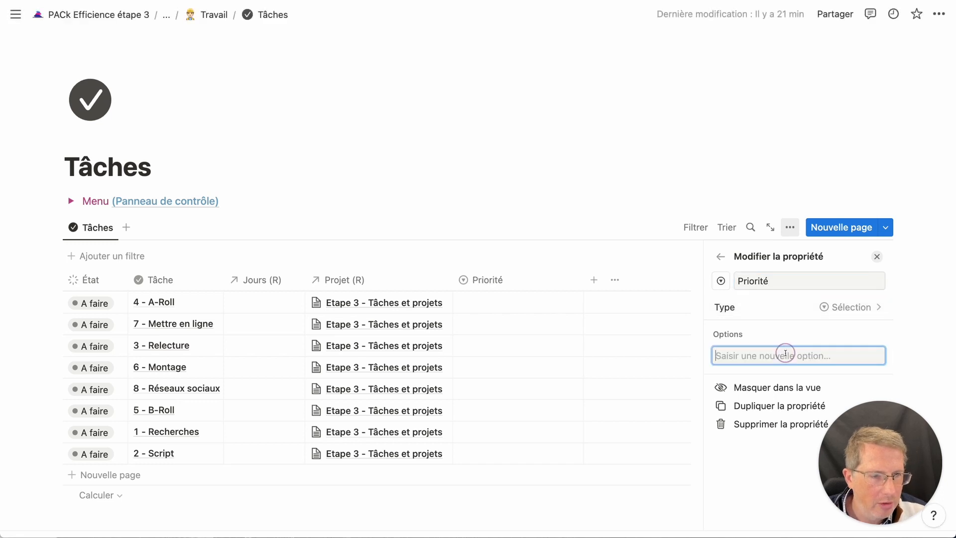
text(Urgent)
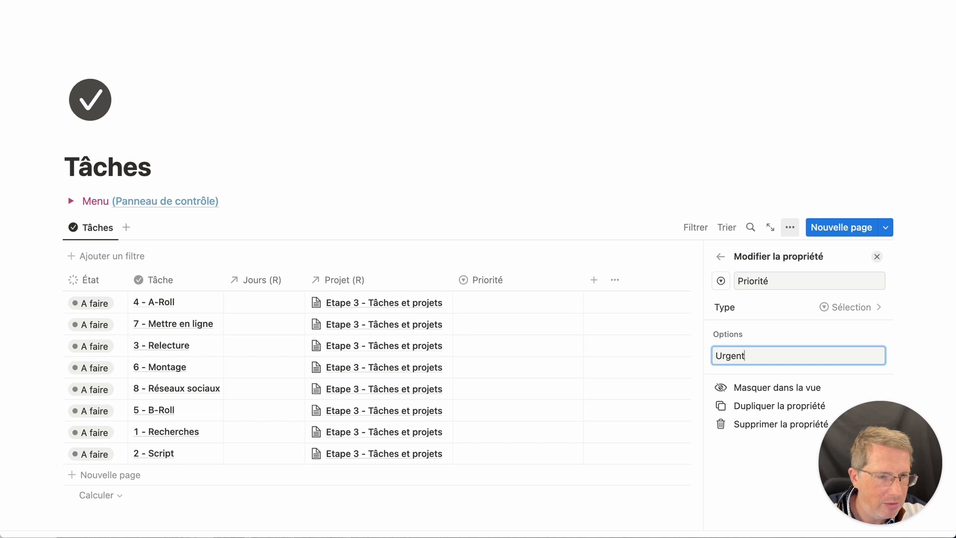
key(Return)
text(O)
key(BackSpace)
text(Peru)
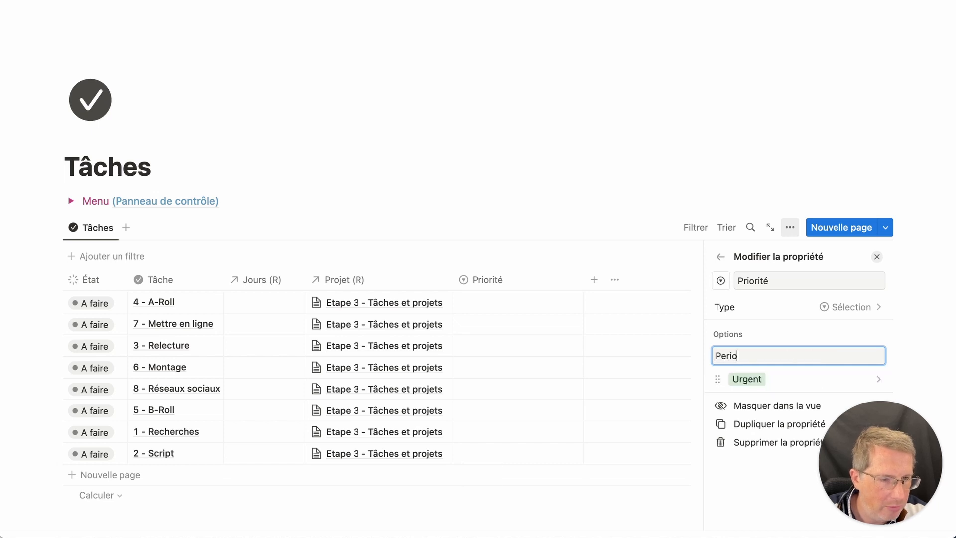
key(BackSpace)
key(BackSpace)
text(o 1)
key(Return)
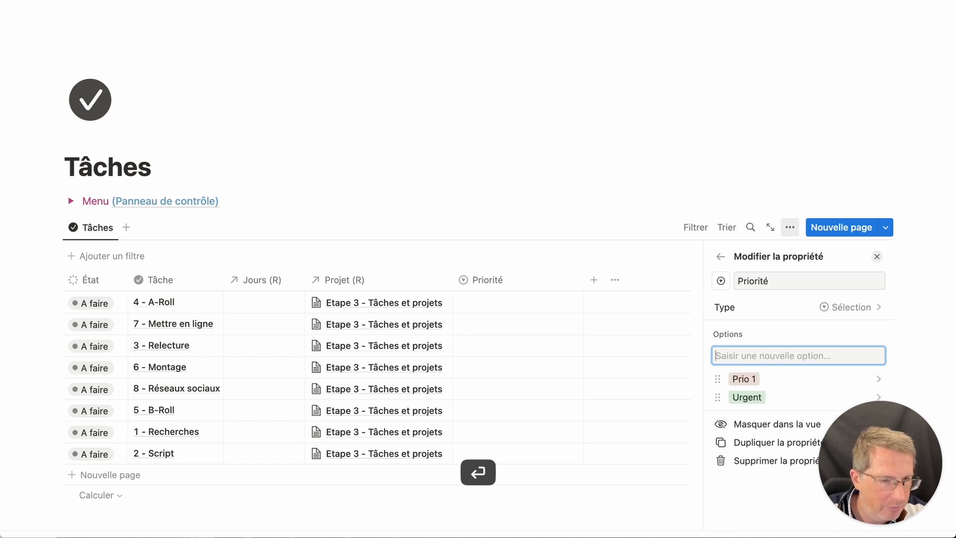
text(Prio 2)
key(Return)
text(P)
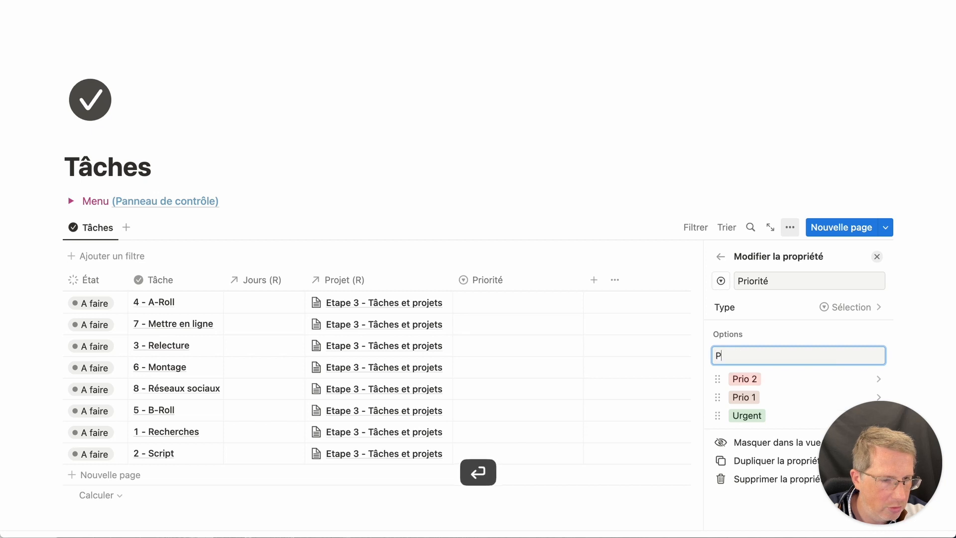
text(rio 3)
key(Return)
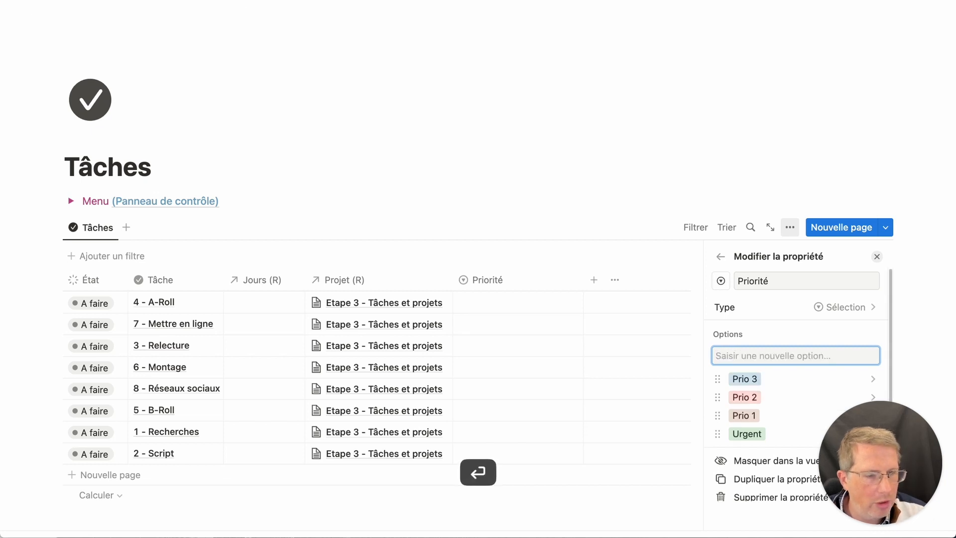
- Color the Priorité options: Prio 1 in Rouge, Prio 2 in Orange, Prio 3 in Jaune and Urgent in Rose
click(771, 407)
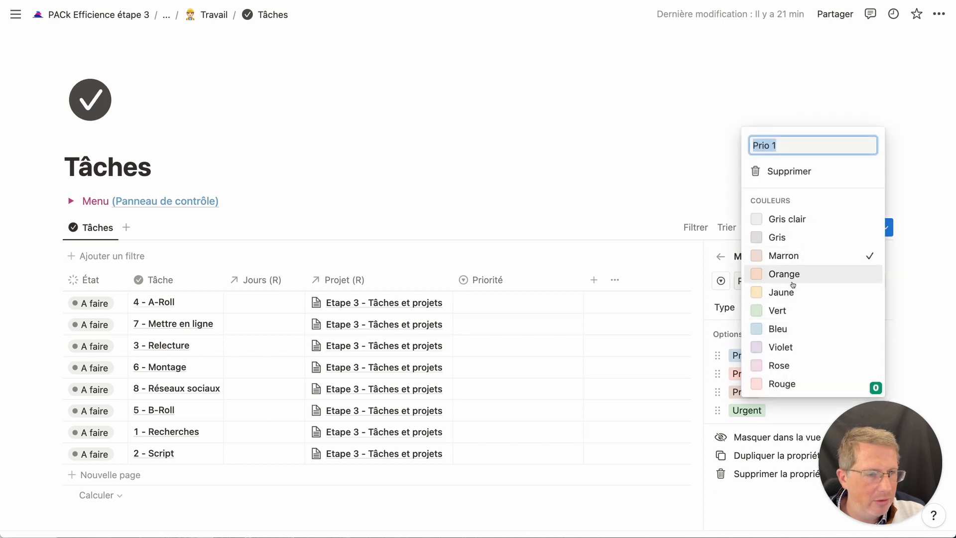
click(783, 386)
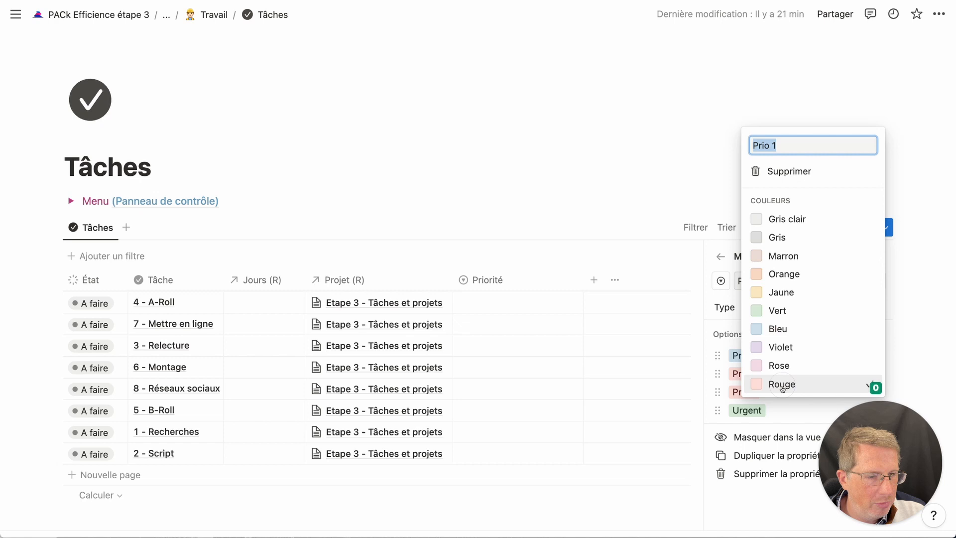
click(731, 381)
click(736, 374)
click(791, 243)
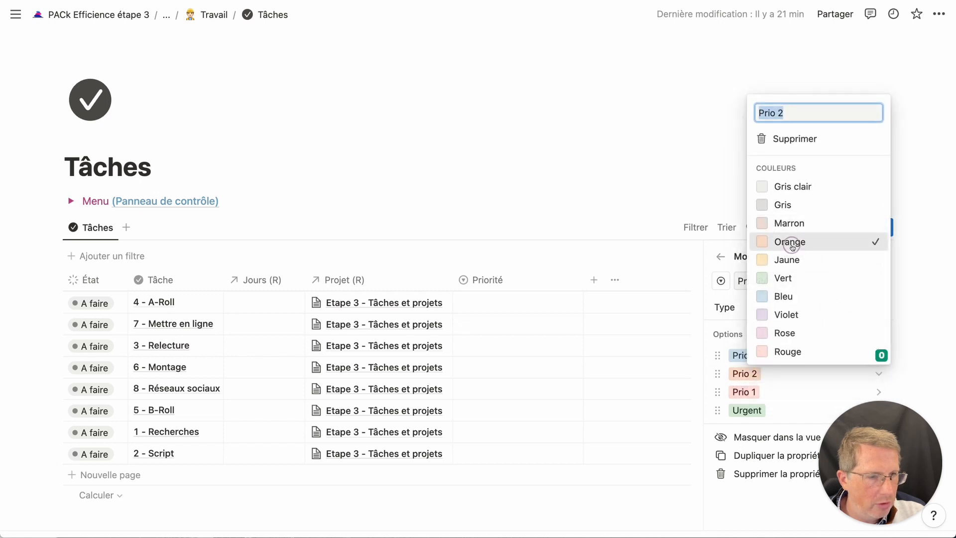
click(738, 360)
click(740, 356)
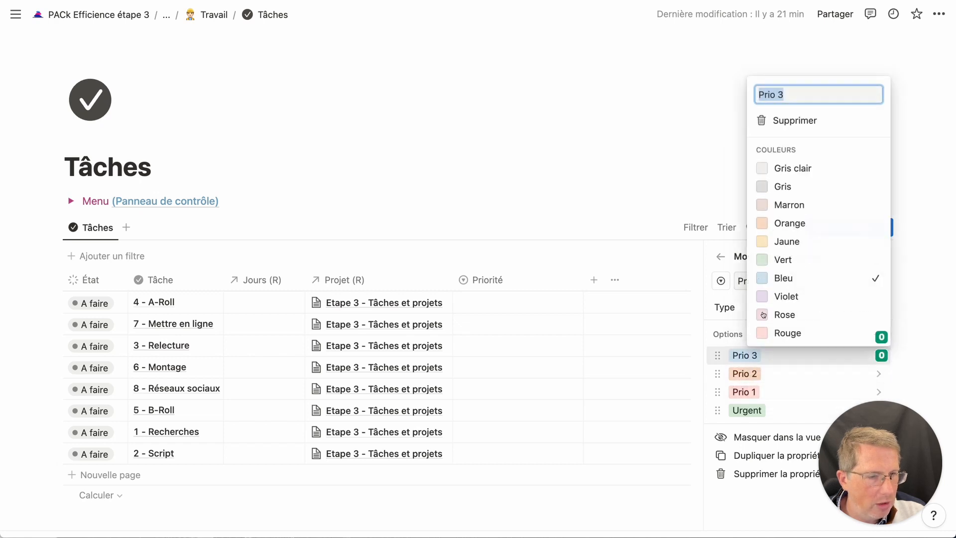
click(787, 241)
click(620, 379)
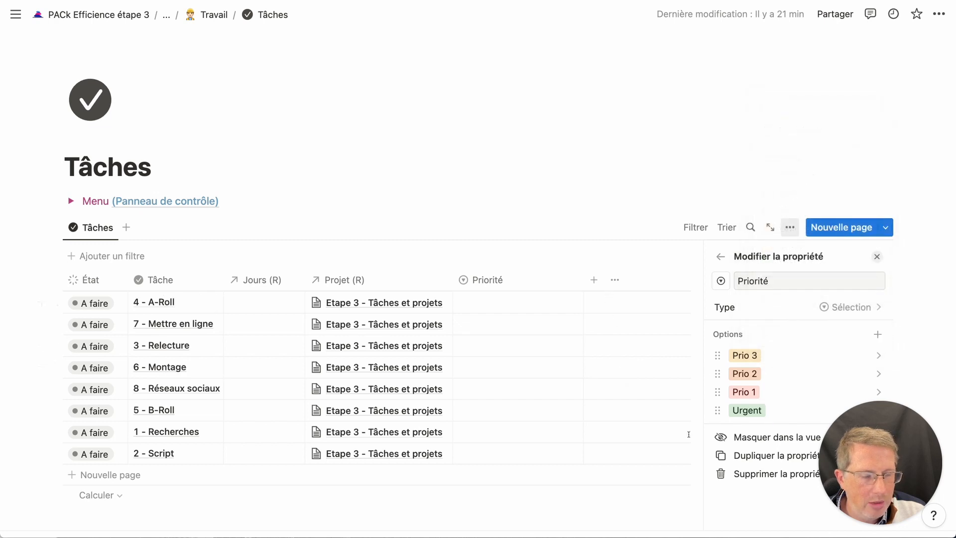
click(749, 410)
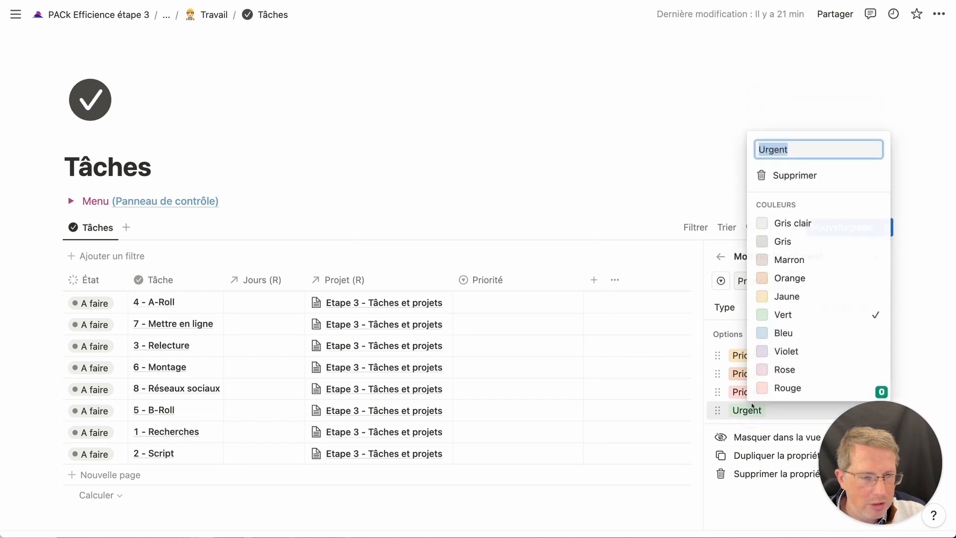
click(780, 369)
click(554, 169)
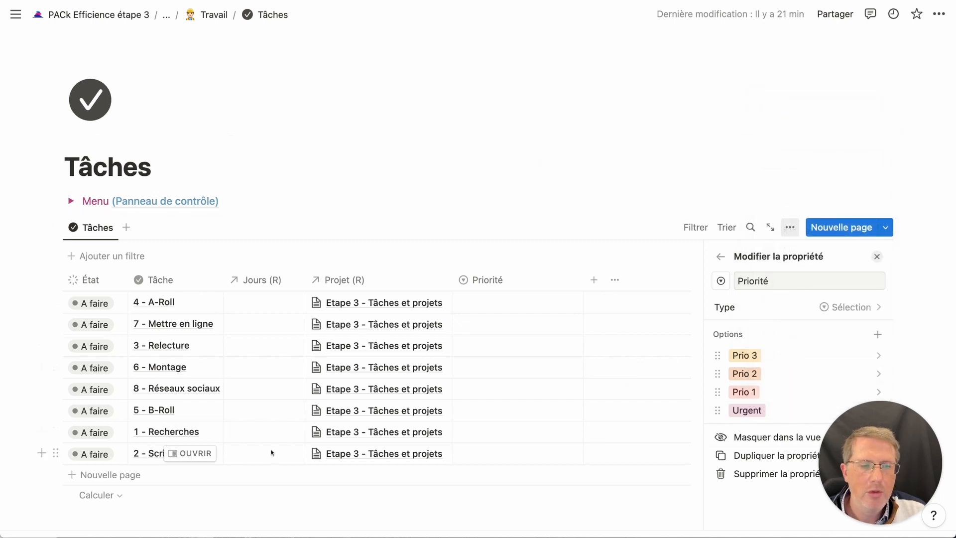
- Assign Prio 1 to 4 - A-Roll and 7 - Mettre en ligne, Prio 2 to 3 - Relecture, and Prio 3 to 6 - Montage
click(489, 304)
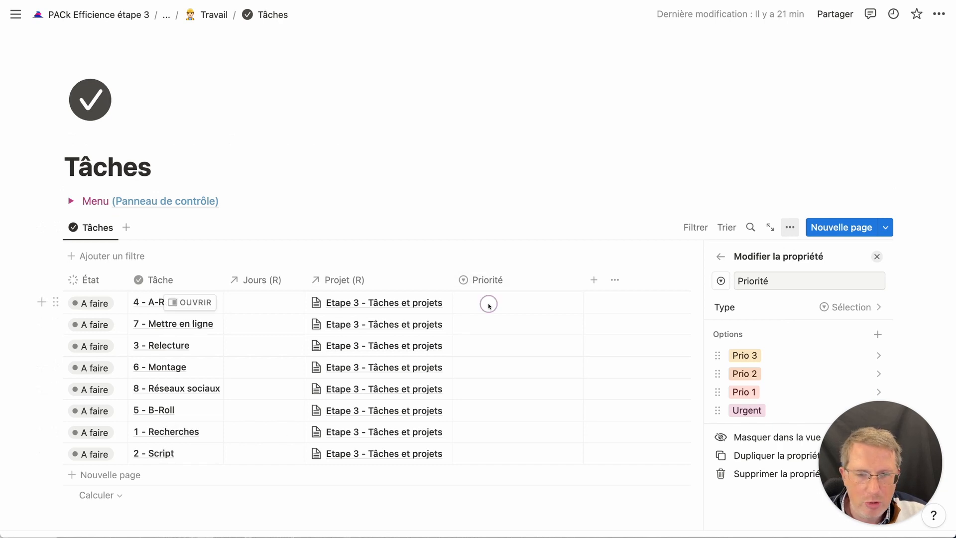
click(500, 384)
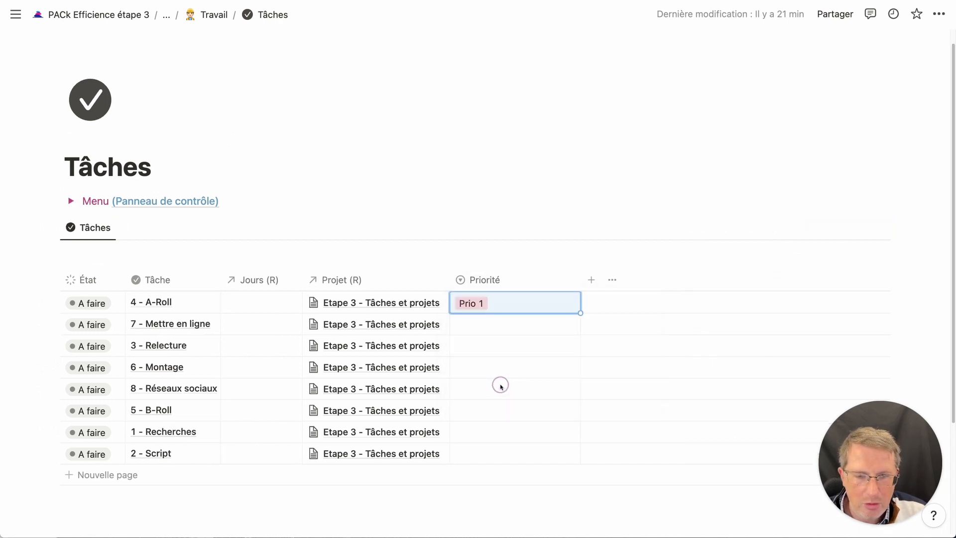
click(494, 329)
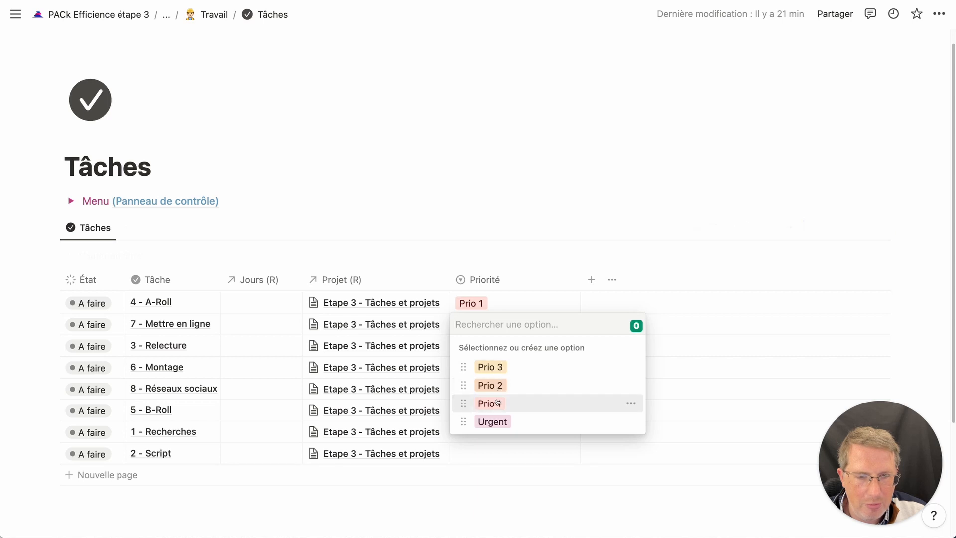
click(496, 402)
click(499, 346)
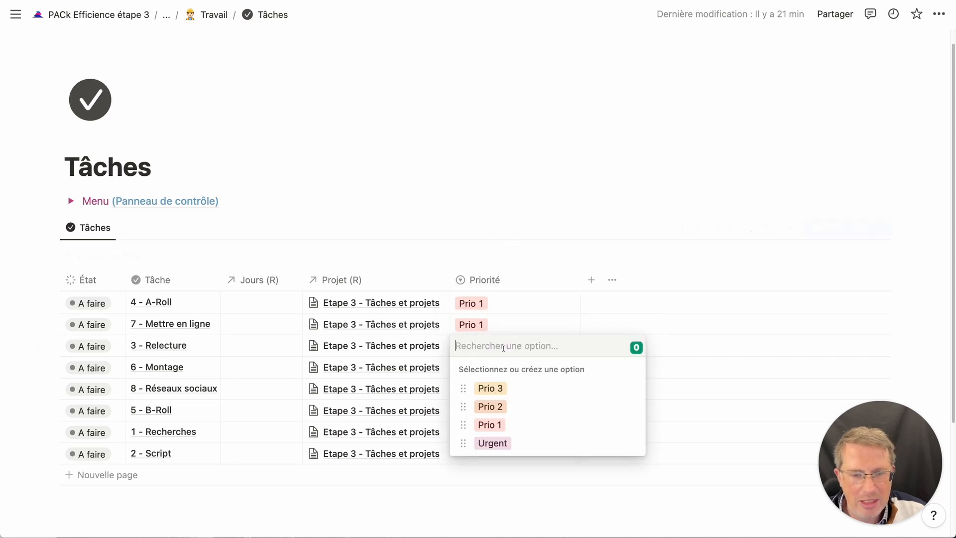
click(490, 406)
click(495, 367)
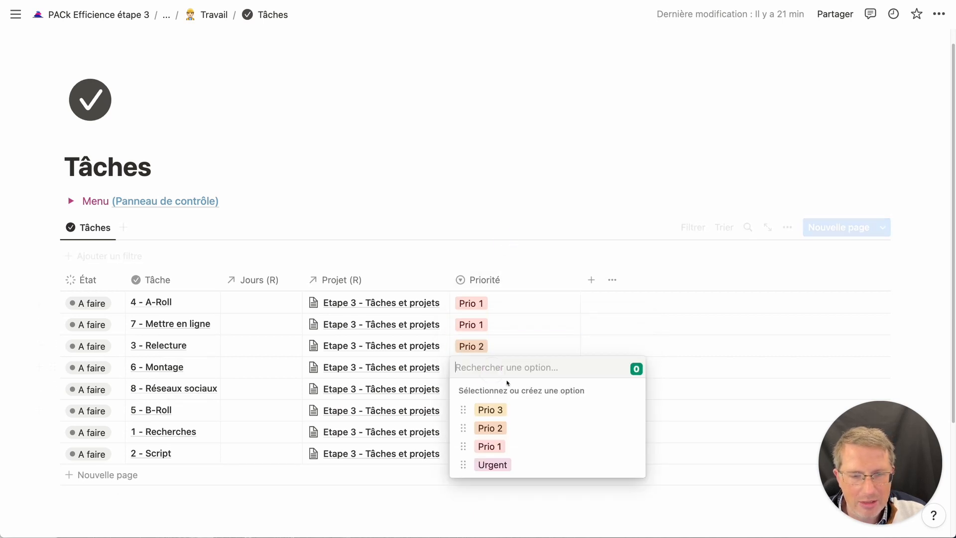
click(490, 410)
click(466, 191)
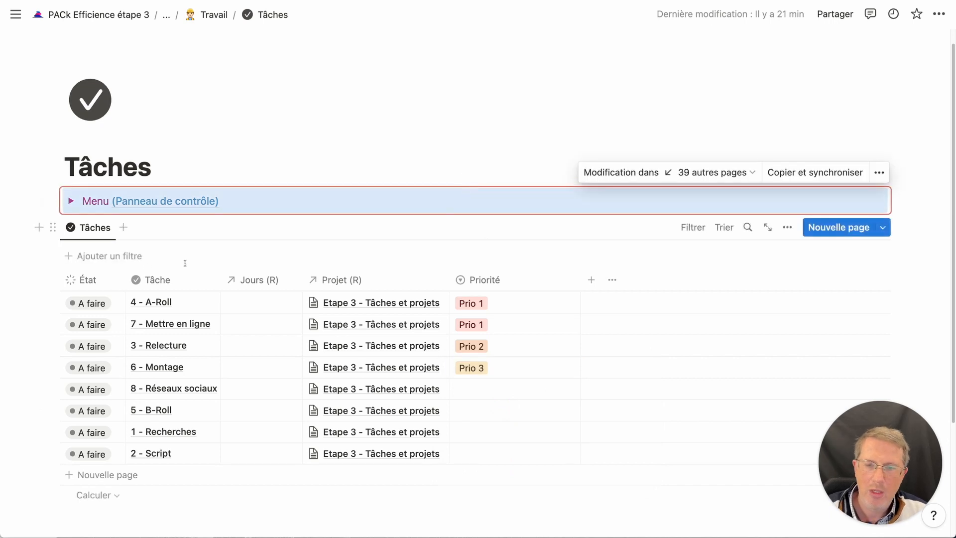
- Sort the Tâches table by task name in ascending order and save the sort for everyone
click(36, 302)
click(161, 275)
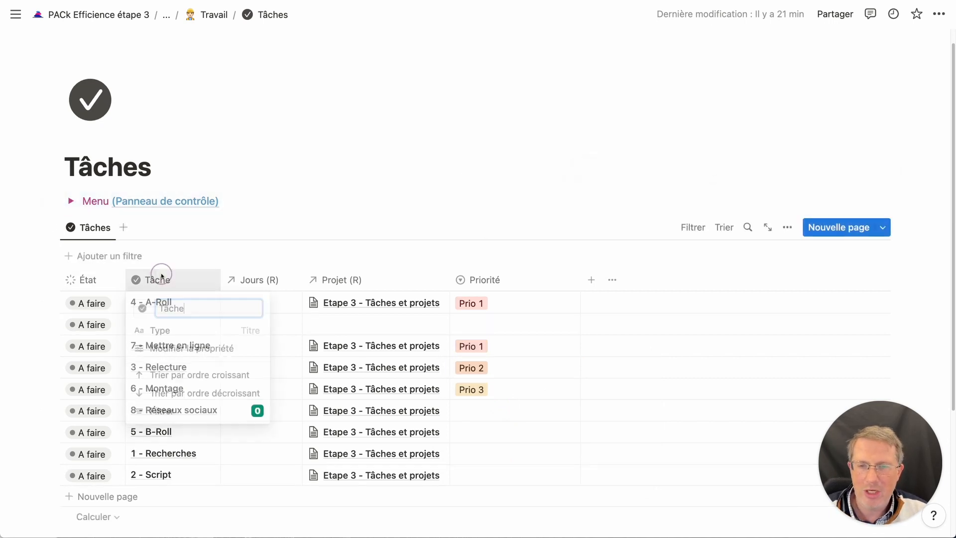
click(187, 373)
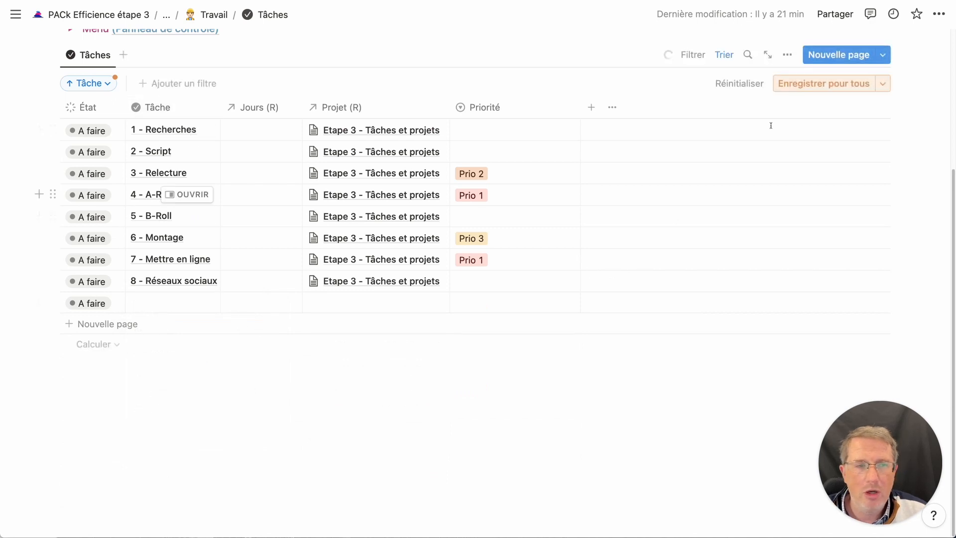
click(824, 83)
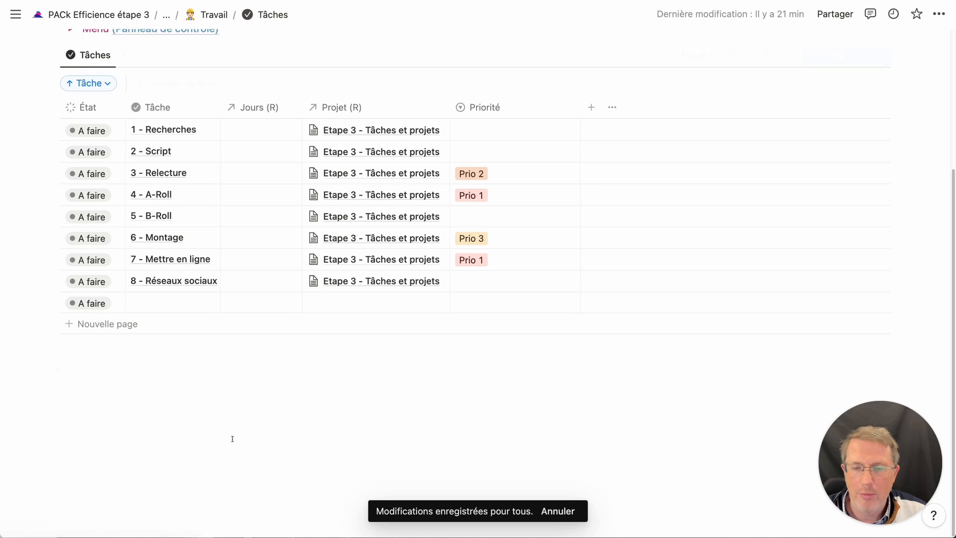
- Narrow the Priorité column of the Tâches table
click(498, 108)
click(519, 108)
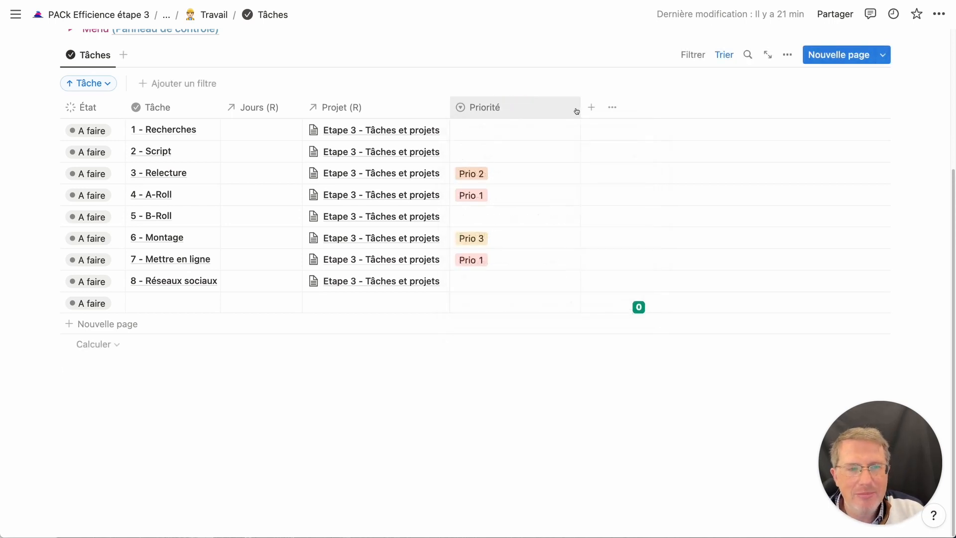
drag(580, 107, 522, 108)
click(533, 107)
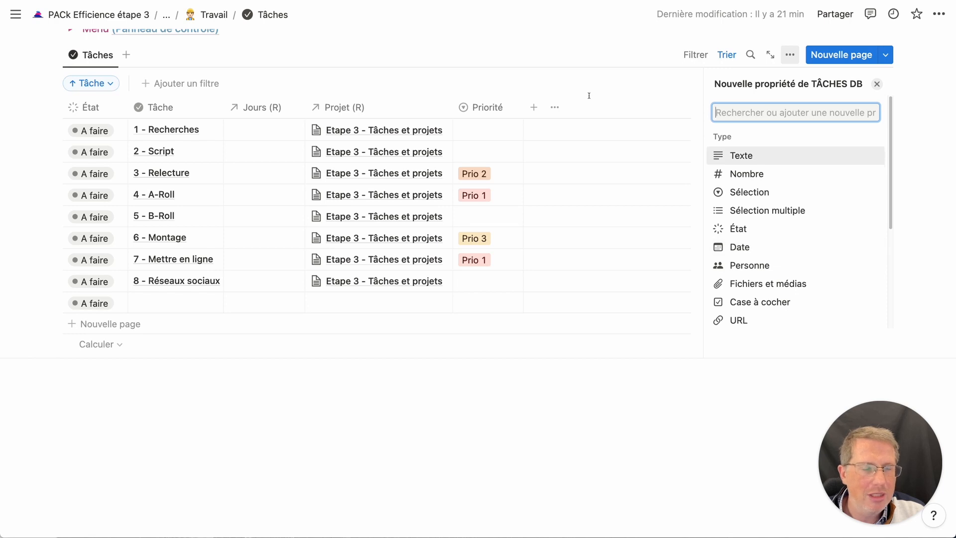
- Delete the Priorité property from the Tâches database
click(500, 115)
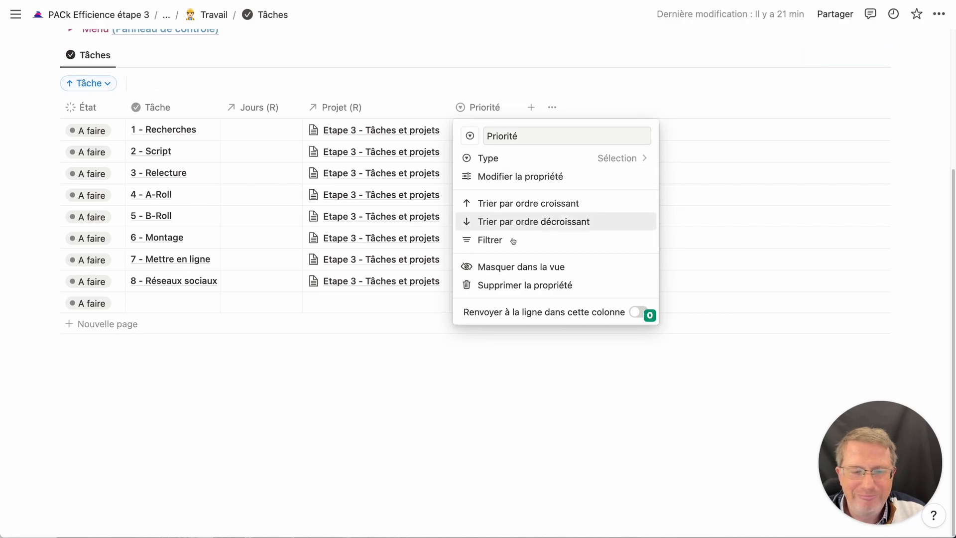
click(504, 285)
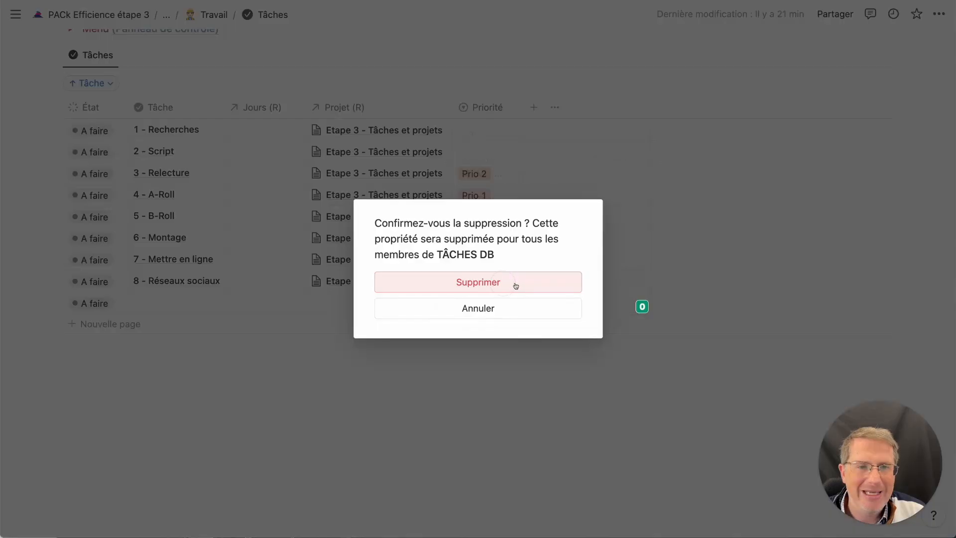
click(448, 285)
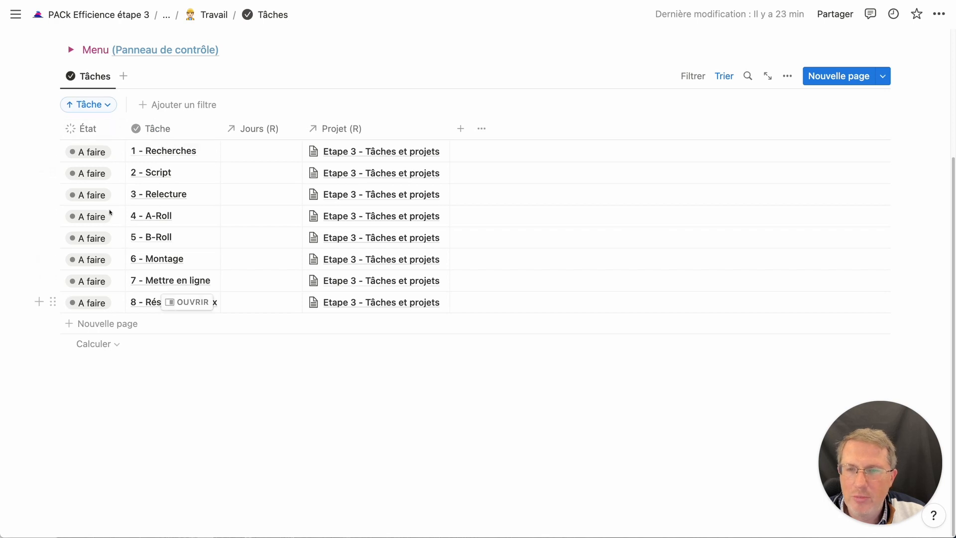
- Review the État options offered for the 1 - Recherches task without changing its status
click(93, 152)
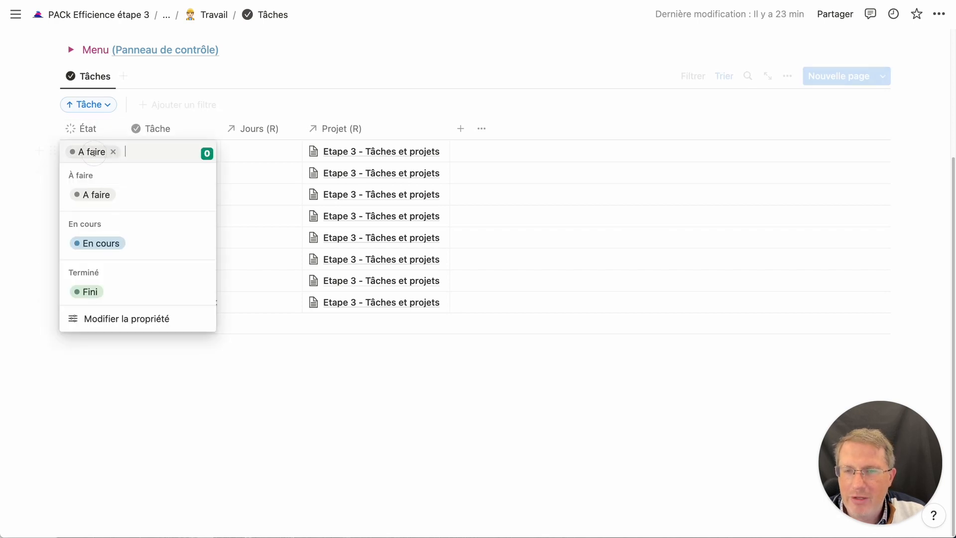
click(41, 286)
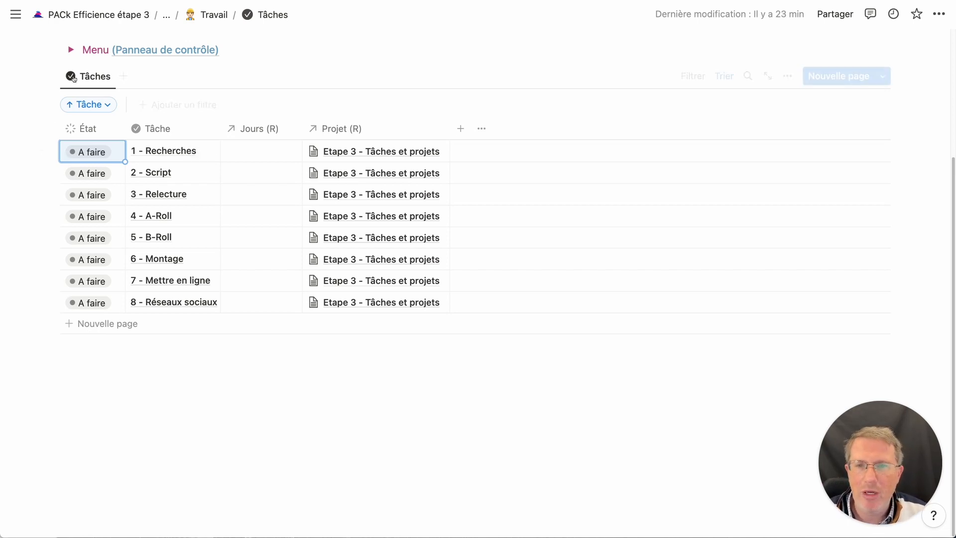
scroll(128, 107, up, 4)
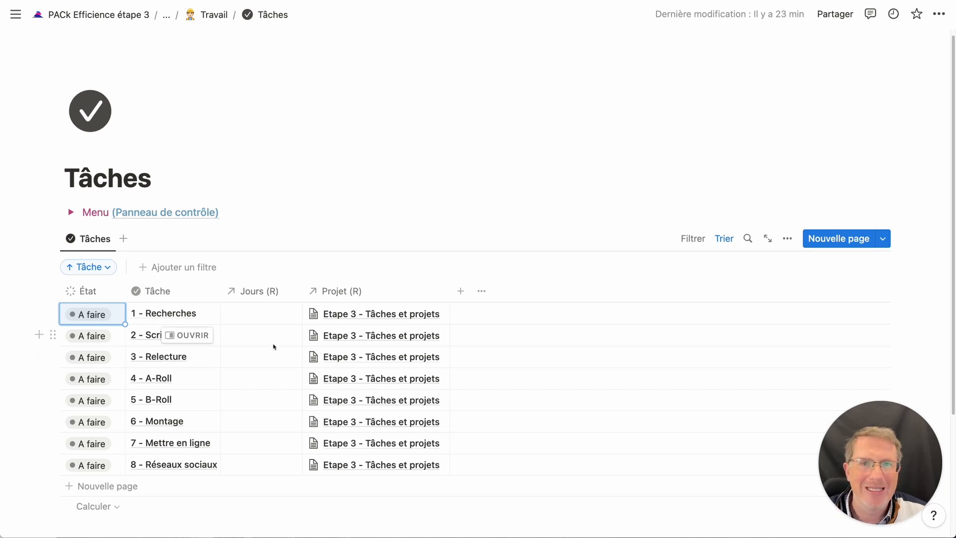
- Link the 1 - Recherches task to the day 2022-11-25 and fill that link down through 8 - Réseaux sociaux
scroll(274, 347, down, 1)
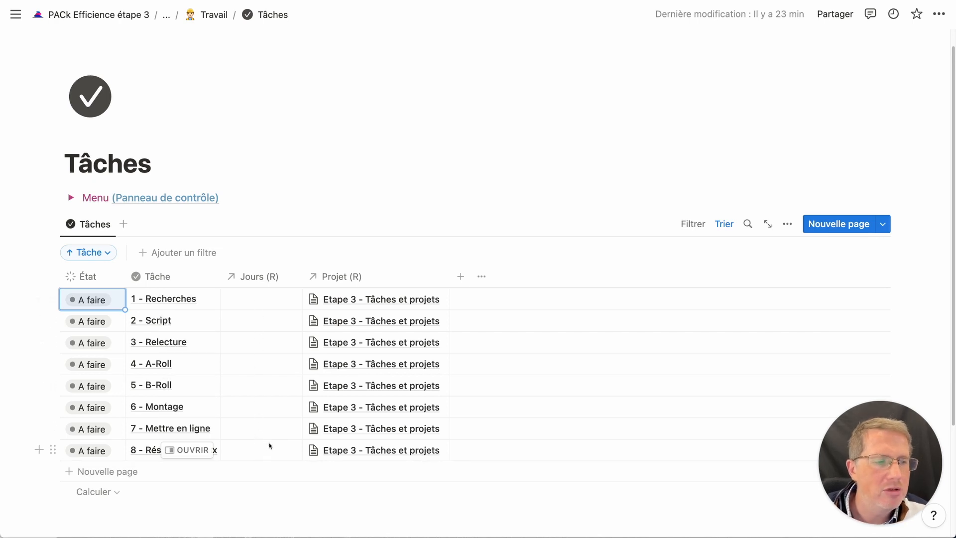
scroll(318, 279, down, 2)
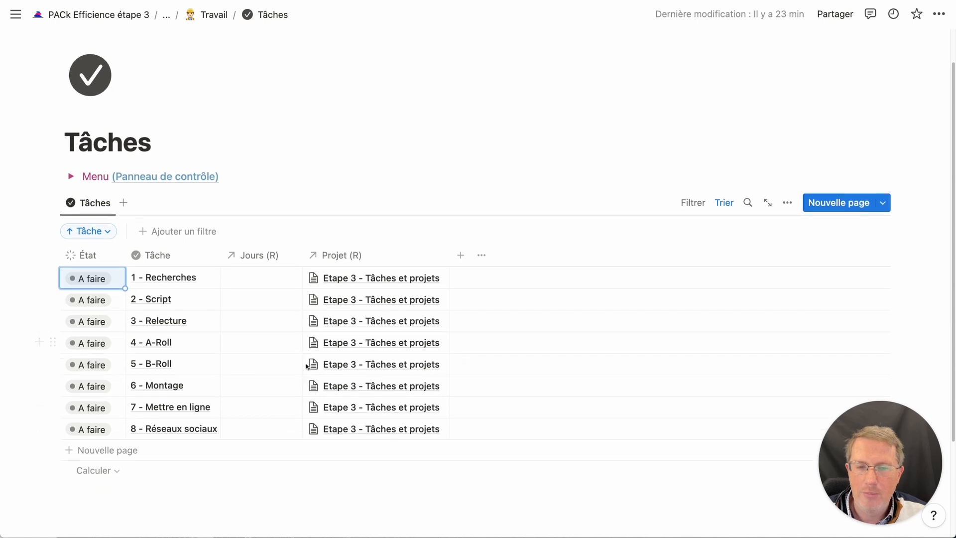
scroll(306, 366, down, 1)
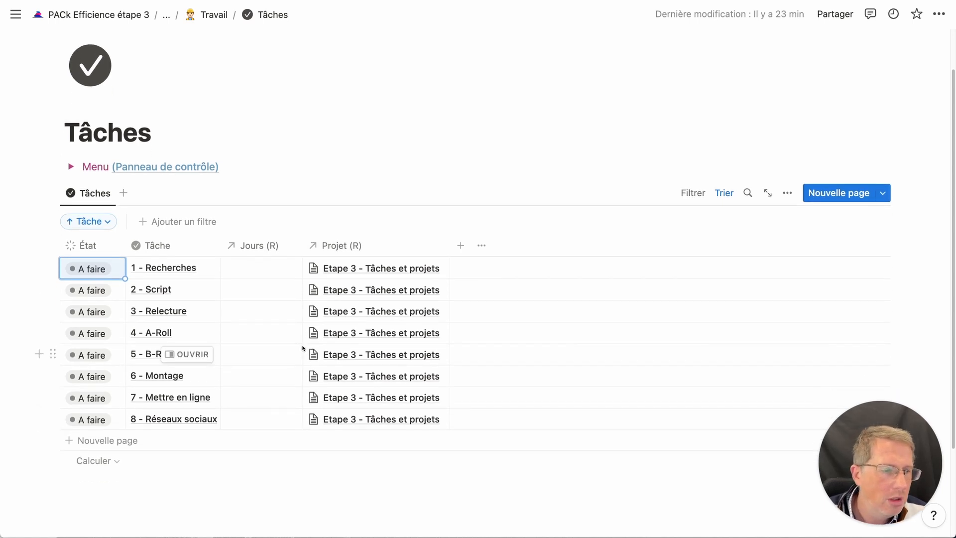
click(284, 269)
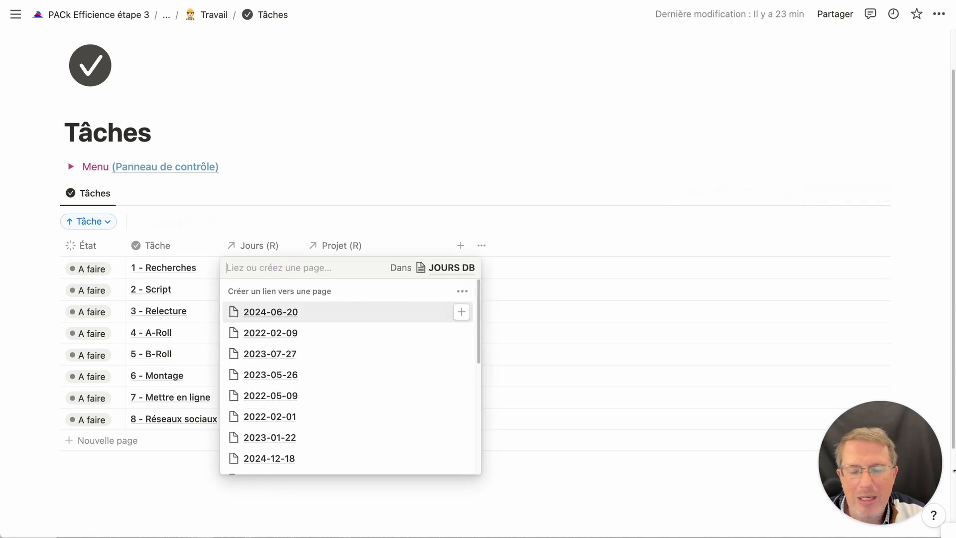
text(2022)
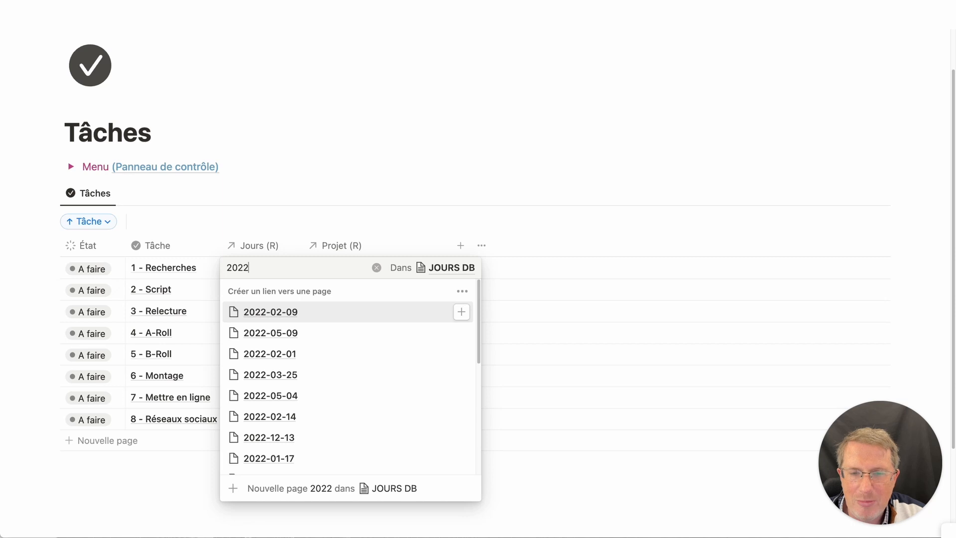
text(-11-)
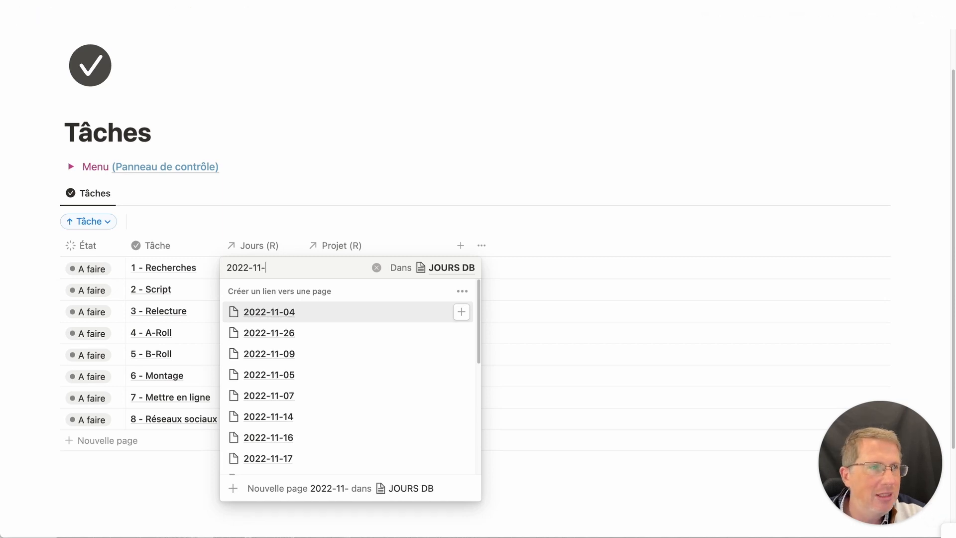
text(2)
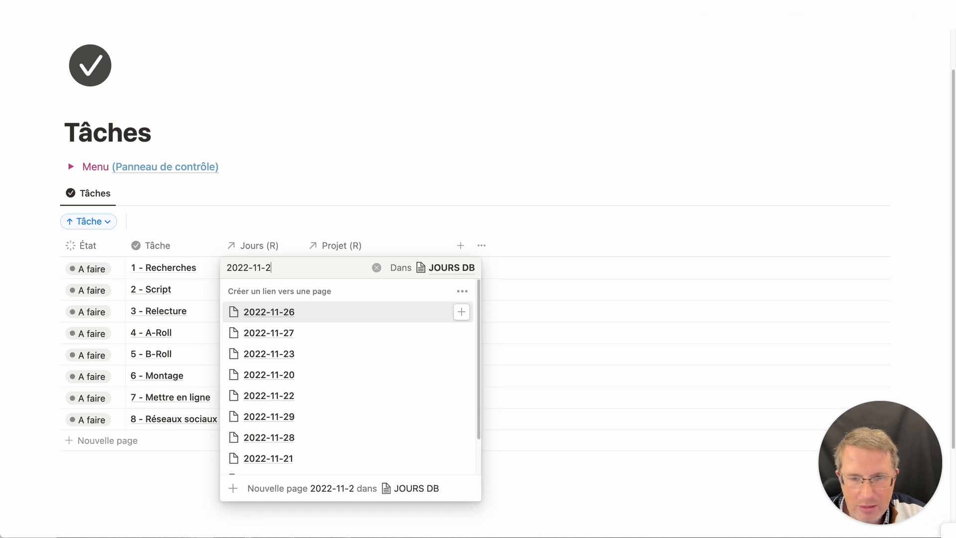
text(5)
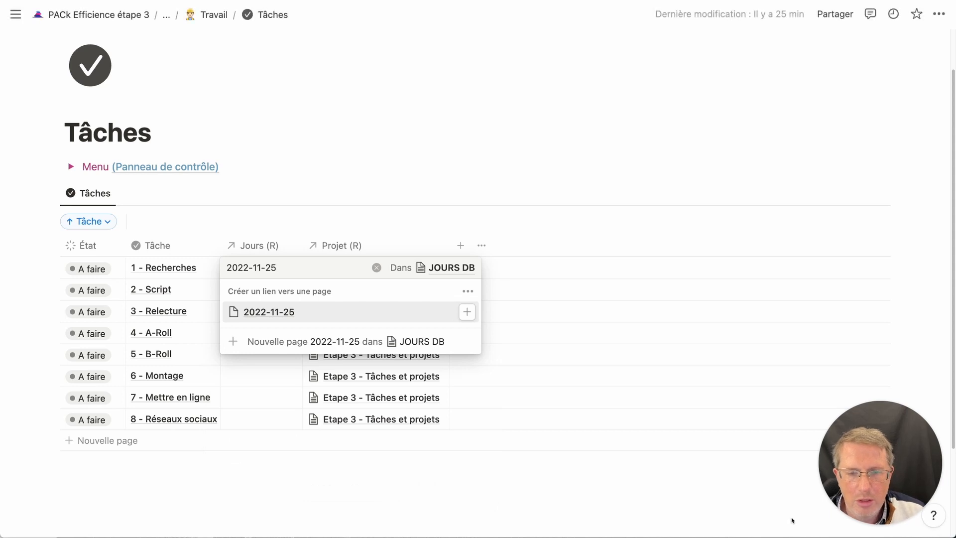
click(466, 312)
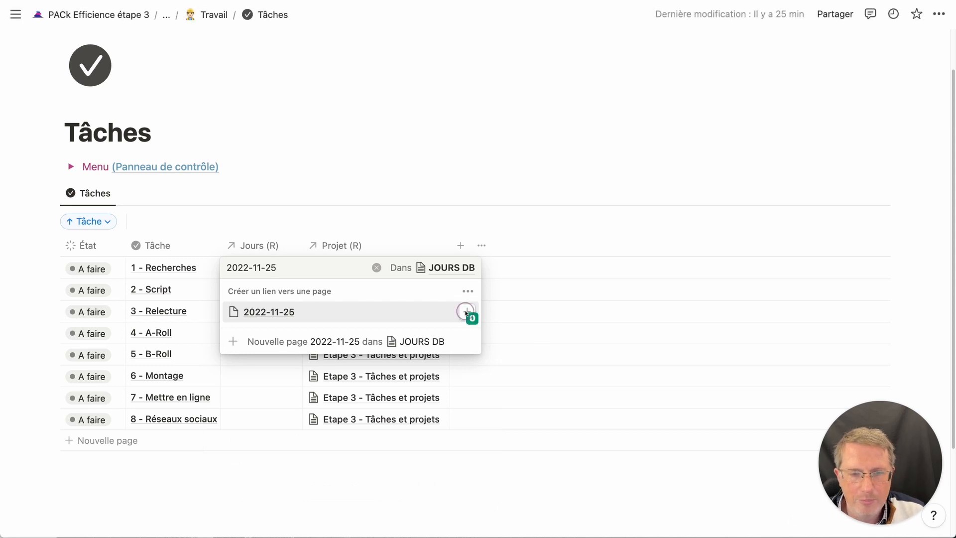
click(405, 312)
key(Escape)
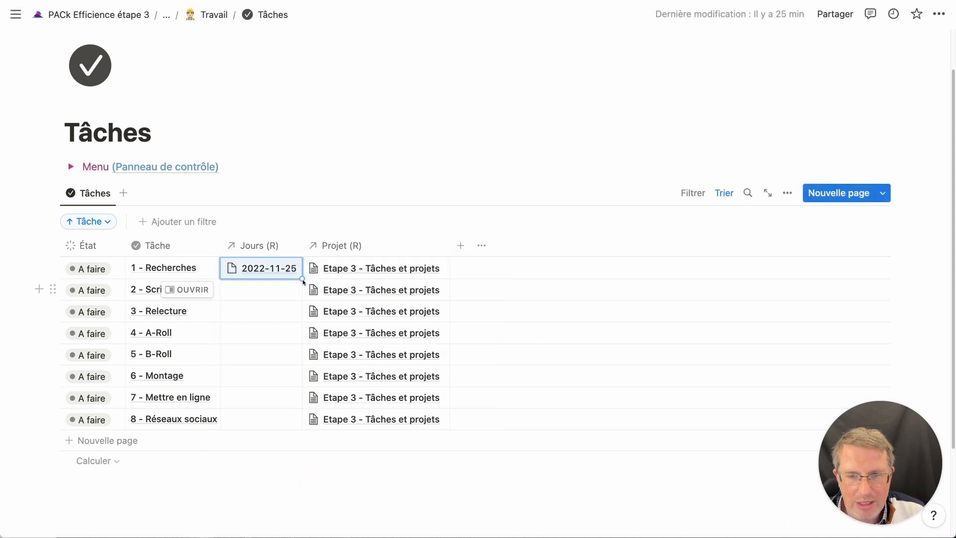
drag(301, 280, 333, 428)
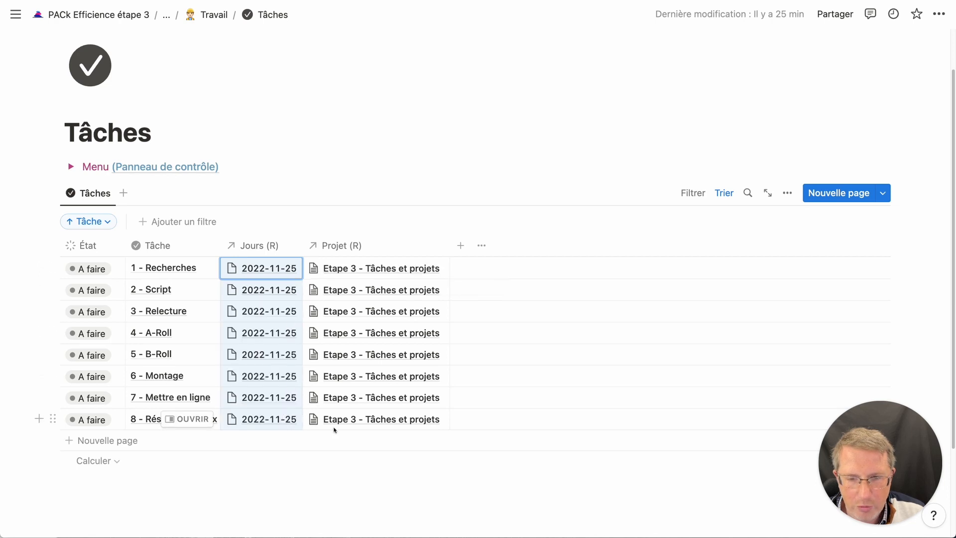
- Widen the Jours (R) column slightly and set the État of tasks 1 - Recherches and 2 - Script to Fini
click(316, 490)
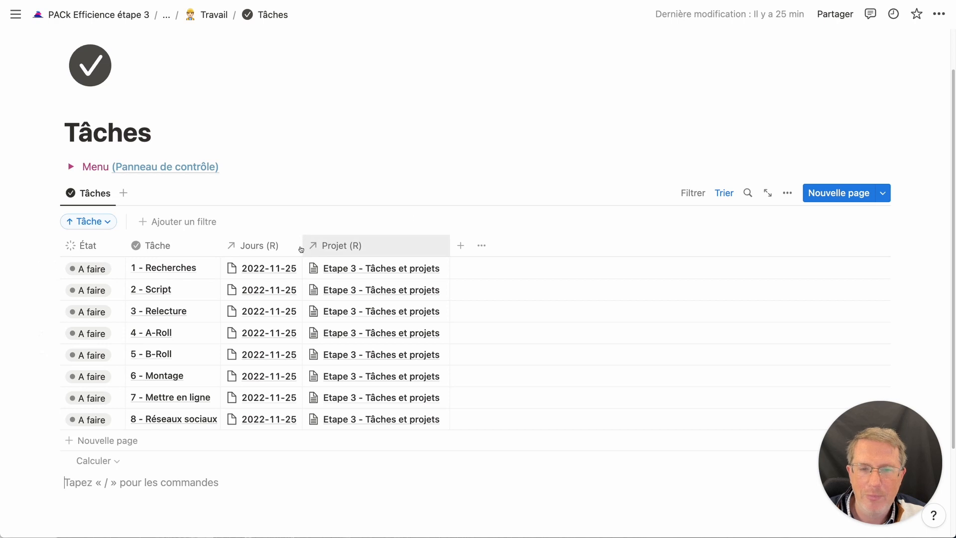
mouse_move(305, 246)
mouse_down()
mouse_move(326, 245)
mouse_move(282, 250)
mouse_move(432, 244)
mouse_move(313, 246)
mouse_up()
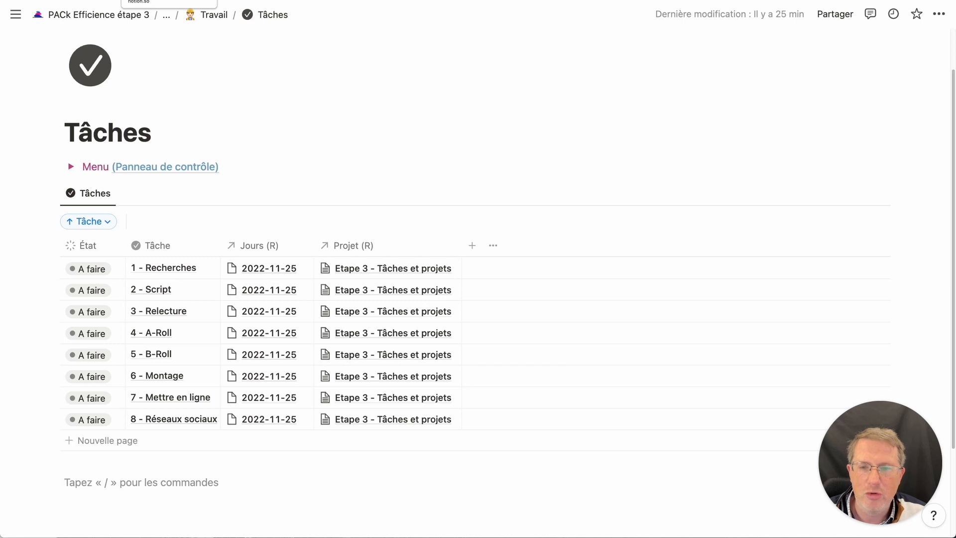
click(122, 272)
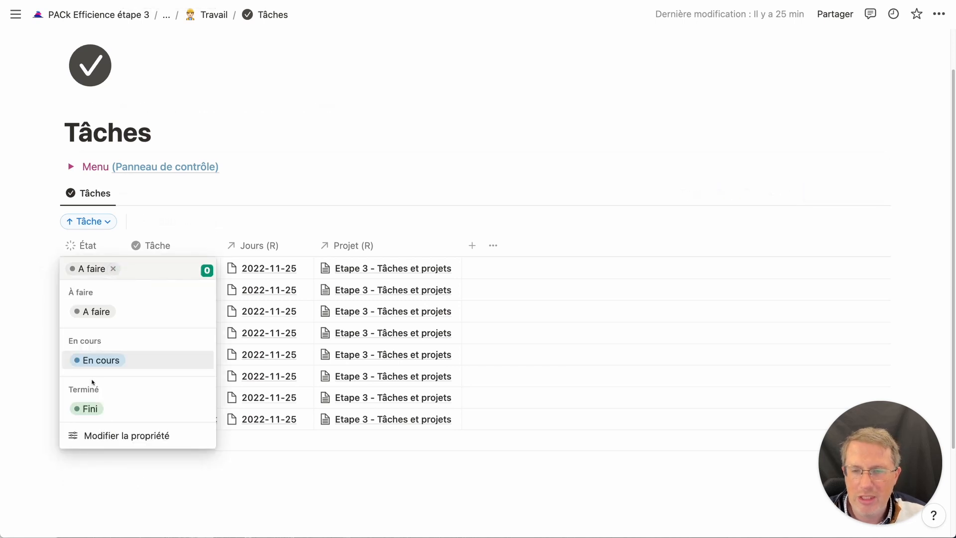
click(92, 405)
click(117, 291)
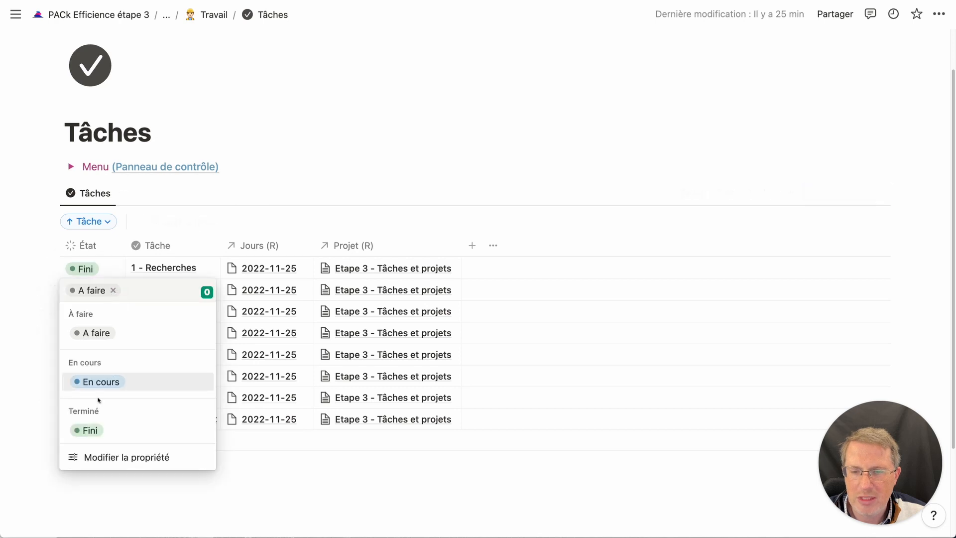
click(95, 427)
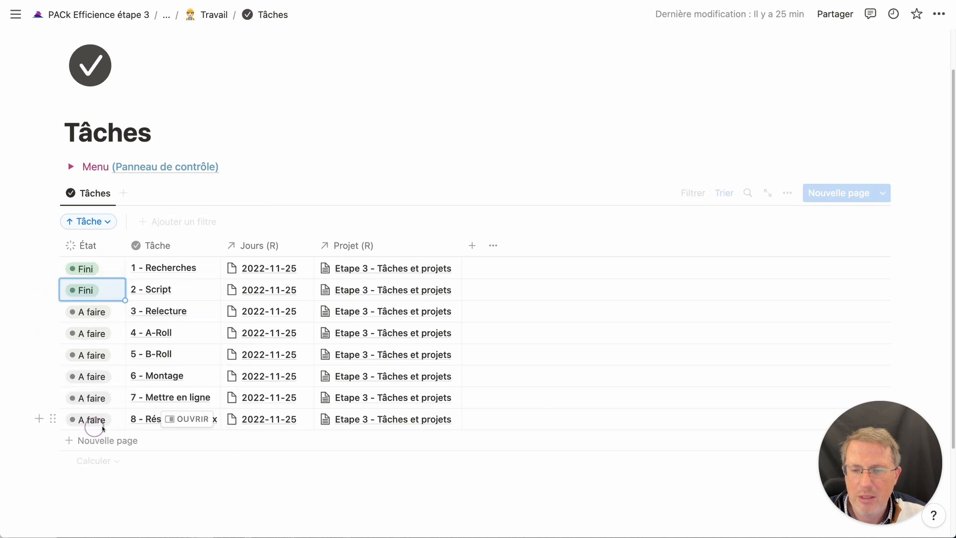
click(433, 175)
- Add an Agrégation property to the Projets database using relation Tâches (R), property État, and the Complete percentage by group
click(473, 505)
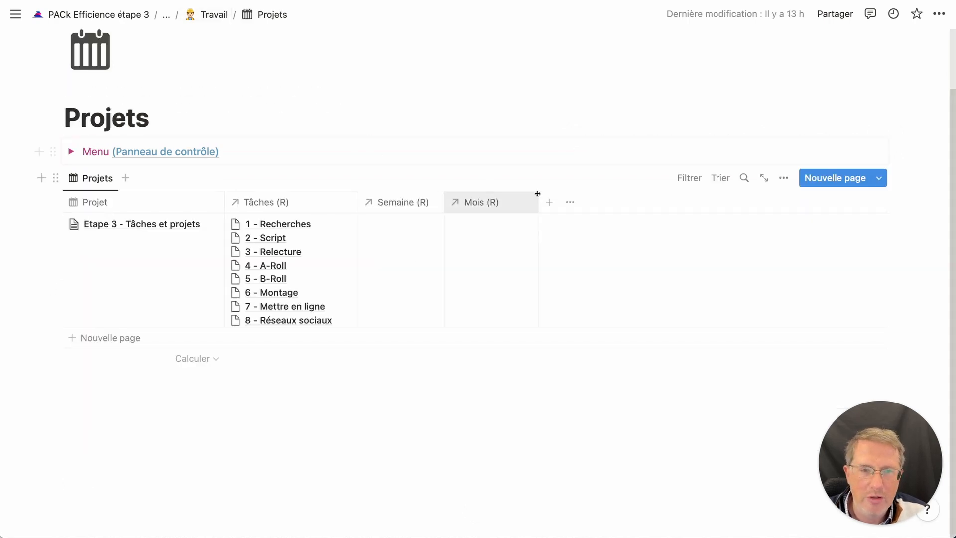
click(548, 202)
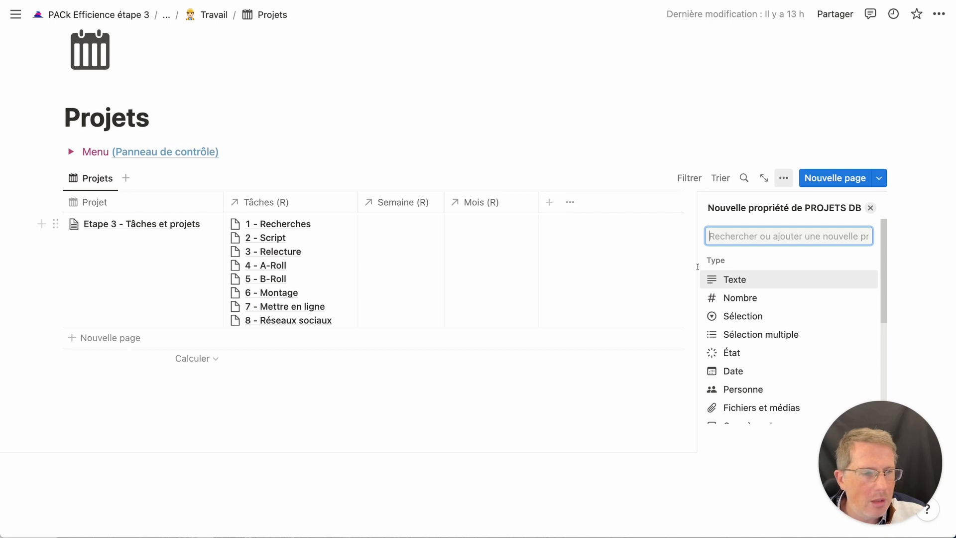
scroll(770, 326, down, 5)
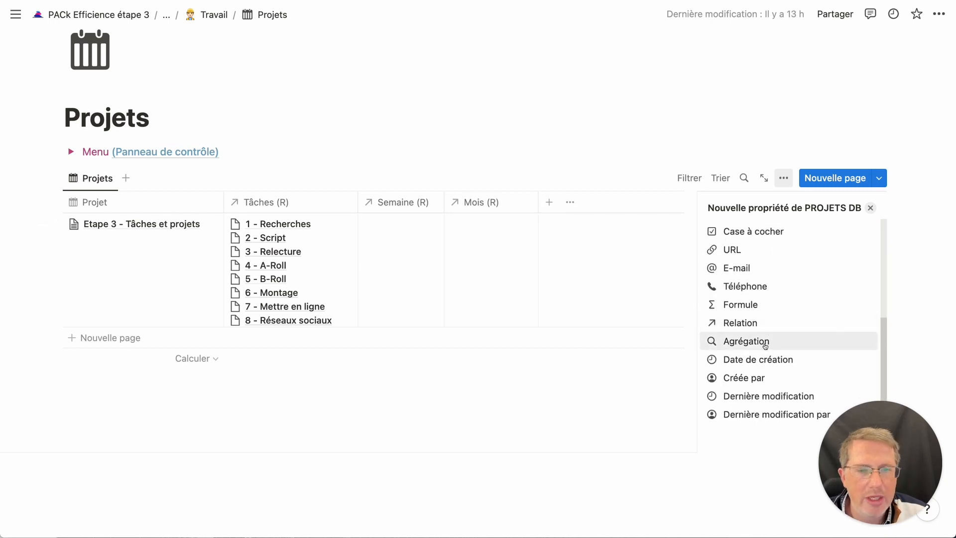
click(765, 343)
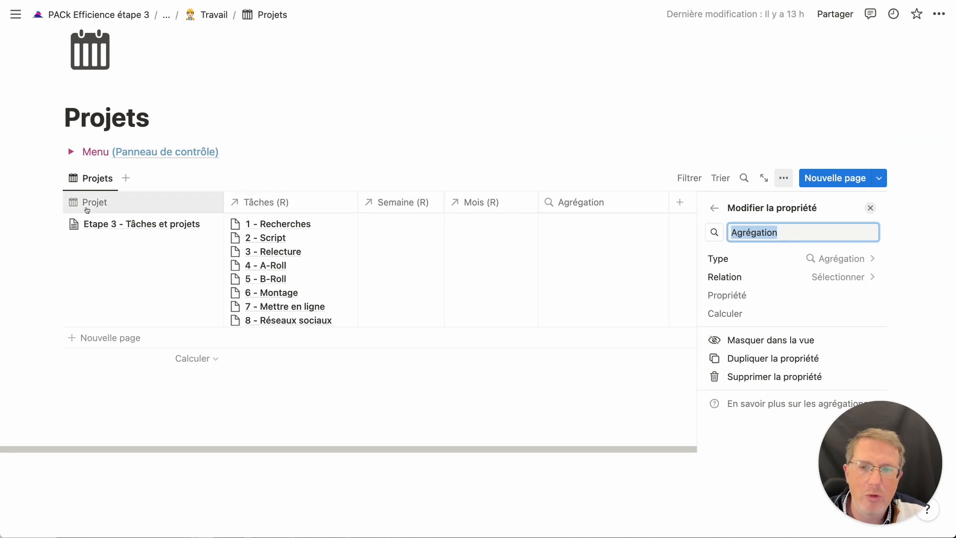
click(768, 276)
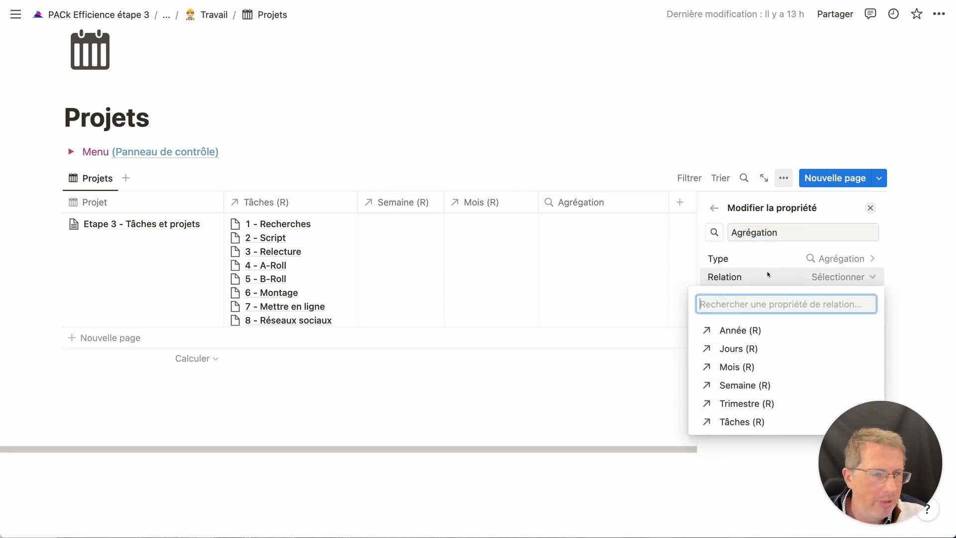
click(753, 423)
click(841, 296)
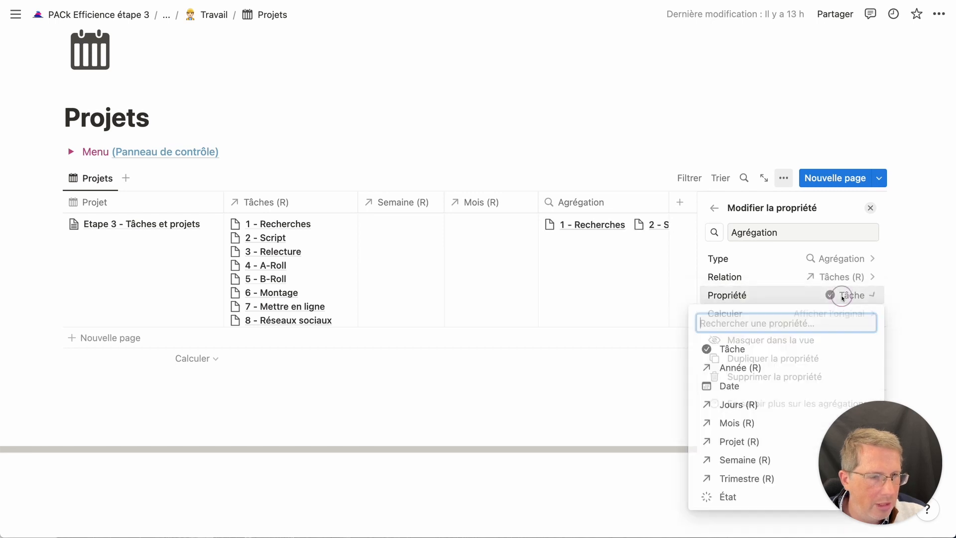
click(729, 496)
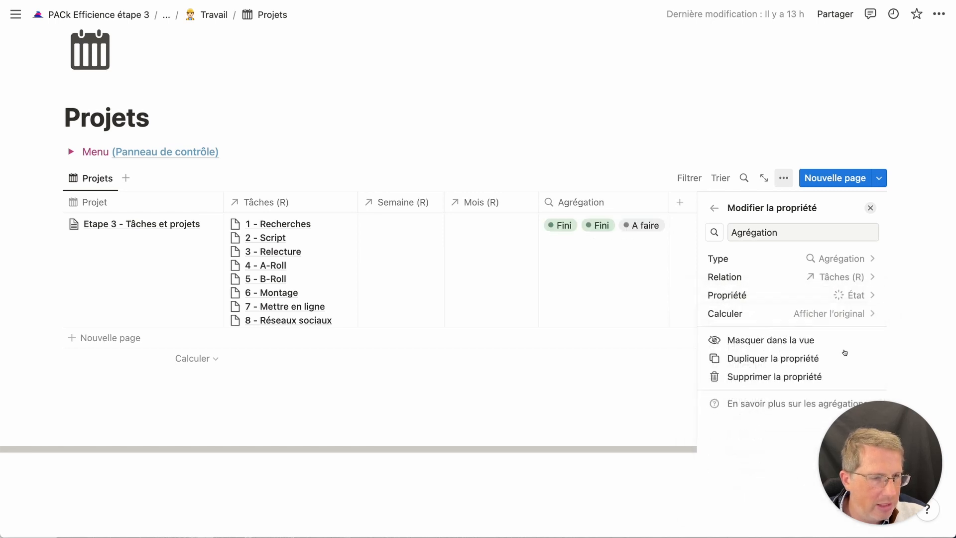
click(849, 314)
mouse_move(772, 391)
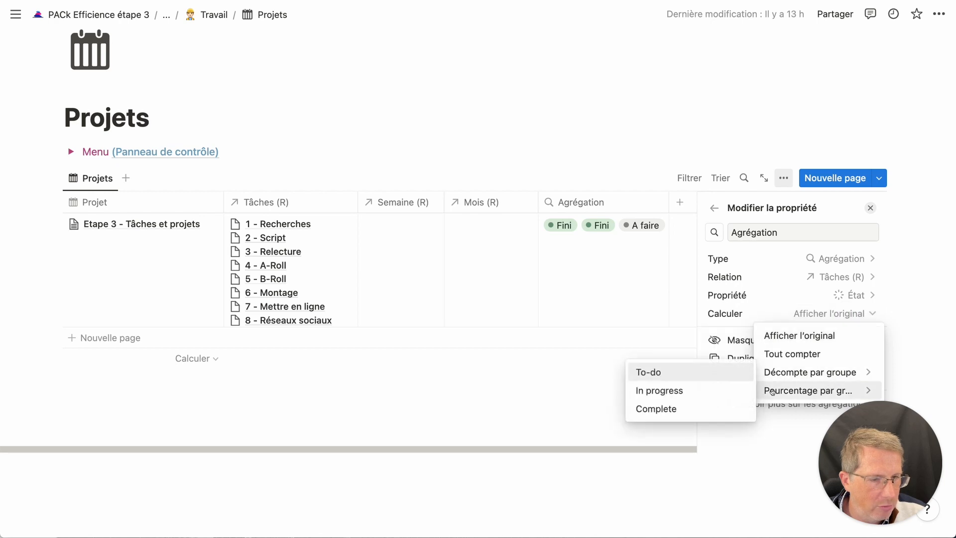
click(656, 408)
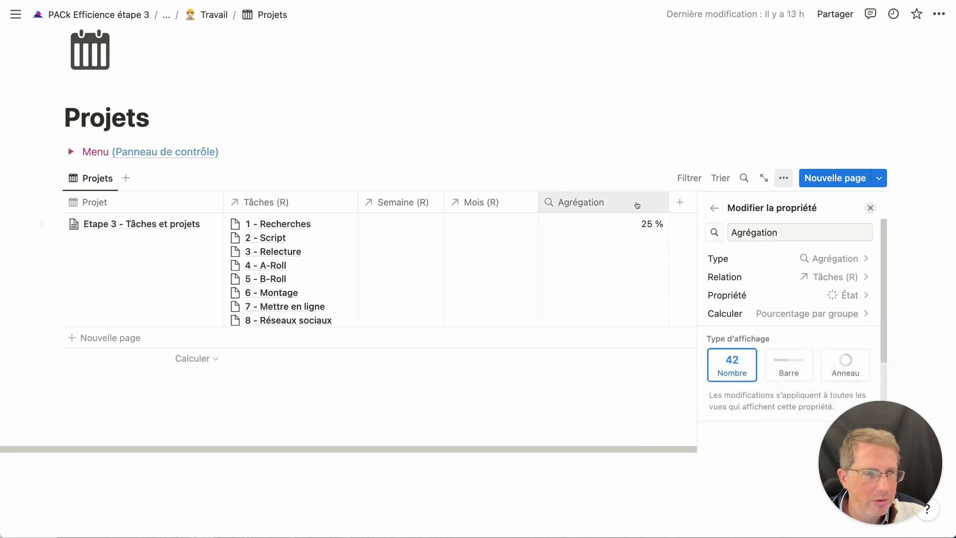
- Narrow the new Agrégation column in the Projets table and rename it Avancement
drag(669, 202, 622, 200)
click(564, 197)
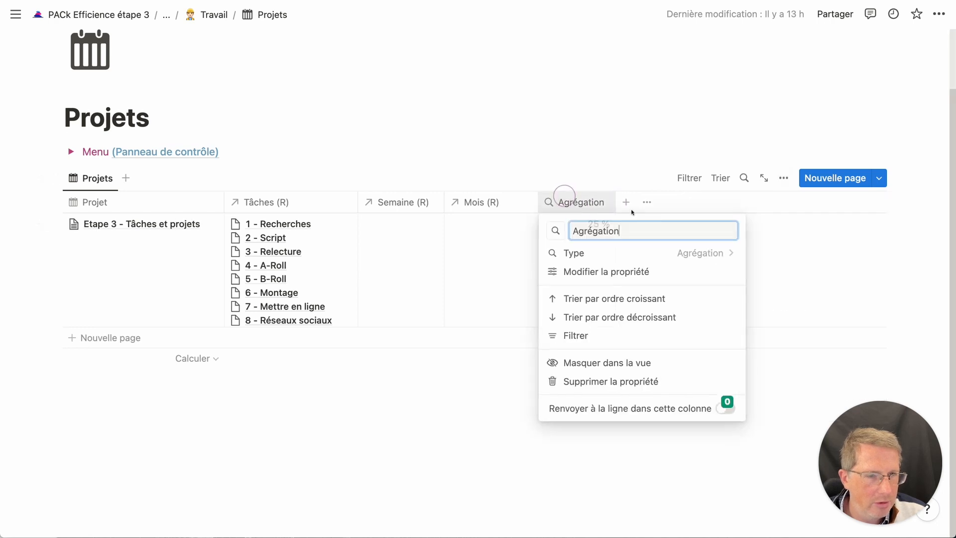
triple_click(659, 234)
text(Avance)
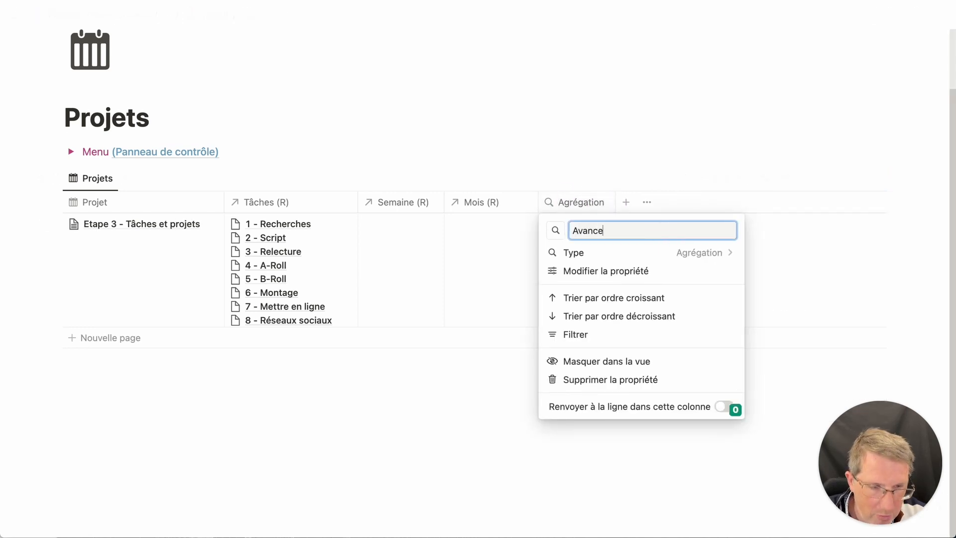
text(ment)
key(Return)
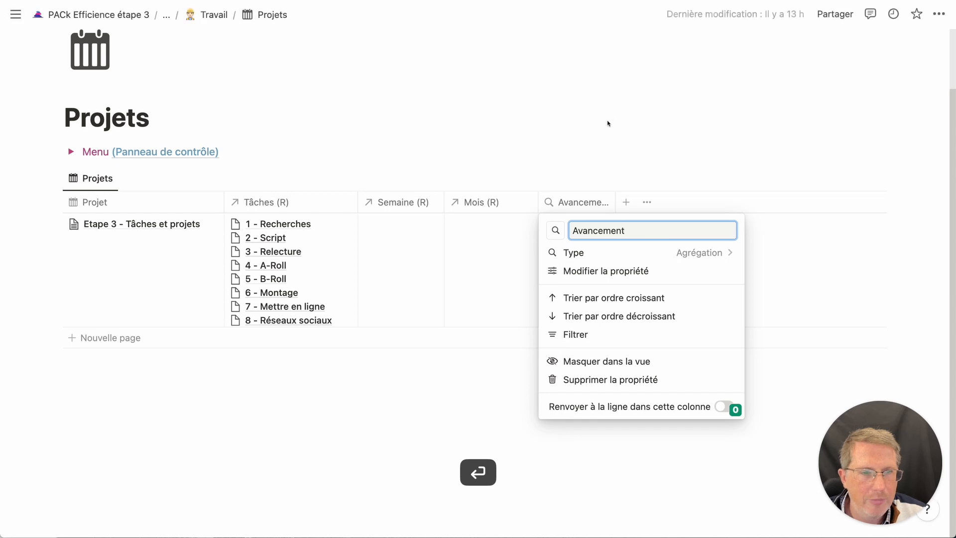
- Move the Avancement column in front of Projet and hide the Semaine (R) and Mois (R) columns from the view
drag(595, 202, 216, 210)
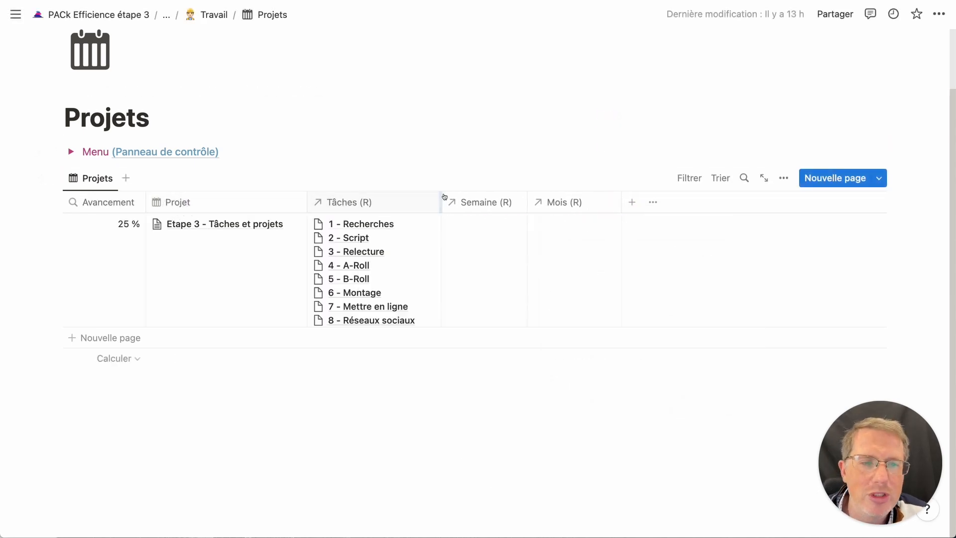
click(485, 202)
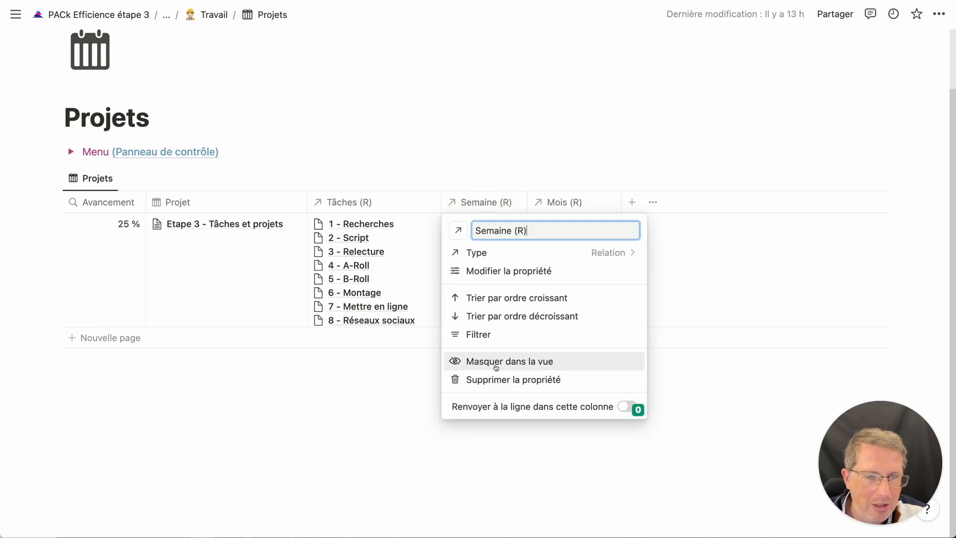
click(496, 363)
click(485, 204)
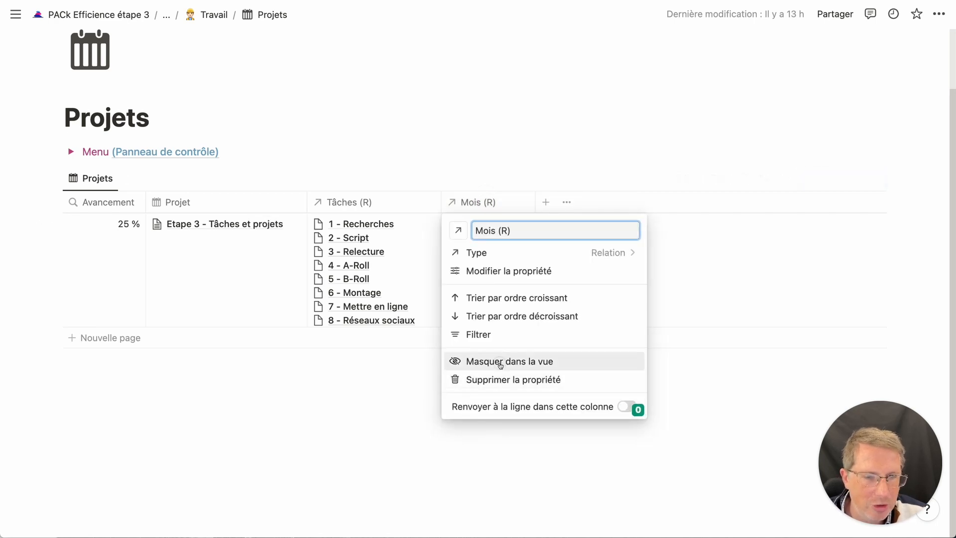
click(496, 363)
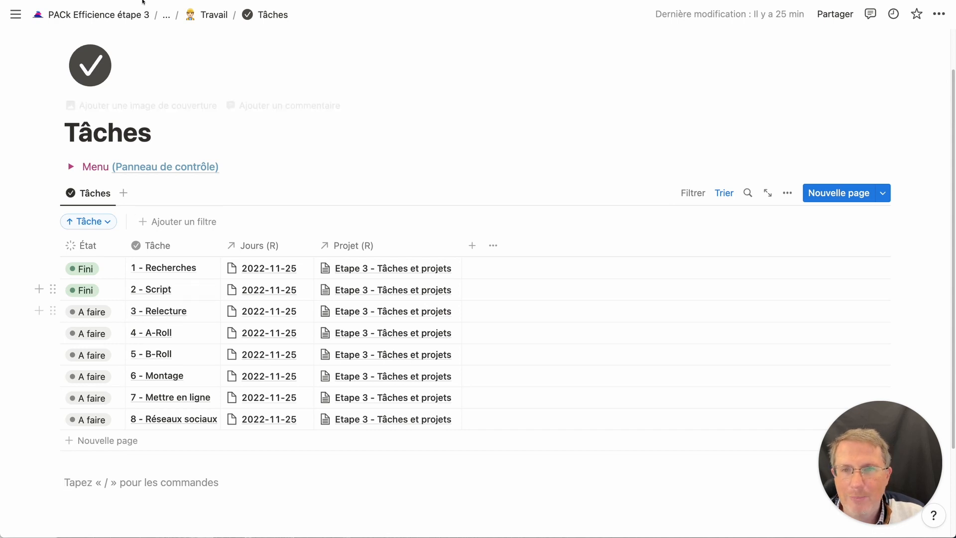
- Return to the Projets page and add a second Agrégation property on relation Tâches (R), calculated with Tout compter
click(239, 1)
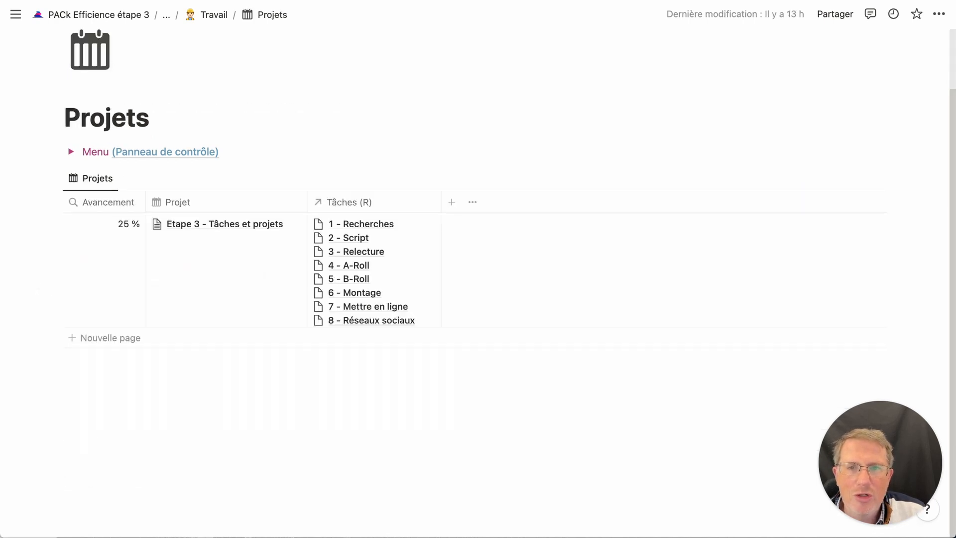
click(452, 204)
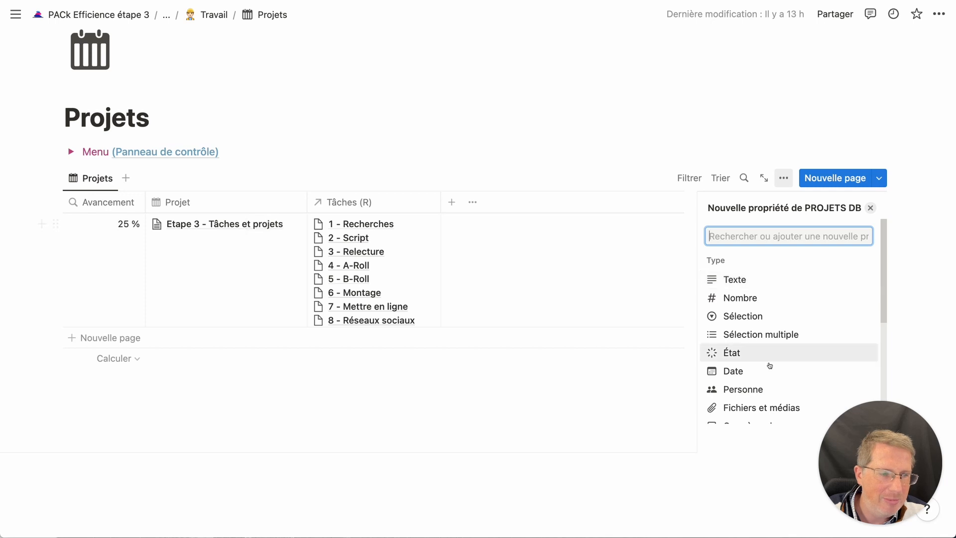
scroll(769, 367, down, 3)
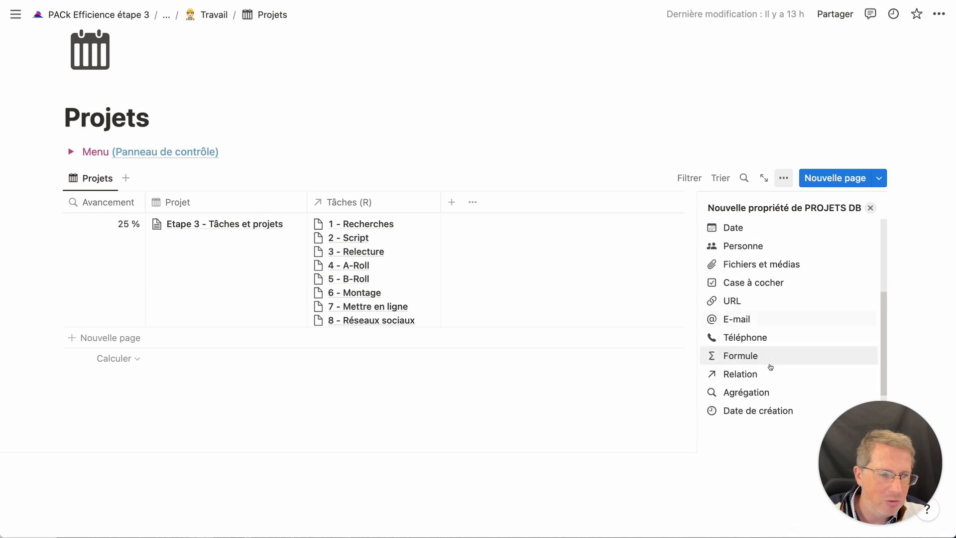
click(760, 393)
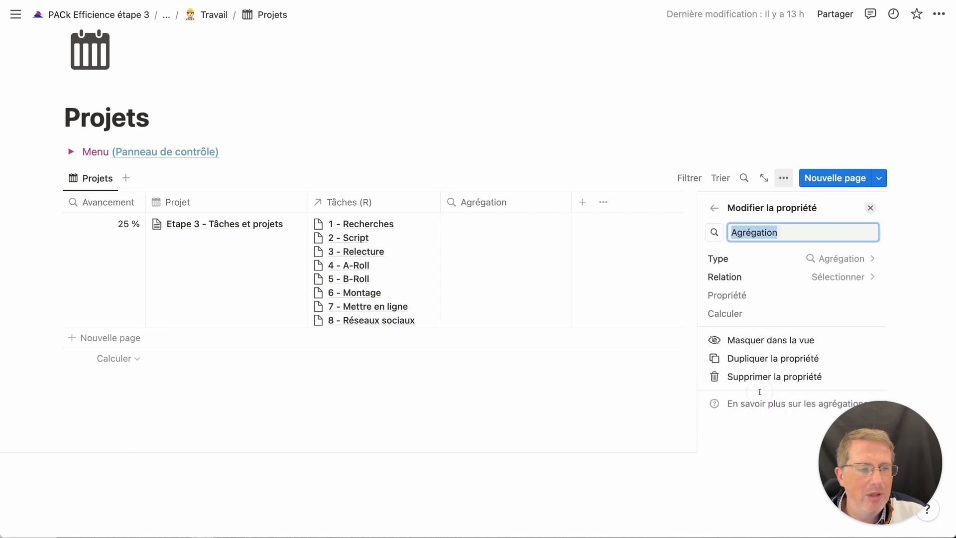
click(839, 280)
click(725, 420)
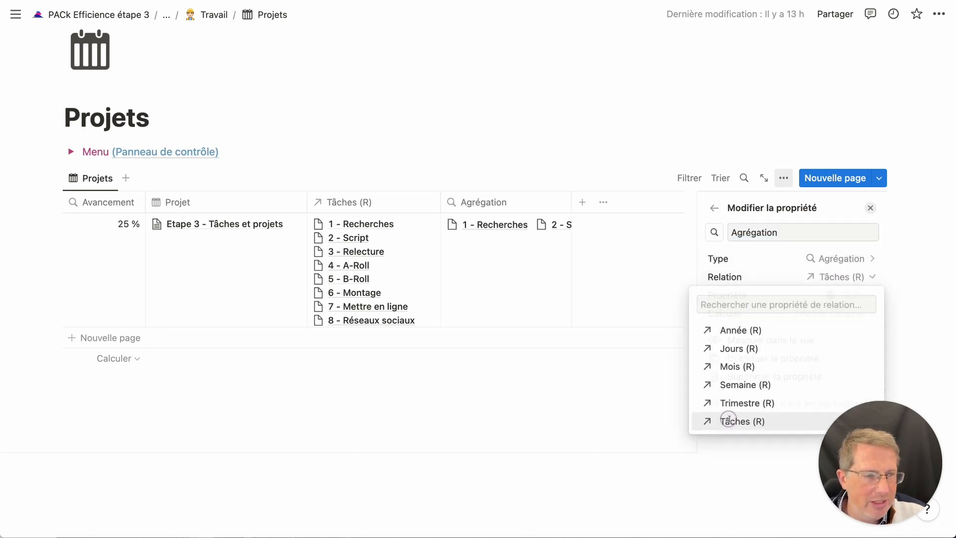
click(806, 314)
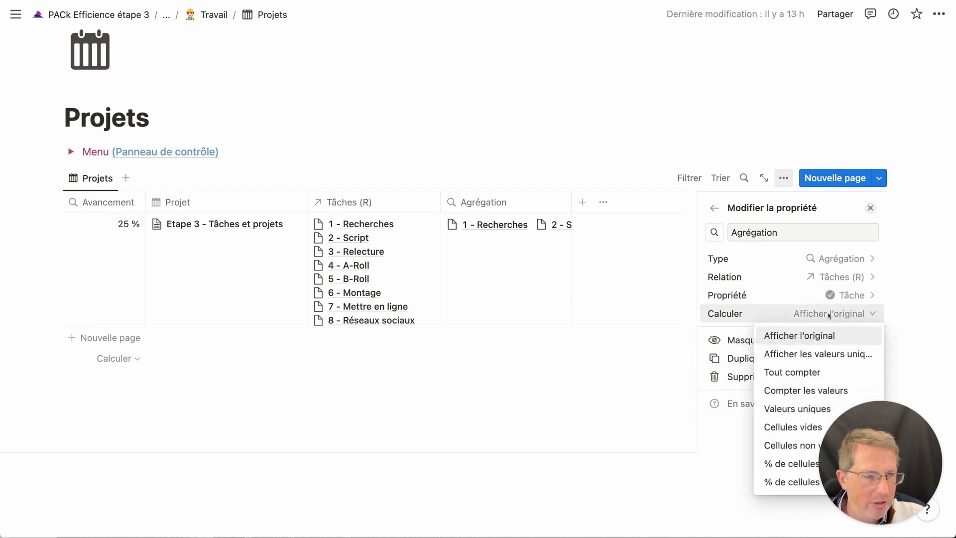
click(788, 372)
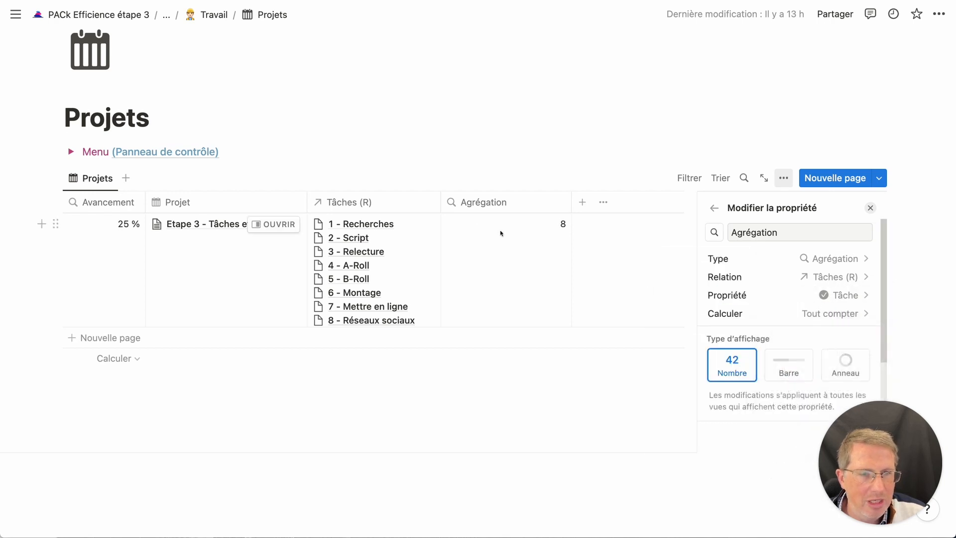
- Rename the second Agrégation property nbTâches and narrow its column
click(472, 202)
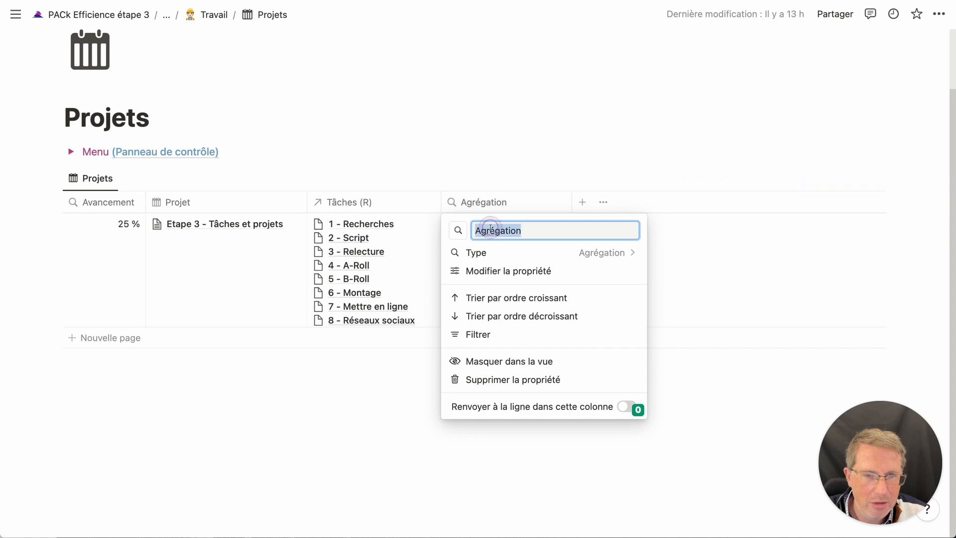
text(nbTâc)
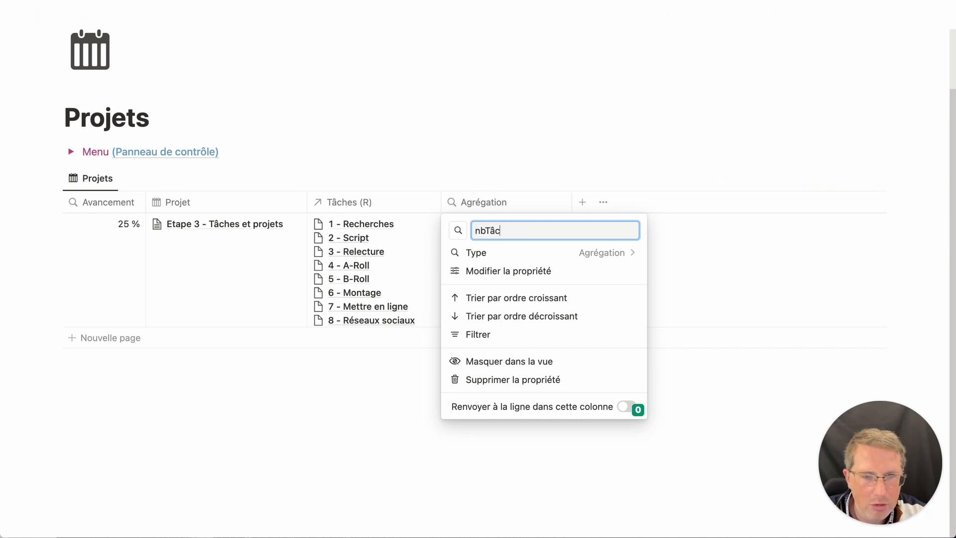
text(hes)
key(Return)
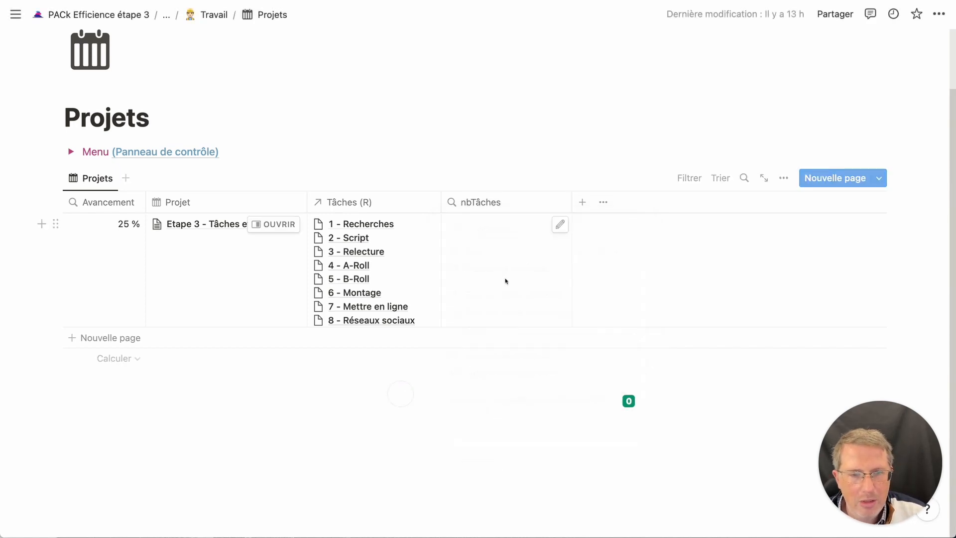
drag(570, 203, 511, 207)
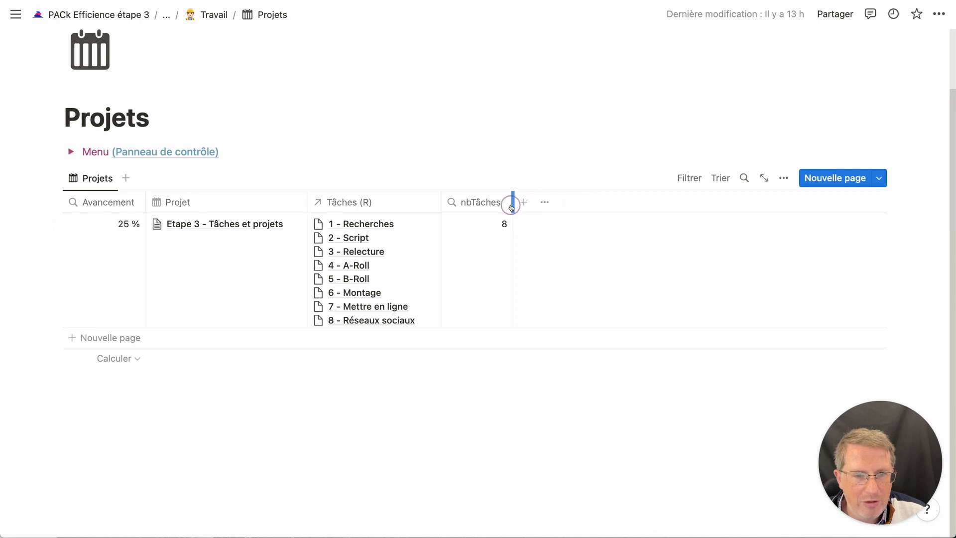
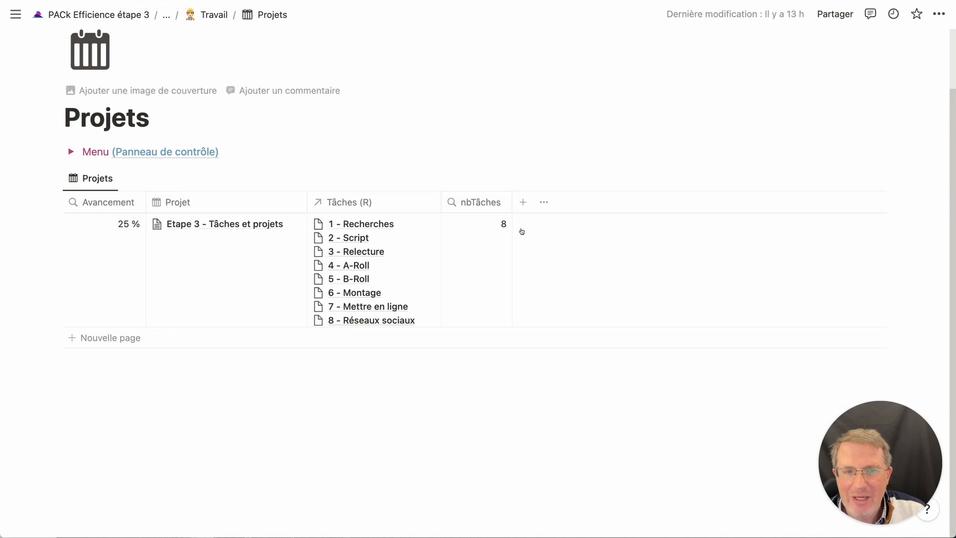
click(529, 204)
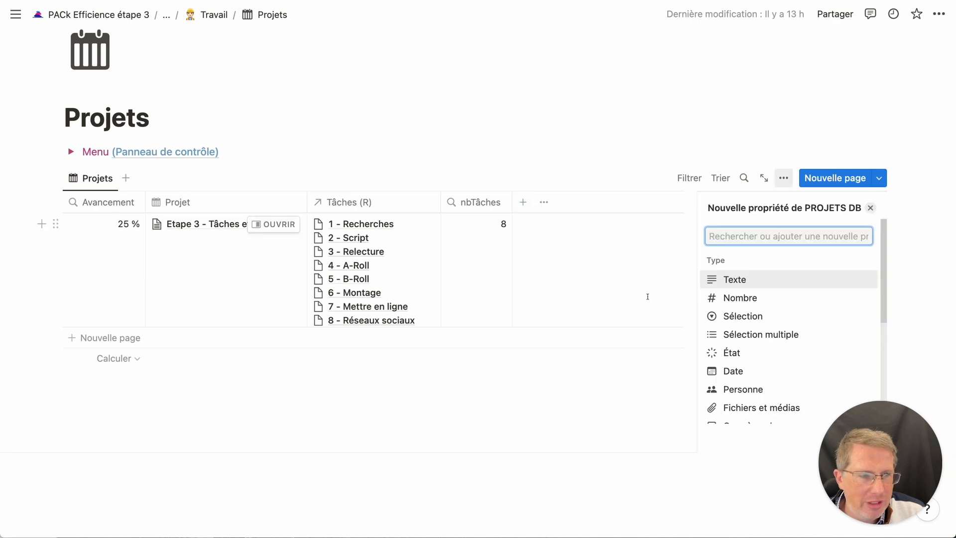
scroll(781, 338, down, 5)
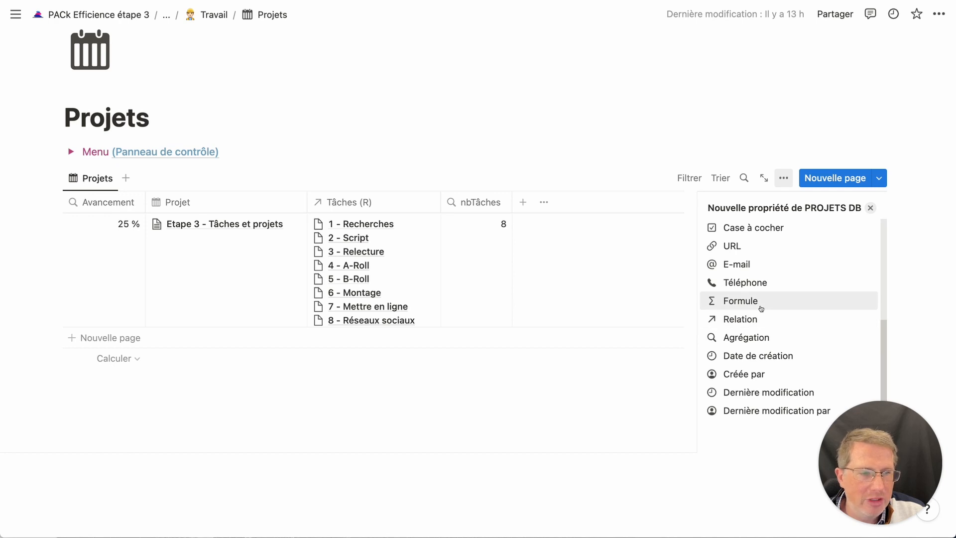
click(519, 204)
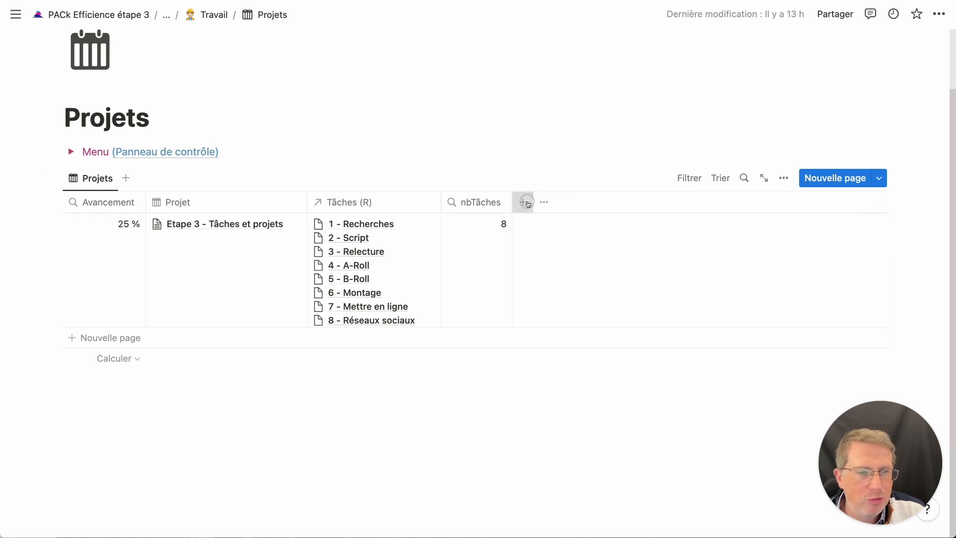
- Add a third Agrégation property to the Projets table, based on the relation Tâches (R)
click(521, 202)
scroll(788, 348, down, 5)
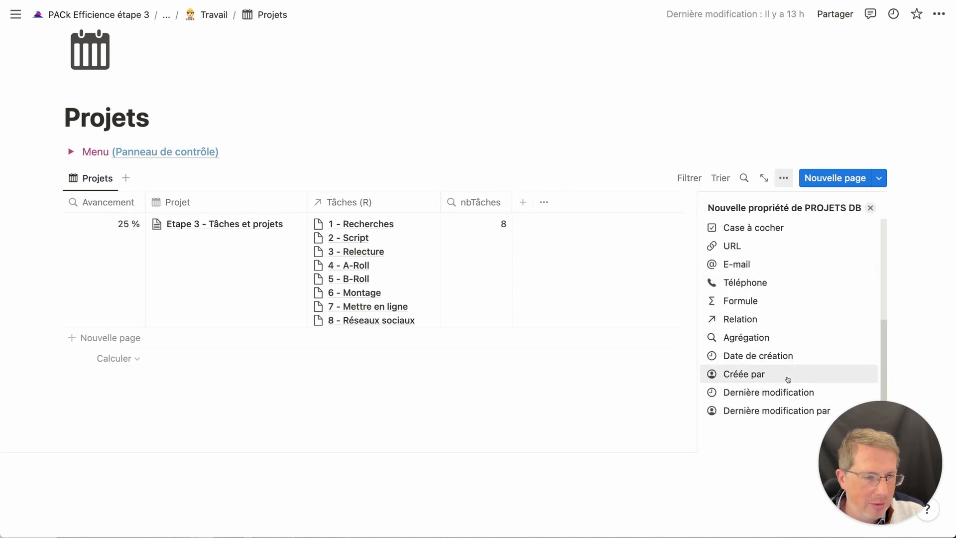
click(761, 337)
click(840, 277)
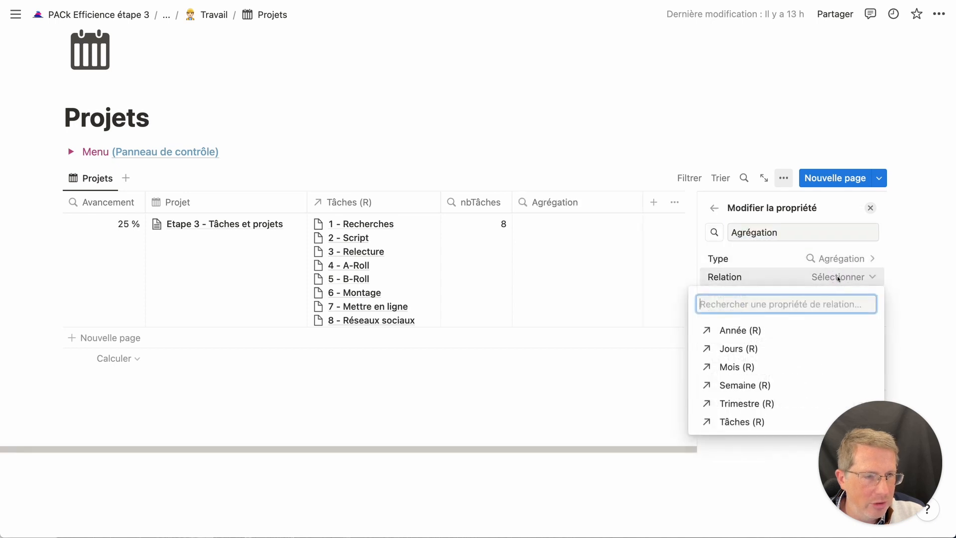
click(747, 420)
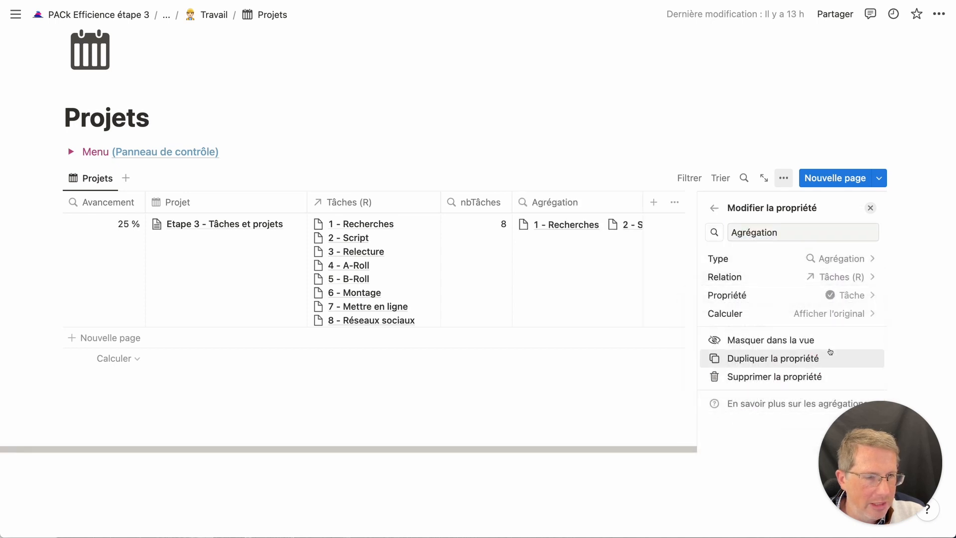
- Base the new Agrégation on the État property and calculate it with Décompte par groupe for Complete
click(846, 294)
click(728, 493)
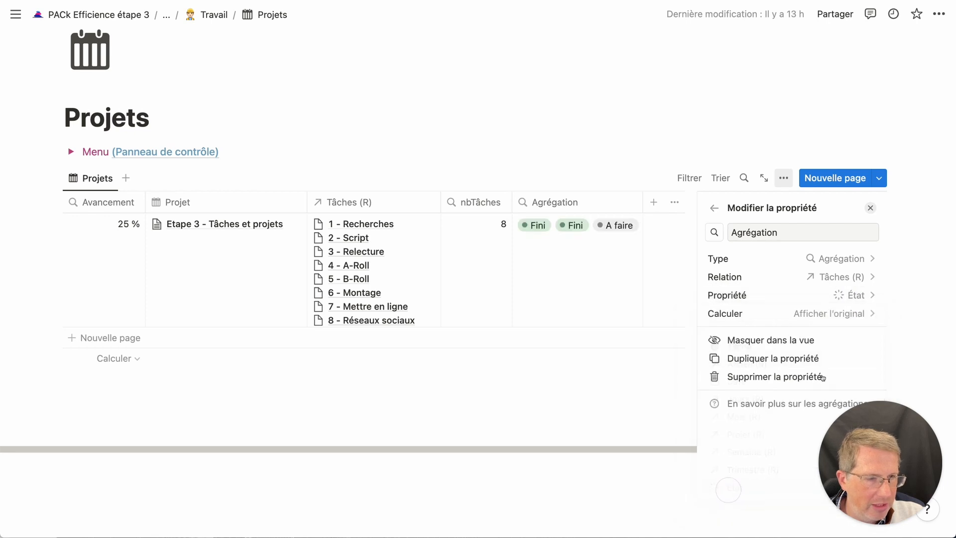
click(836, 314)
mouse_move(806, 372)
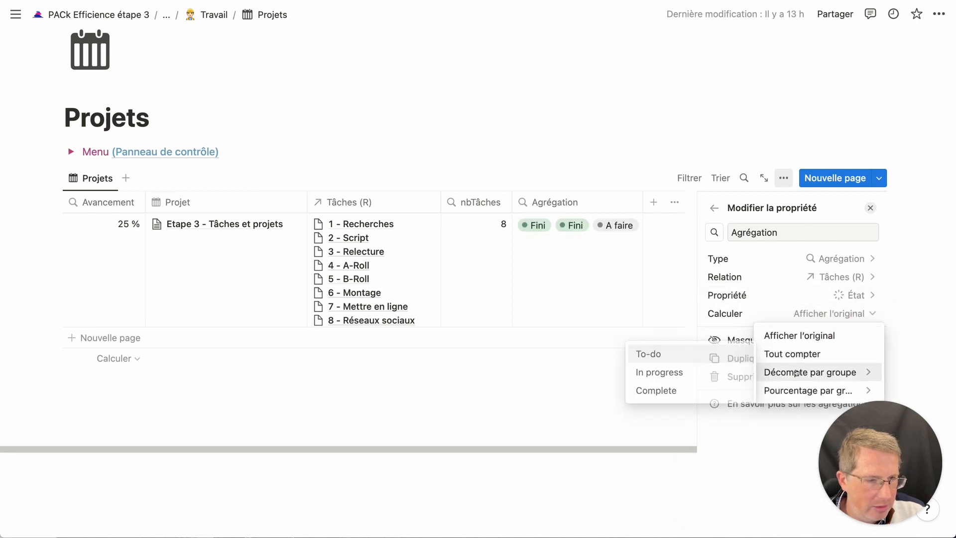
click(691, 389)
click(592, 380)
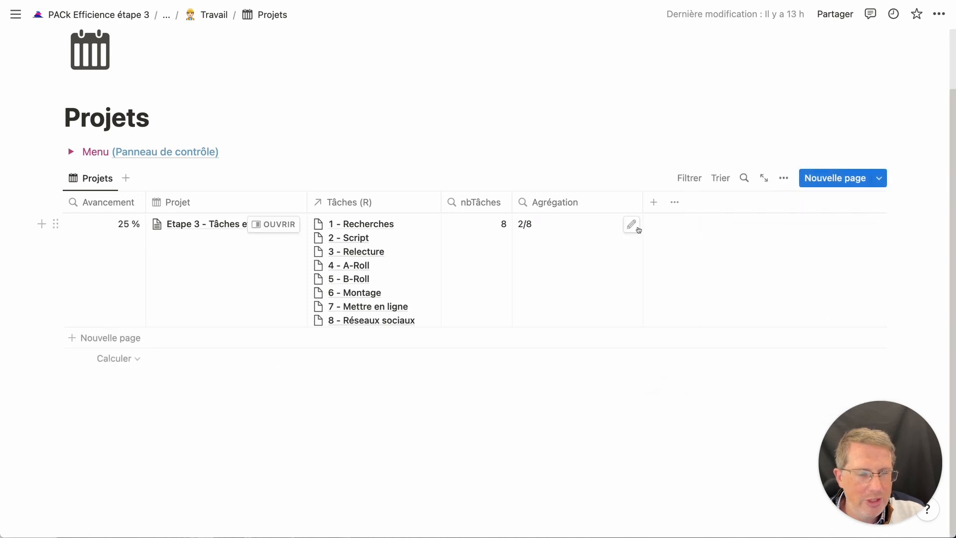
- Narrow the new Agrégation column in the Projets table
click(631, 225)
click(596, 228)
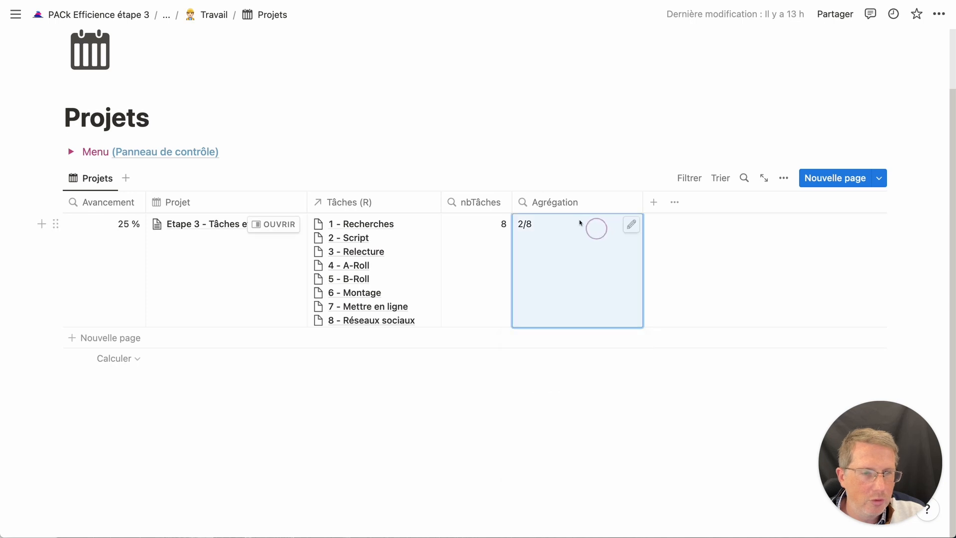
click(524, 224)
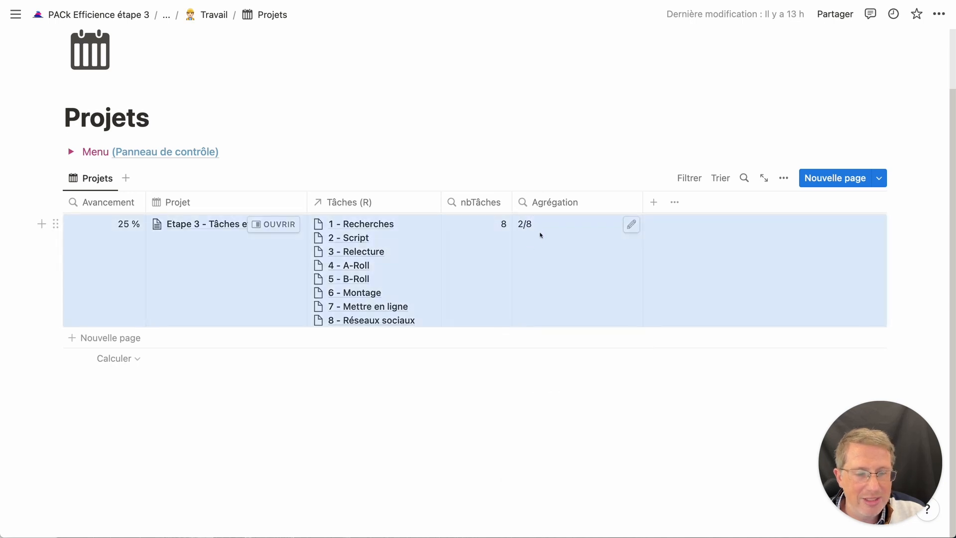
click(576, 203)
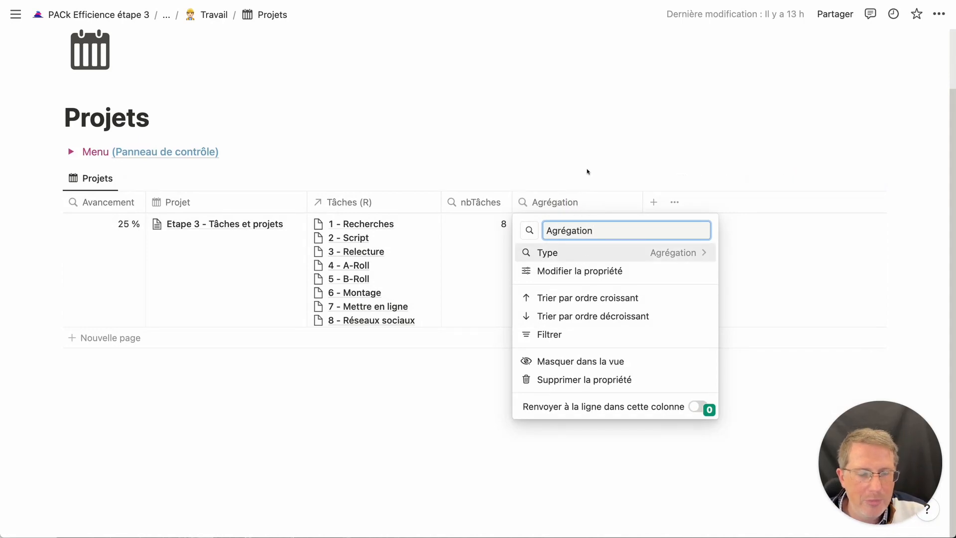
key(Escape)
- Change the new Agrégation property's type to Formule and rename it Etape suivante
click(553, 202)
click(639, 255)
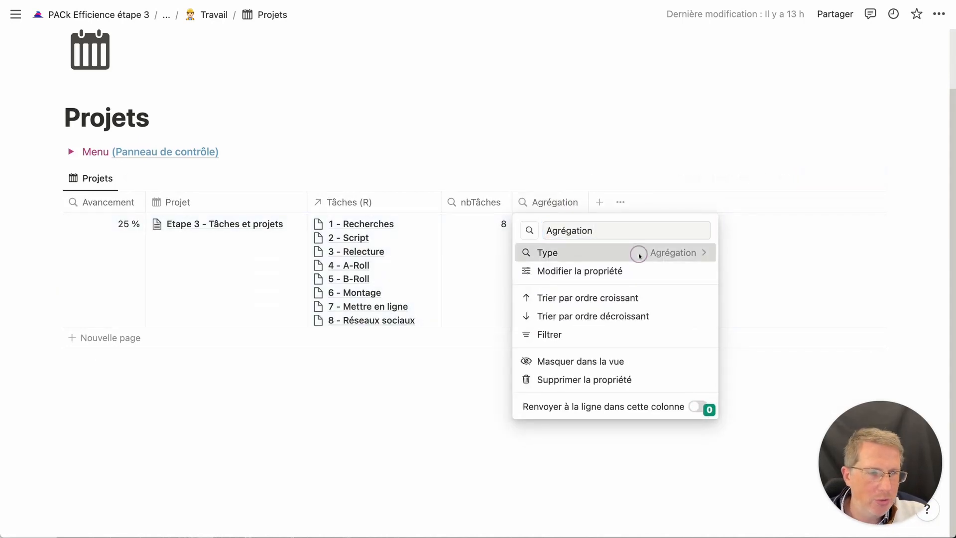
scroll(636, 413, down, 3)
click(595, 411)
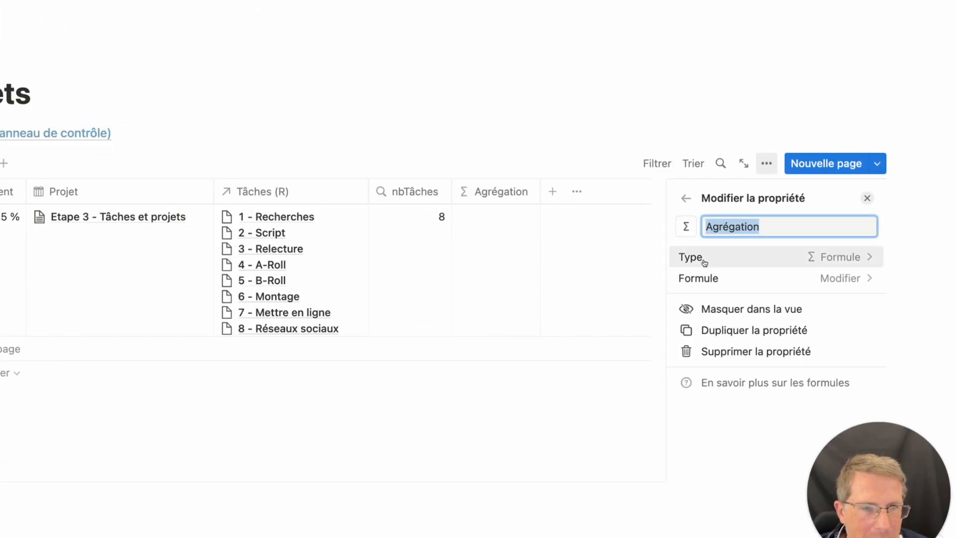
text(Etape suivante)
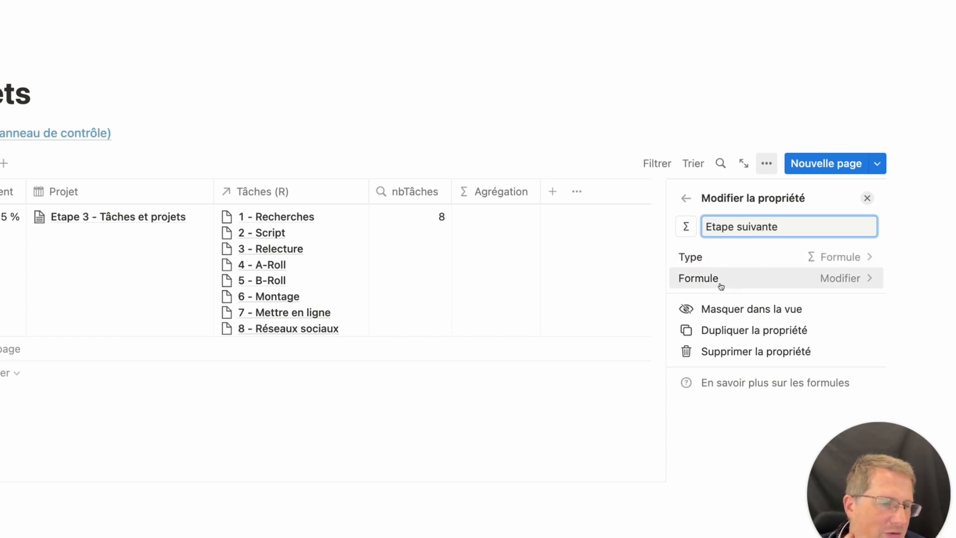
- Enter prop("Avancement")/(100/prop("nbTâches")) as the formula of Etape suivante
click(720, 286)
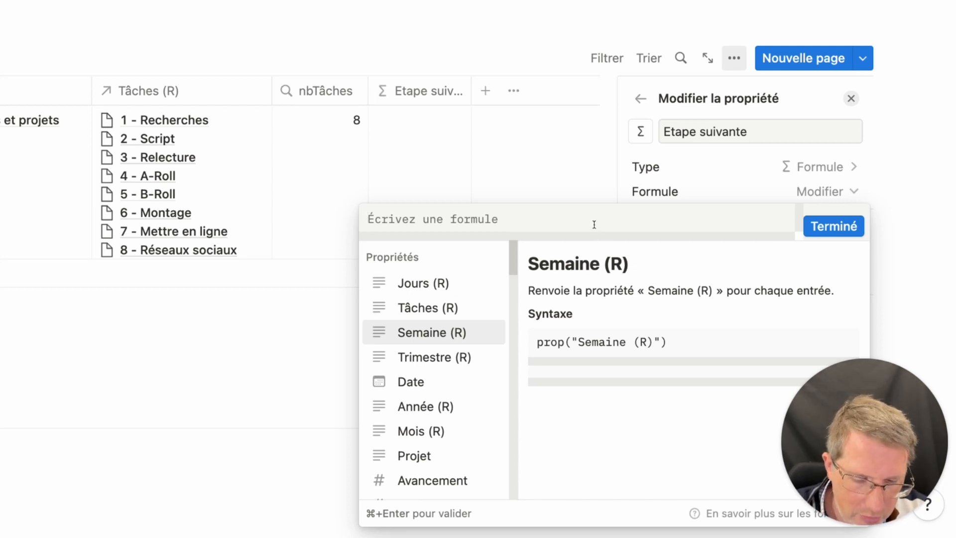
text(100/)
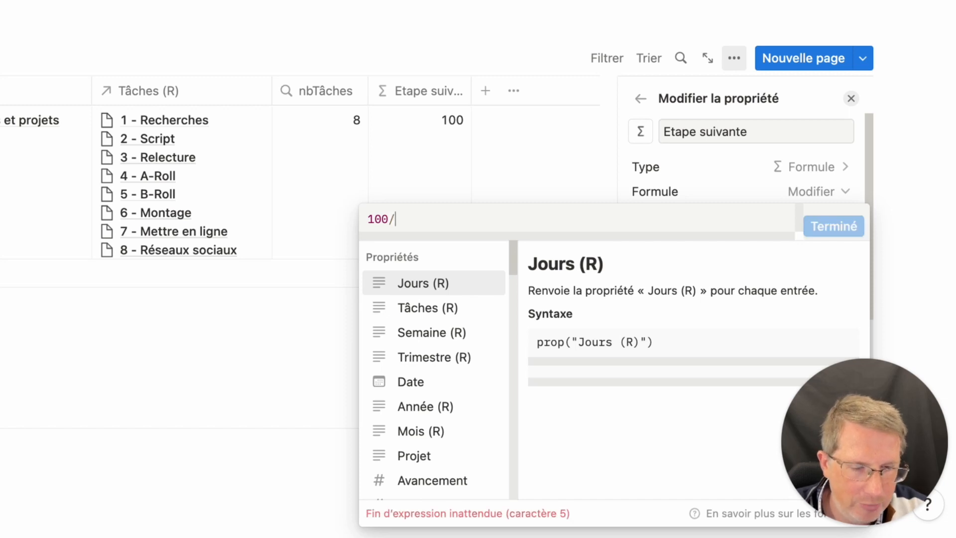
text(prop("nb)
key(Return)
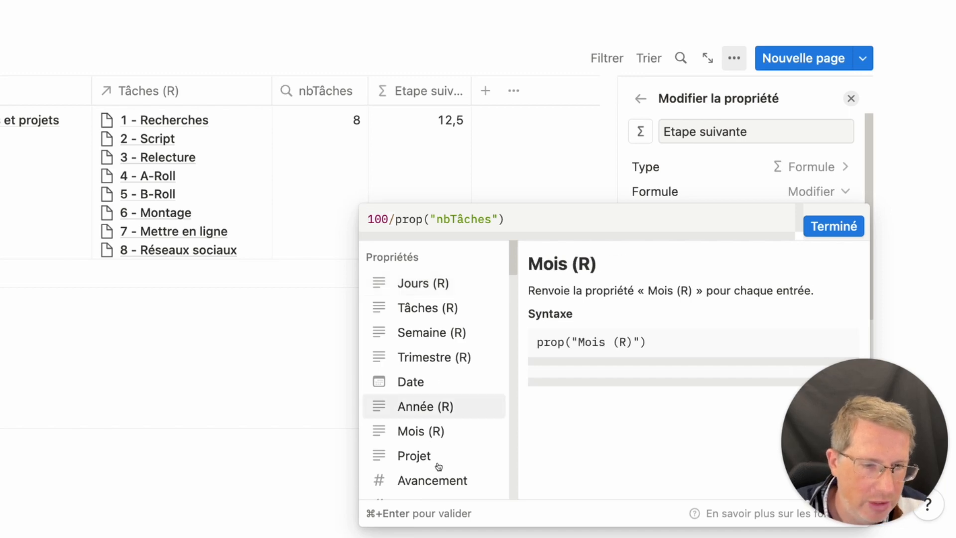
click(448, 480)
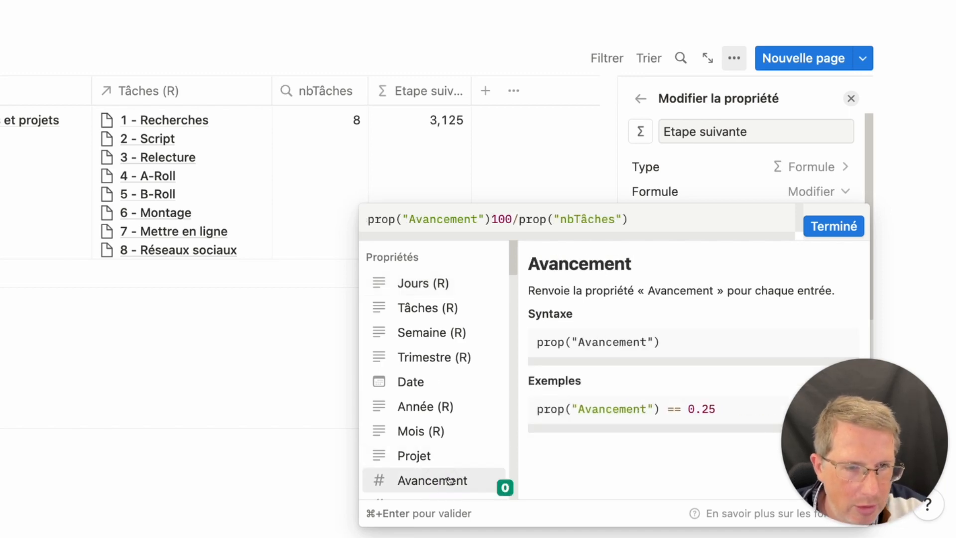
text(/()
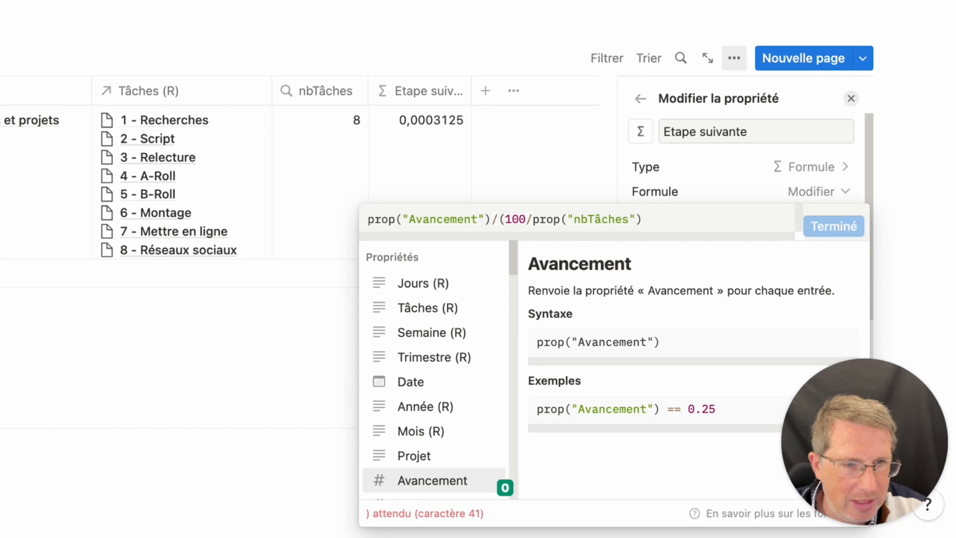
click(682, 216)
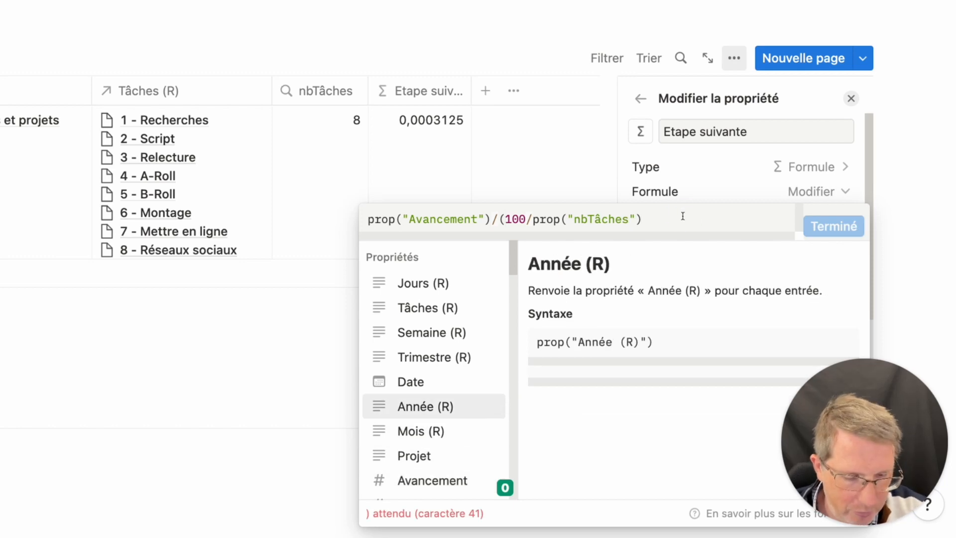
text())
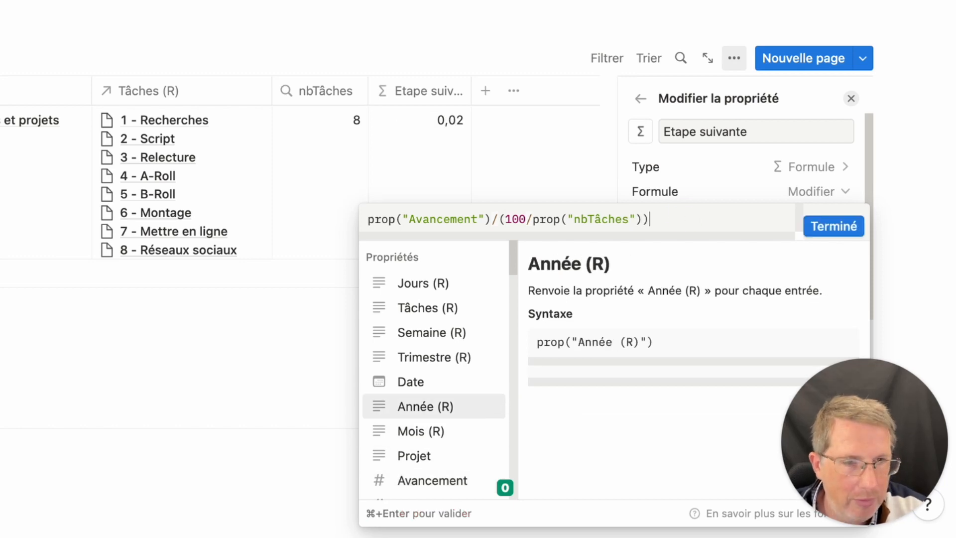
- Extend the Etape suivante formula to ((prop("Avancement")/(100/prop("nbTâches")))*100)+1, validate it and close the property settings
click(365, 220)
text(()
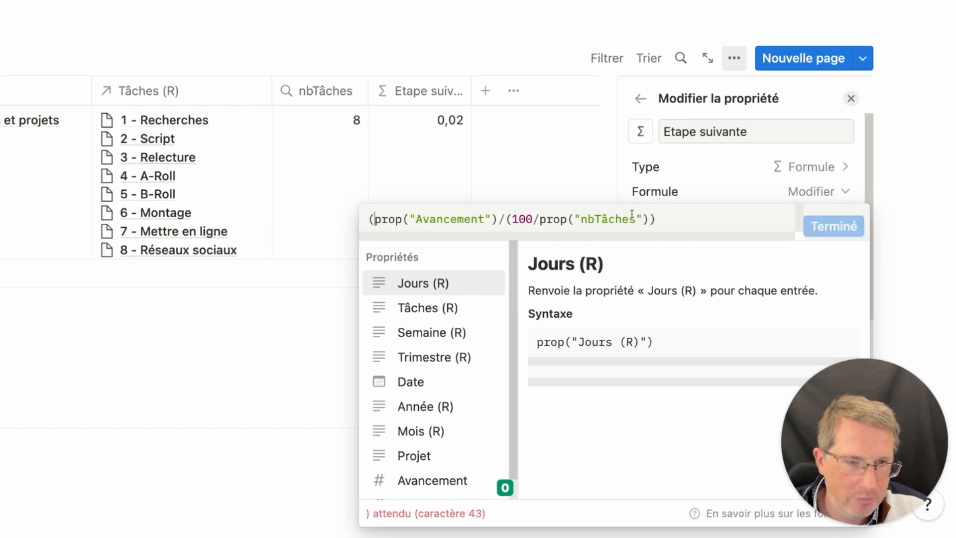
click(702, 215)
text())
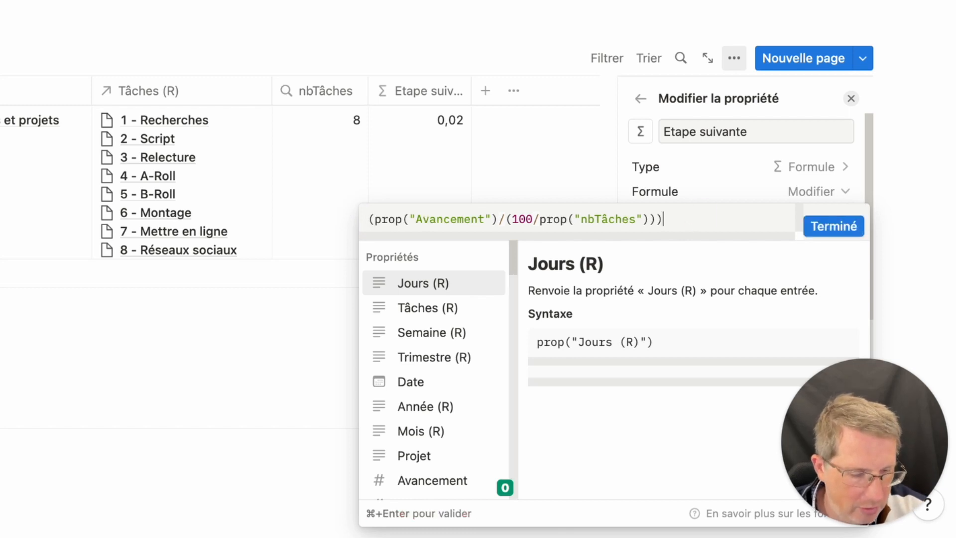
text(*)
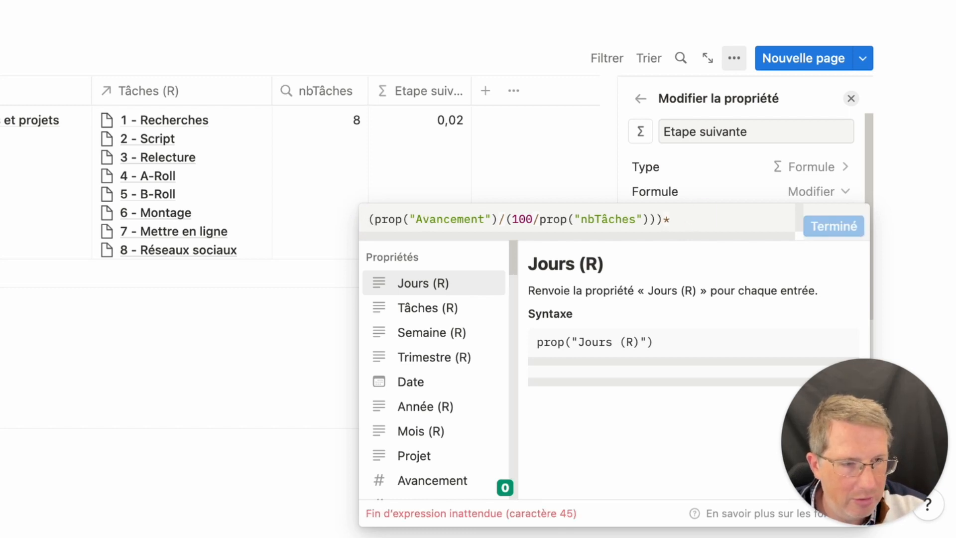
text(100)
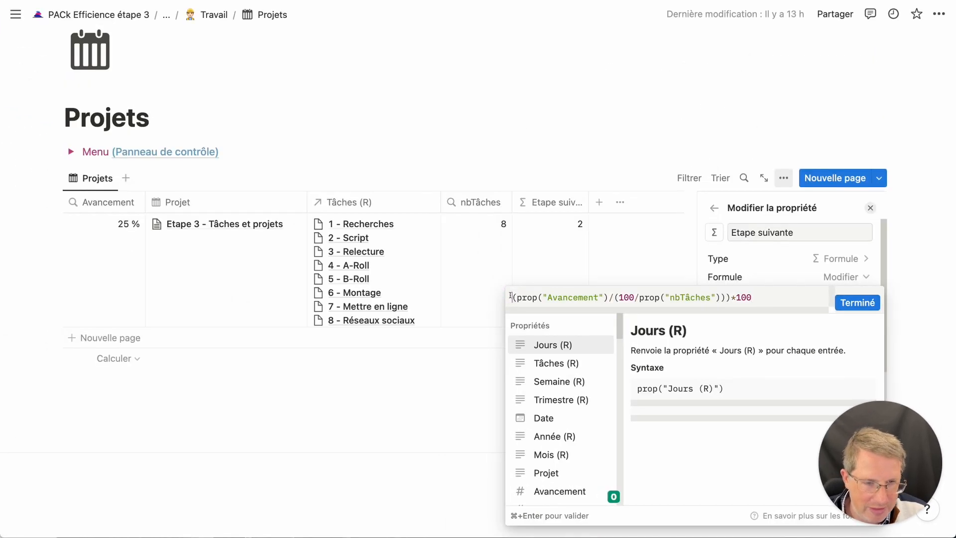
text(()
click(780, 295)
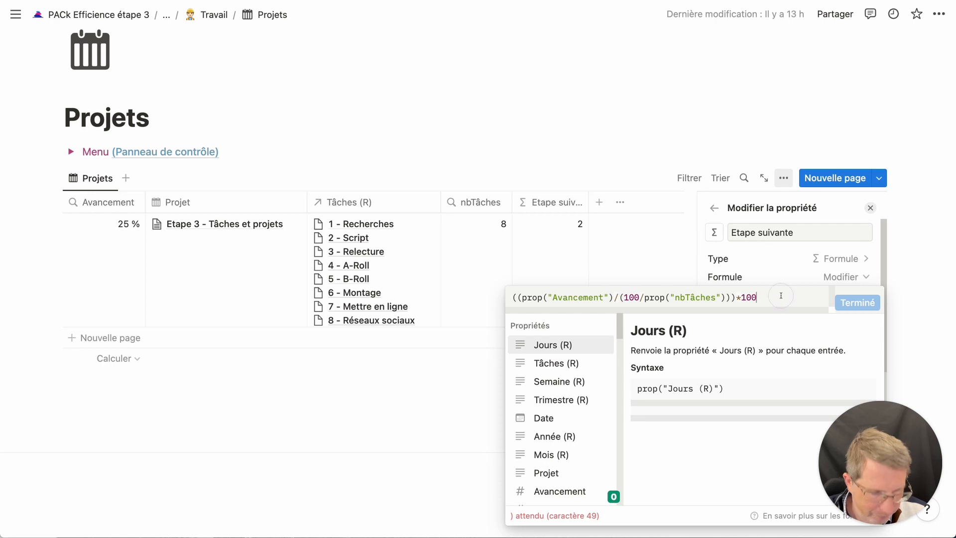
text()+1)
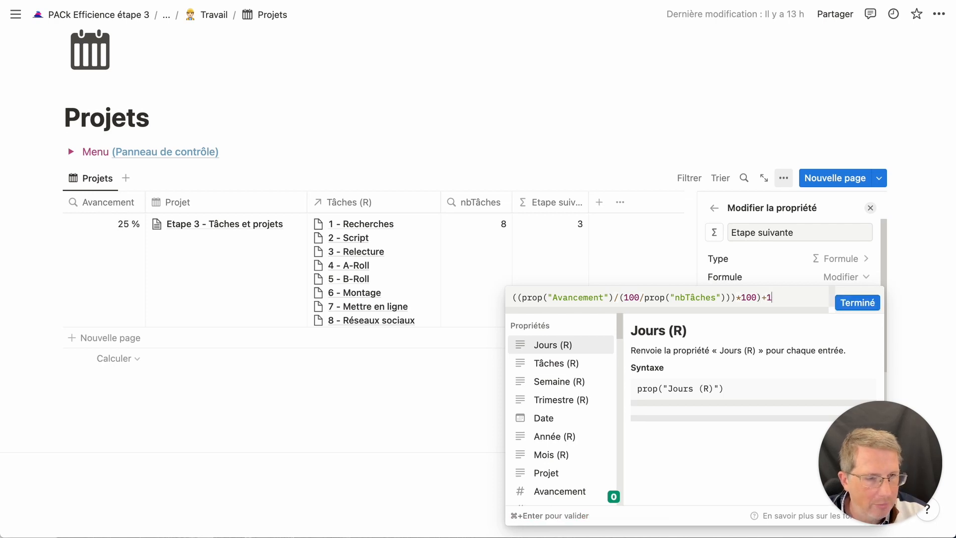
click(858, 302)
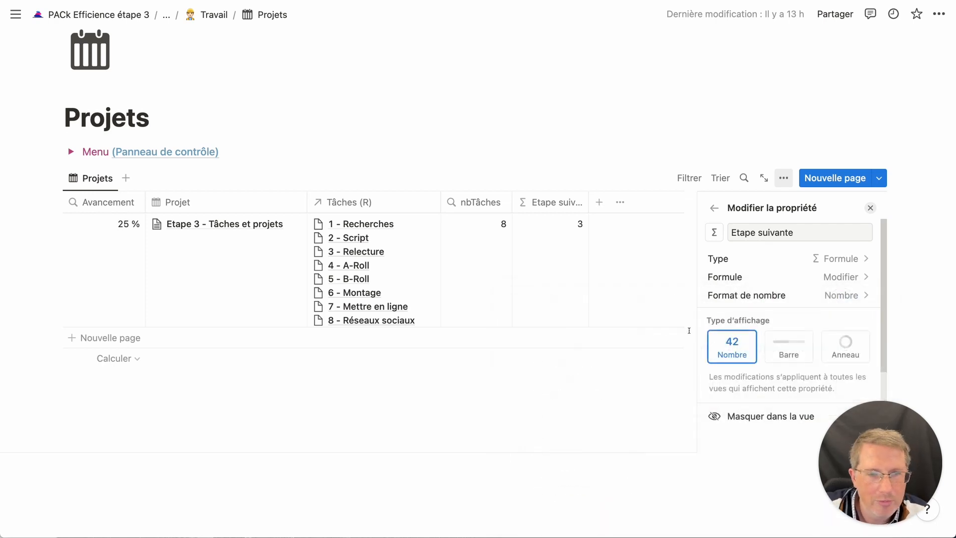
click(870, 207)
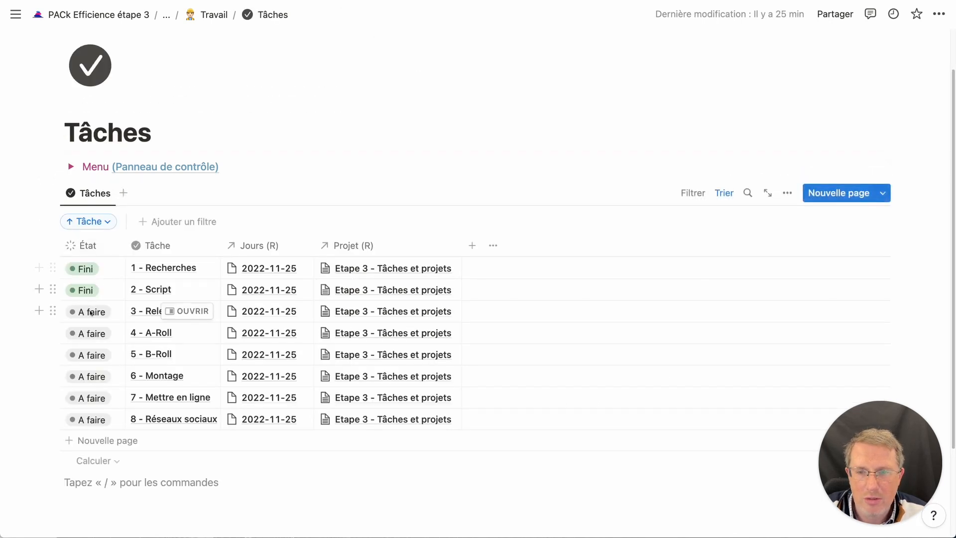
- On the Tâches page, set the État of task 3 - Relecture to Fini
click(87, 311)
click(90, 451)
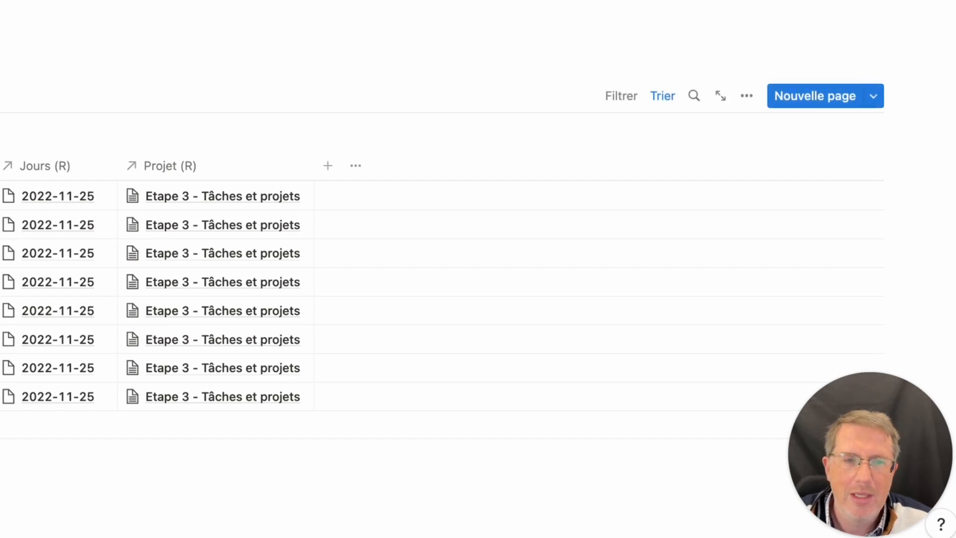
- Add an Agrégation property to the Tâches table and base it on the Projet (R) relation
click(331, 165)
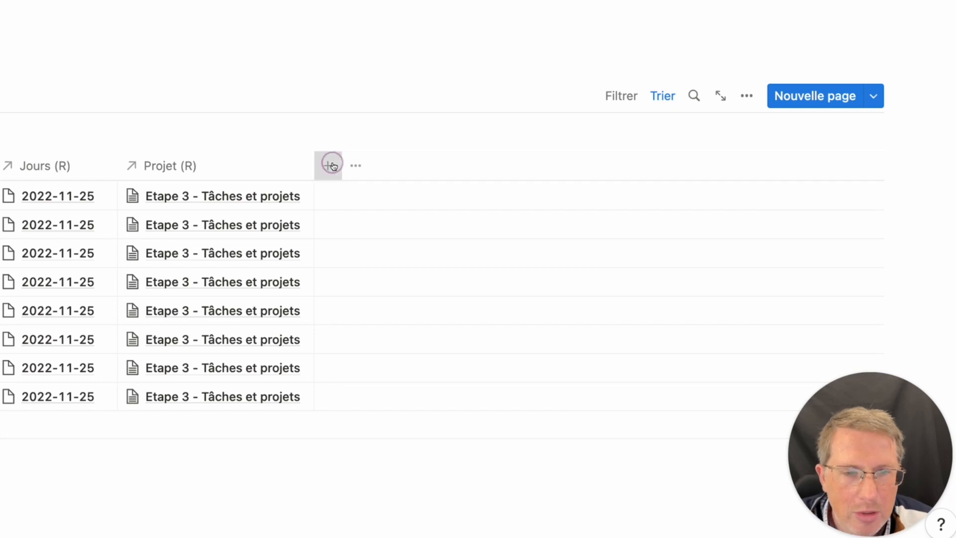
scroll(750, 309, down, 1)
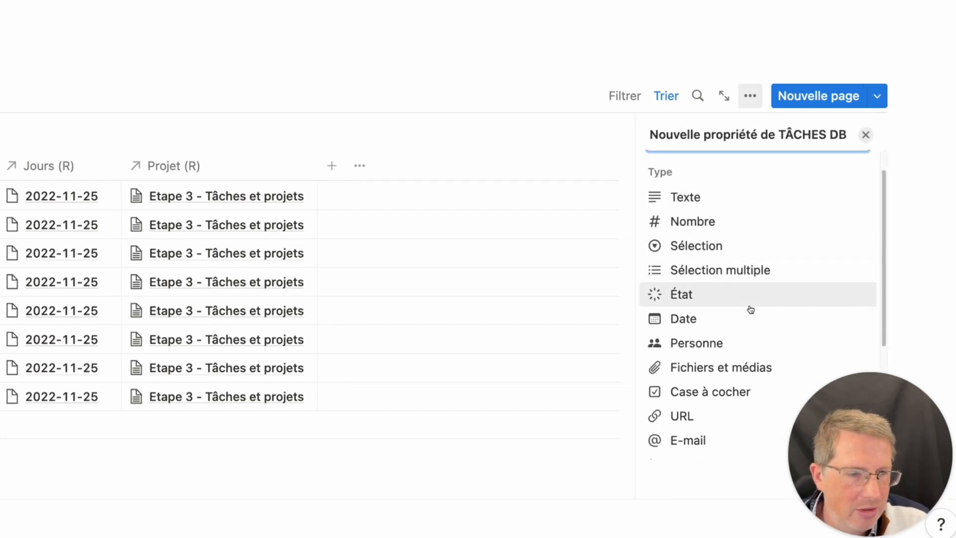
scroll(751, 309, down, 5)
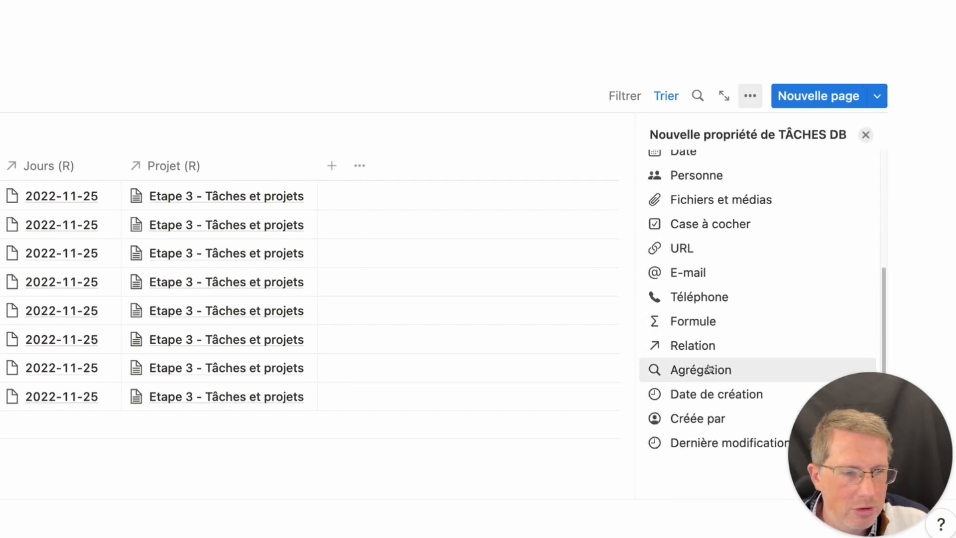
click(708, 368)
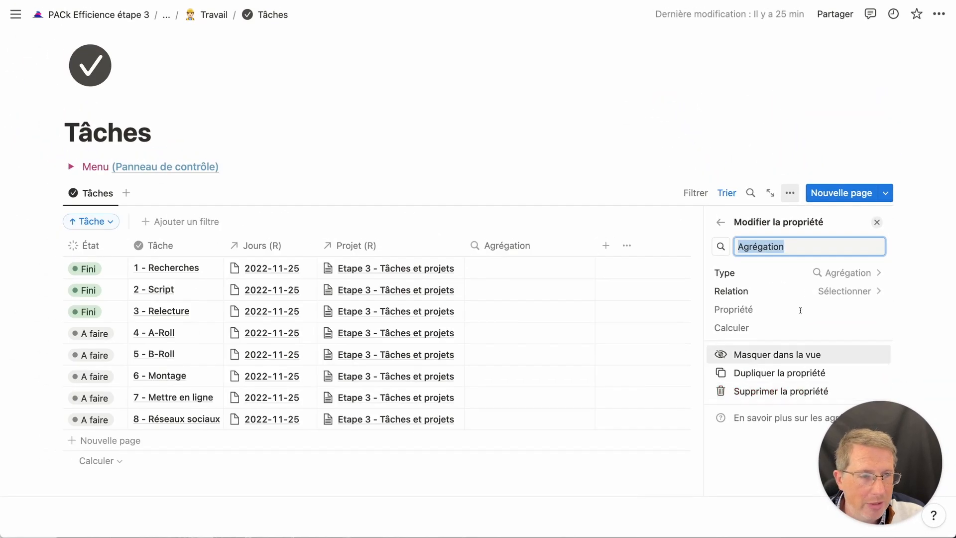
click(832, 291)
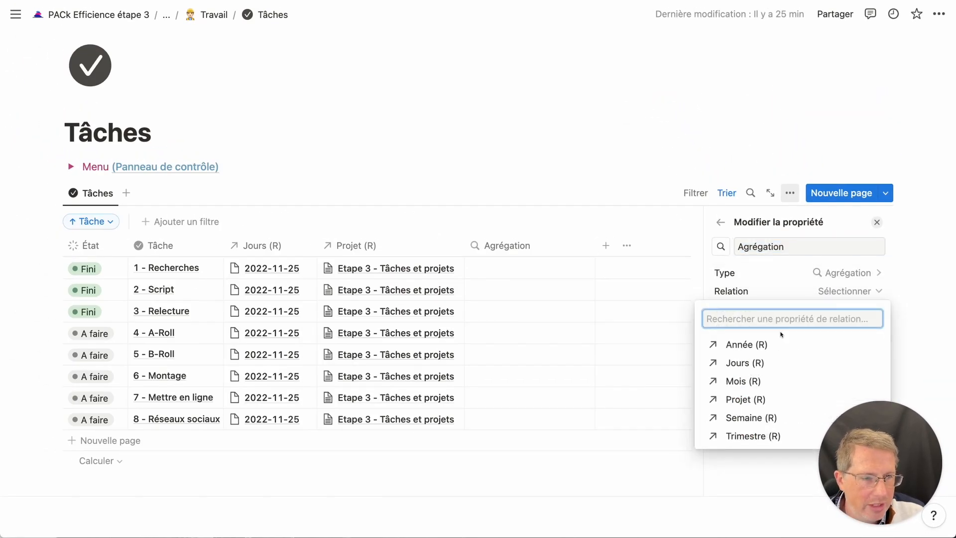
click(746, 399)
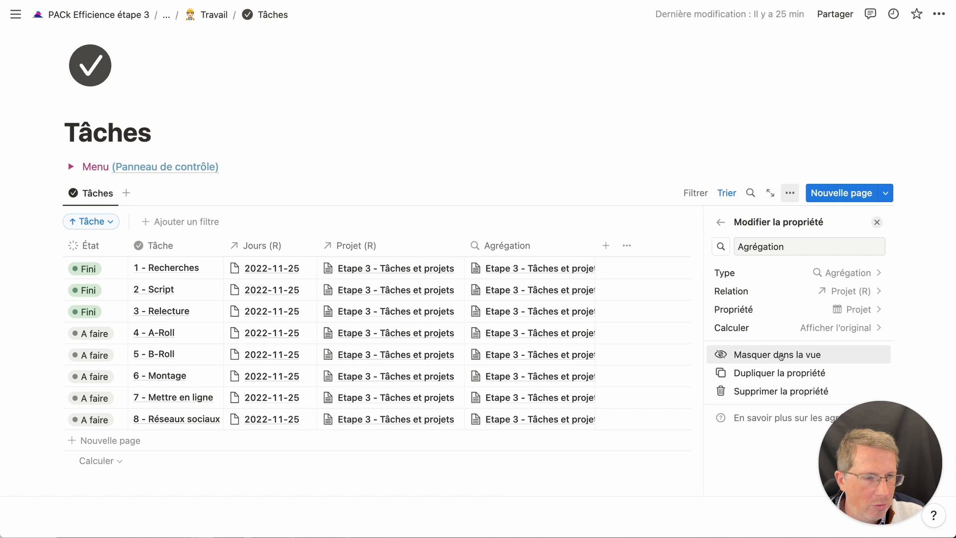
- Make the new rollup retrieve the Etape suivante property and calculate its Minimum
click(816, 333)
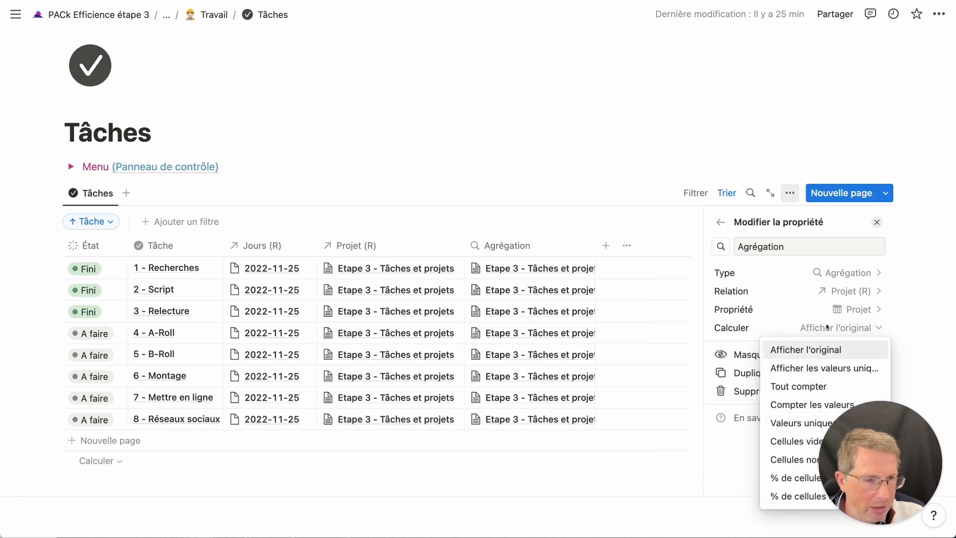
click(846, 309)
click(849, 309)
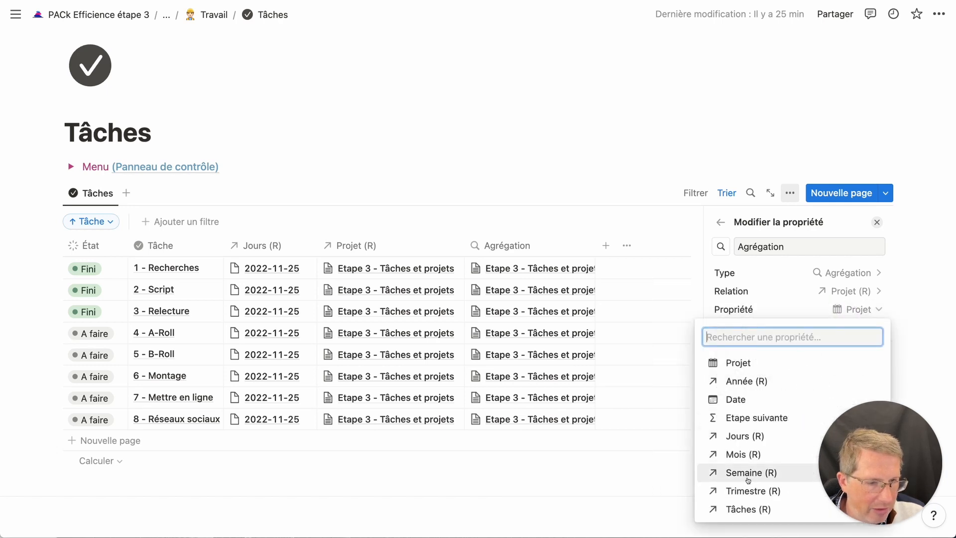
click(755, 421)
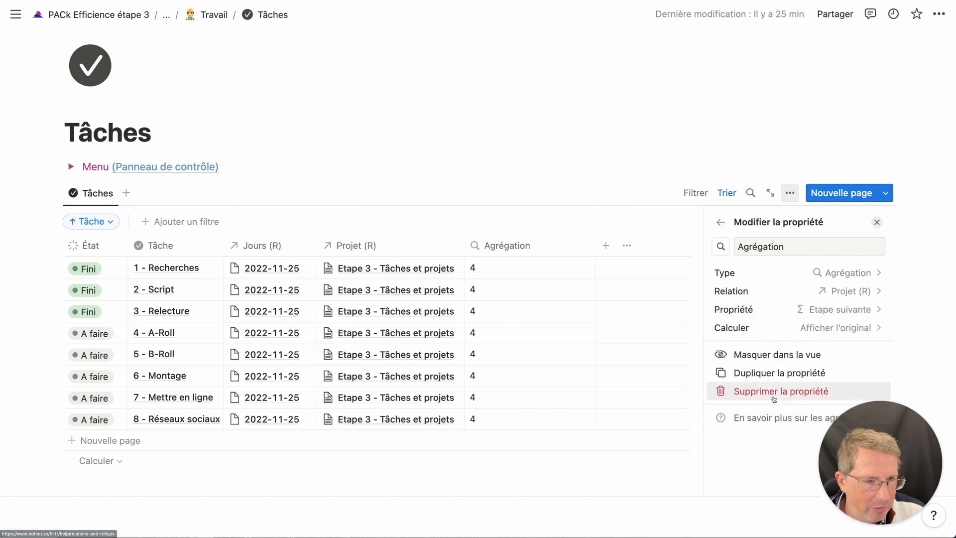
click(823, 333)
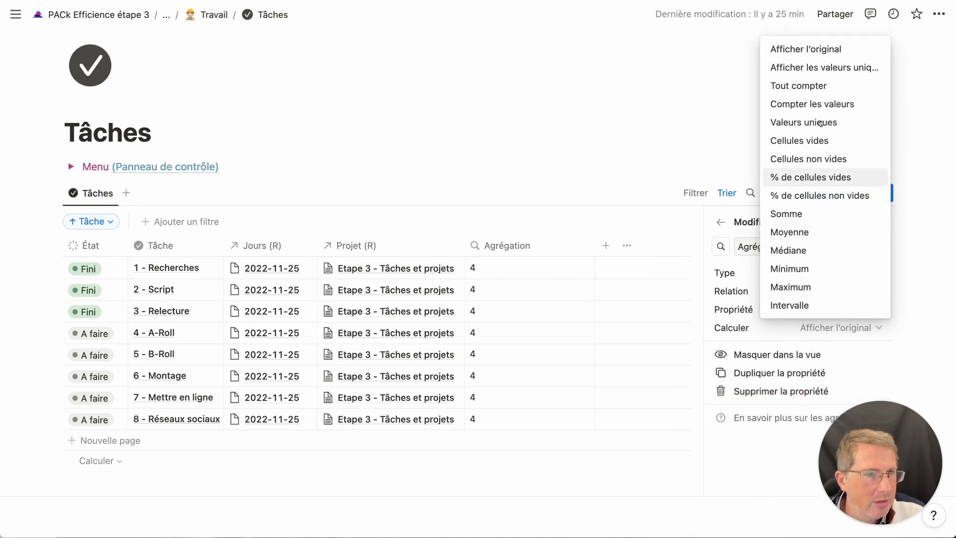
click(795, 269)
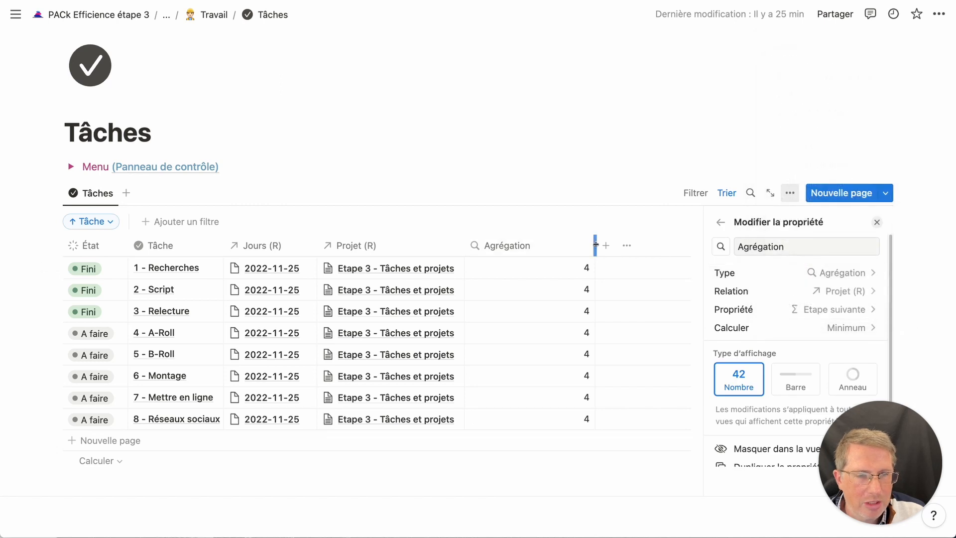
- Narrow the Agrégation column and rename the property Prochaine
drag(595, 245, 540, 247)
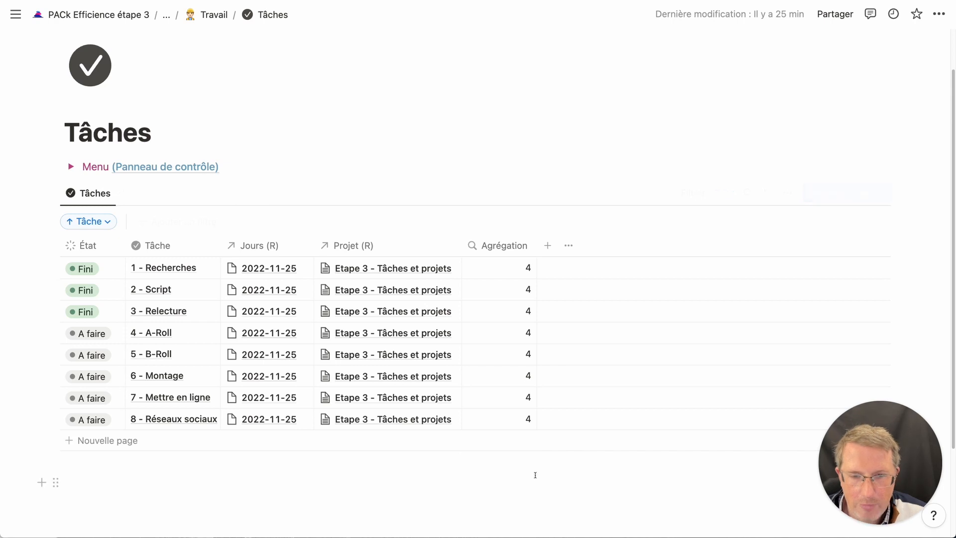
click(501, 246)
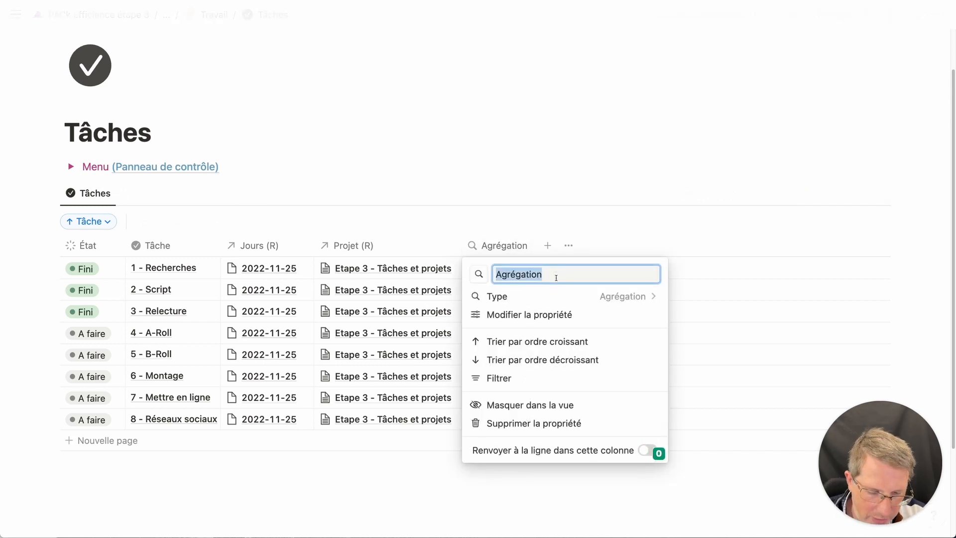
text(Prochaine)
key(Return)
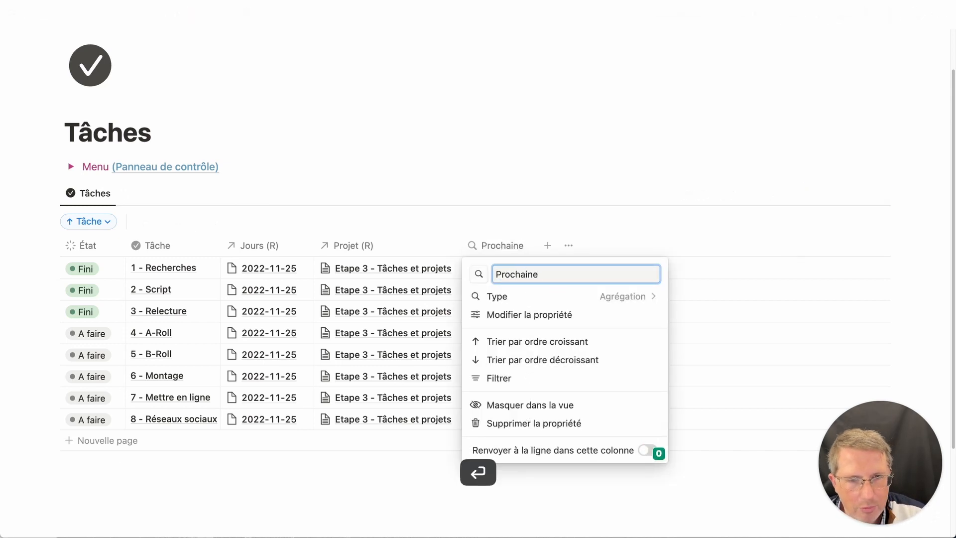
- Add a Formule property to the Tâches table and name it Actuel
click(548, 246)
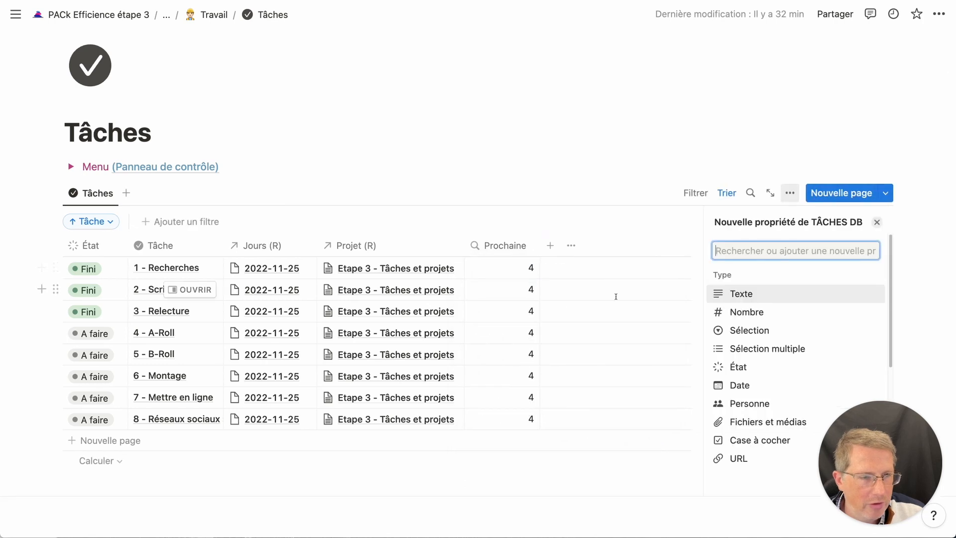
scroll(761, 348, down, 4)
click(754, 373)
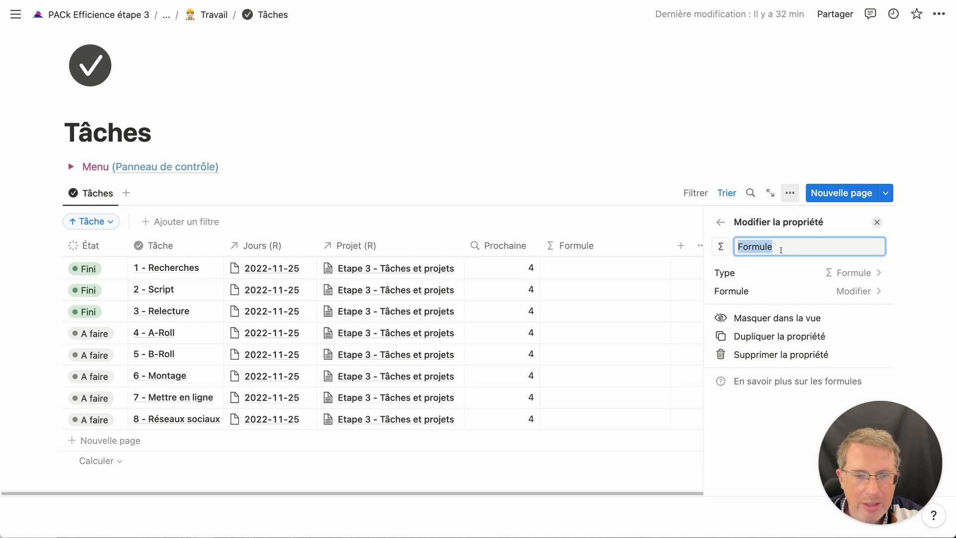
text(Actie)
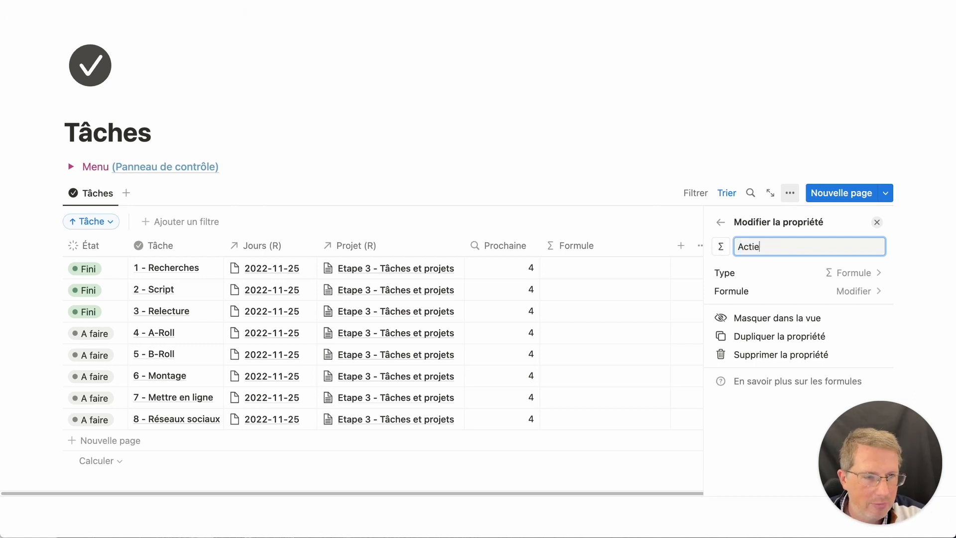
key(BackSpace)
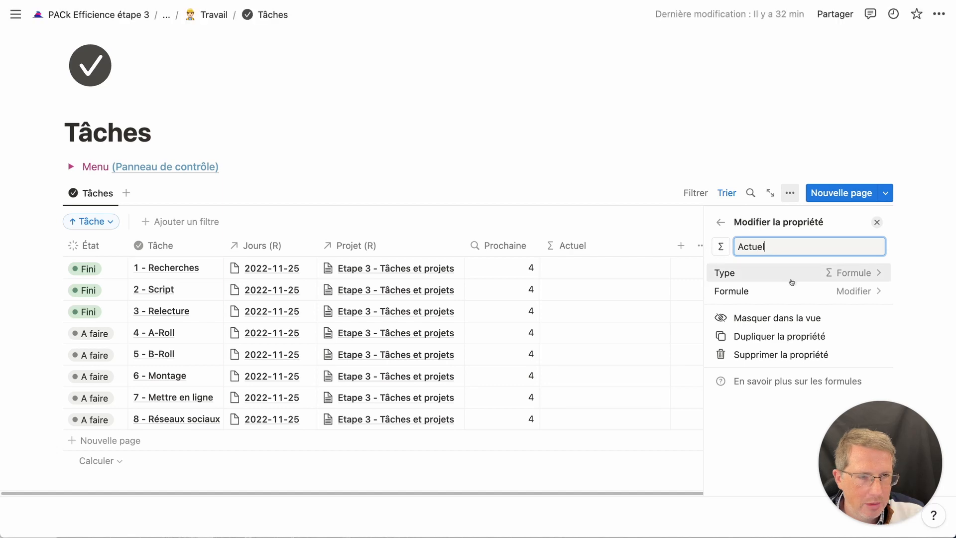
- Start the Actuel property's formula with if(slice(
click(783, 294)
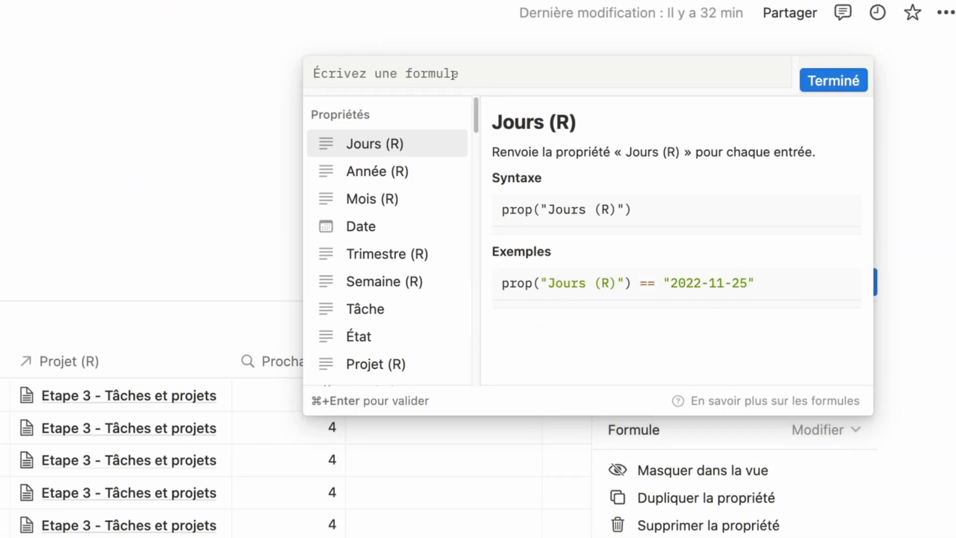
click(453, 73)
text(if()
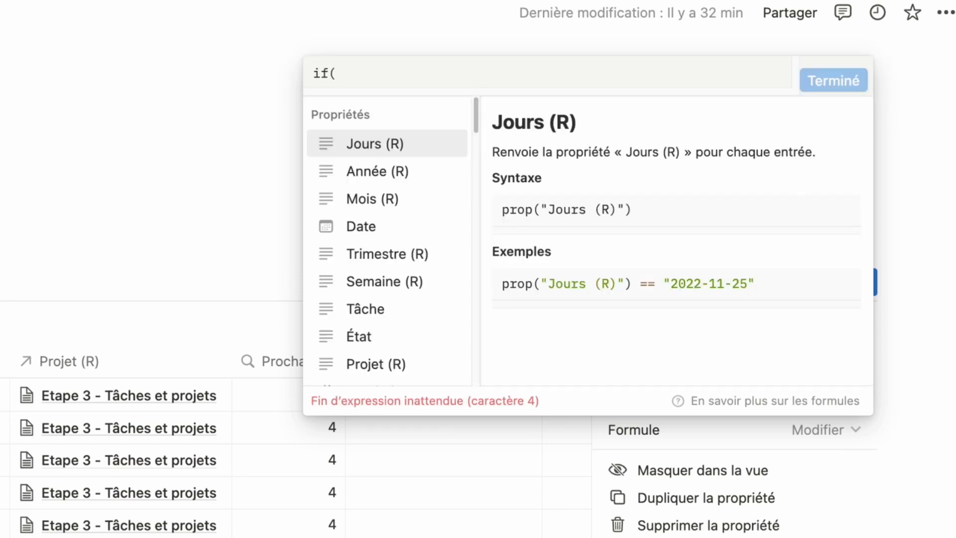
text(salic)
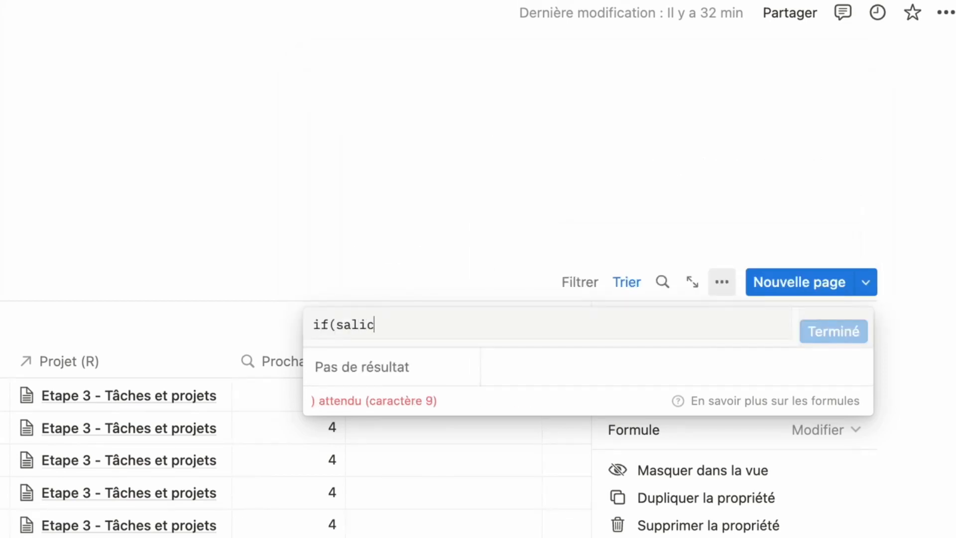
key(BackSpace)
key(BackSpace)
key(BackSpace)
key(BackSpace)
text(lice)
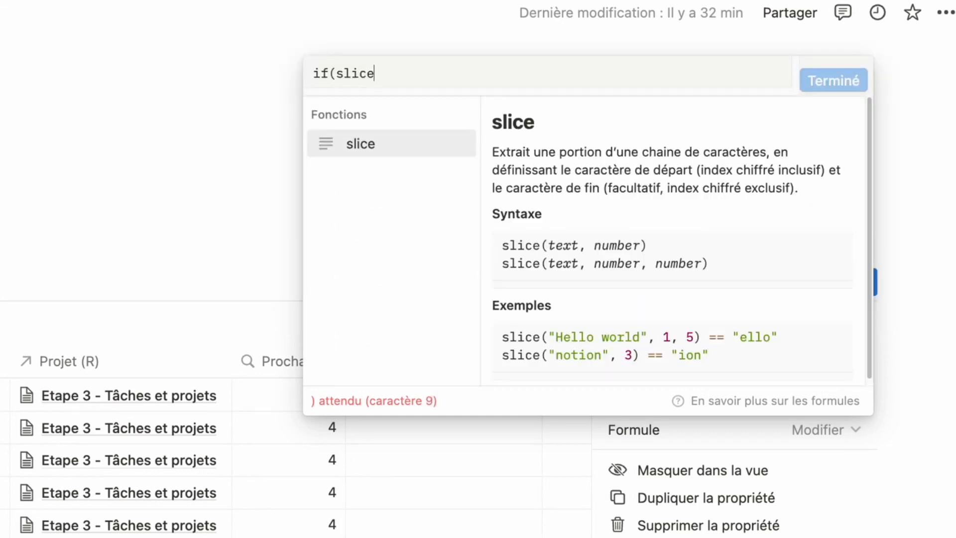
key(BackSpace)
text(()
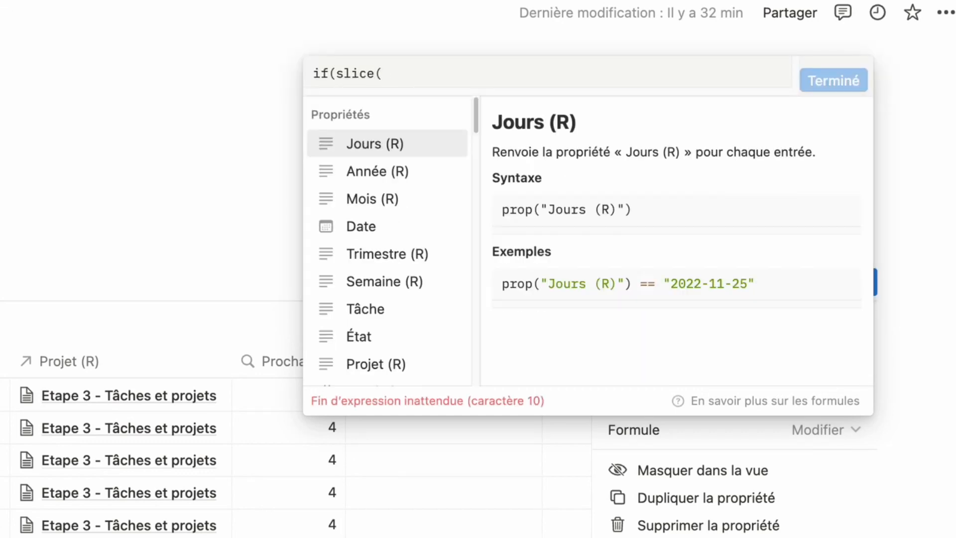
- Continue the Actuel formula after slice( with prop("Tâche"),0,2=prop("Prochaine")
click(402, 308)
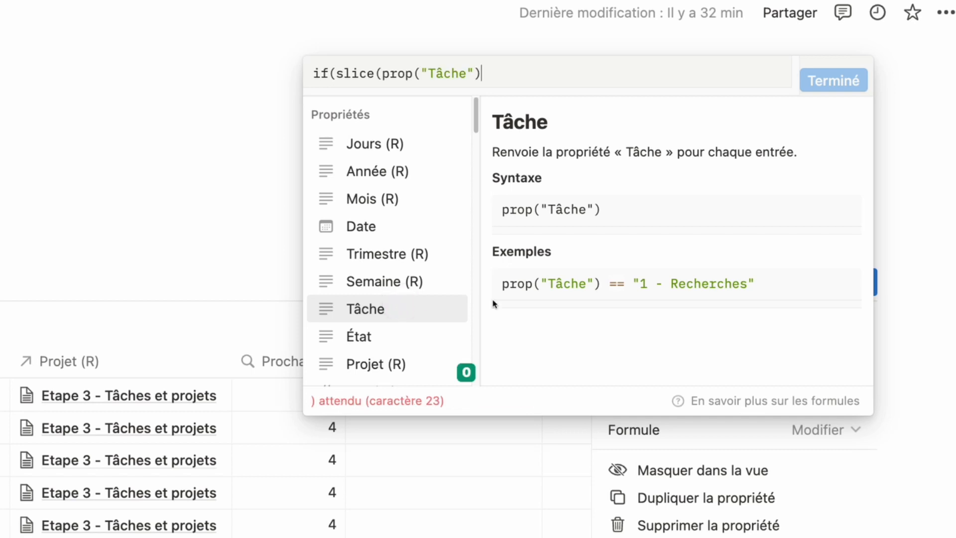
text(,0,2=)
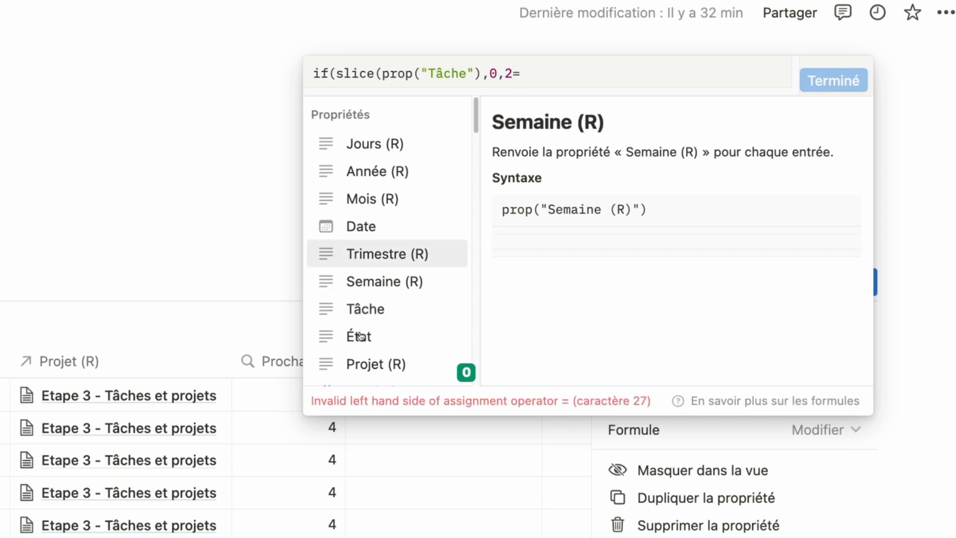
scroll(359, 342, down, 4)
scroll(360, 339, up, 1)
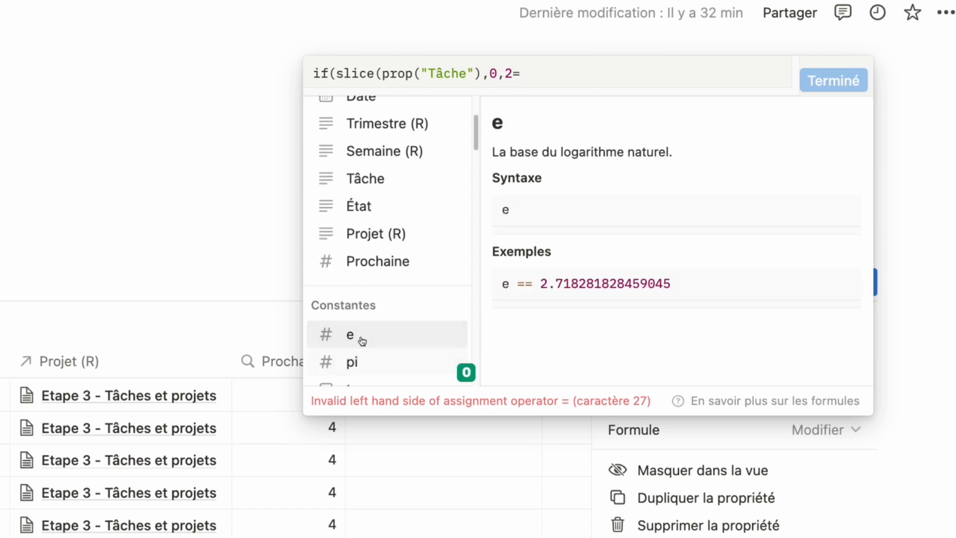
click(382, 269)
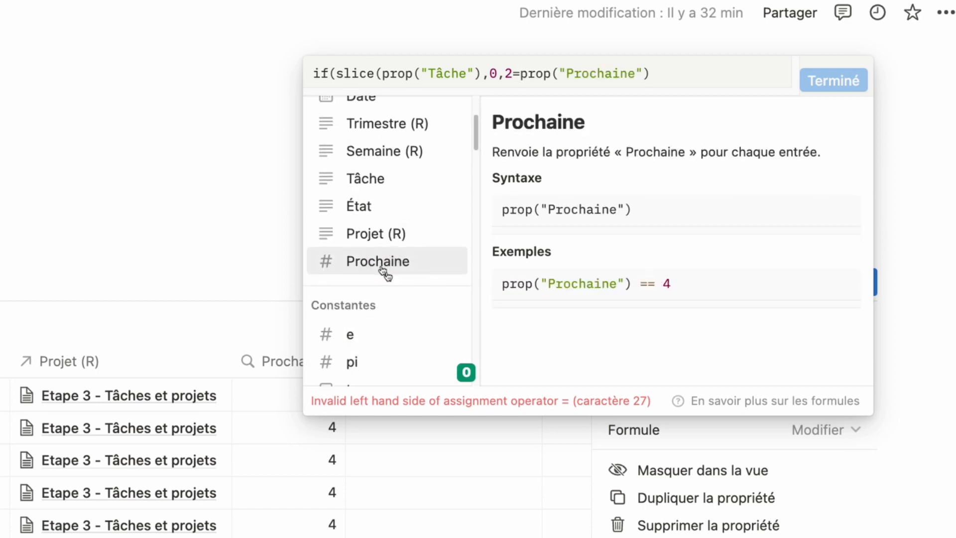
- Wrap the slice in toNumber and correct the comparison so the condition reads toNumber(slice(prop("Tâche"),0,2))==prop("Prochaine")
click(335, 73)
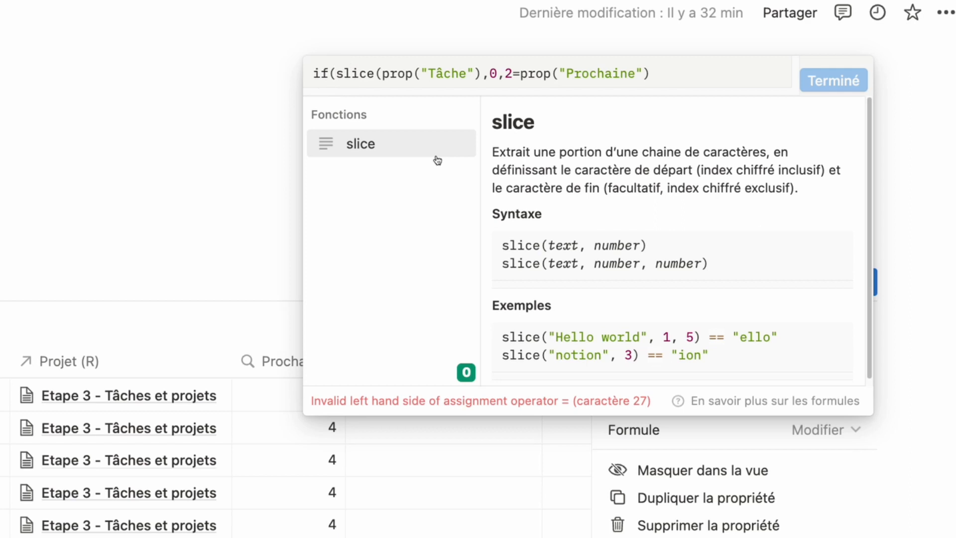
text(toNumber()
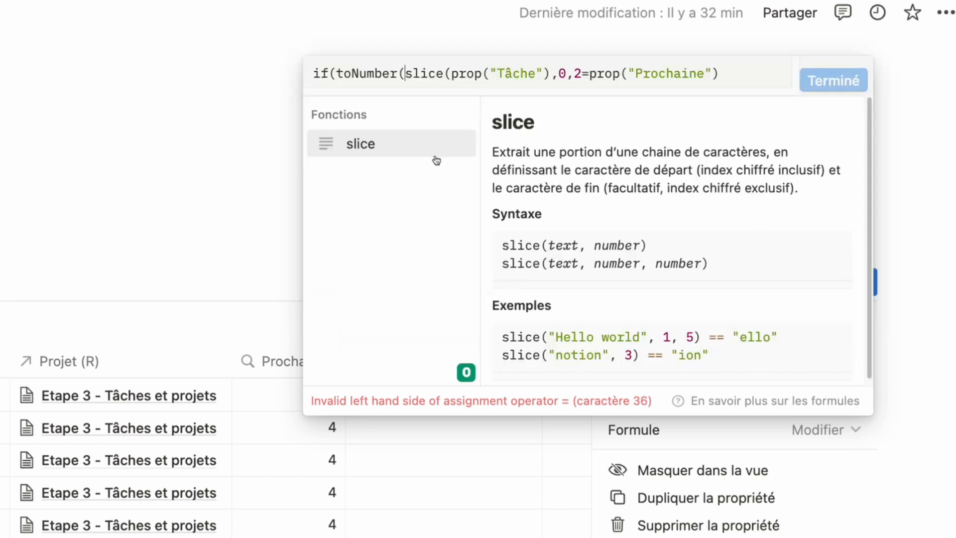
click(552, 74)
key(Right)
key(Right)
key(Right)
key(Right)
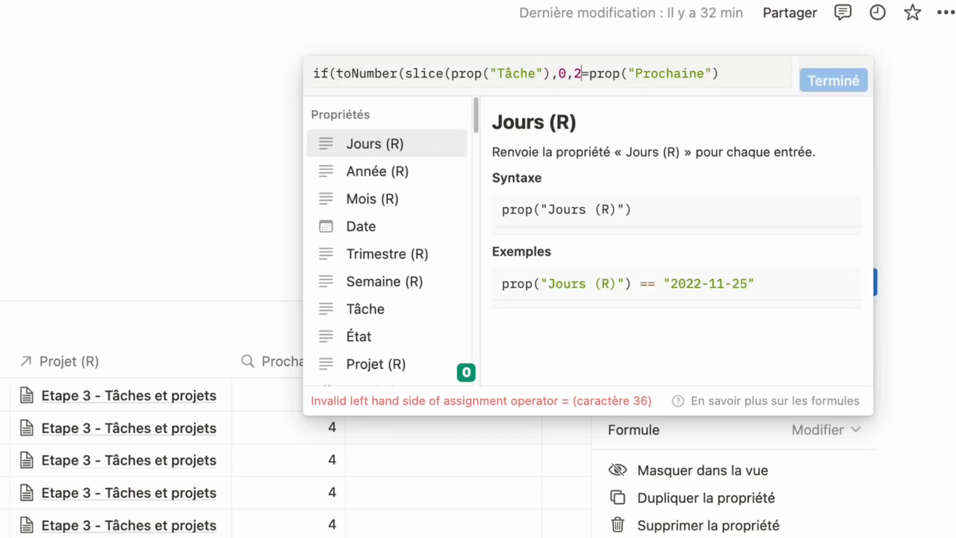
text())=)
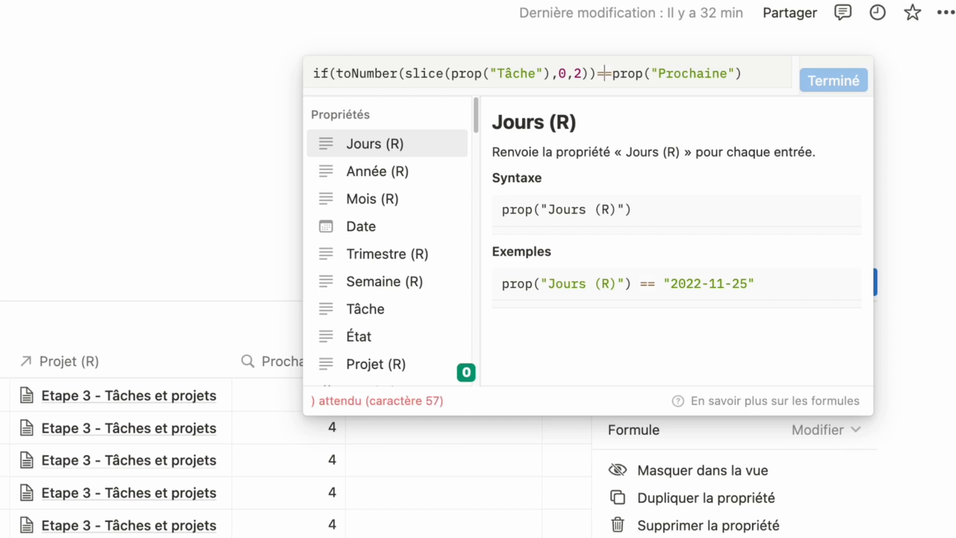
- Complete the Actuel formula with the results "Actuel" and "pas maintenant", validate it, and open it again from task 4 - A-Roll
key(End)
text(, )
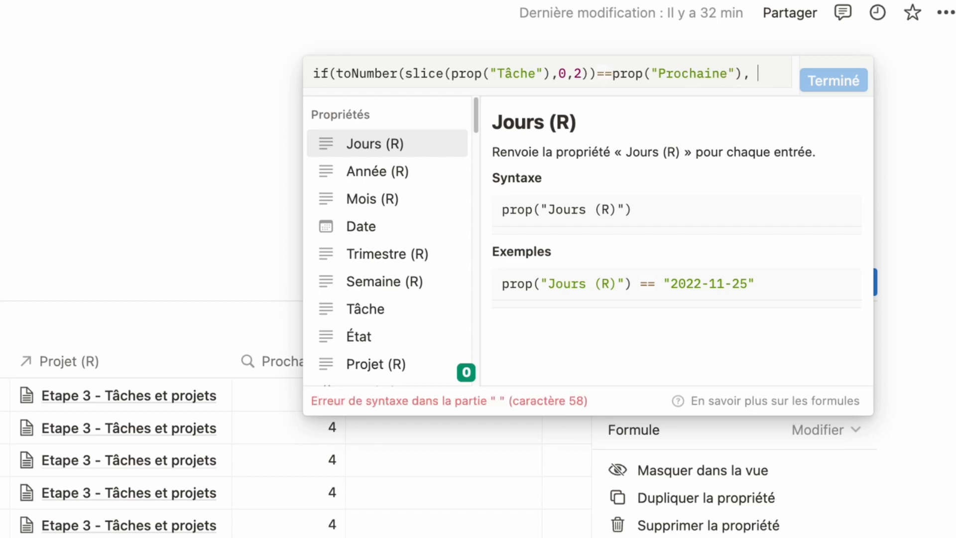
text("Ac)
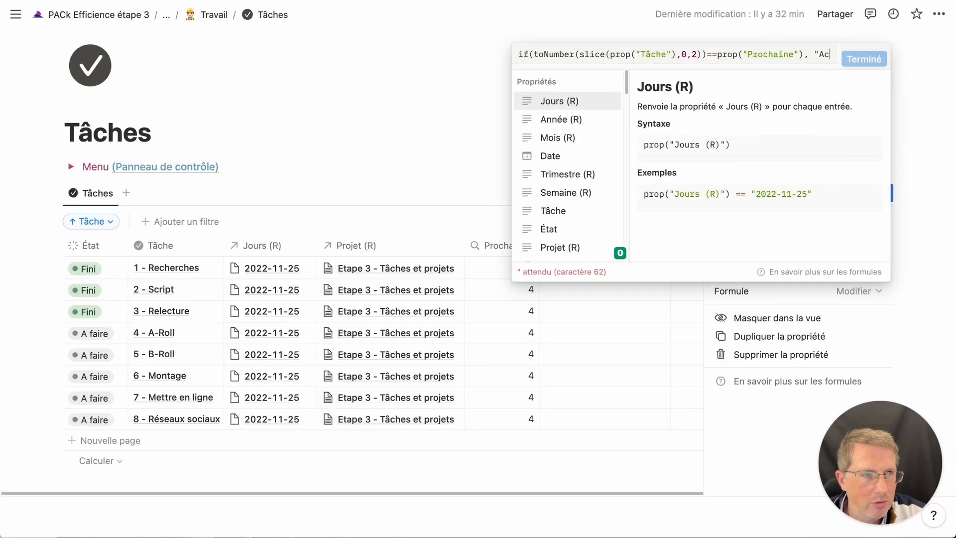
text(tuel", "pa)
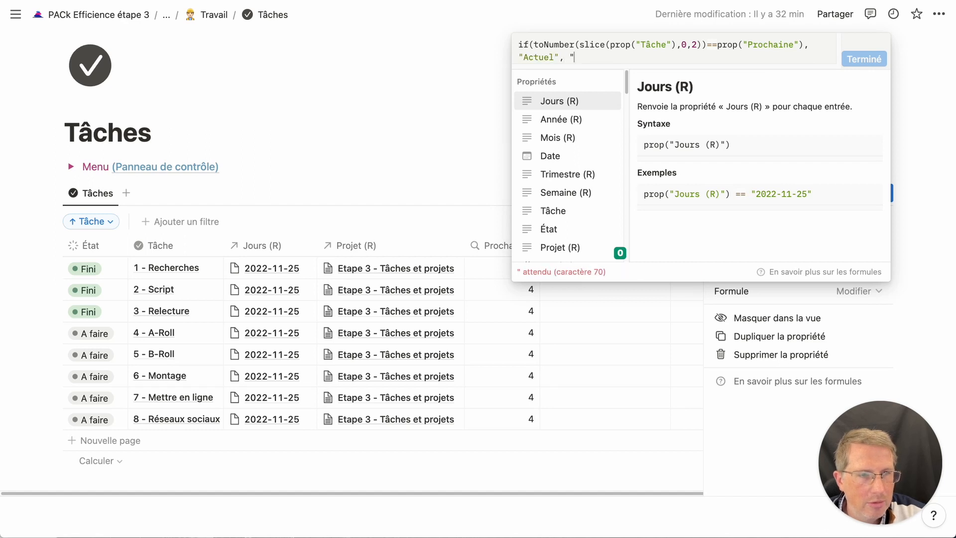
text(s maintenant"))
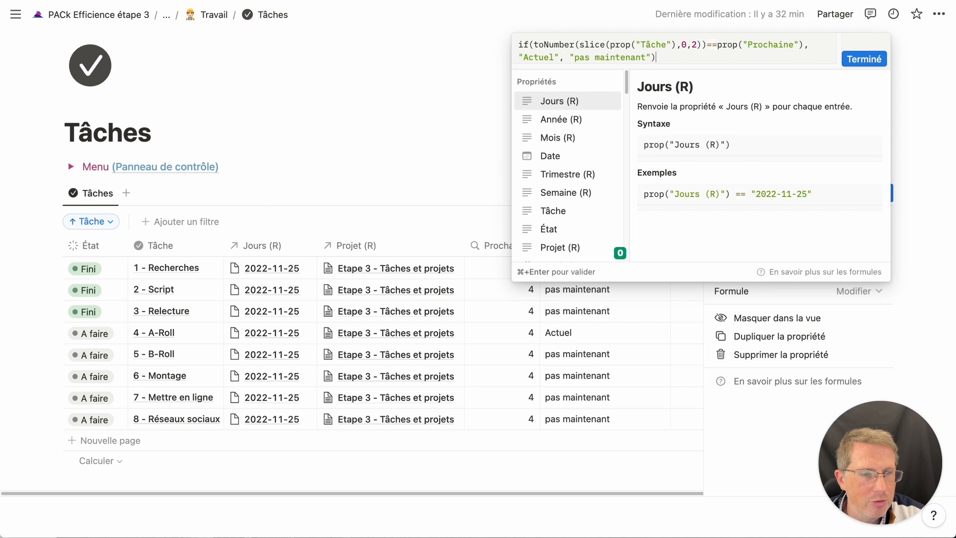
click(863, 59)
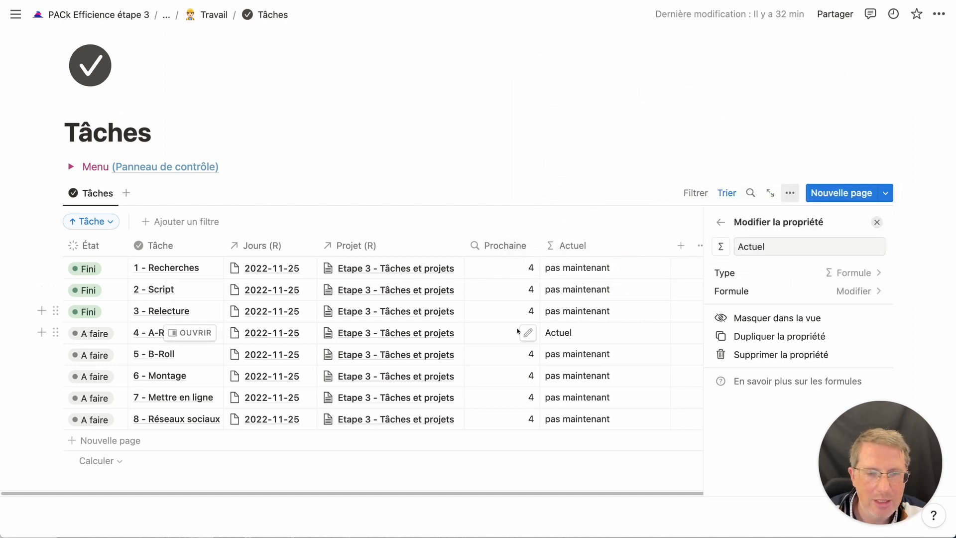
click(578, 336)
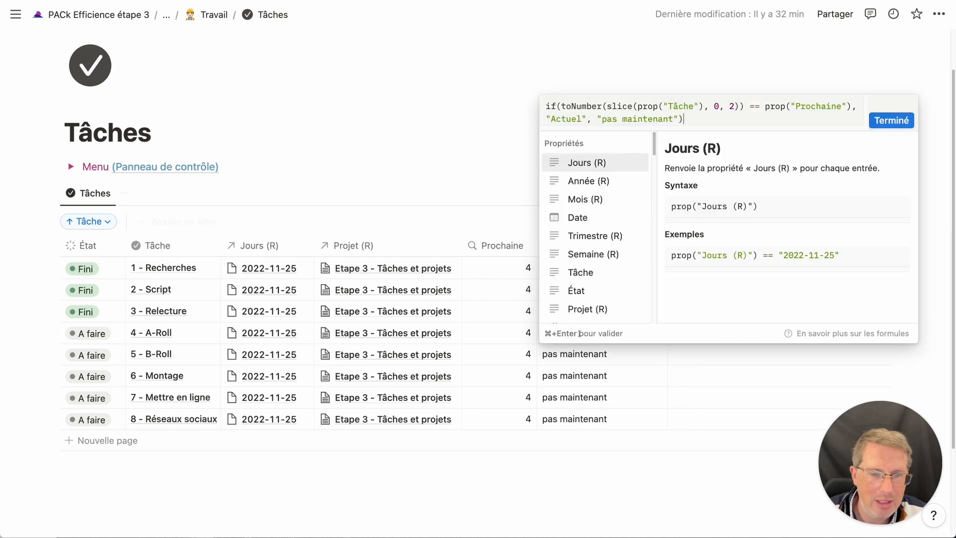
- Wrap the Actuel formula in if(prop("État")=="Fini","", …) with its closing parenthesis, and slightly narrow the Prochaine column
key(Escape)
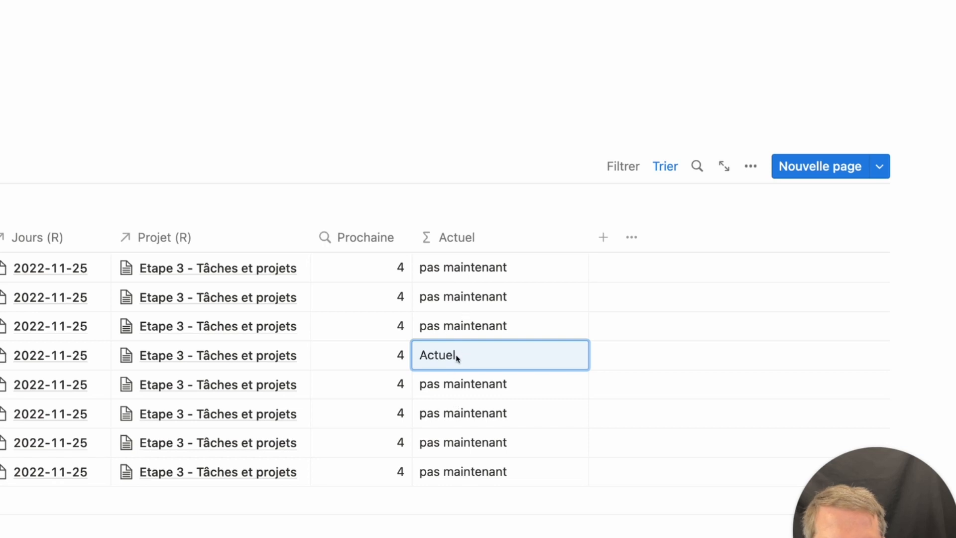
click(535, 241)
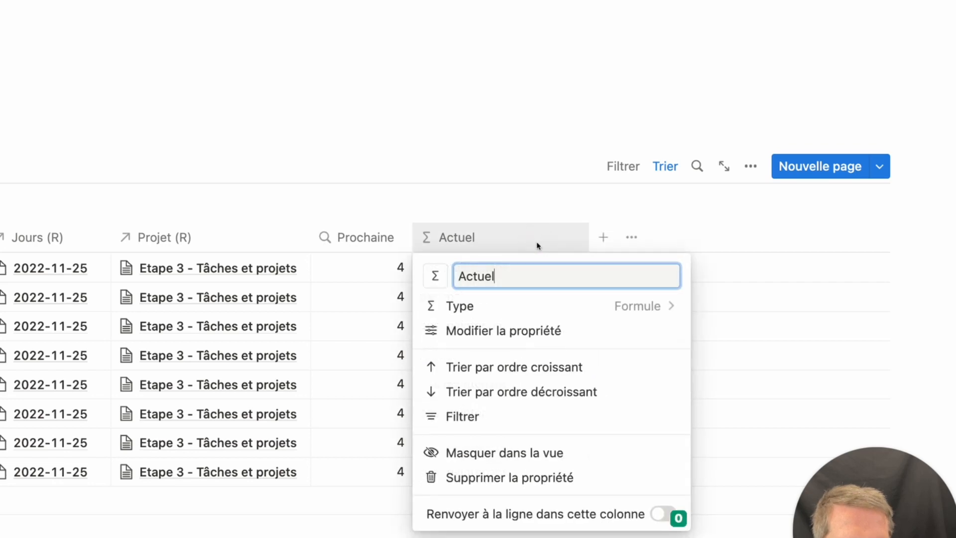
click(523, 330)
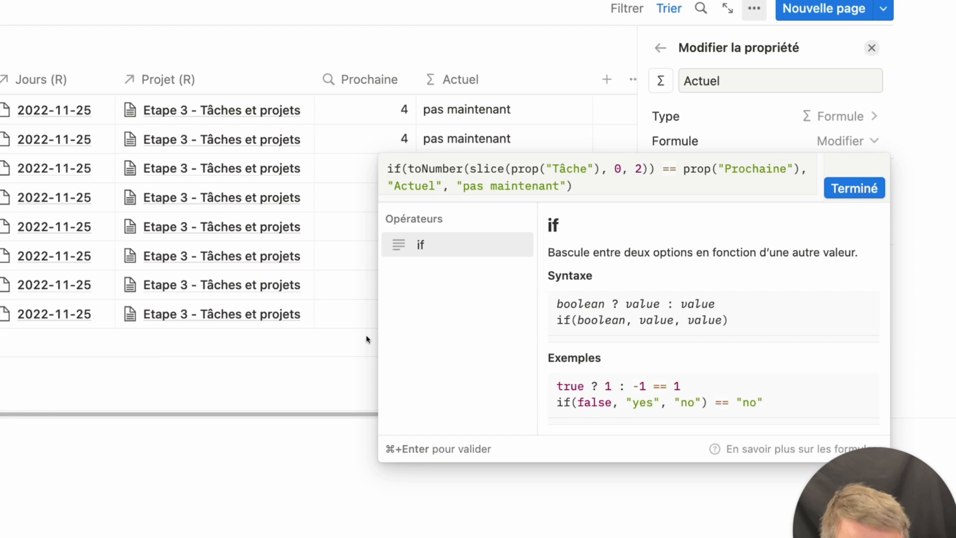
text(if()
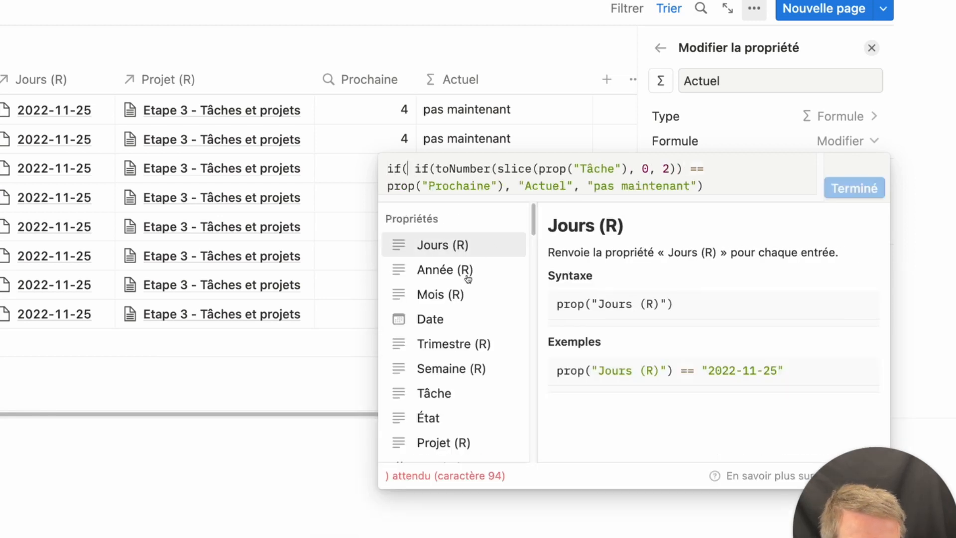
scroll(453, 299, down, 3)
click(451, 311)
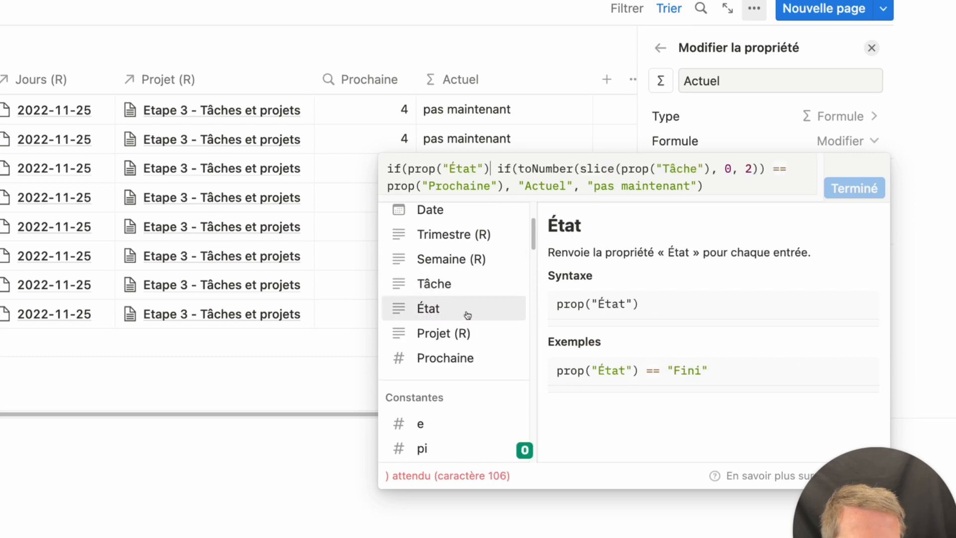
text(=="Fini")
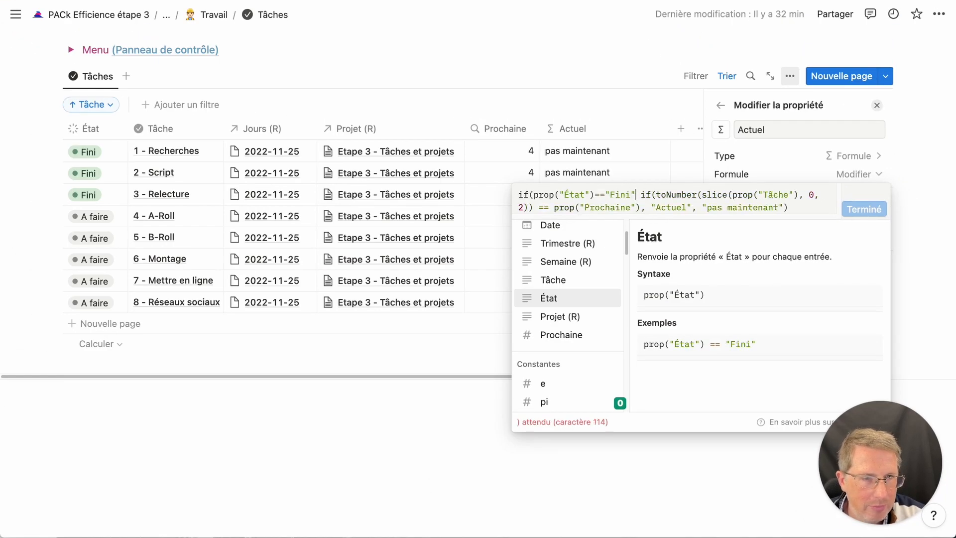
text(,"")
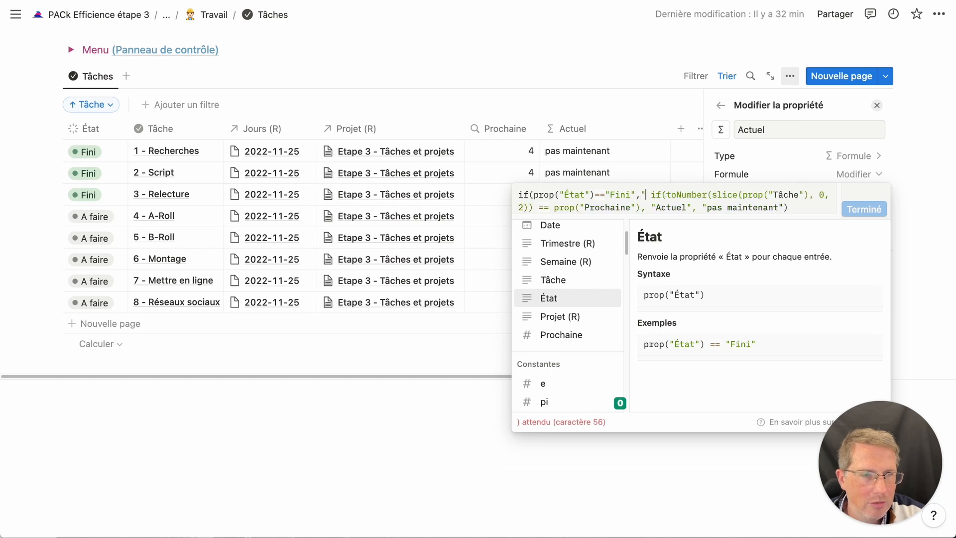
text(,)
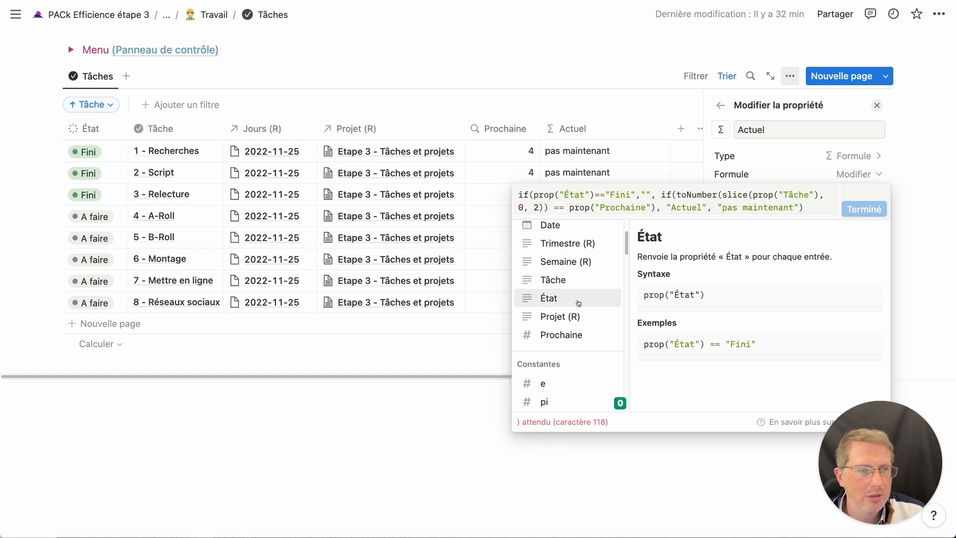
click(818, 205)
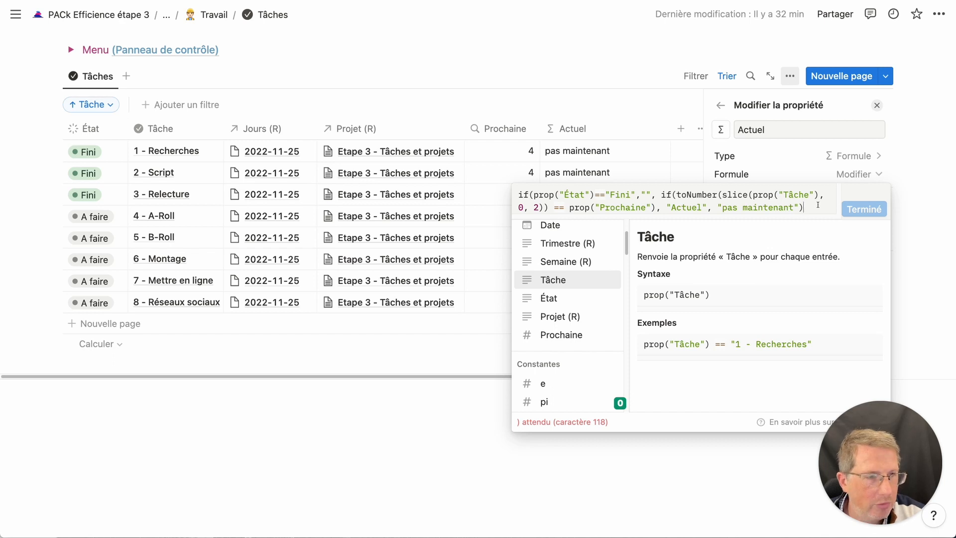
text())
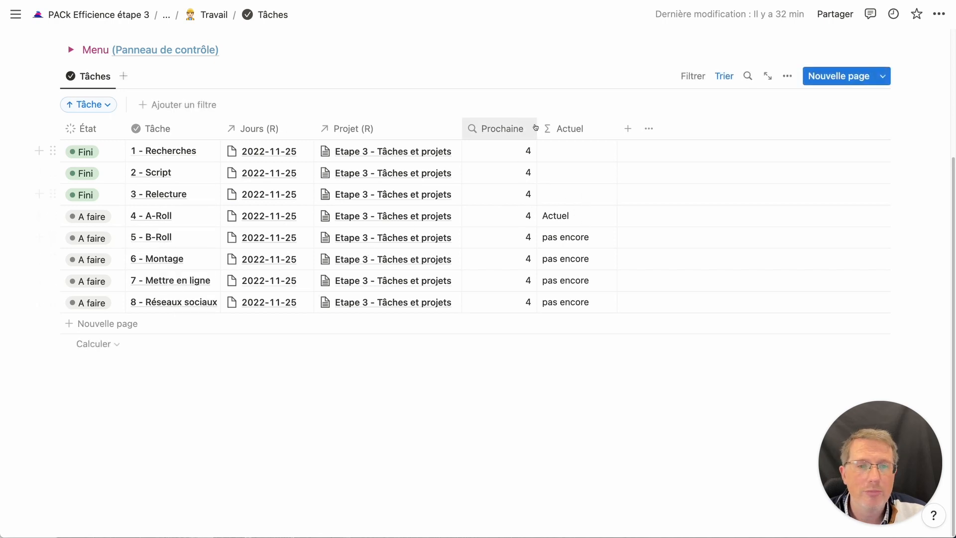
drag(535, 129, 528, 128)
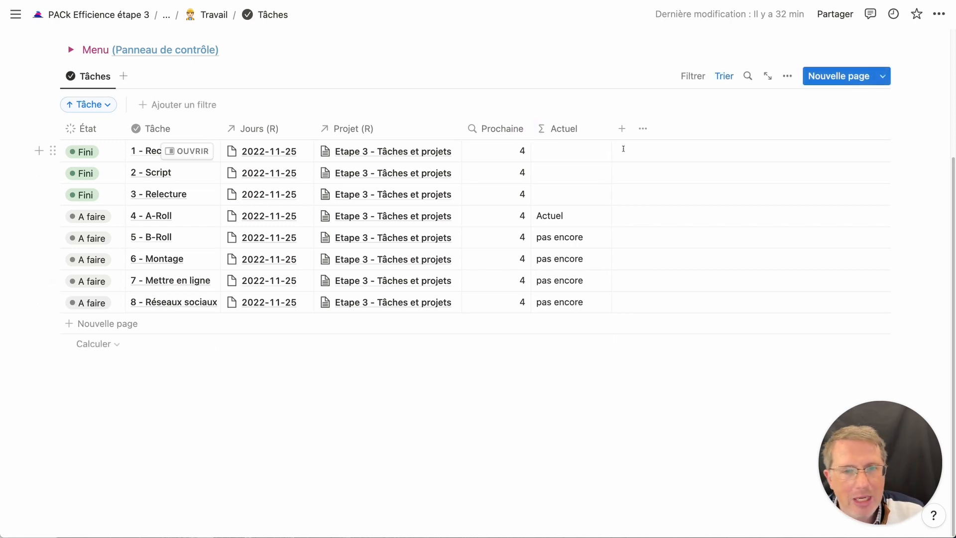
- Add an Agrégation property to the tasks table, based on the Jours (R) relation
click(622, 129)
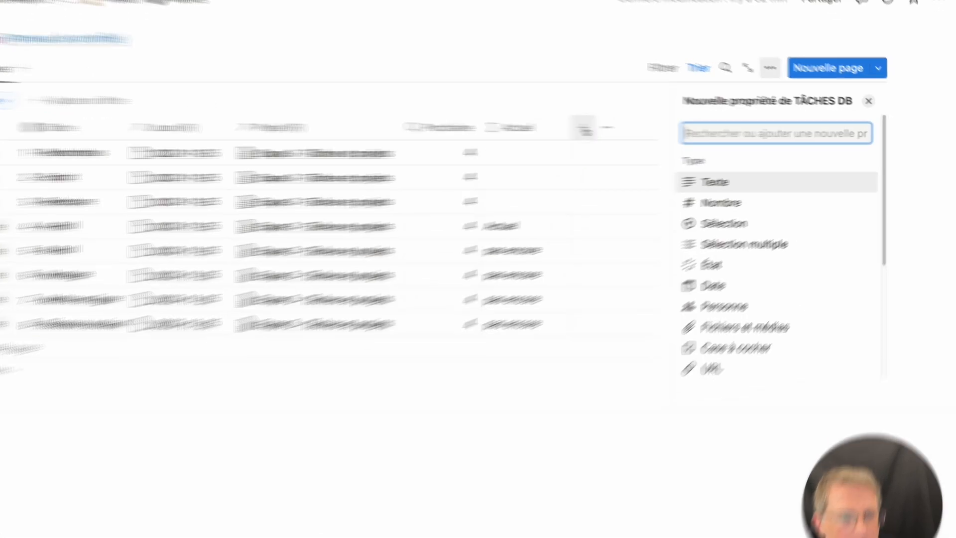
scroll(753, 294, down, 3)
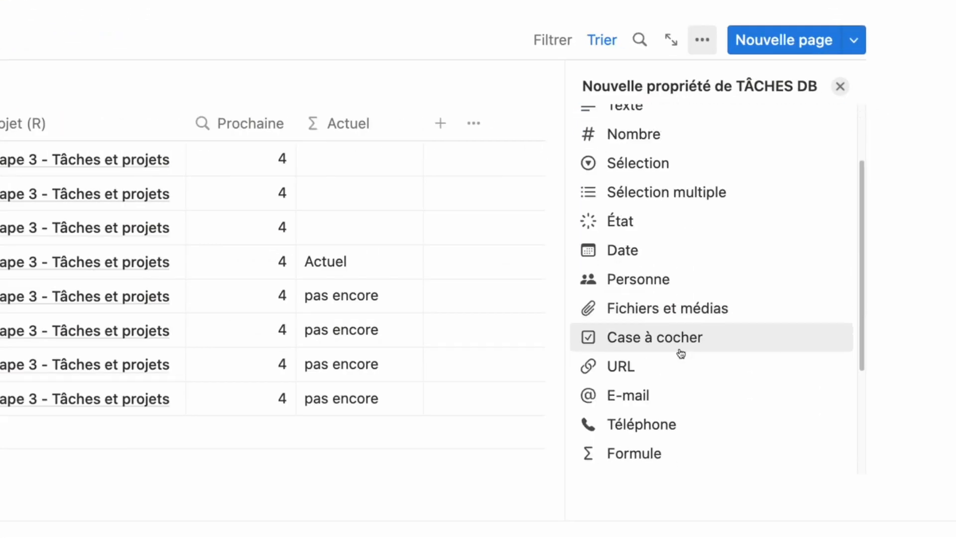
scroll(681, 354, up, 2)
scroll(675, 353, down, 4)
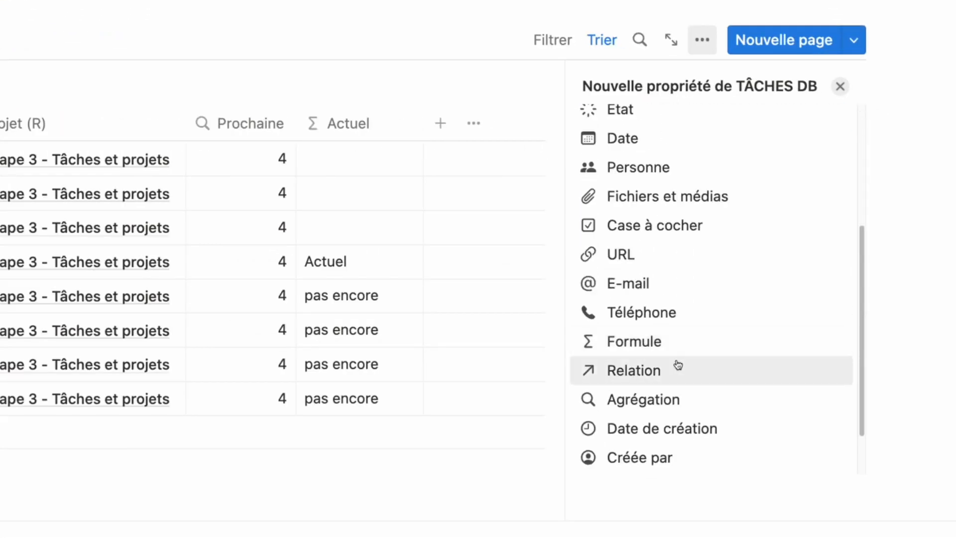
click(665, 401)
click(794, 195)
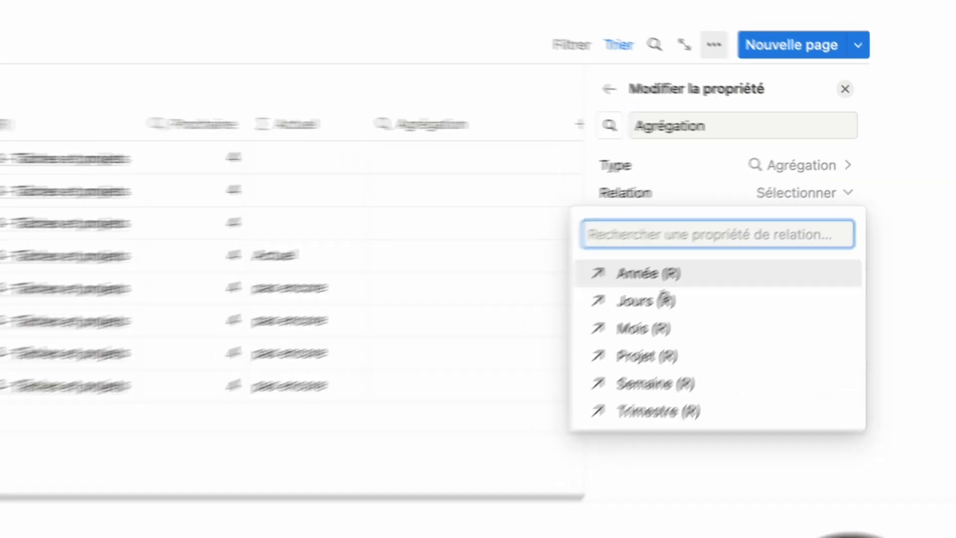
click(647, 300)
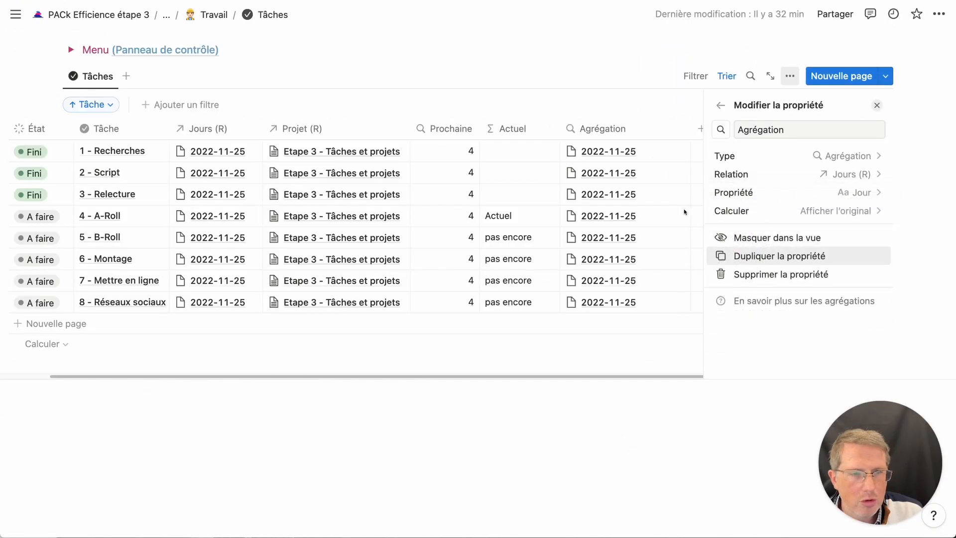
- Make the new aggregation use the Date property and calculate Date la plus récente
click(851, 193)
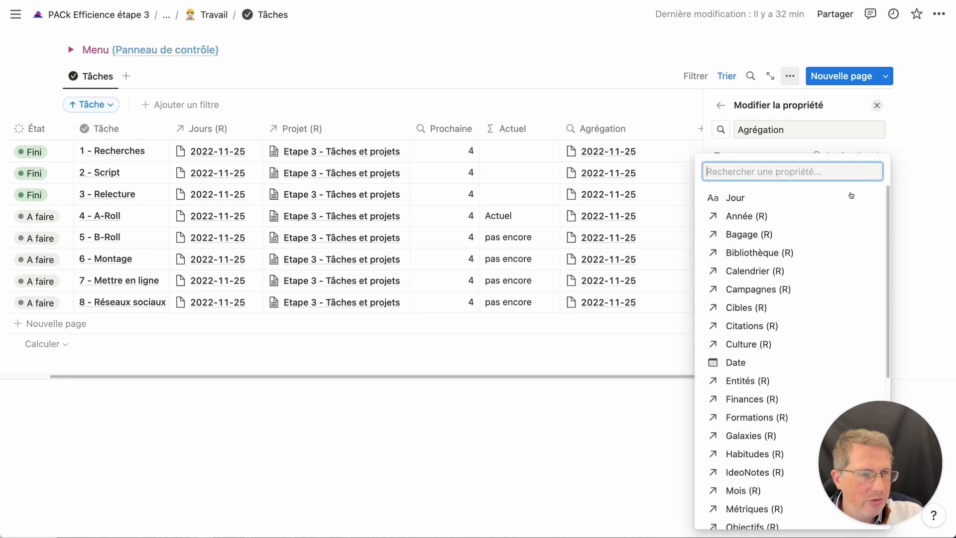
click(744, 360)
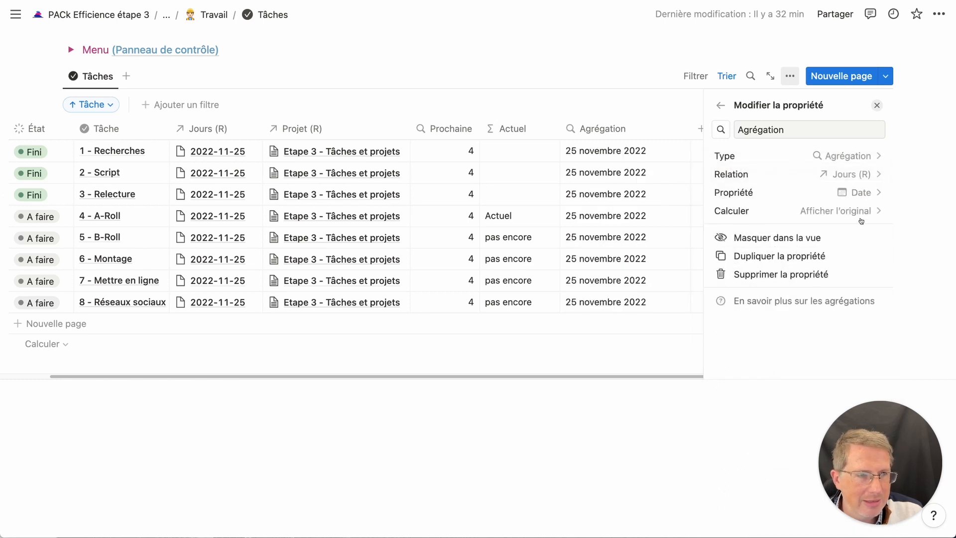
click(846, 210)
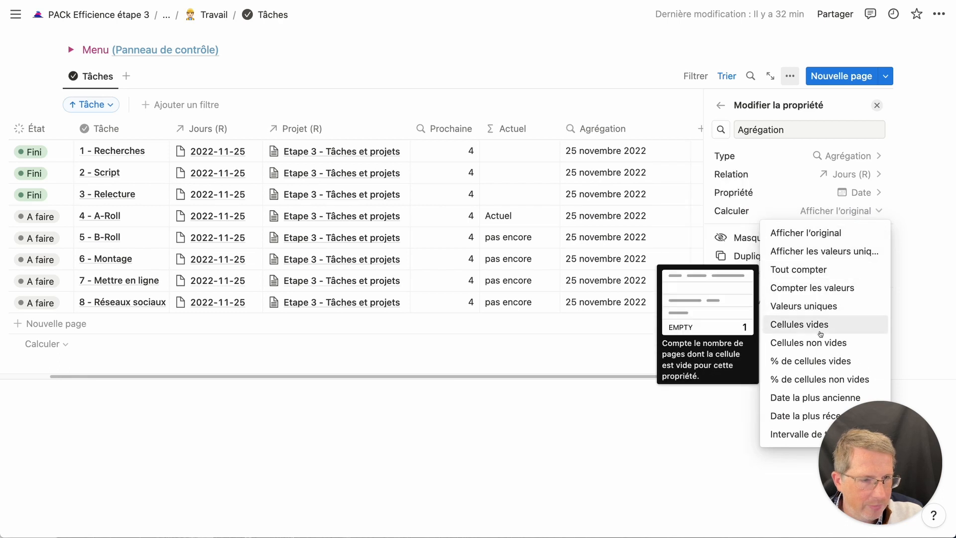
click(803, 416)
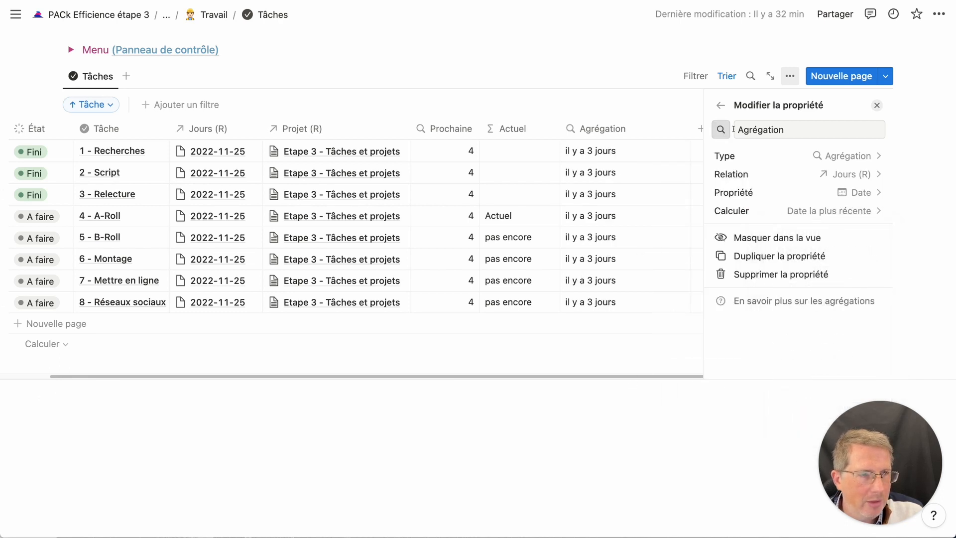
- Rename the aggregation property as Date (A) and narrow its column to fit the dates
click(771, 130)
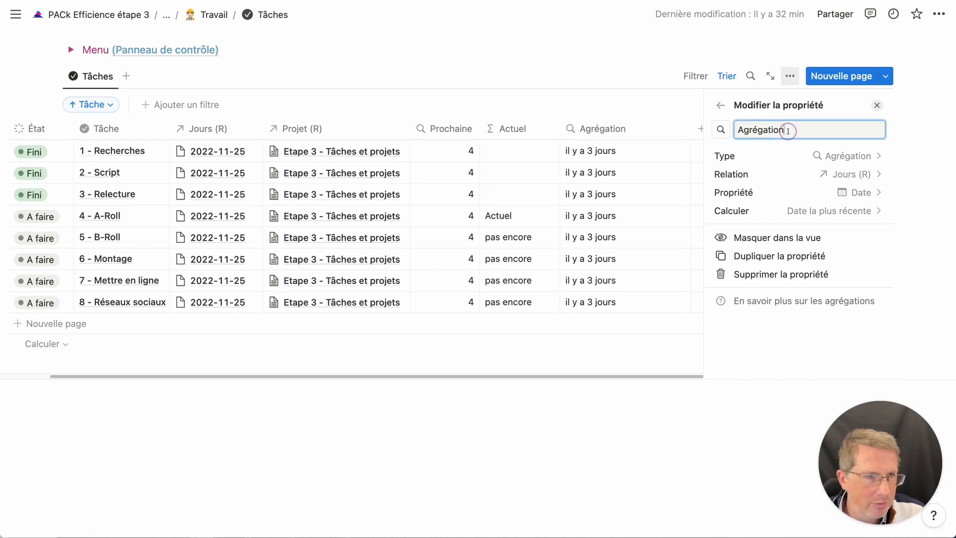
double_click(769, 130)
text(Date)
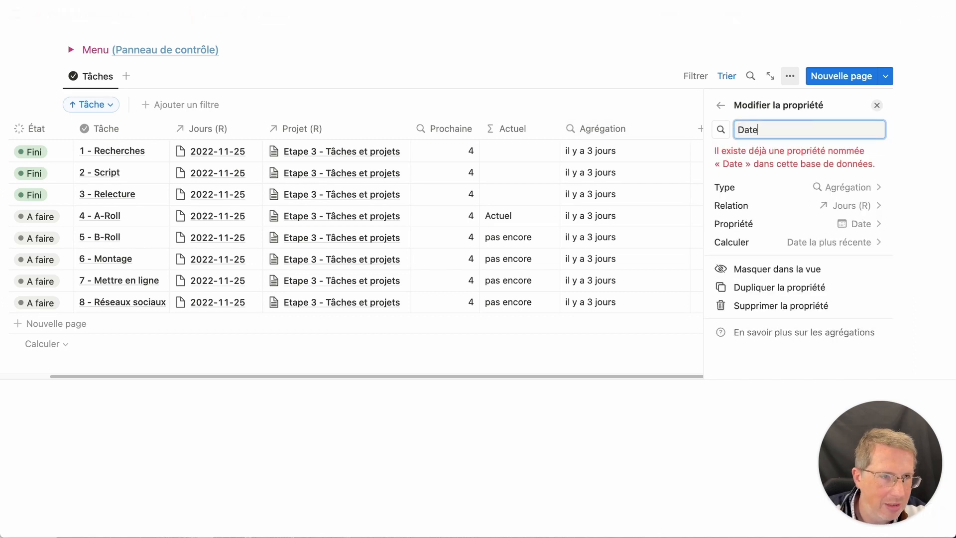
text( (A))
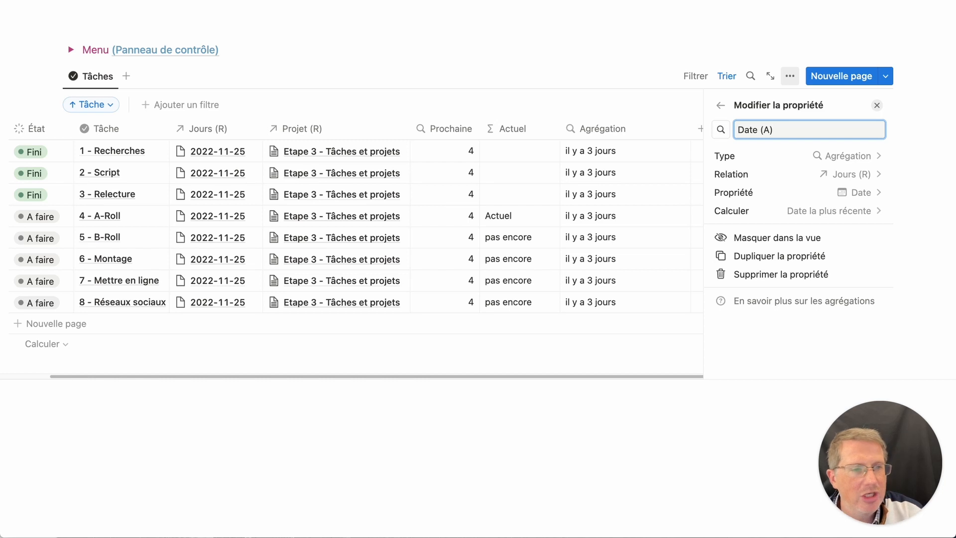
key(Return)
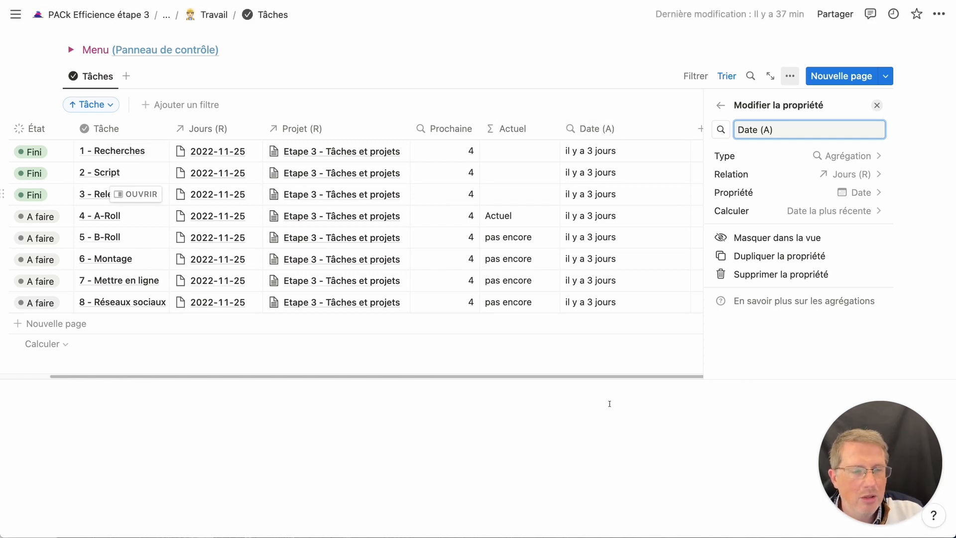
click(605, 444)
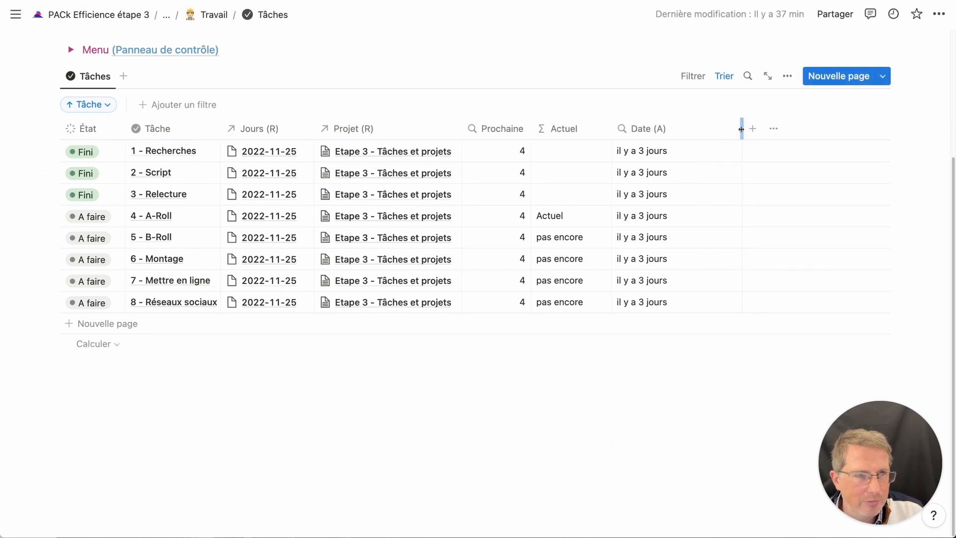
drag(741, 129, 679, 129)
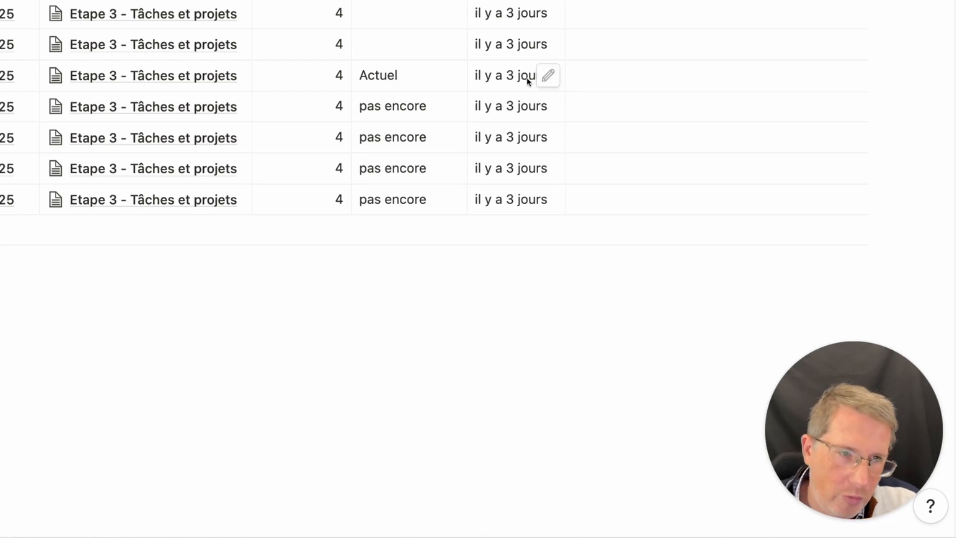
- In the Actuel formula, replace the "Actuel" result with the start of a nested condition, if(prop("Date (A)")<now()
click(443, 109)
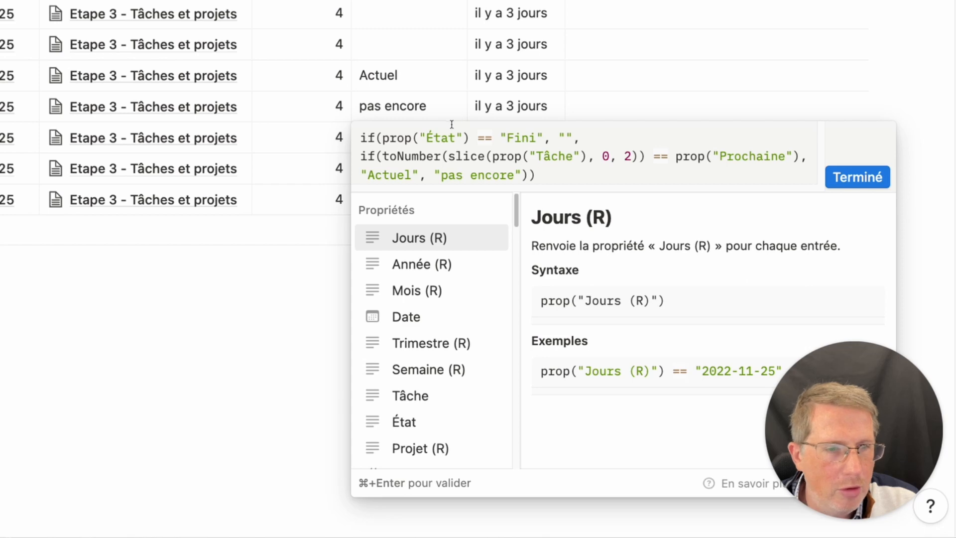
drag(361, 175, 419, 176)
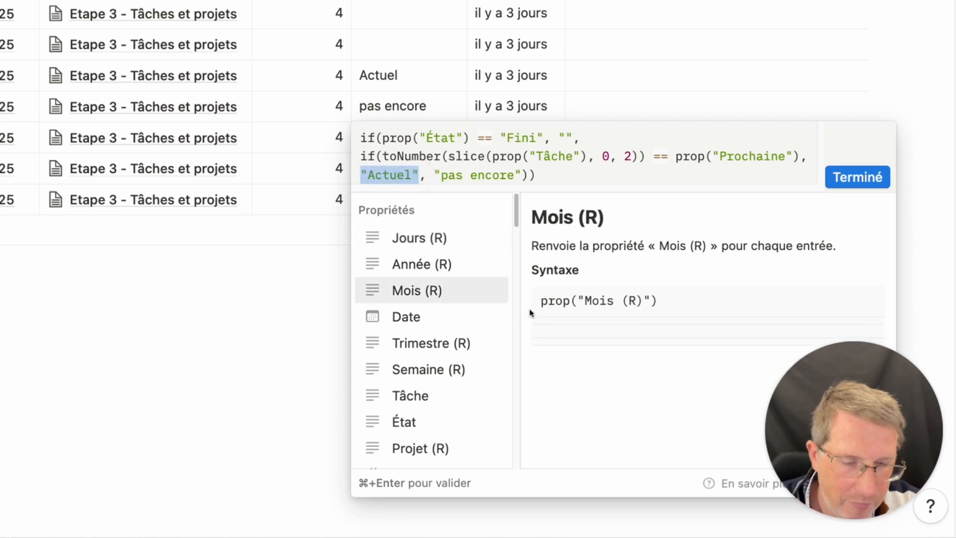
text(if()
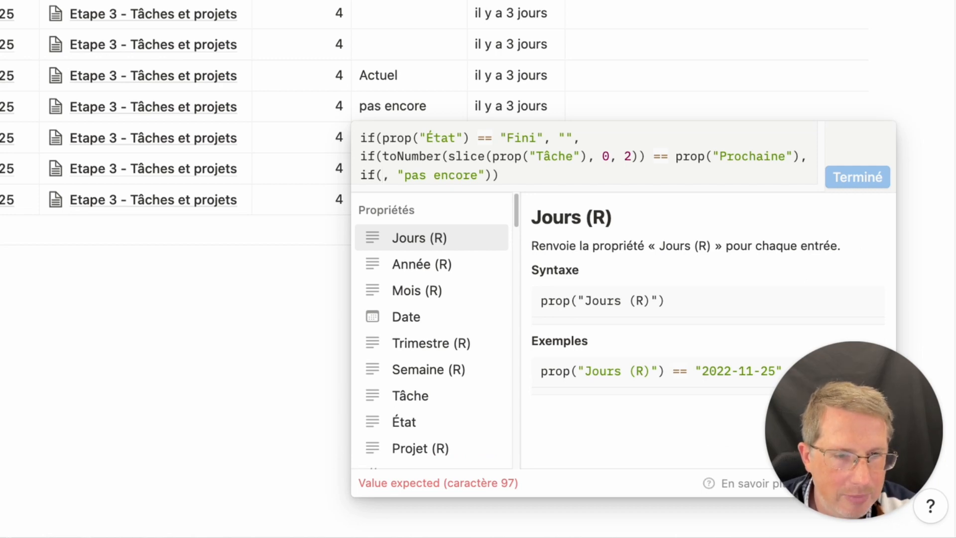
scroll(430, 327, down, 3)
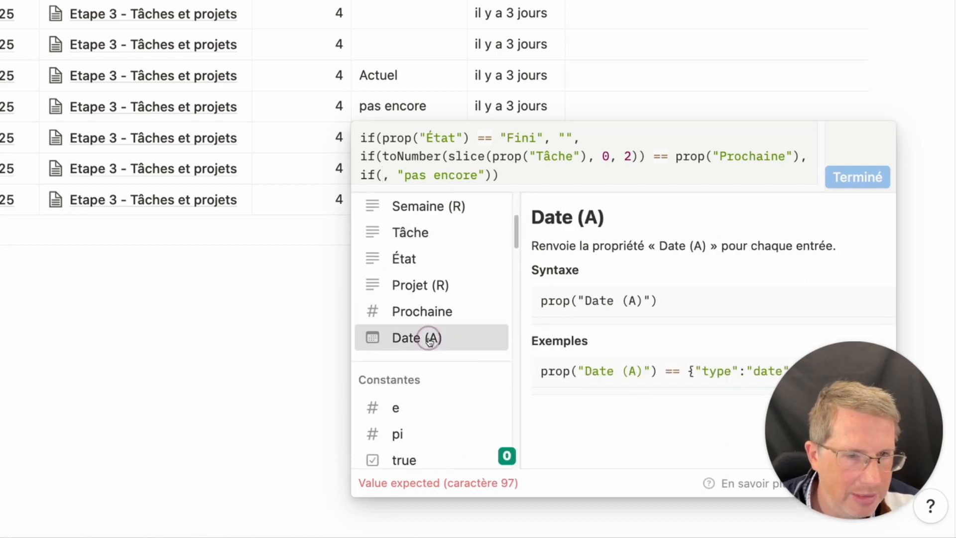
click(429, 339)
text(<)
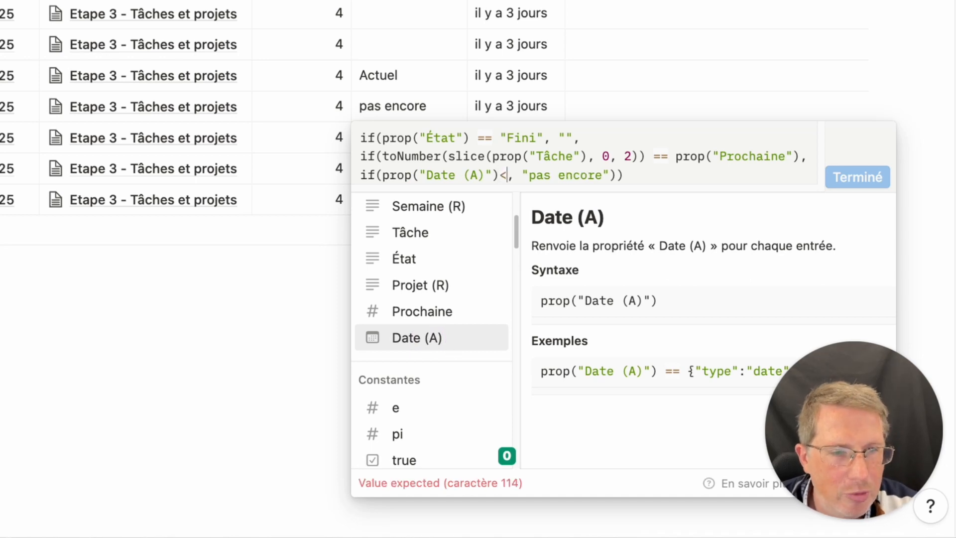
text(now())
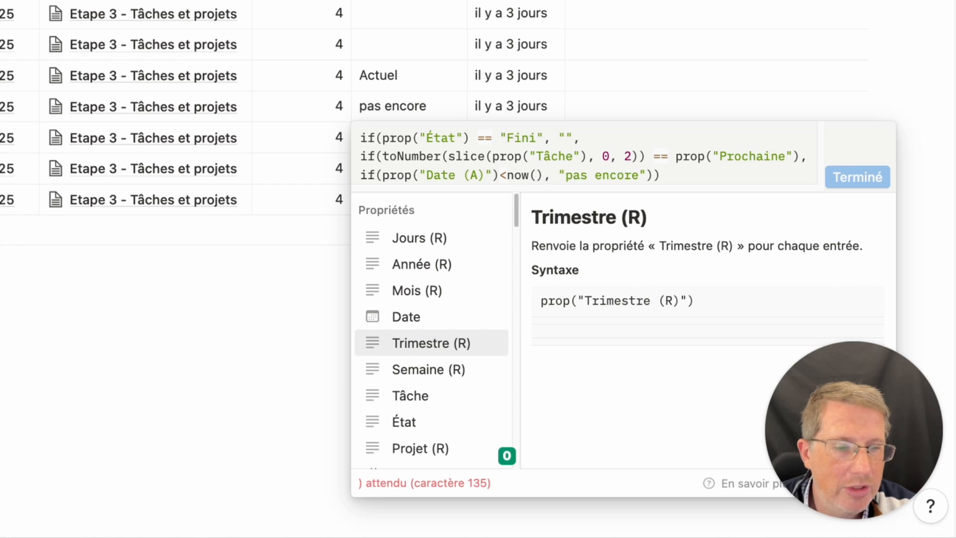
- Complete the nested date condition with the results "En retard" and "Actuel", close its parenthesis and apply the formula
text(,")
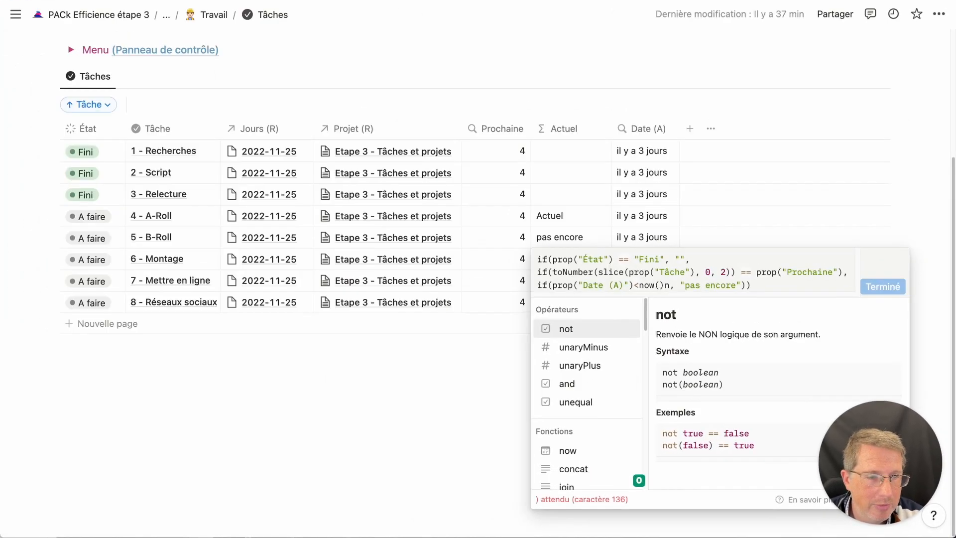
text(En reta)
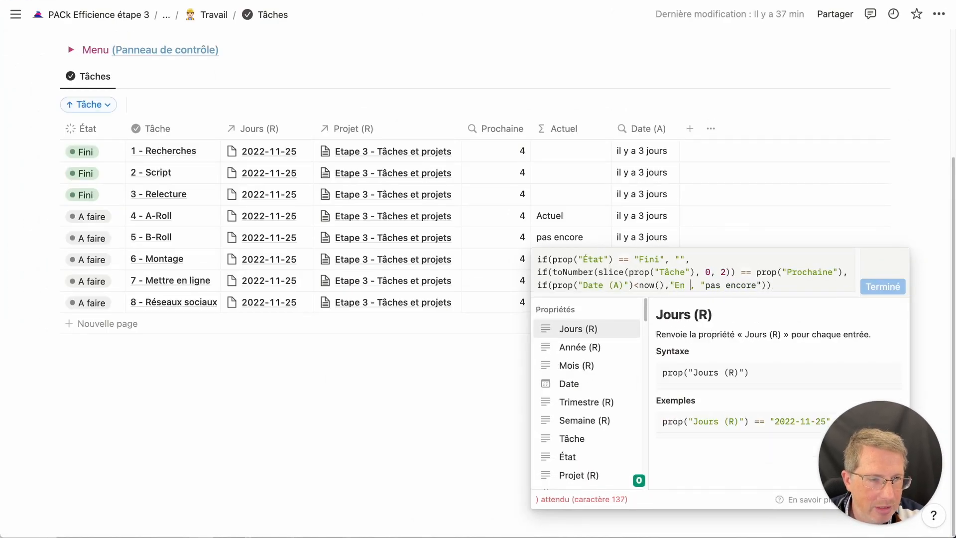
text(rd")
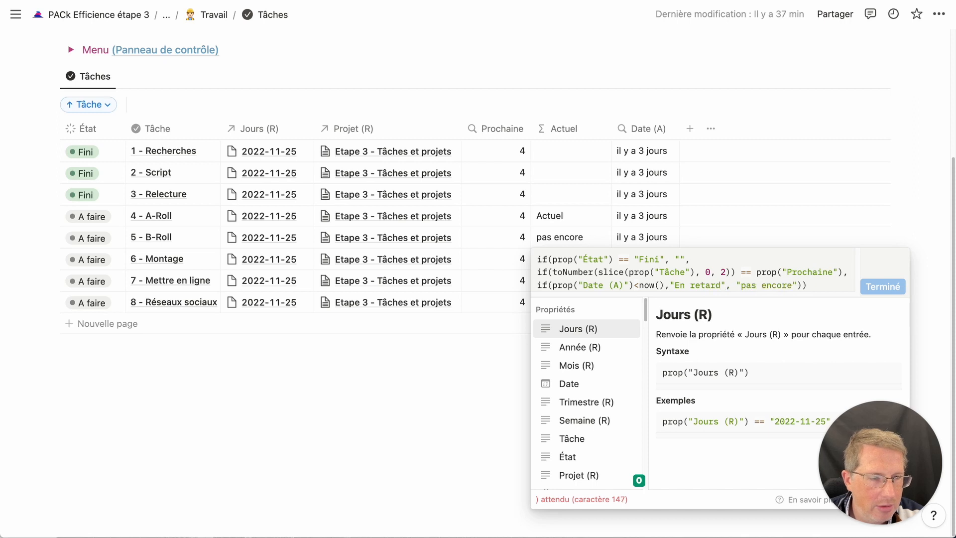
text(,")
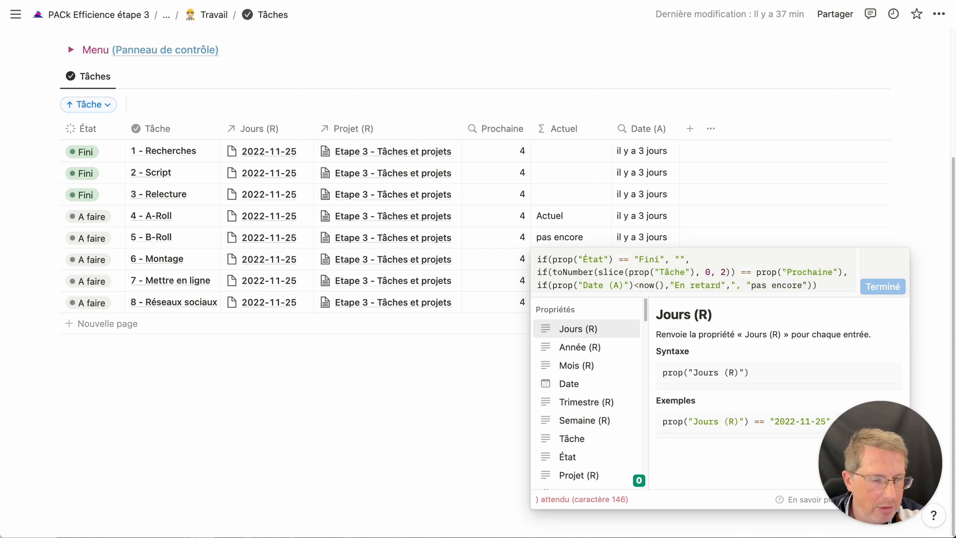
text(A)
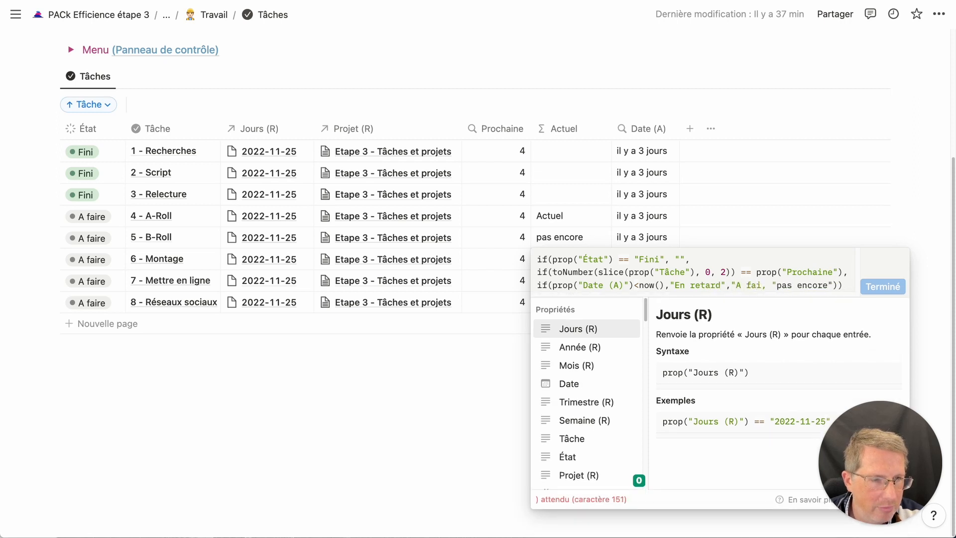
key(BackSpace)
text(ctuel")
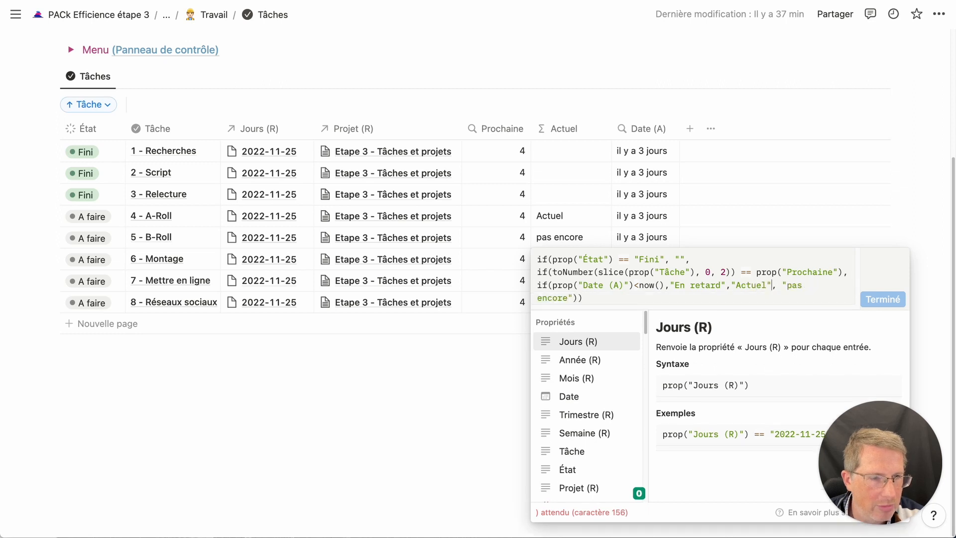
text())
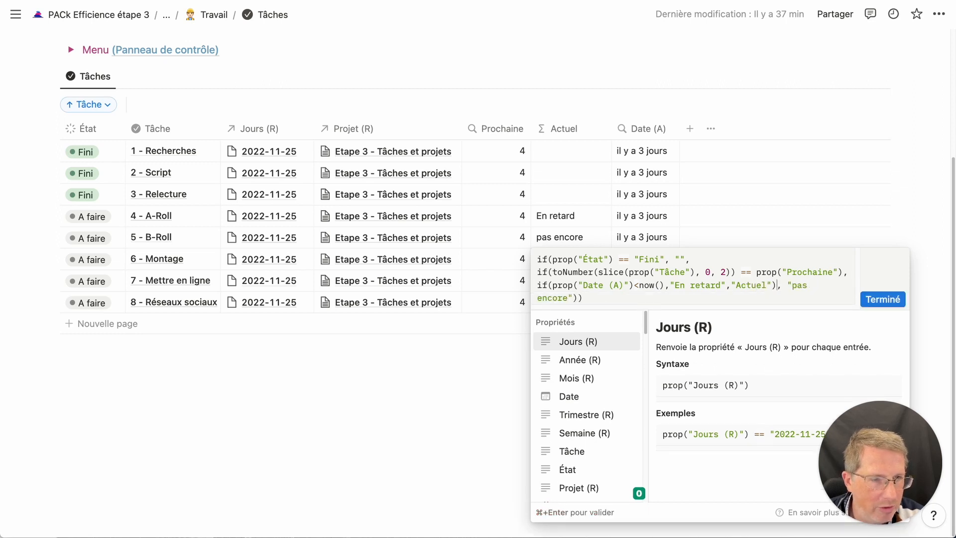
click(879, 300)
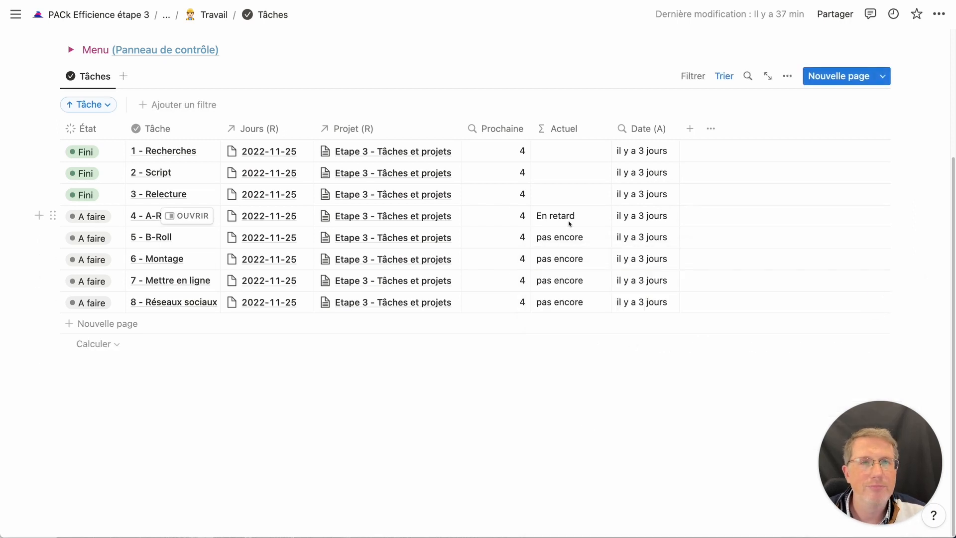
- Link task 4 - A-Roll to the day 2022-11-30 and fill that day down through tasks 5 to 8
click(303, 219)
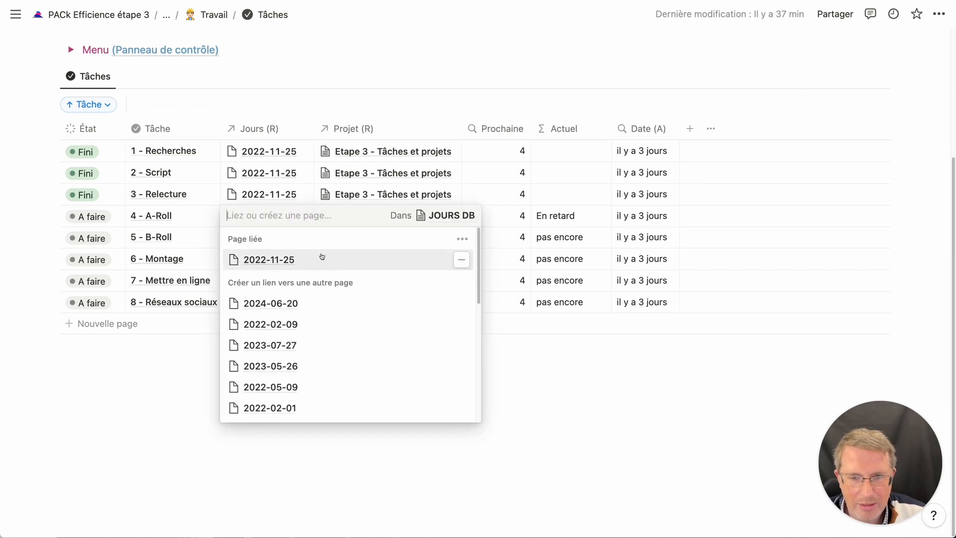
text(2022)
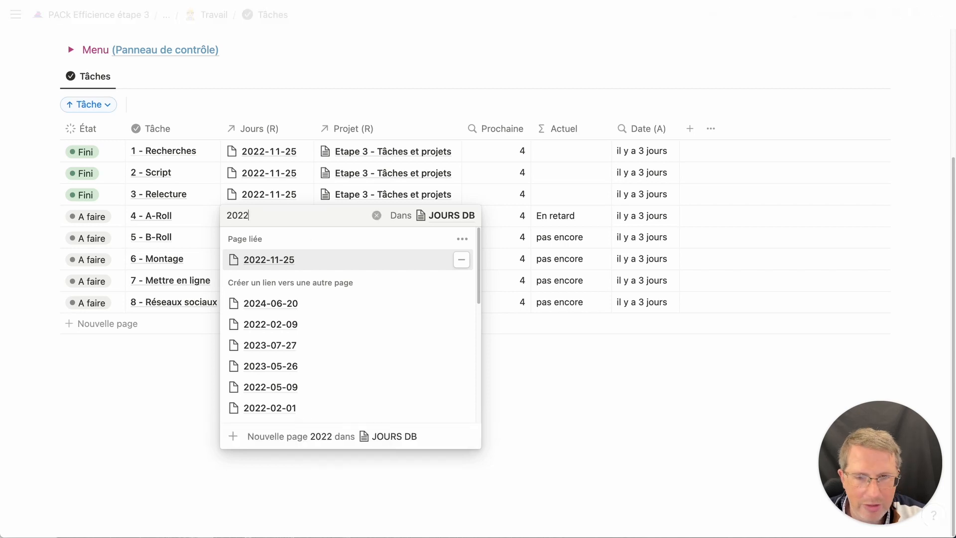
text(-11-)
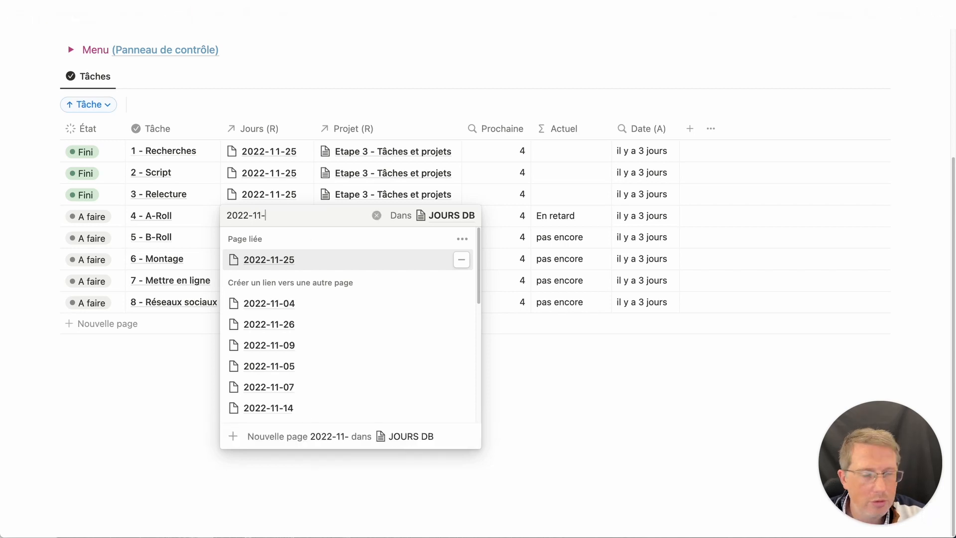
text(30)
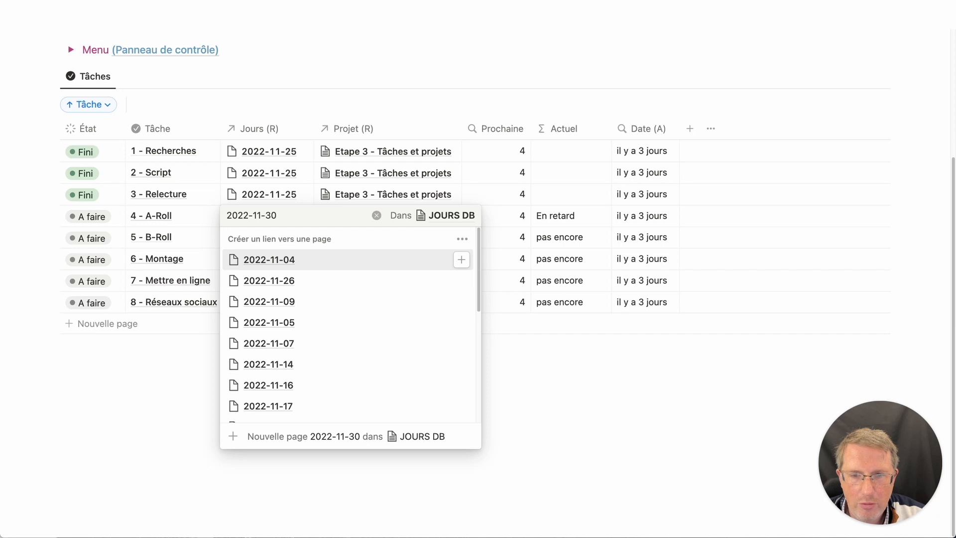
key(Return)
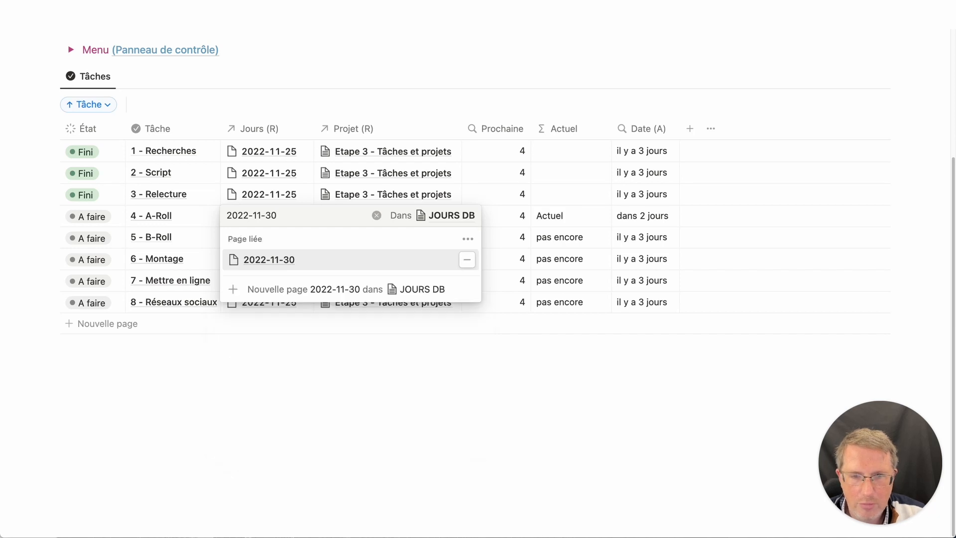
key(super+Tab)
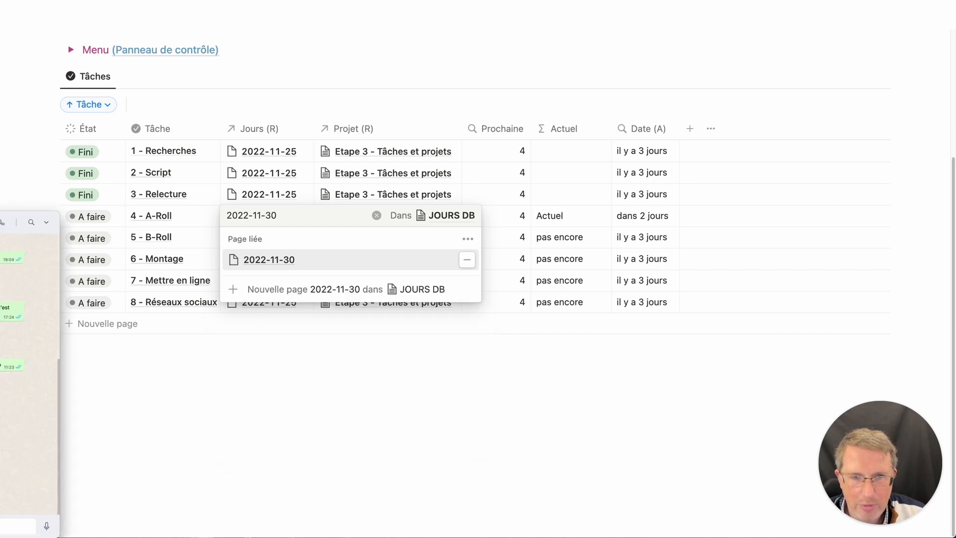
click(177, 399)
click(182, 387)
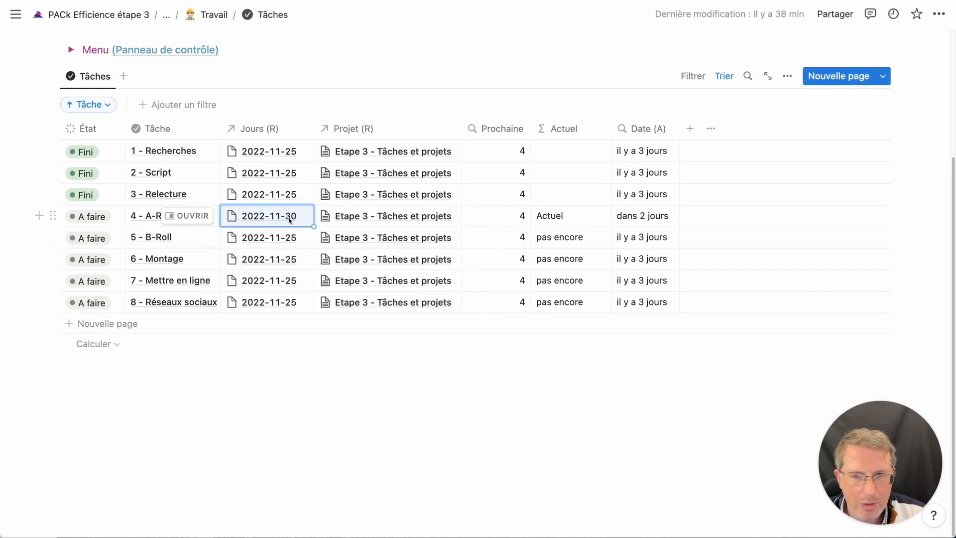
drag(314, 227, 314, 302)
click(343, 359)
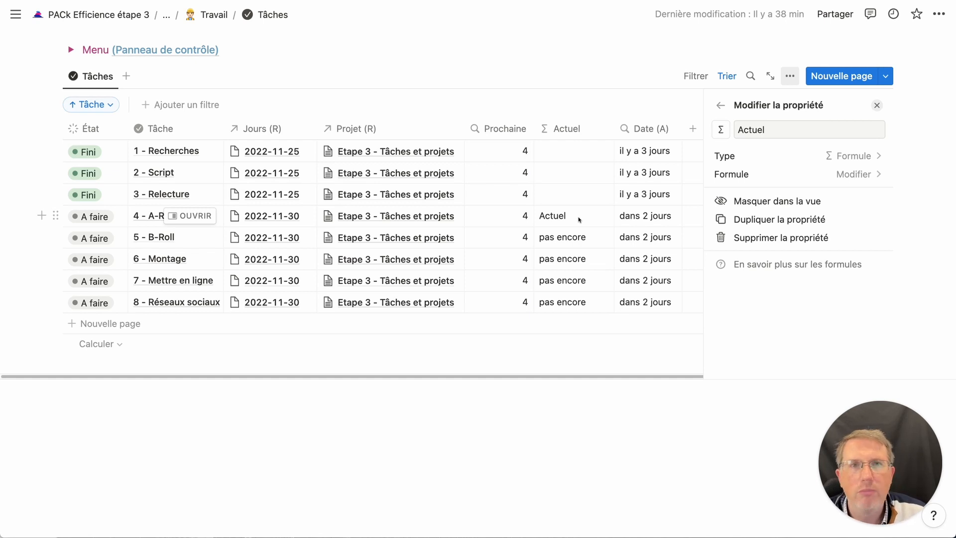
- In the Actuel formula, replace the "Actuel" result after "Critique" with an empty three-argument if(,,)
click(792, 181)
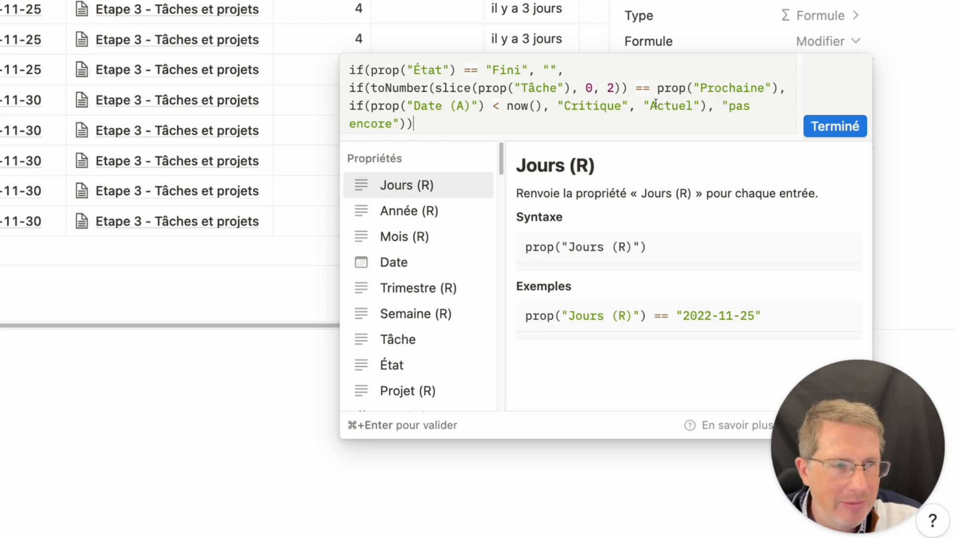
drag(645, 106, 701, 104)
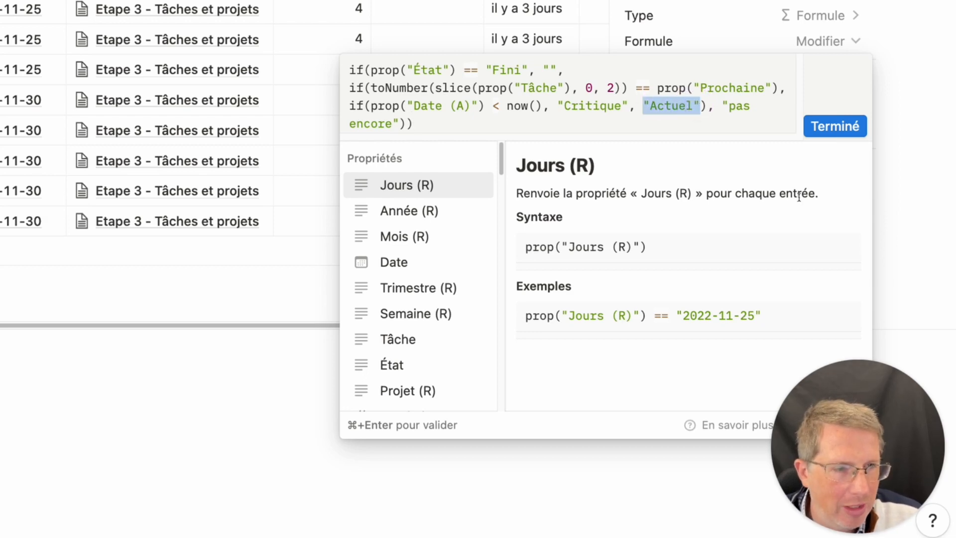
text(if()
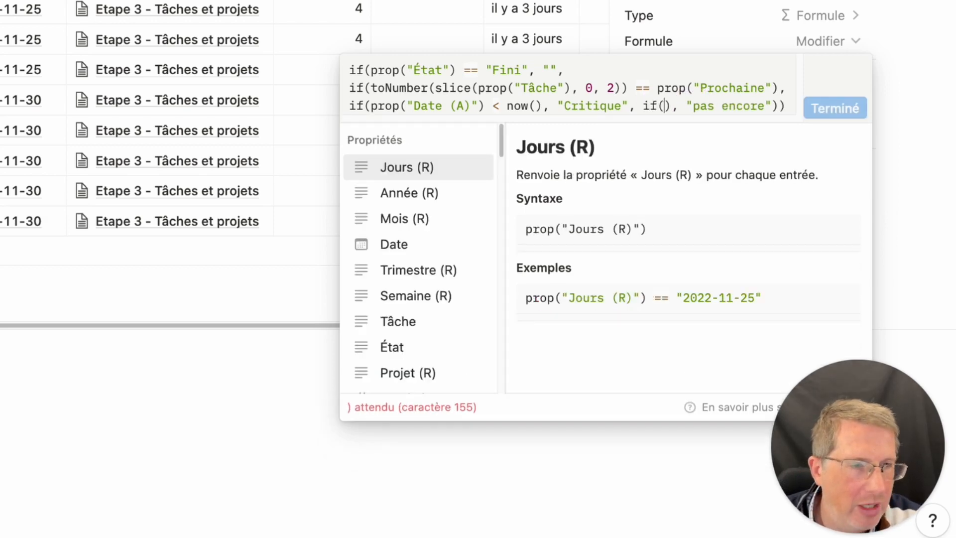
text())
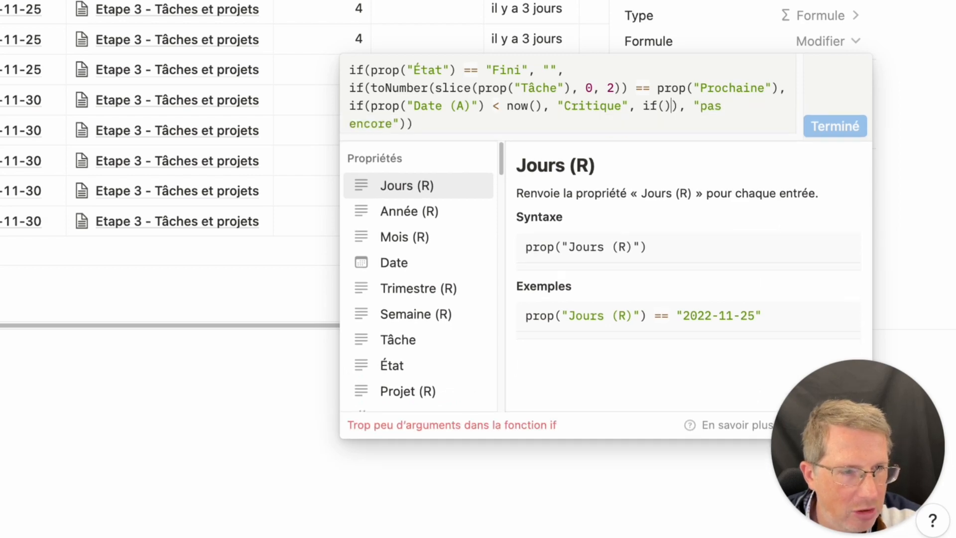
key(Left)
text(,,)
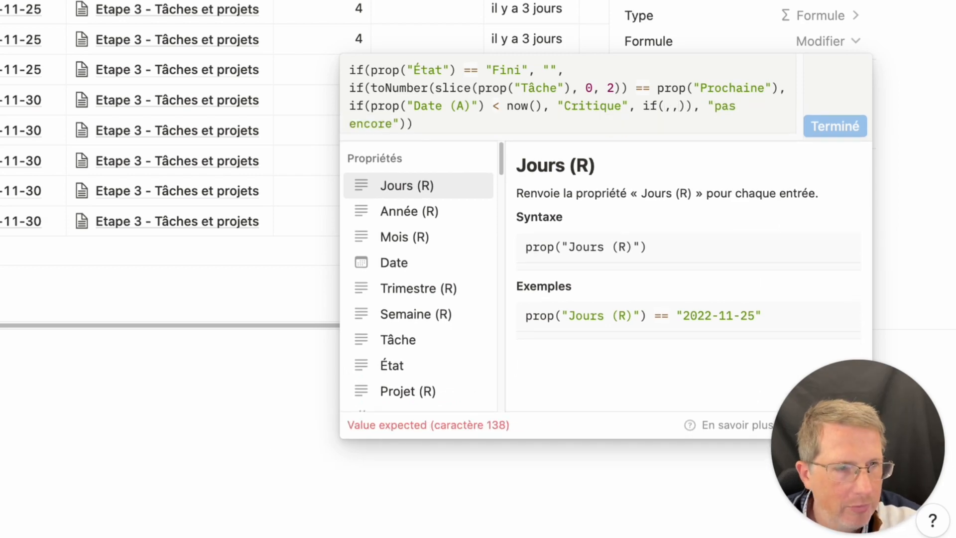
- Fill in "Urgent" and "Actuel" as the two results of the new nested if
key(Left)
text(")
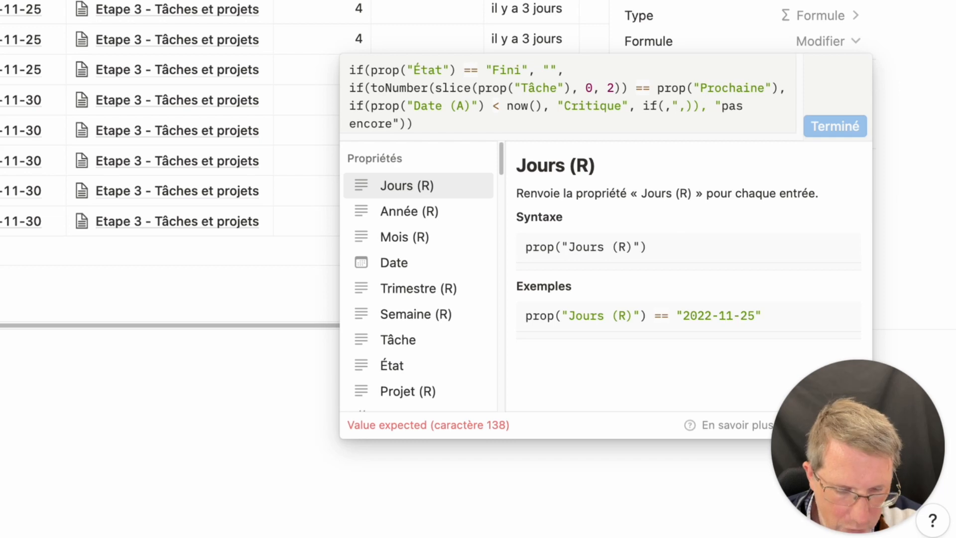
text(Urgent")
key(Right)
text(")
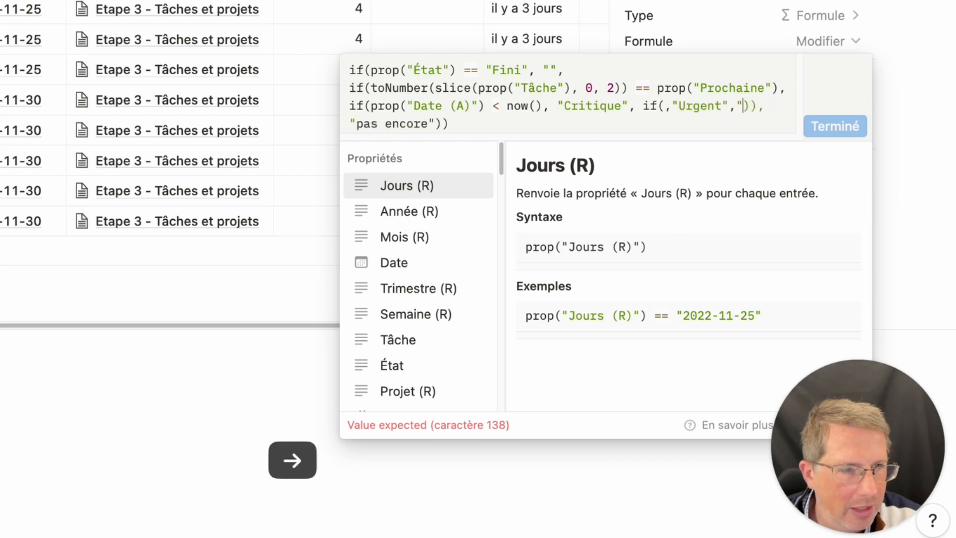
text(Actuel")), "pas encore")))
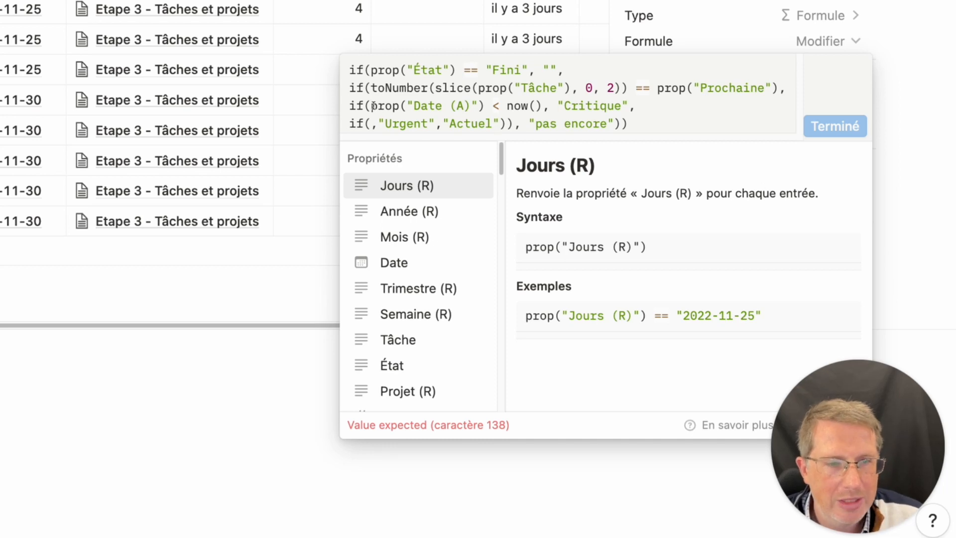
- Insert the dateBetween function as the condition of the nested if that returns "Urgent" or "Actuel"
click(365, 124)
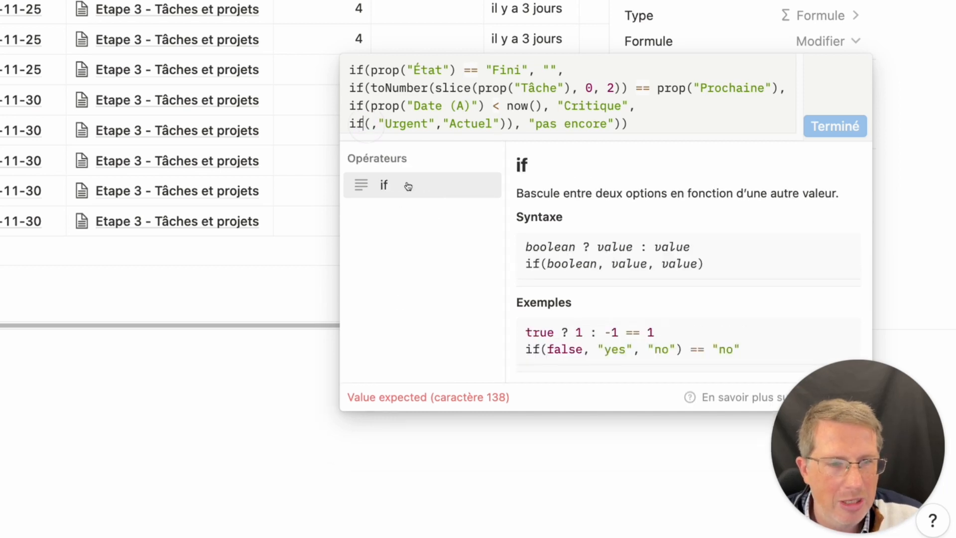
click(369, 124)
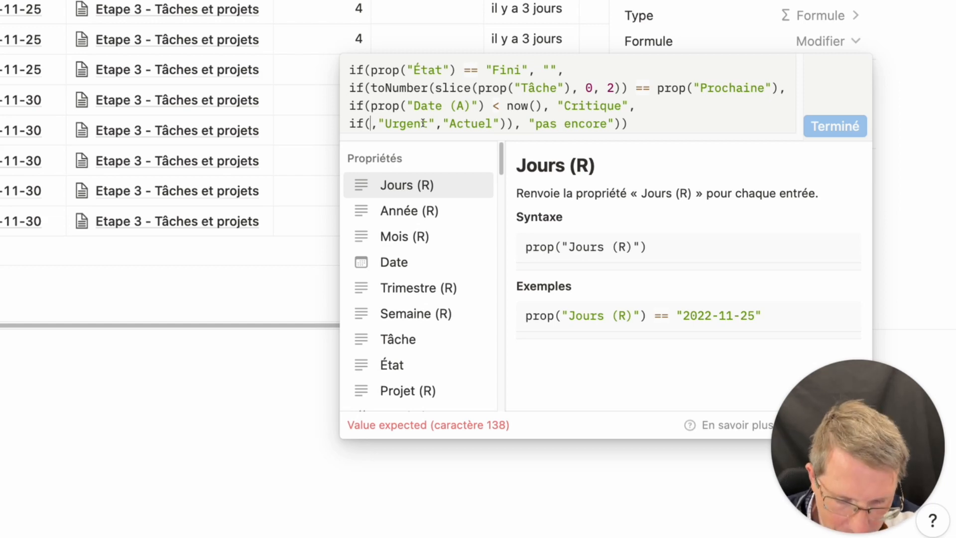
text(date)
key(Down)
key(Down)
key(Down)
key(Down)
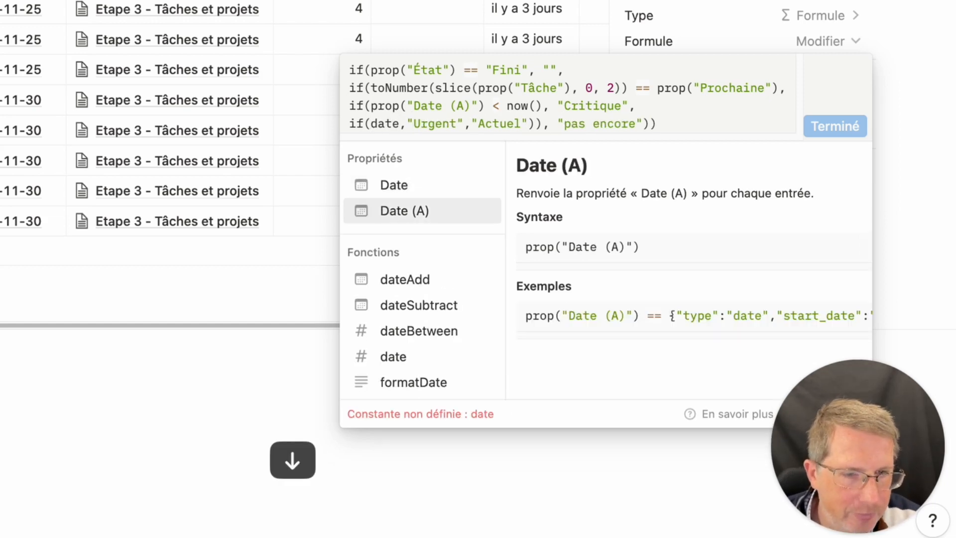
key(Return)
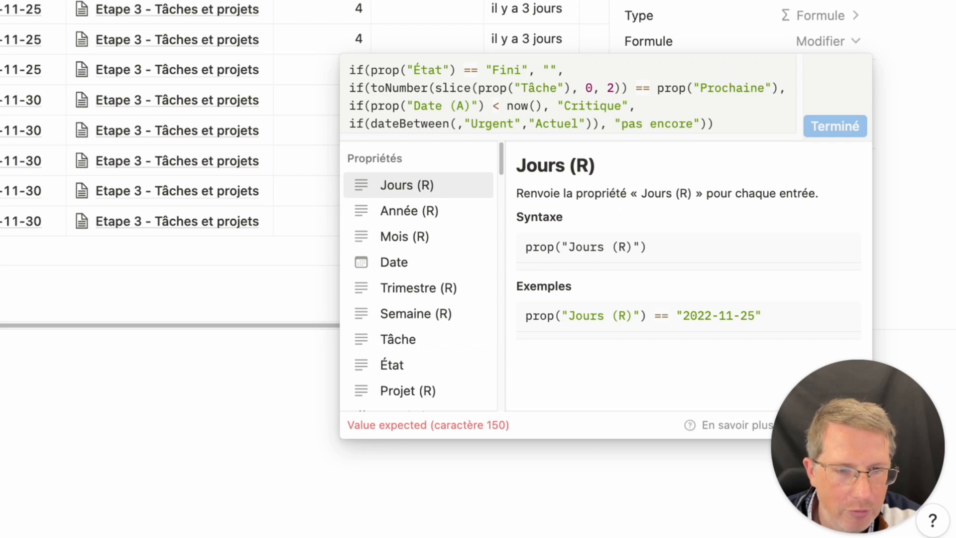
- Fill in the dateBetween arguments with the Date (A) property, now() and "days", and close its parenthesis
scroll(417, 289, down, 5)
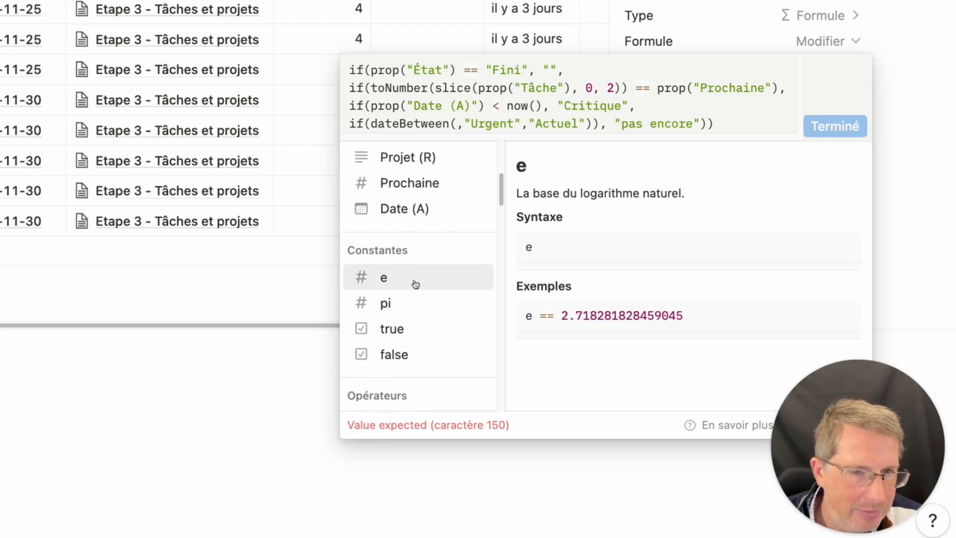
scroll(416, 253, up, 1)
click(418, 227)
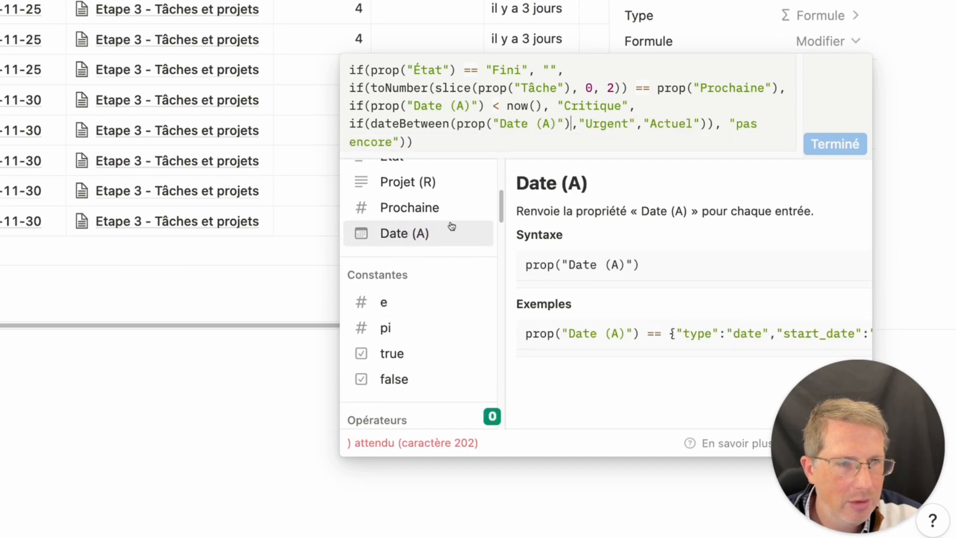
text(,n)
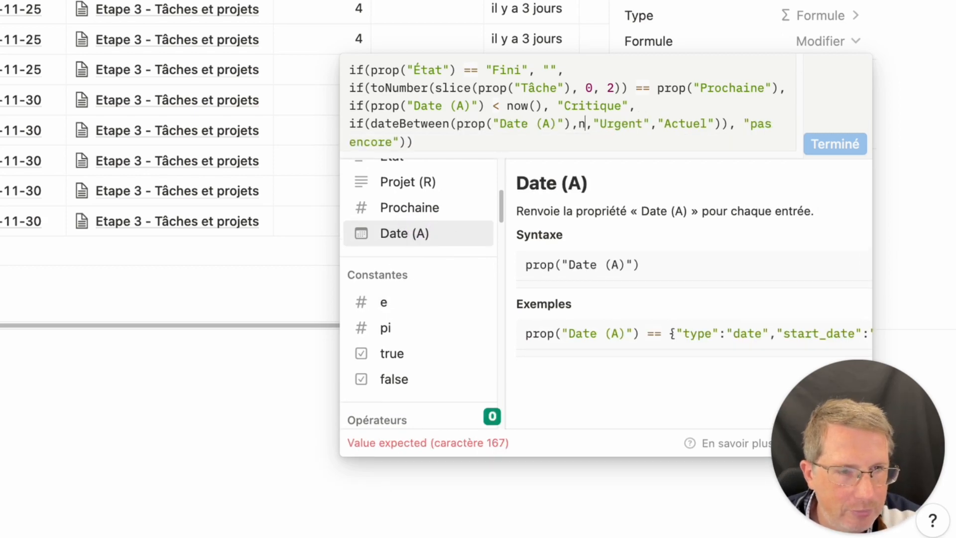
text(ow(),)
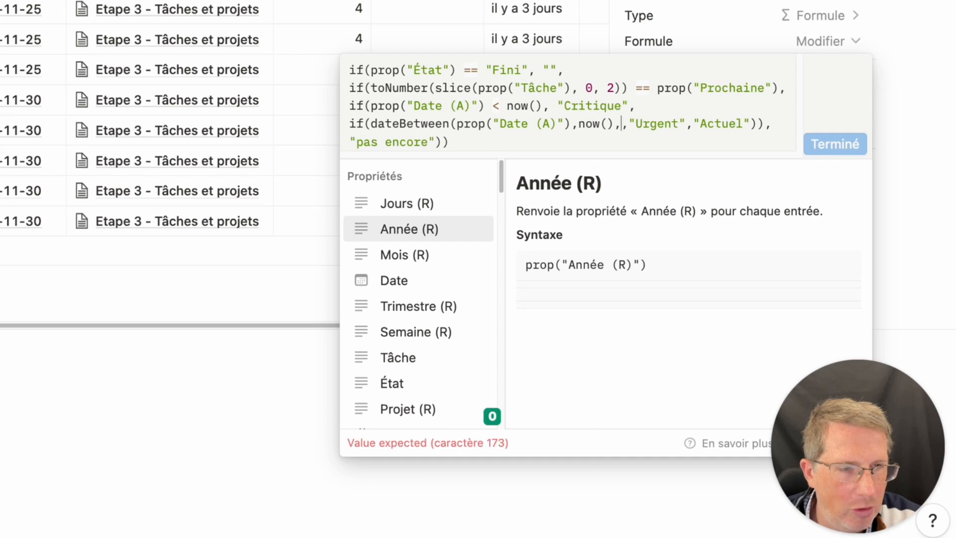
text("days")
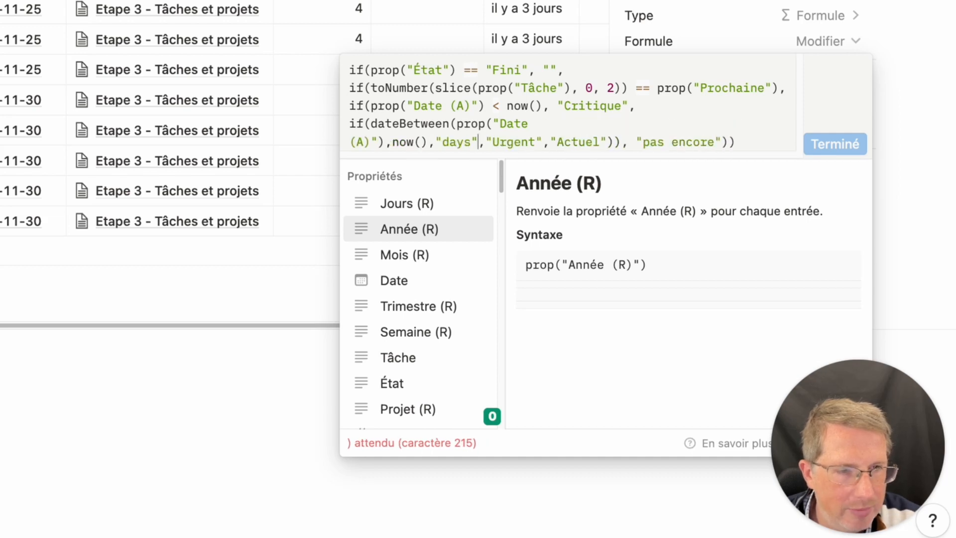
text())
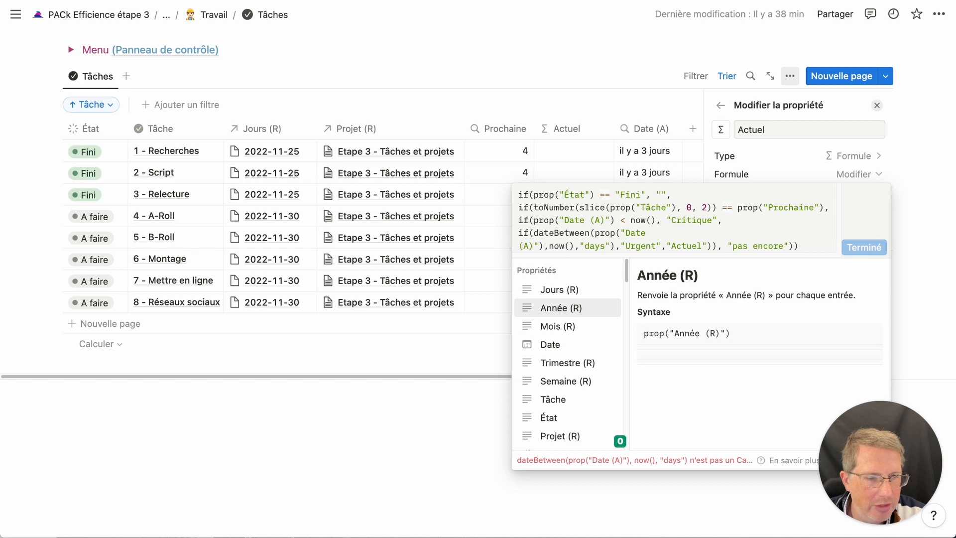
- Complete the urgency condition by testing that the day difference is < 3, and apply the formula
text(<)
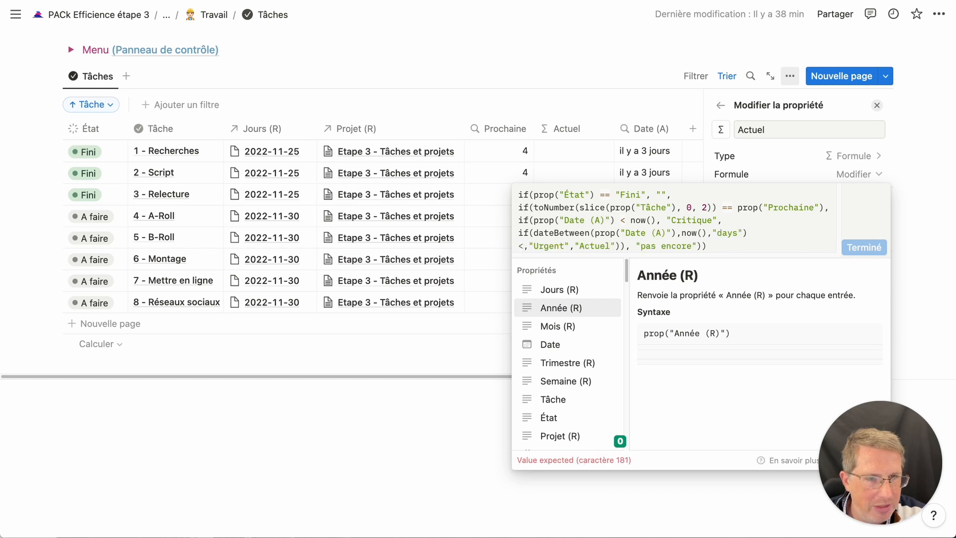
text(3)
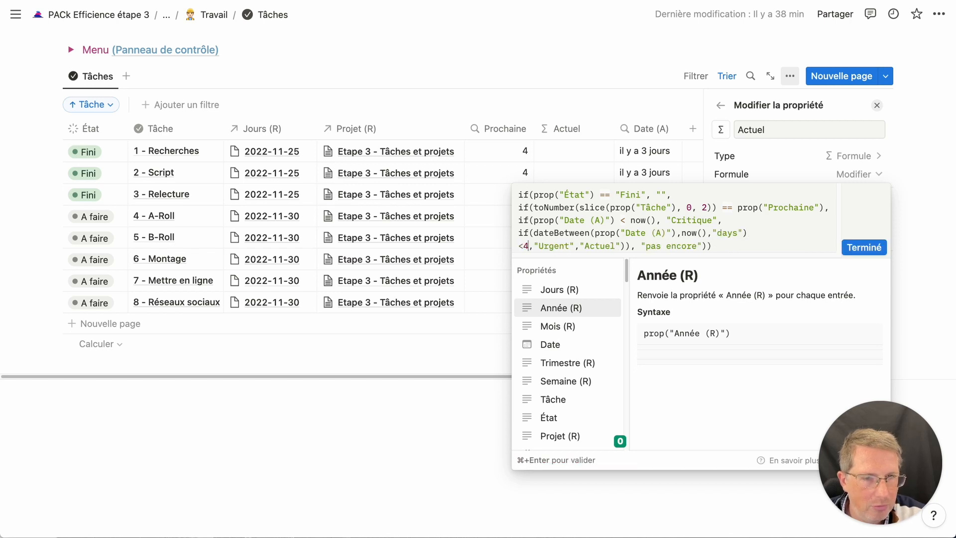
click(862, 246)
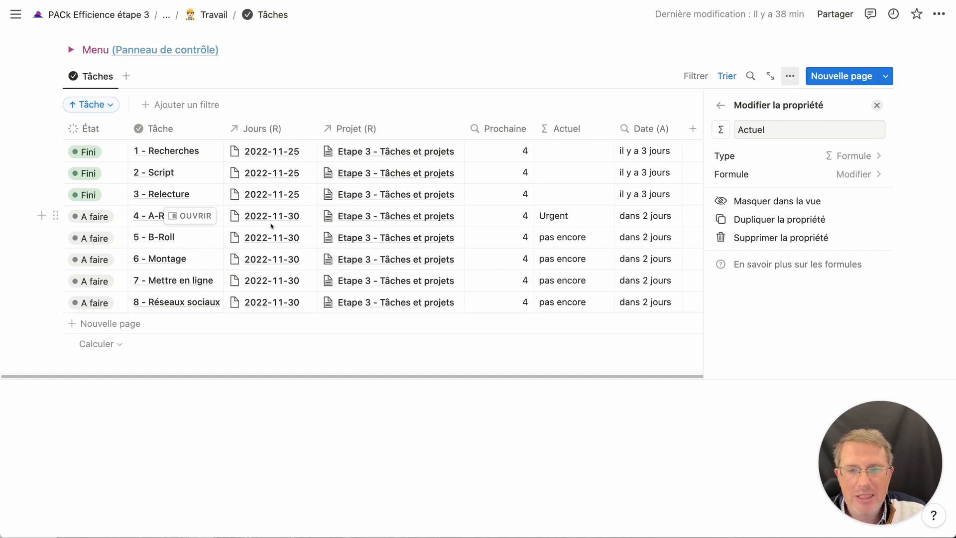
- Change the linked day of task 4 - A-Roll to 2022-12-13 to test the formula with a distant date
click(305, 216)
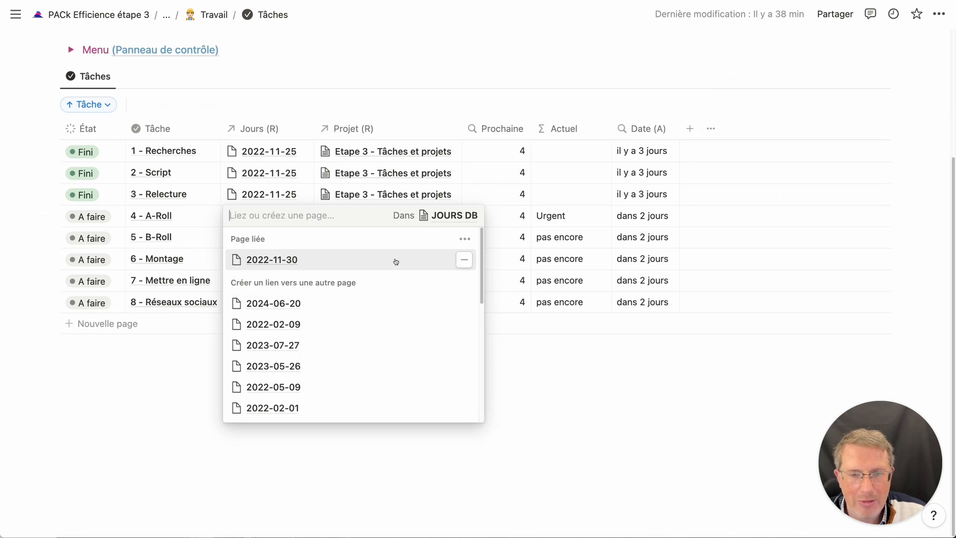
text(2022-1)
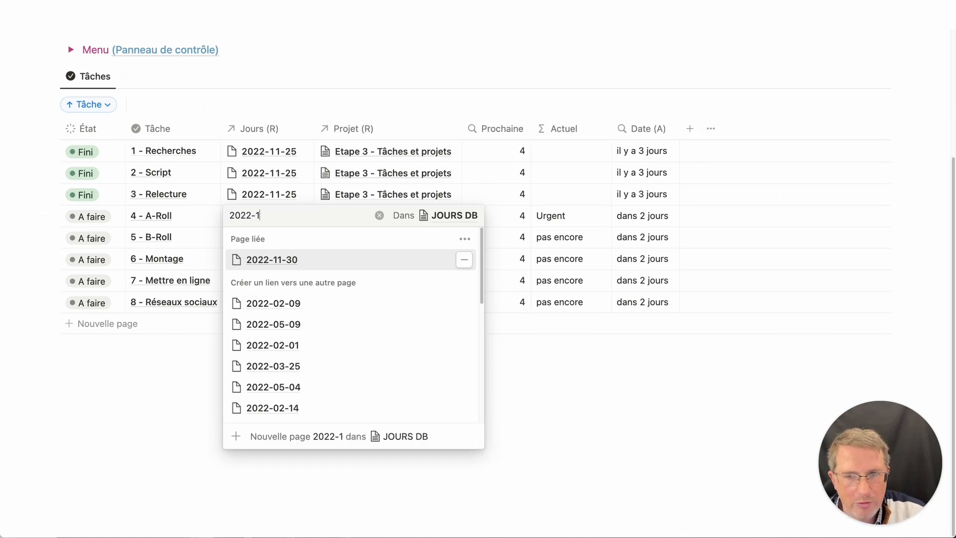
text(2-05)
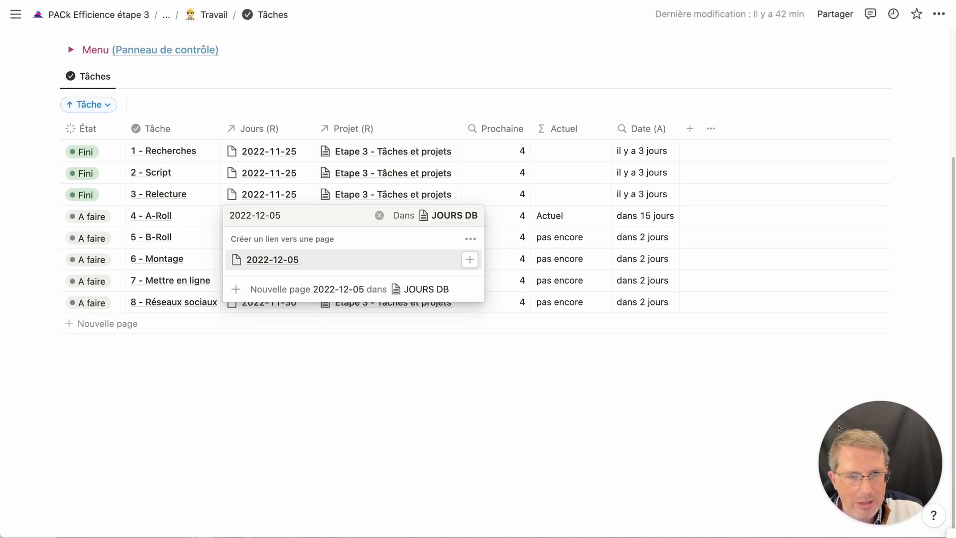
key(Escape)
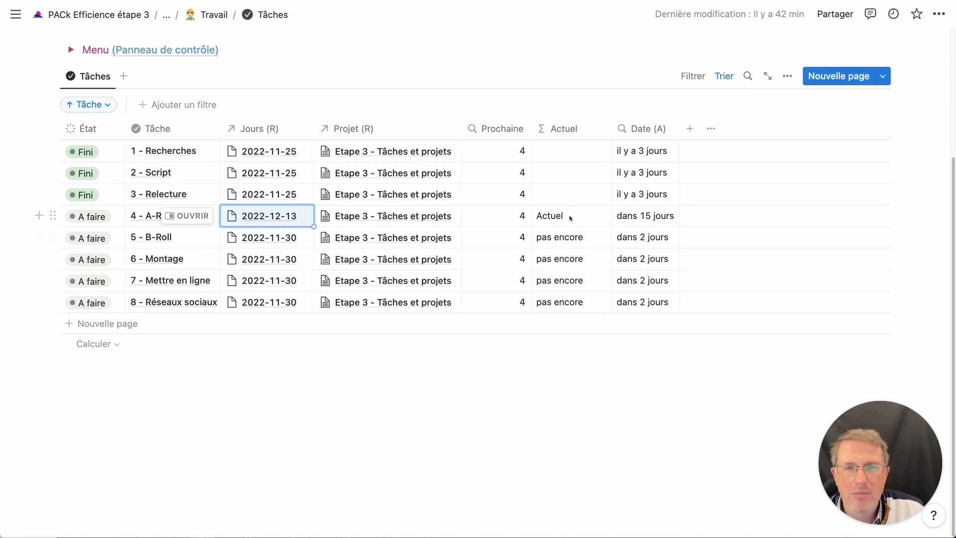
- Link task 4 - A-Roll back to the day 2022-11-30
click(308, 217)
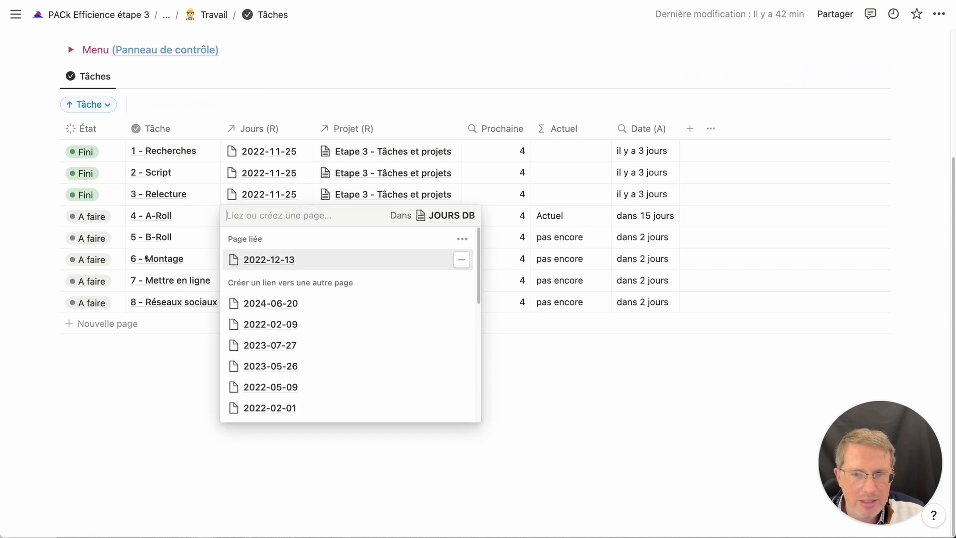
text(2022-)
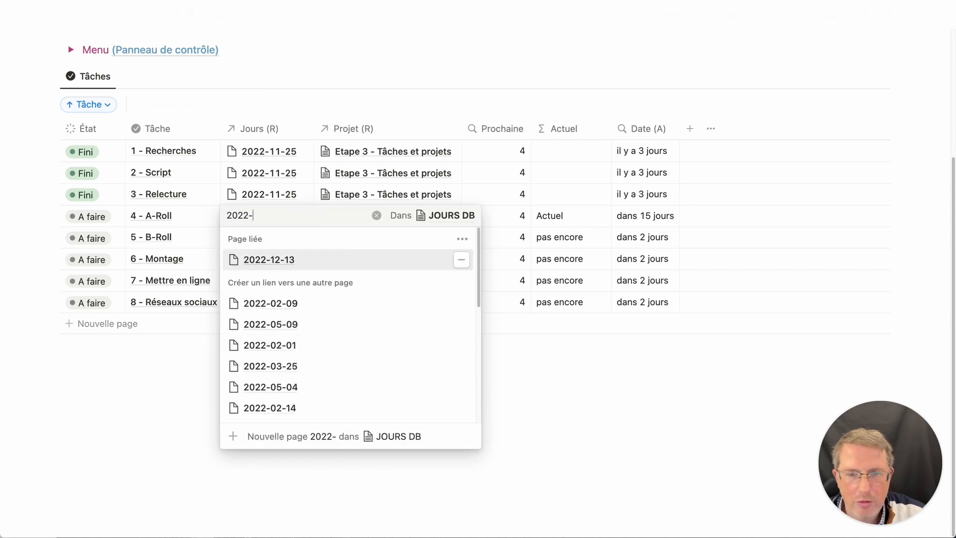
text(11-30)
key(Return)
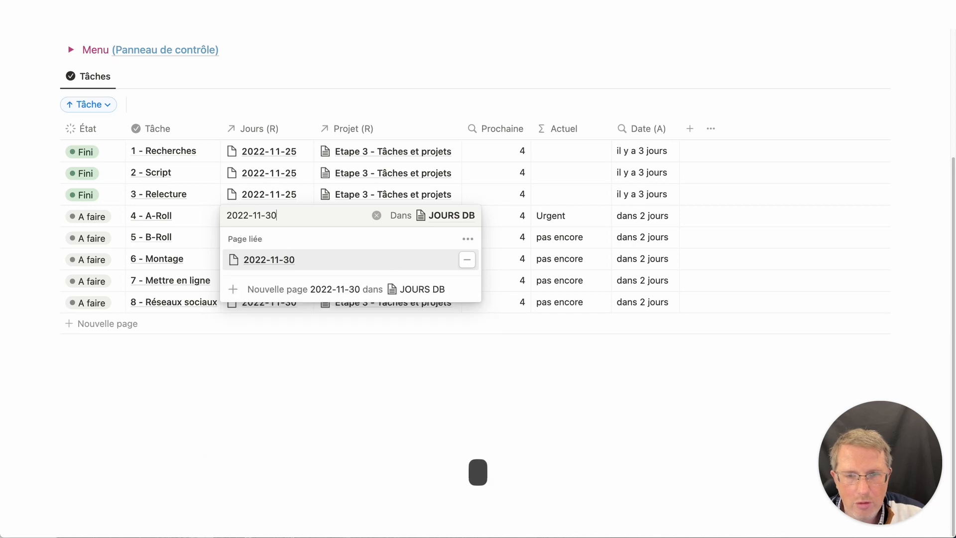
key(Escape)
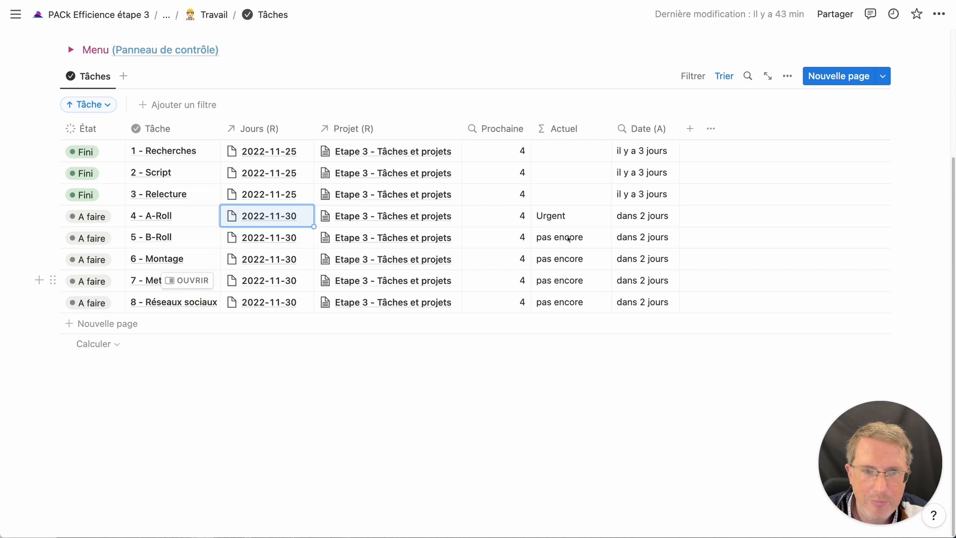
- Open the Actuel formula, examine the comparison operator after dateBetween, and close the editor
click(579, 218)
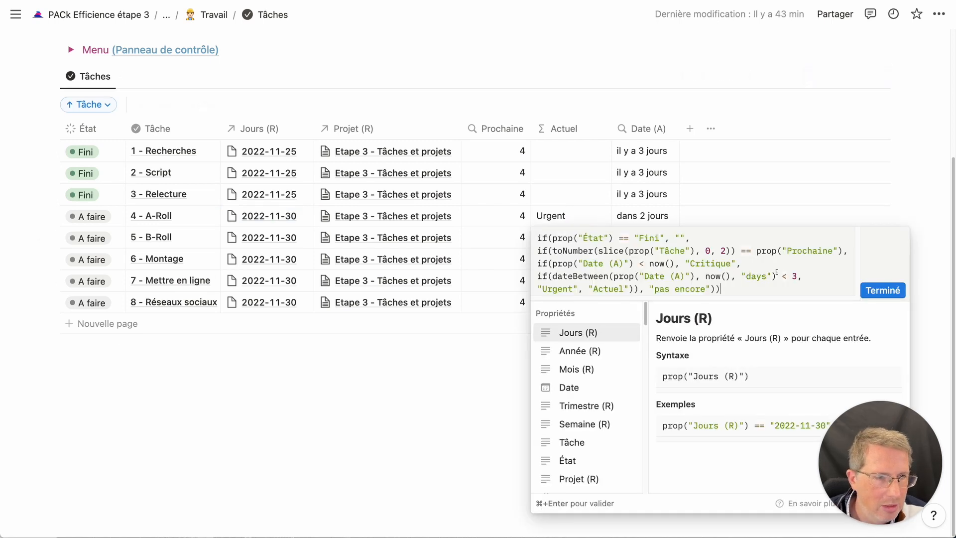
double_click(784, 276)
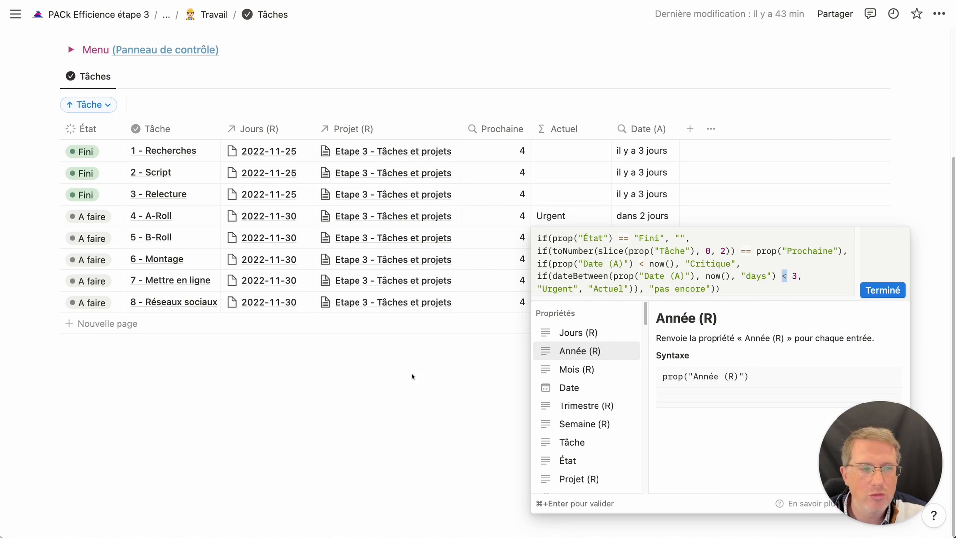
click(883, 290)
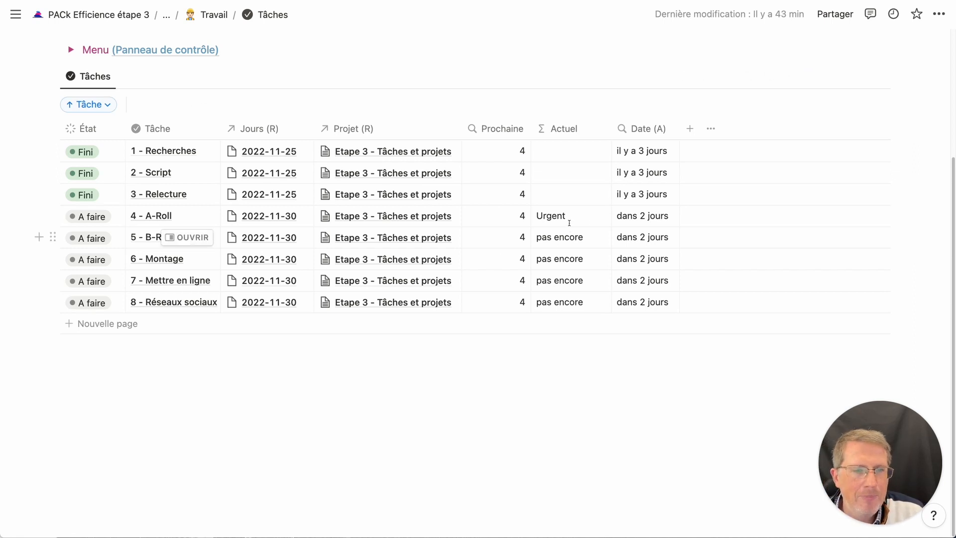
- Rename the Actuel property as Priorité
click(564, 128)
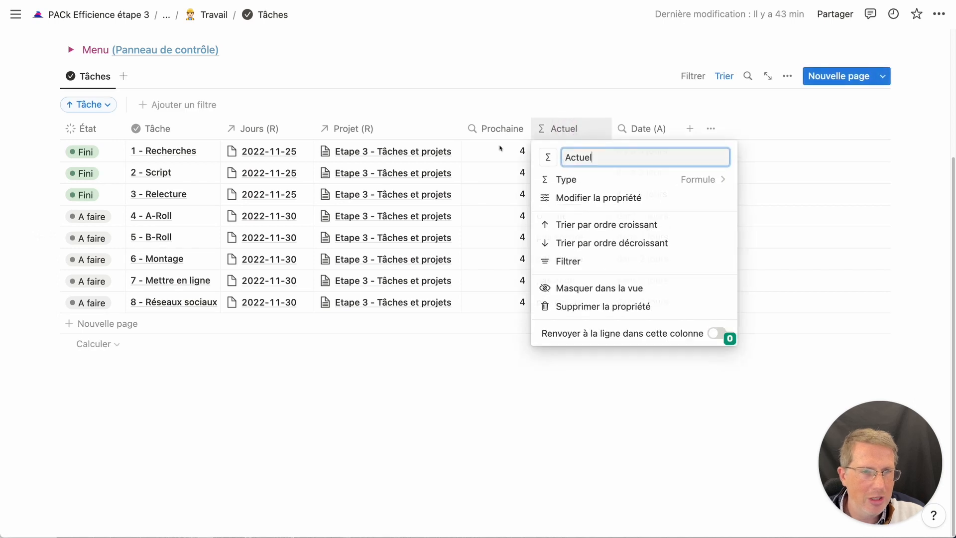
double_click(596, 156)
text(Pri)
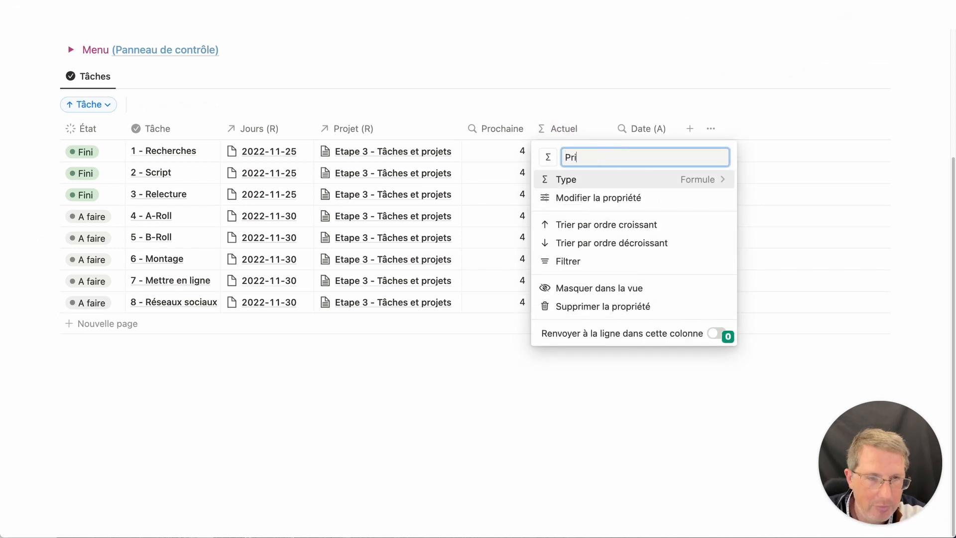
text(otité)
key(Return)
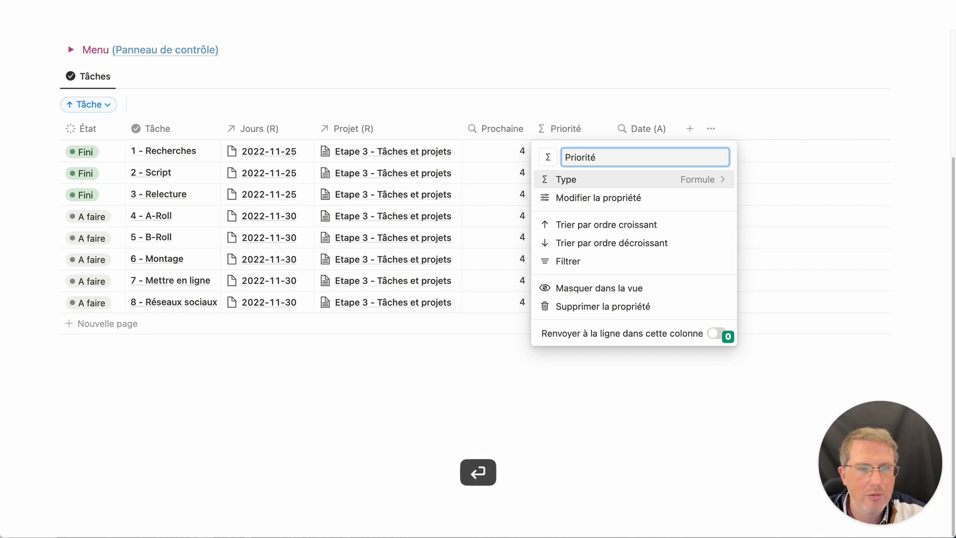
click(591, 397)
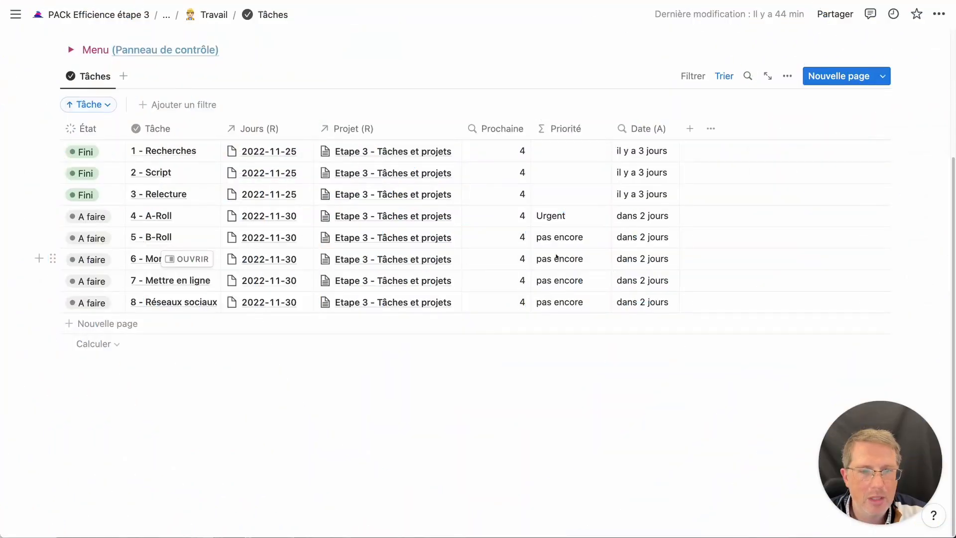
- In the Priorité formula, replace the final "pas encore" result with "Prio"
click(567, 260)
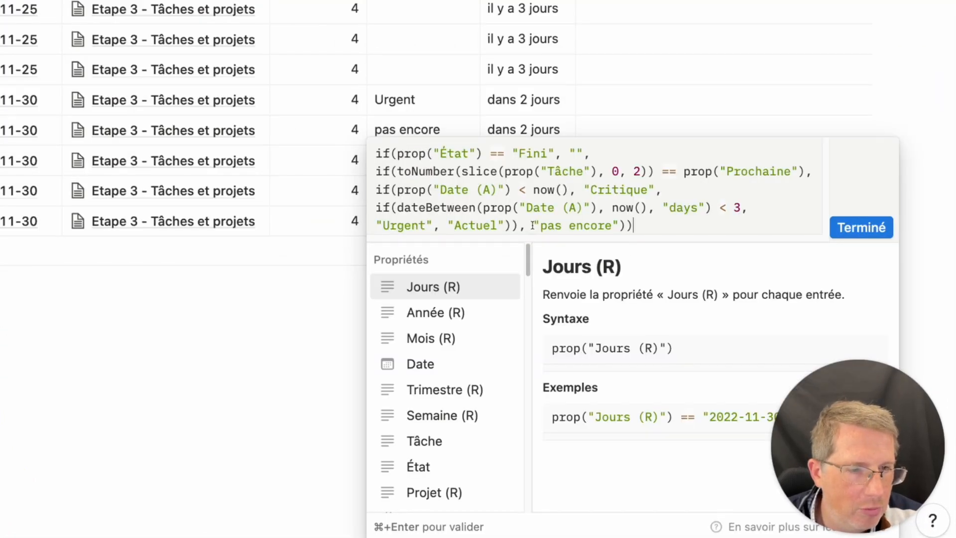
drag(532, 225, 616, 224)
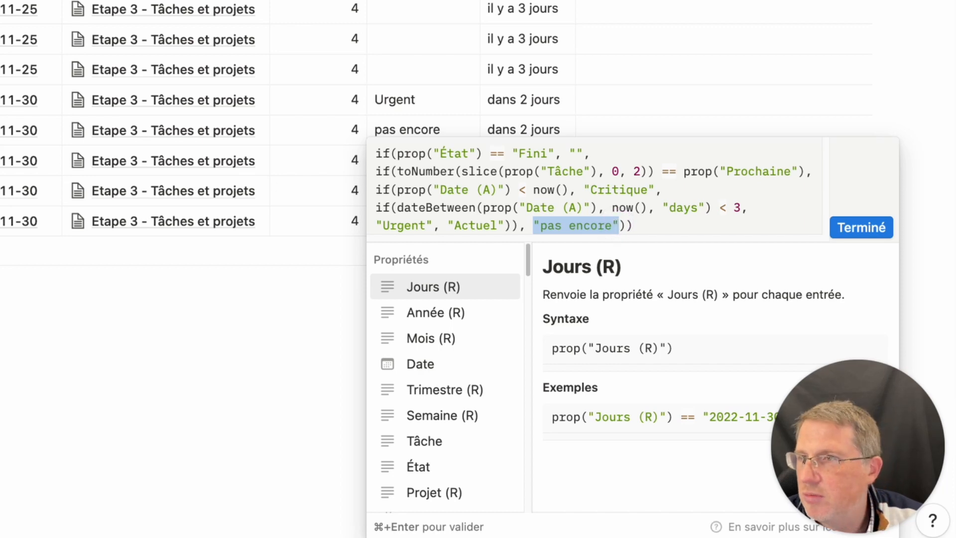
key(Return)
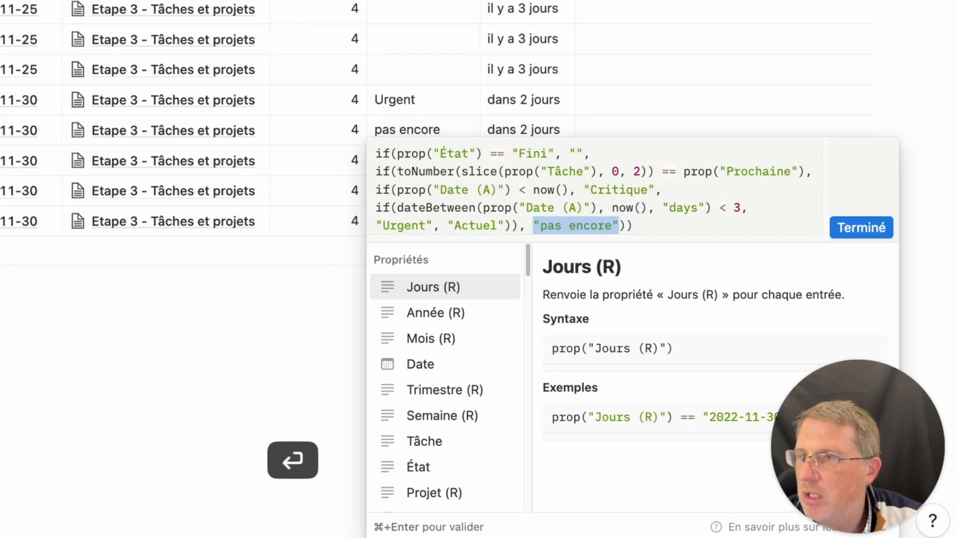
key(super+v)
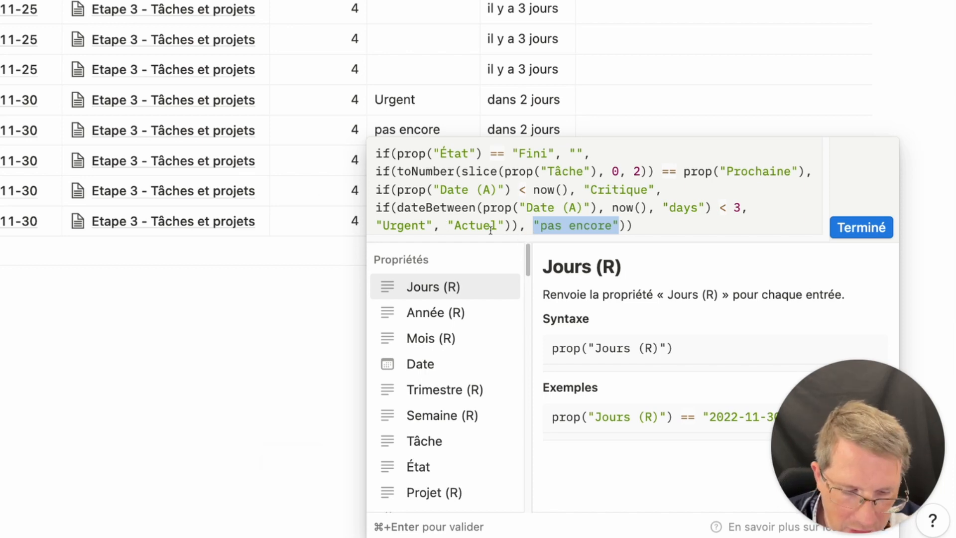
drag(542, 225, 618, 224)
key(BackSpace)
text(Prio")
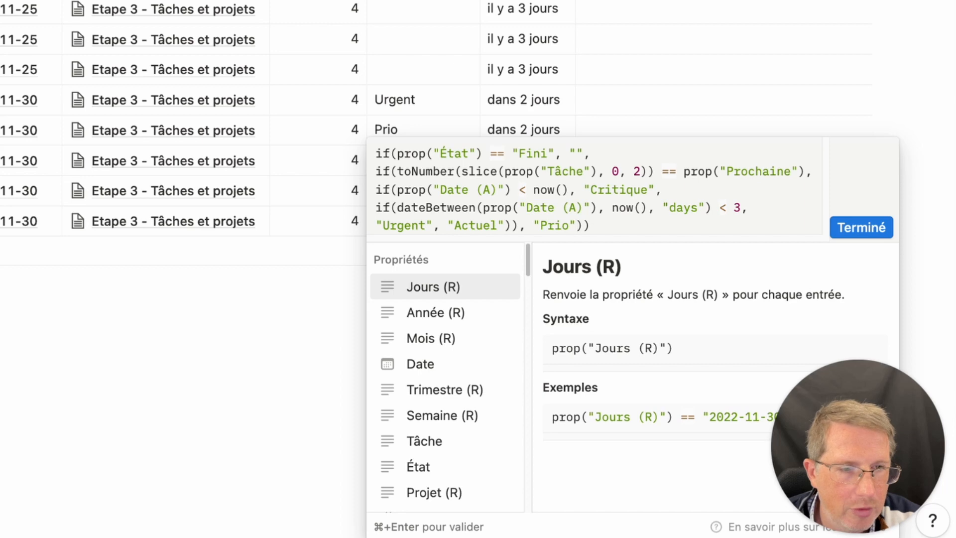
- Extend the formula's final "Prio" result to "Prio " + (format()), closing all brackets
key(BackSpace)
key(BackSpace)
text(" + )
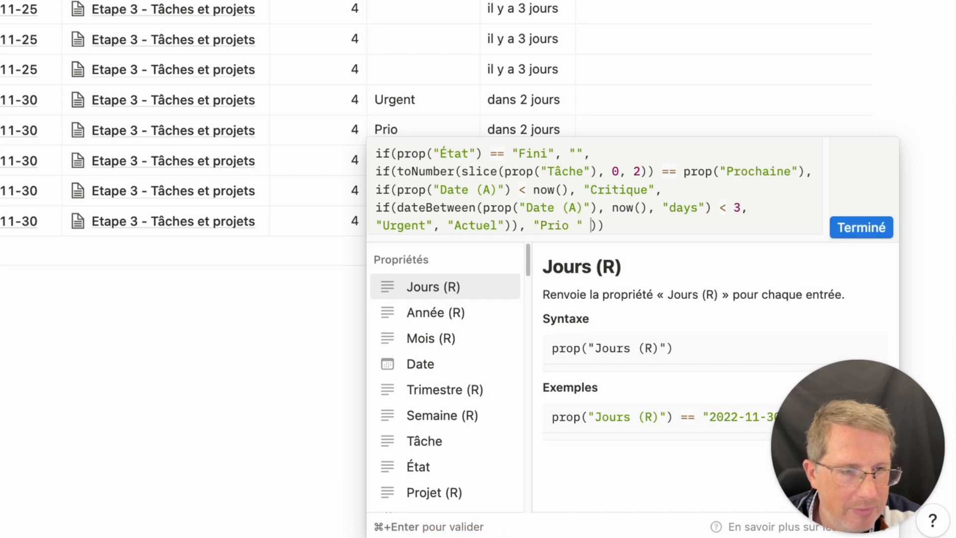
text(()
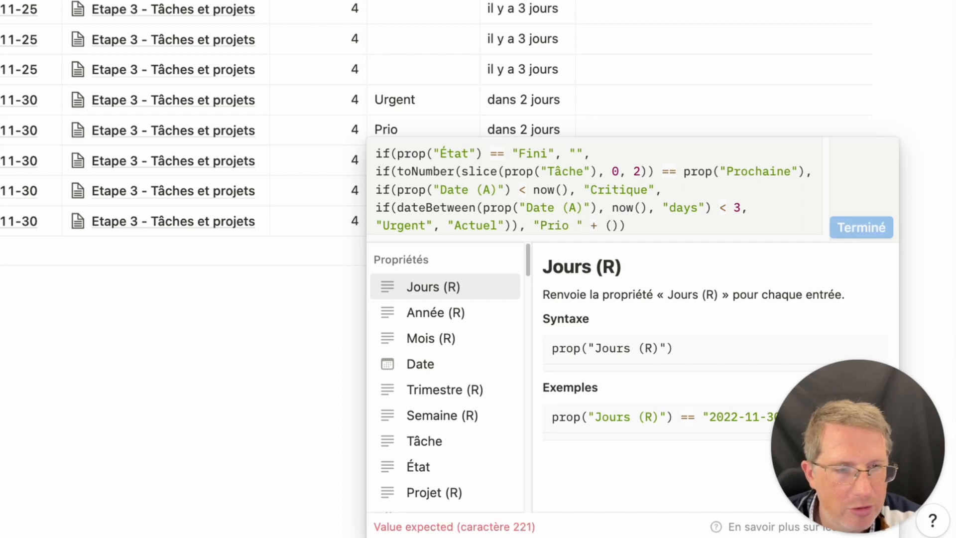
text(fprùat)
key(BackSpace)
key(BackSpace)
key(BackSpace)
key(BackSpace)
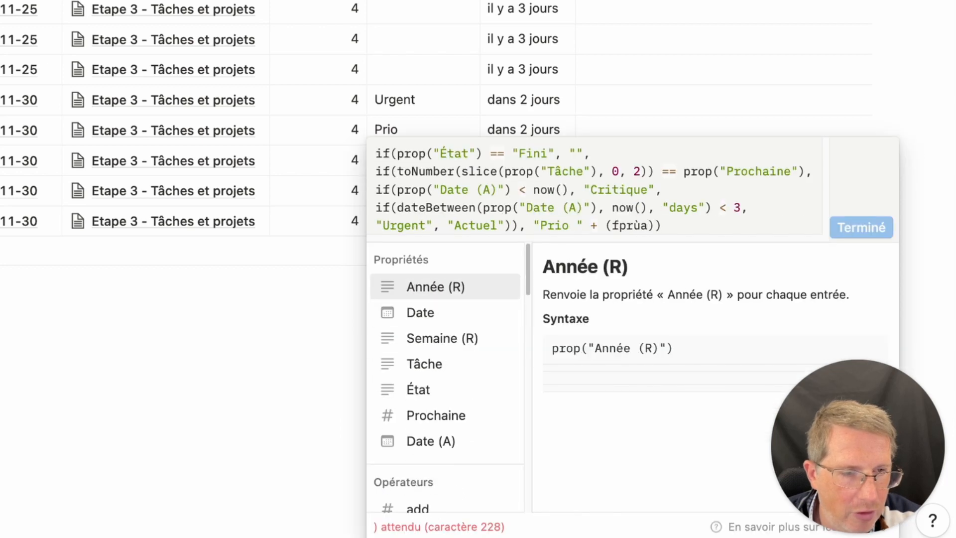
key(BackSpace)
text(ormat()
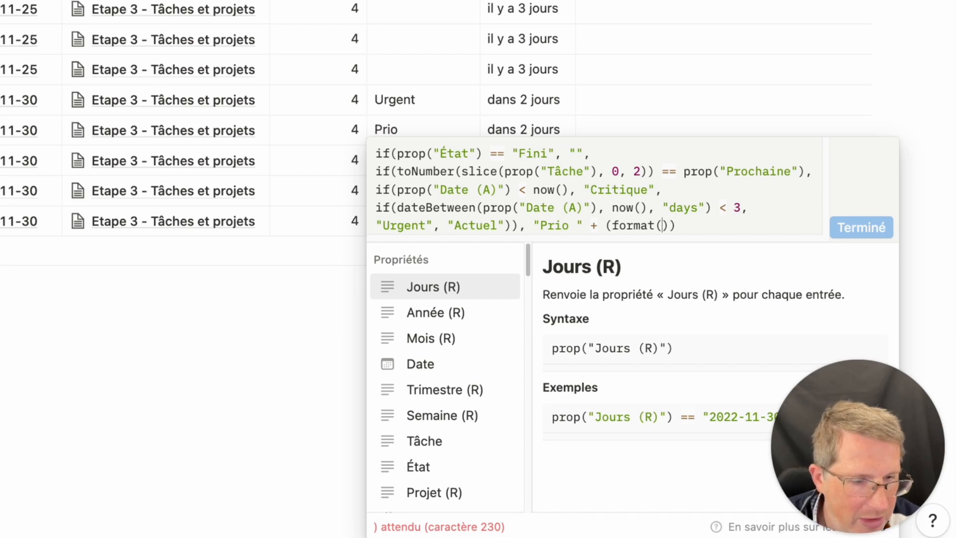
text()))
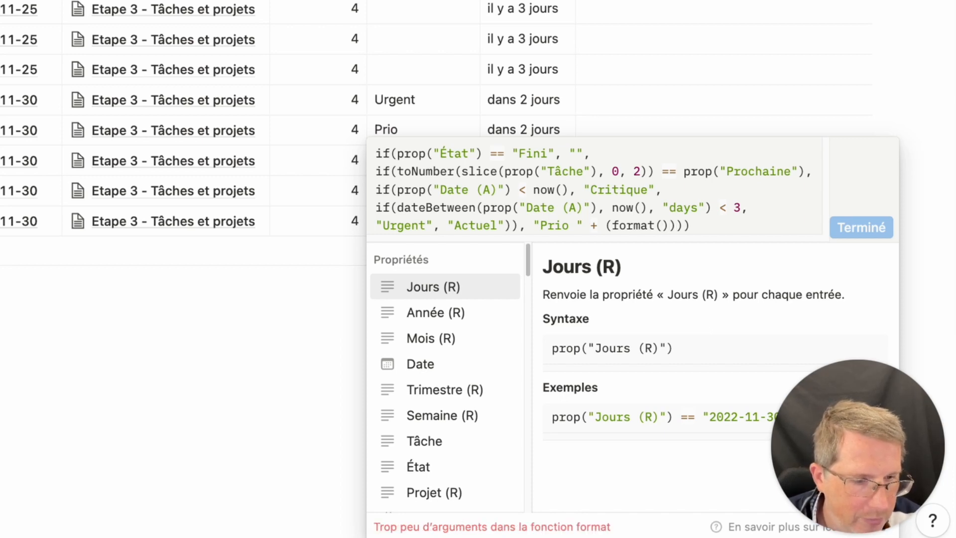
- Inside format(), add an abs() function containing prop("Prochaine") followed by a minus sign
key(Left)
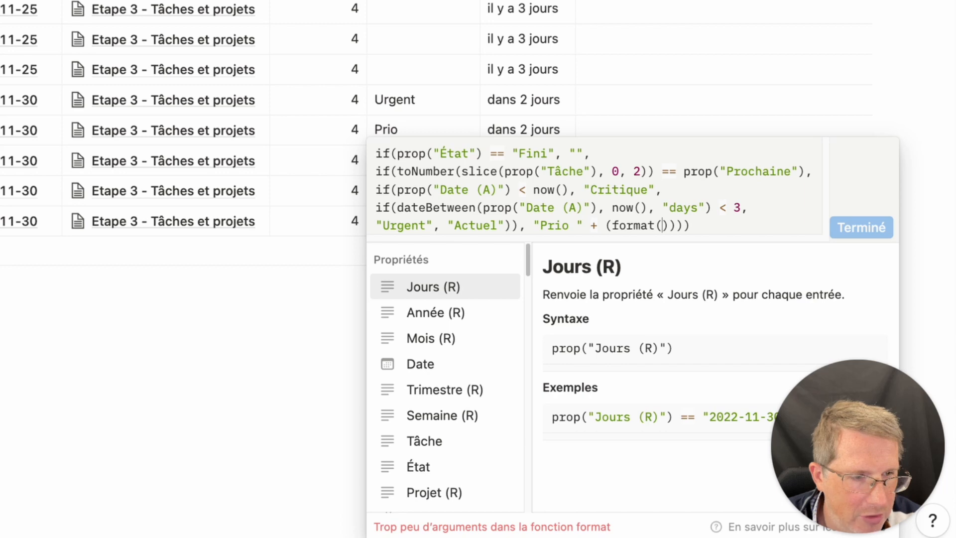
text(abs())
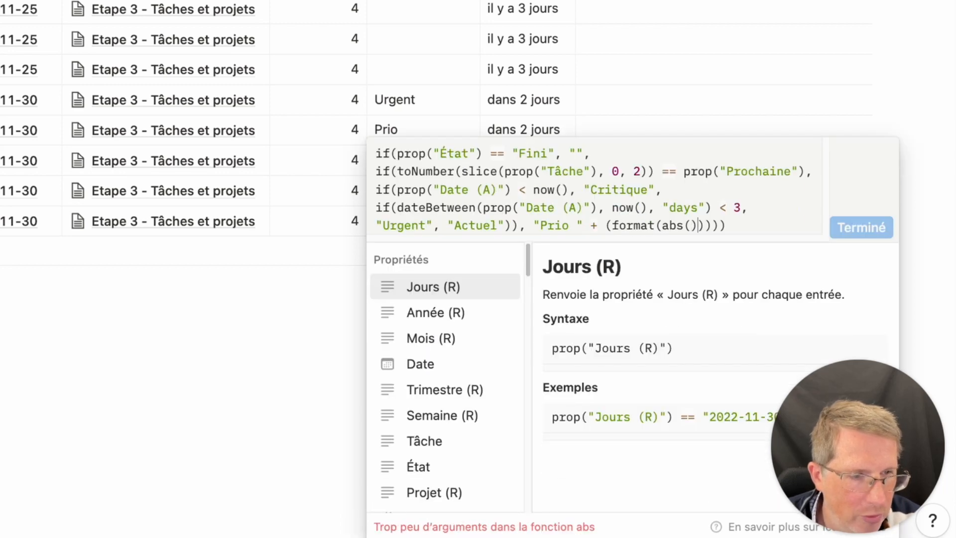
key(Left)
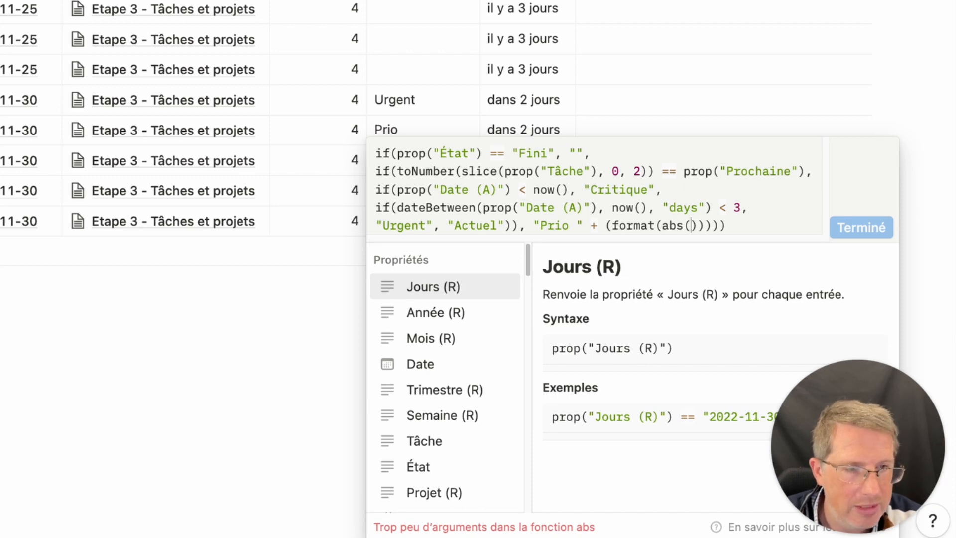
text(o)
key(BackSpace)
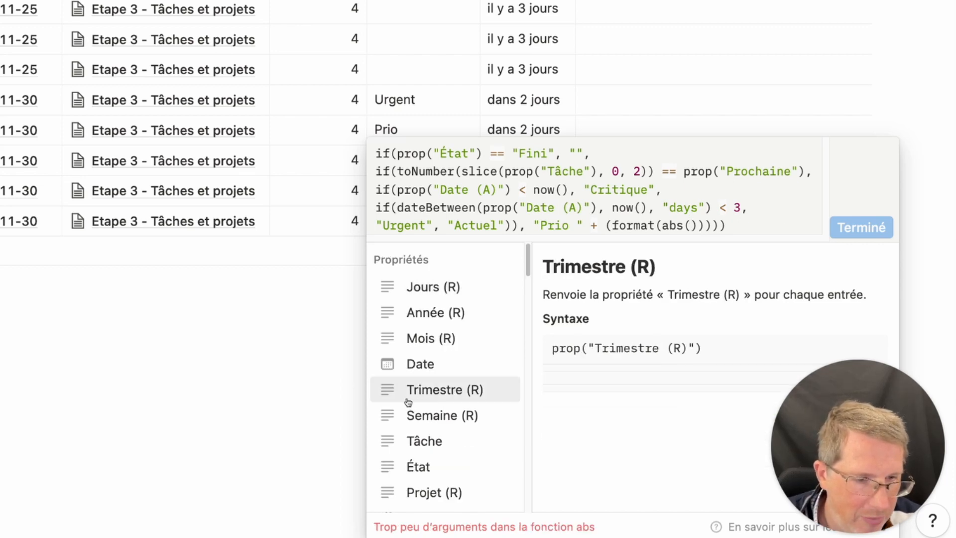
scroll(406, 399, down, 10)
scroll(406, 398, up, 10)
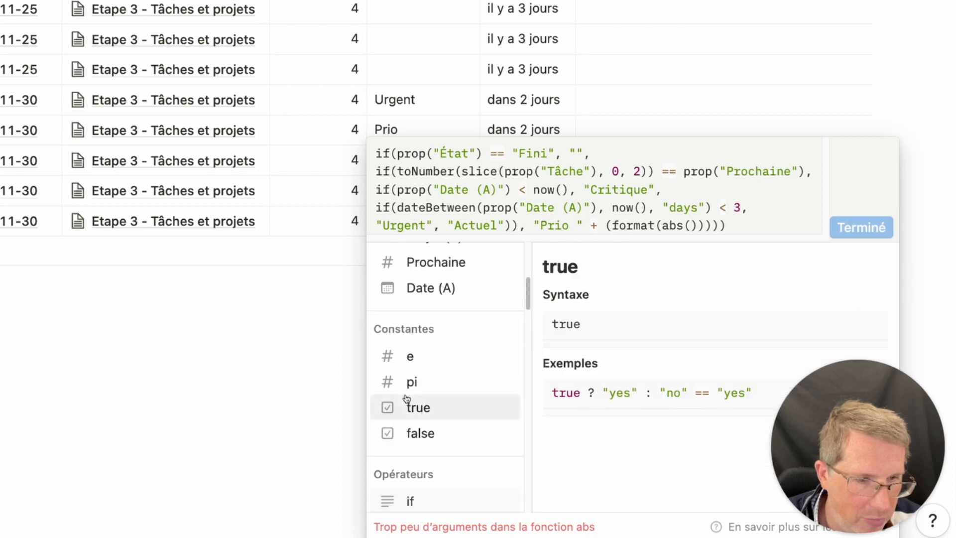
click(433, 322)
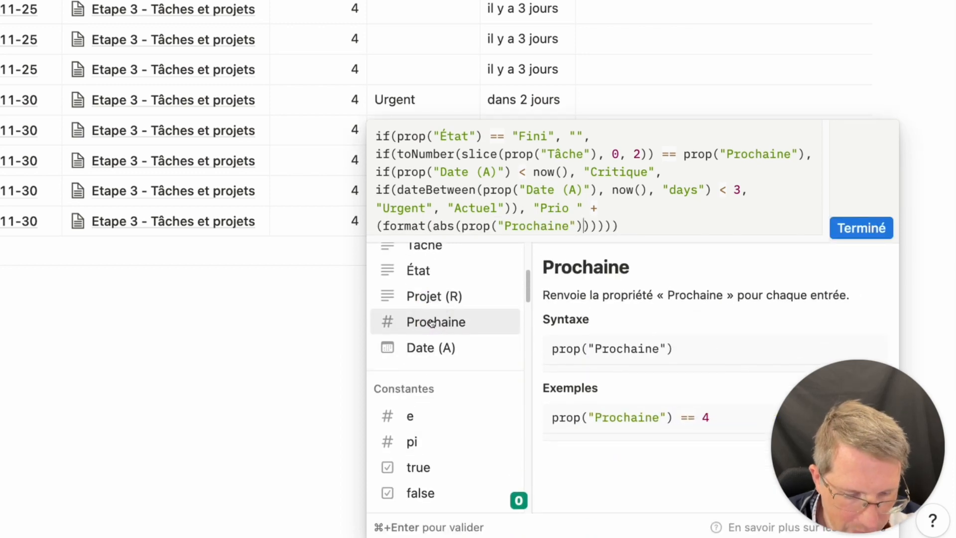
text(-)
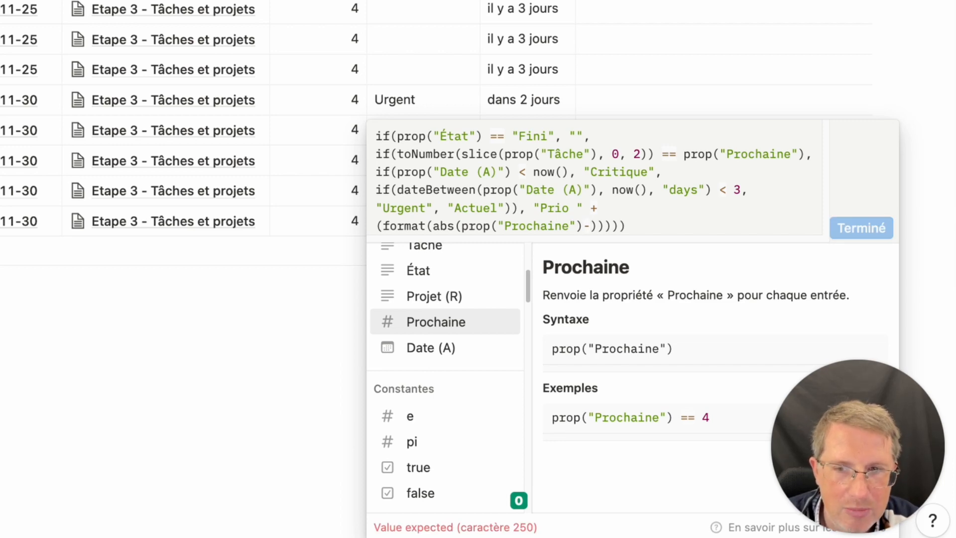
- Complete the subtraction inside abs() with slice(prop("Tâche"),0,2)
text(sli)
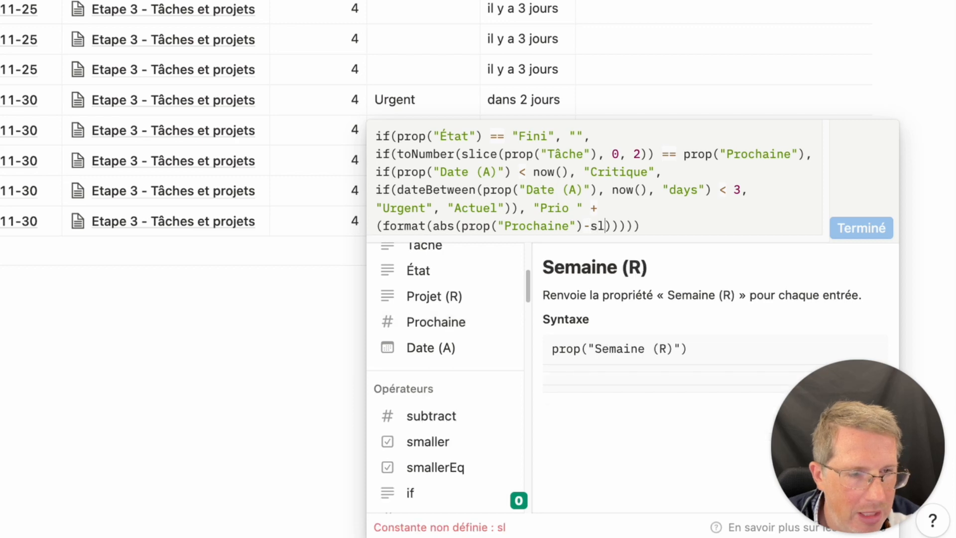
text(ce())
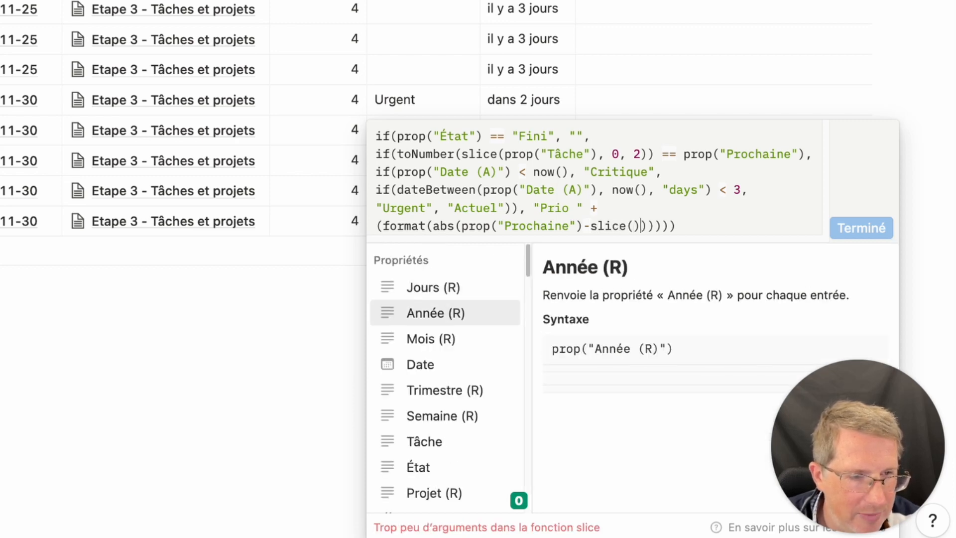
key(Left)
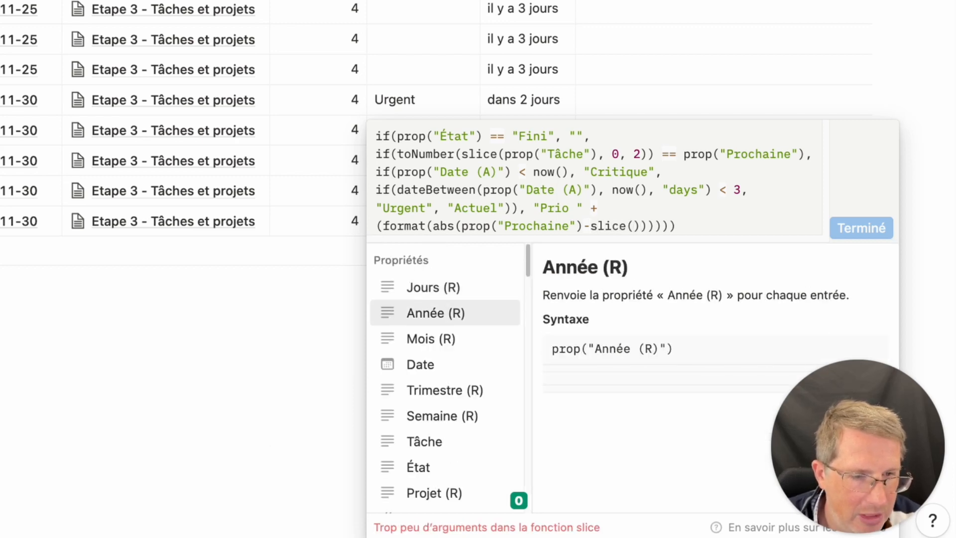
click(433, 439)
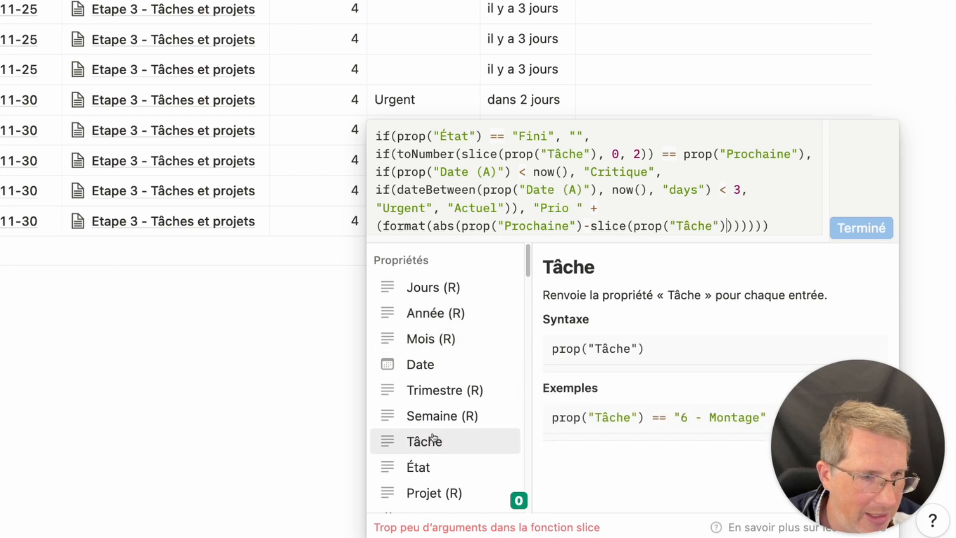
text(,0,)
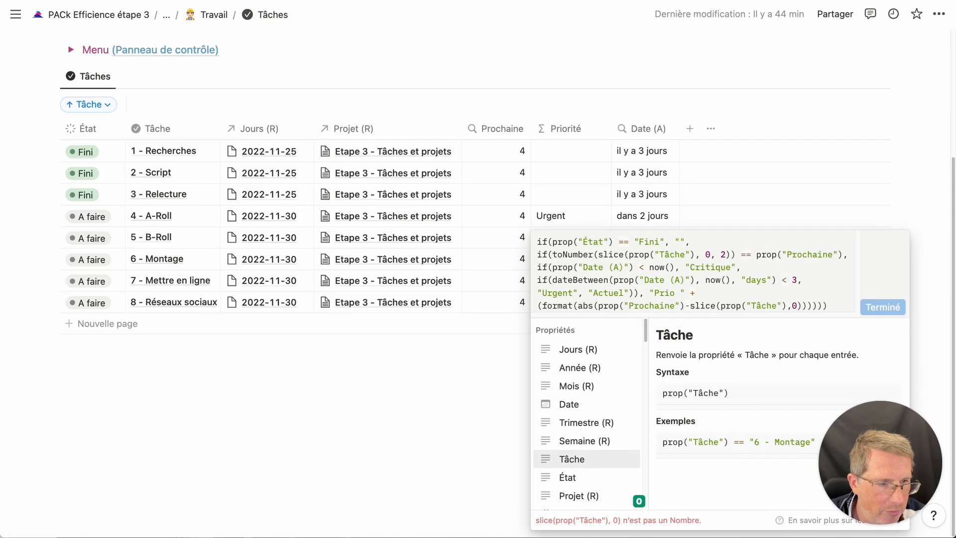
text(2)
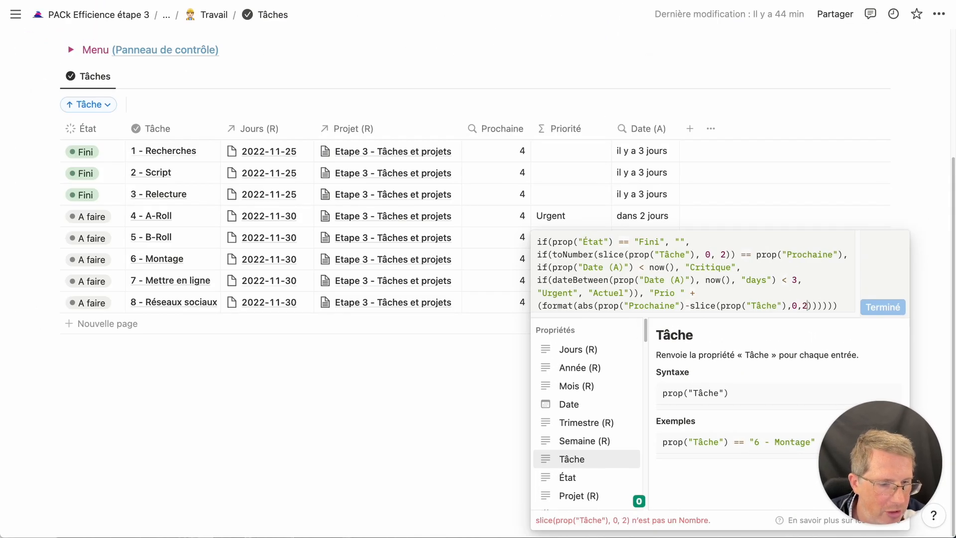
- Wrap the slice(prop("Tâche"),0,2) part of the subtraction in toNumber()
click(689, 306)
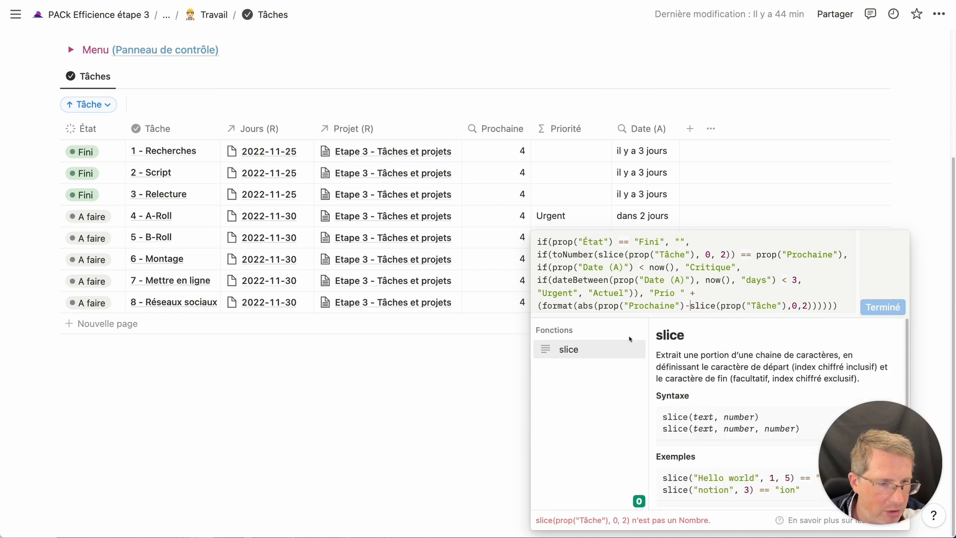
text(toNumber)
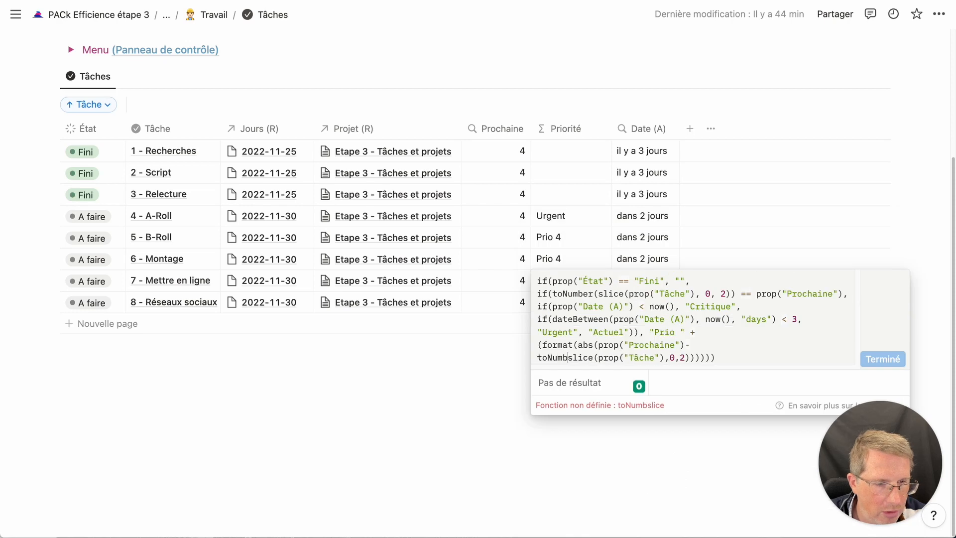
text(()
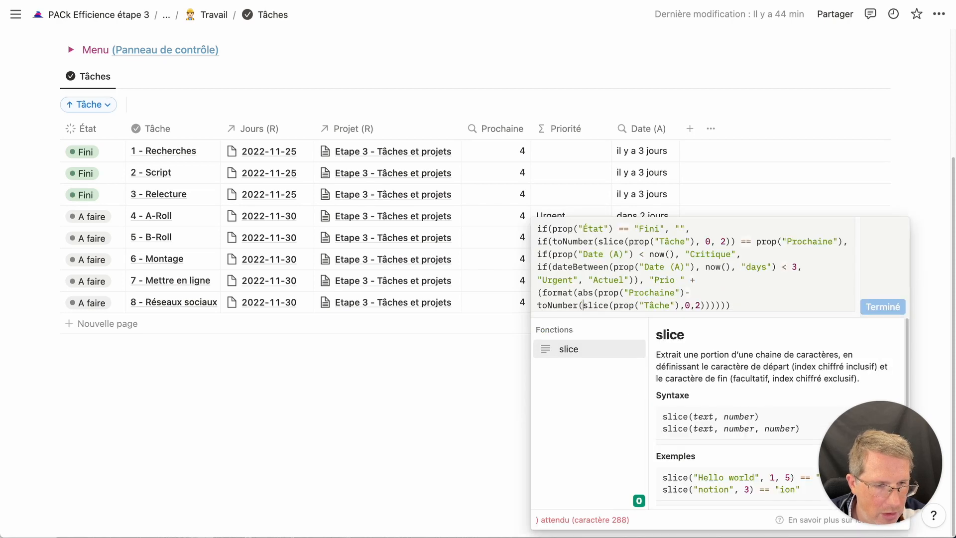
click(706, 305)
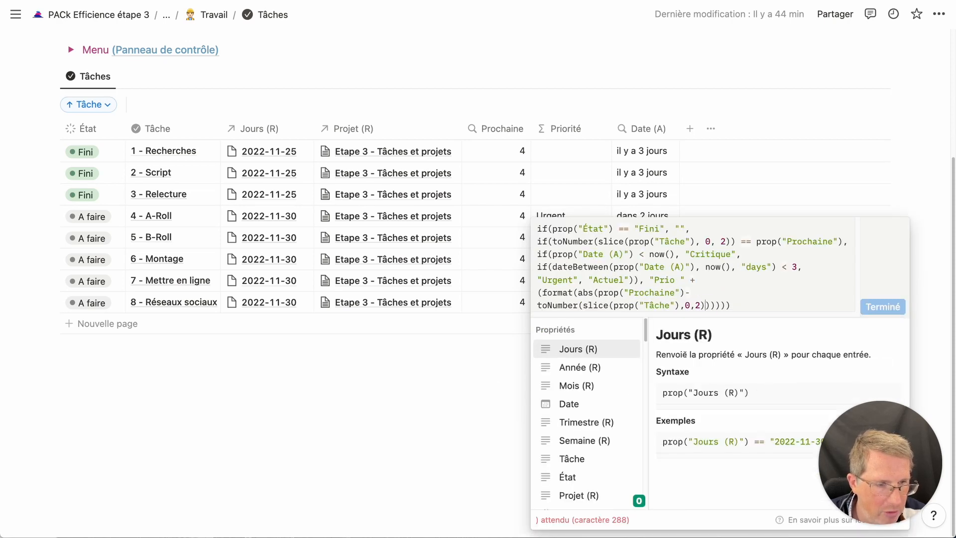
text())
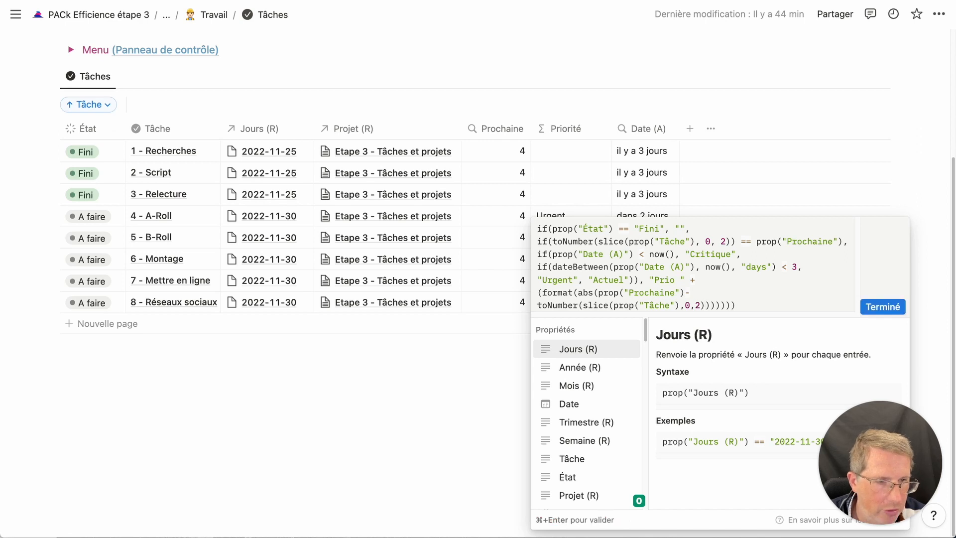
- Validate the Priorité formula and slightly narrow the Priorité column
click(872, 303)
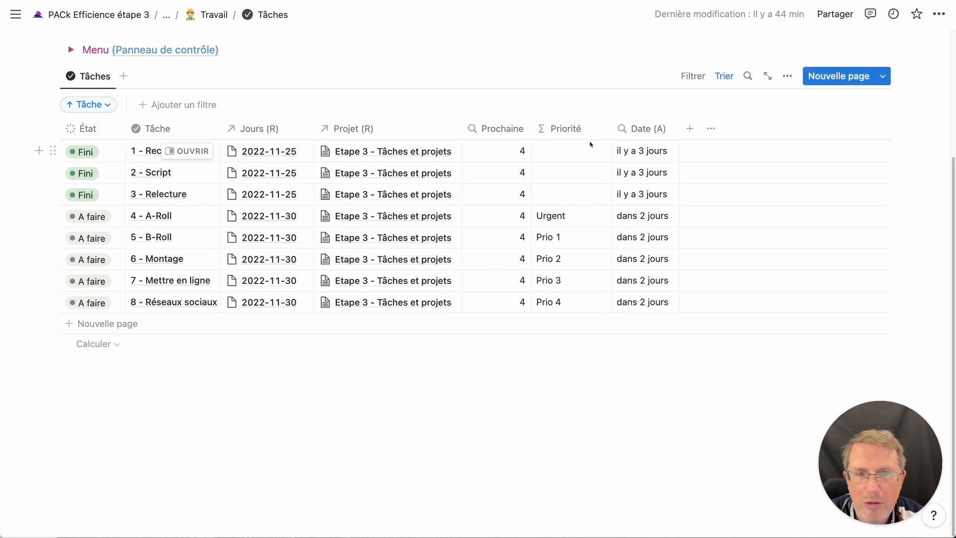
drag(612, 129, 592, 131)
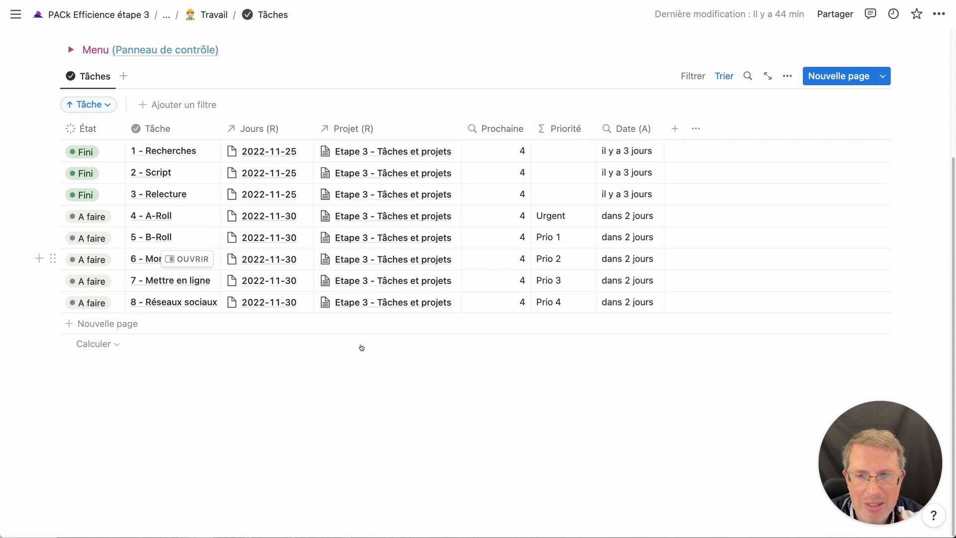
- Insert a Vue « liste » block below the tasks table, using TÂCHES DB as the source and copying its existing Tâches view
click(280, 394)
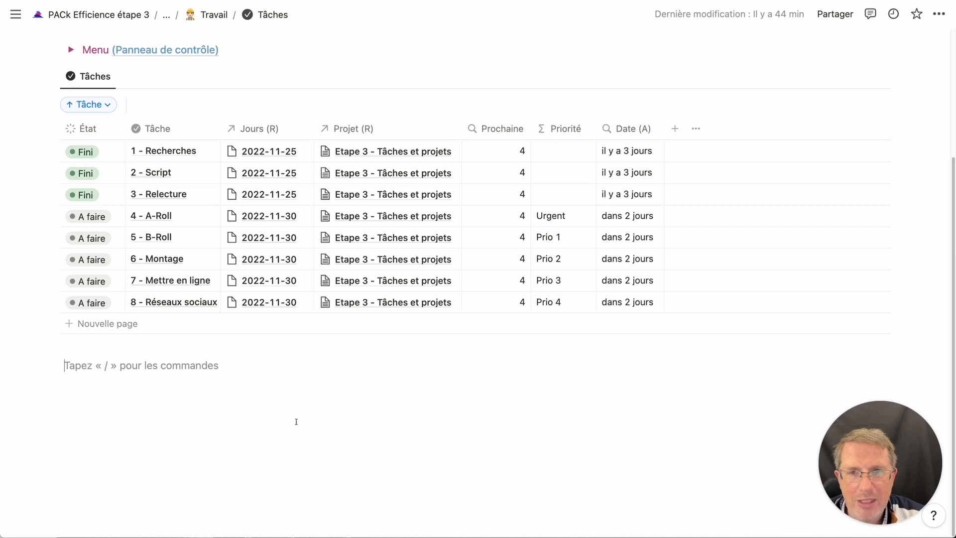
mouse_move(190, 526)
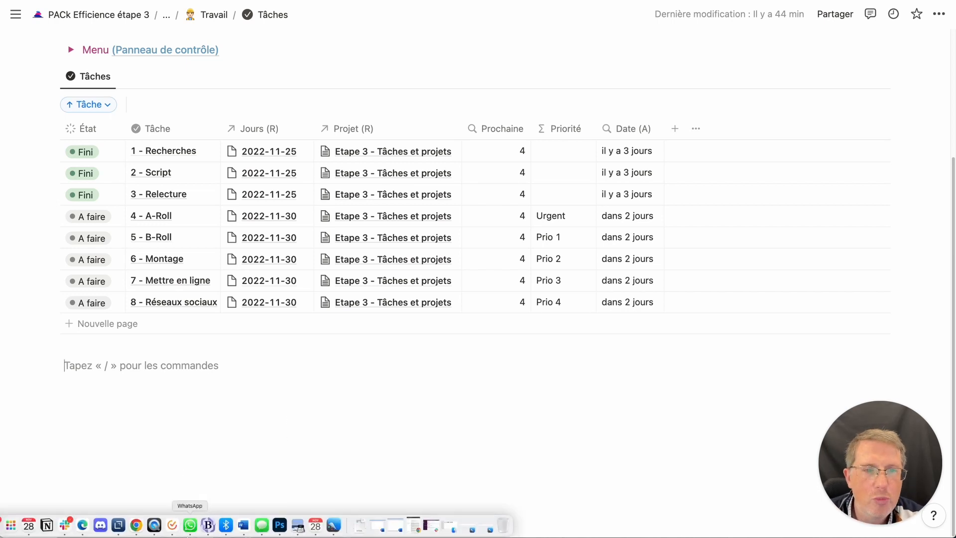
text(/vue)
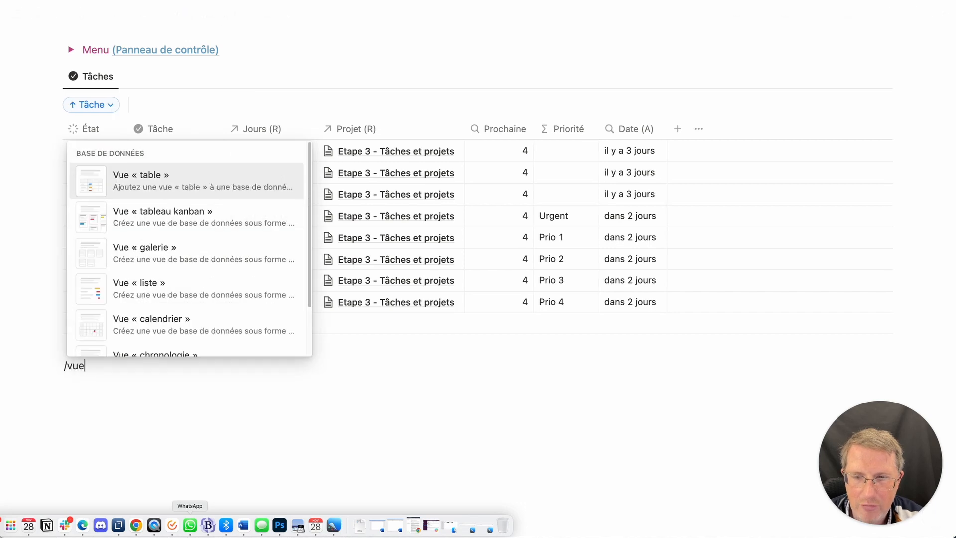
key(Down)
key(Down)
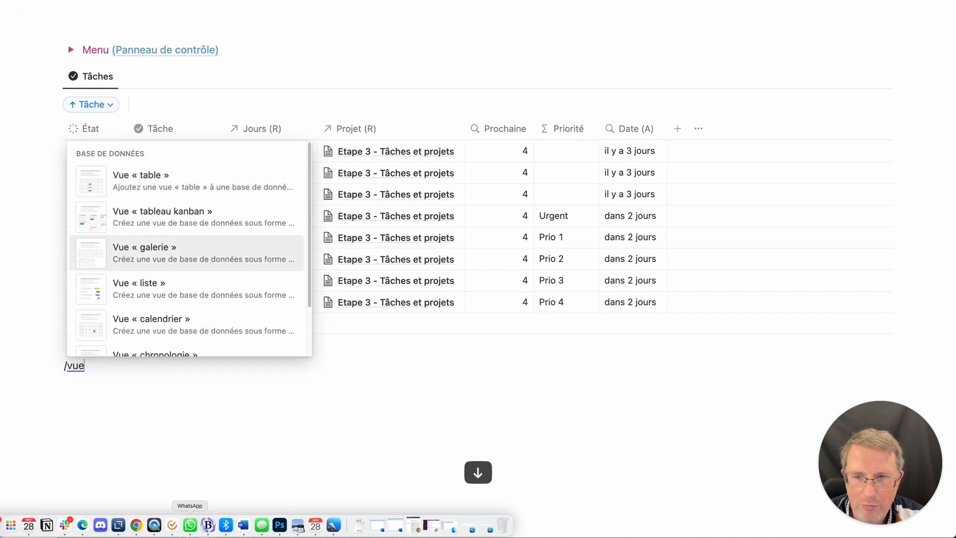
key(Down)
key(Return)
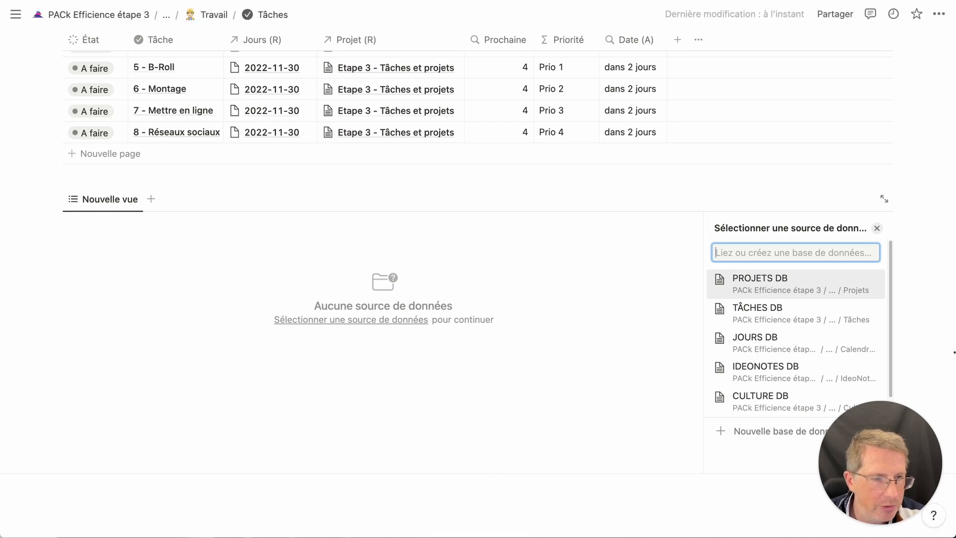
click(809, 315)
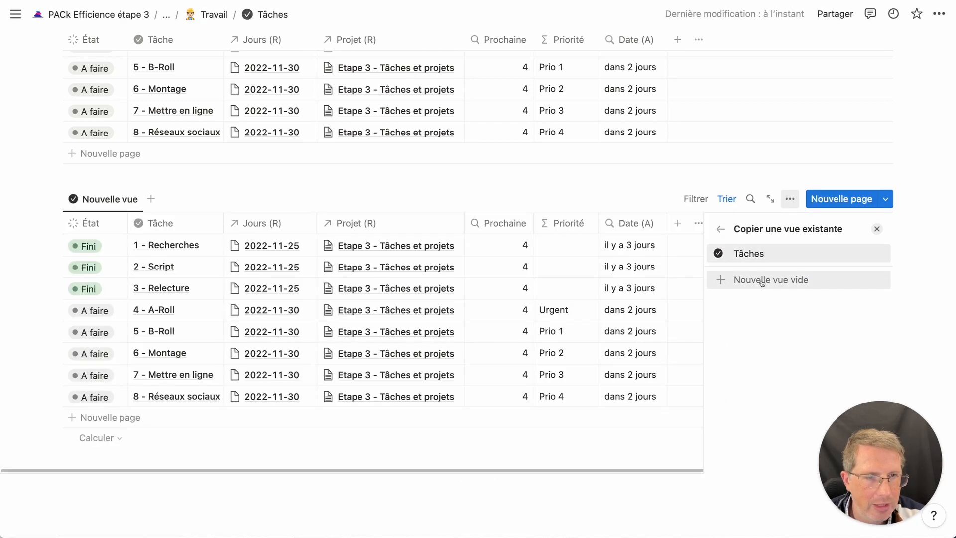
- Filter the lower Tâches view to rows where Priorité est Urgent and save the filter for everyone
click(695, 199)
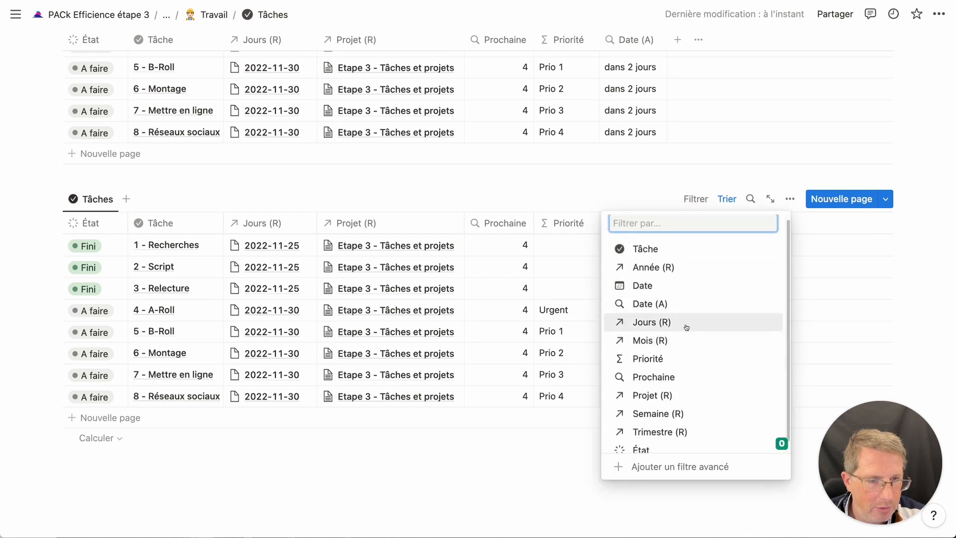
scroll(657, 344, down, 1)
click(674, 345)
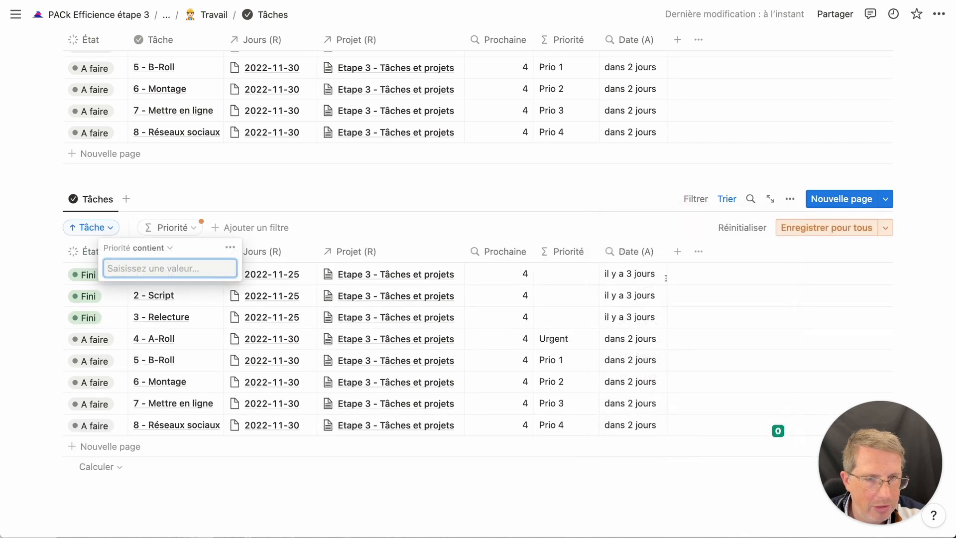
click(167, 254)
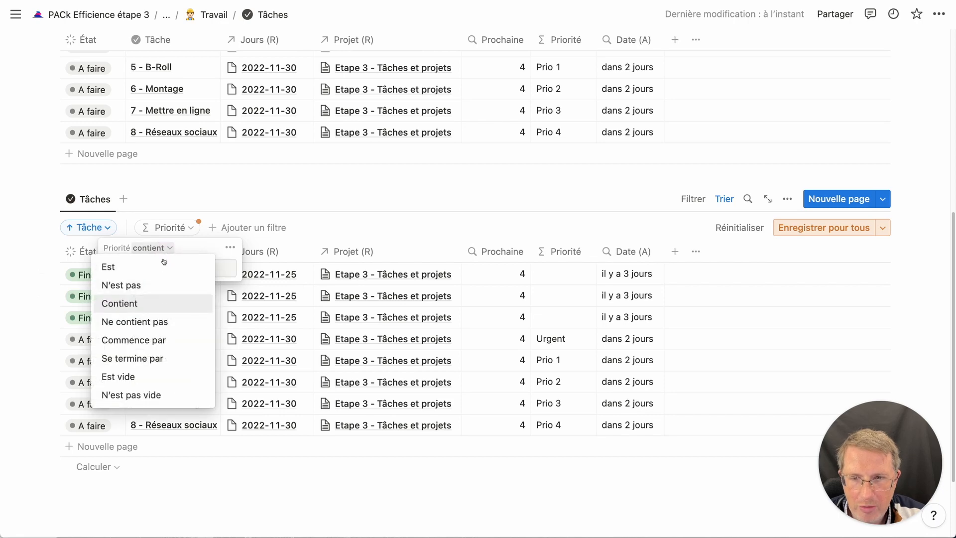
click(164, 267)
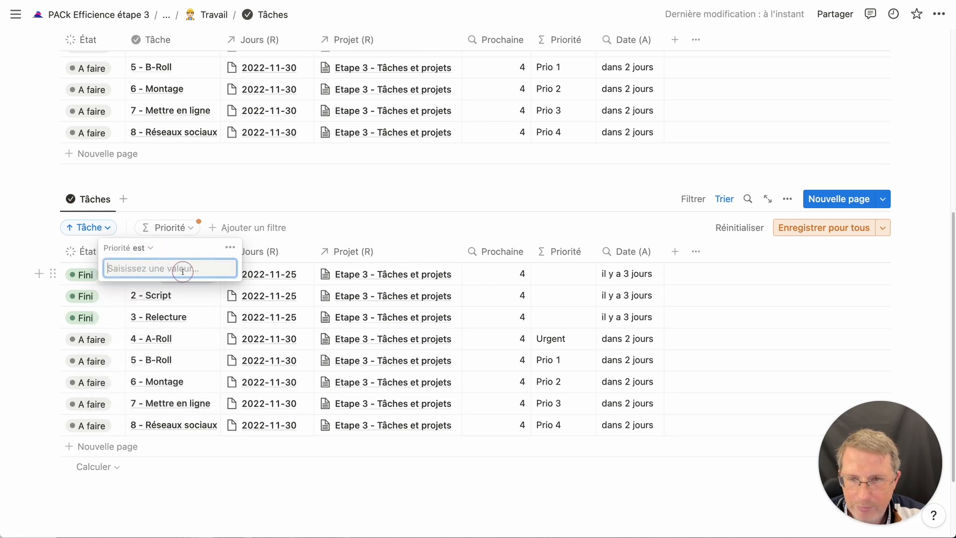
text(Ir)
text(Urgent)
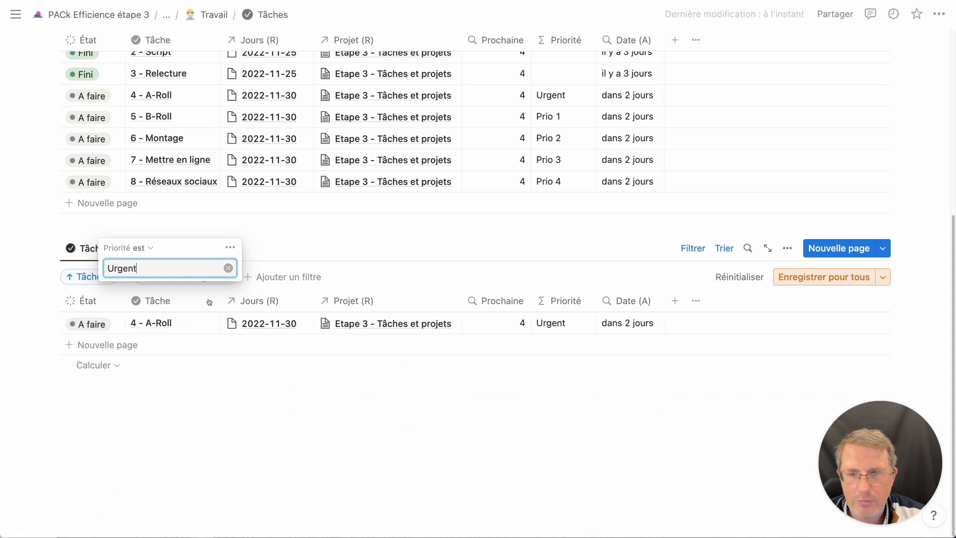
click(264, 391)
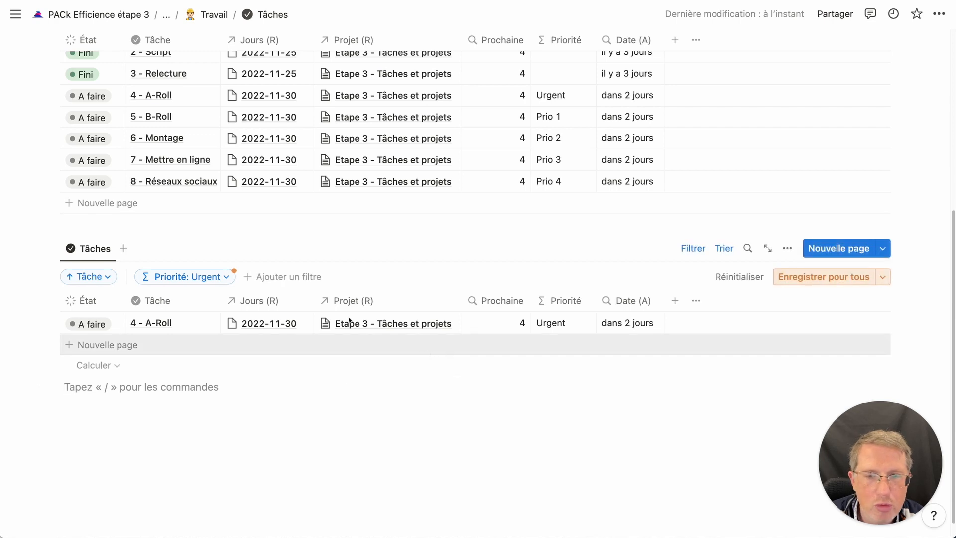
click(780, 282)
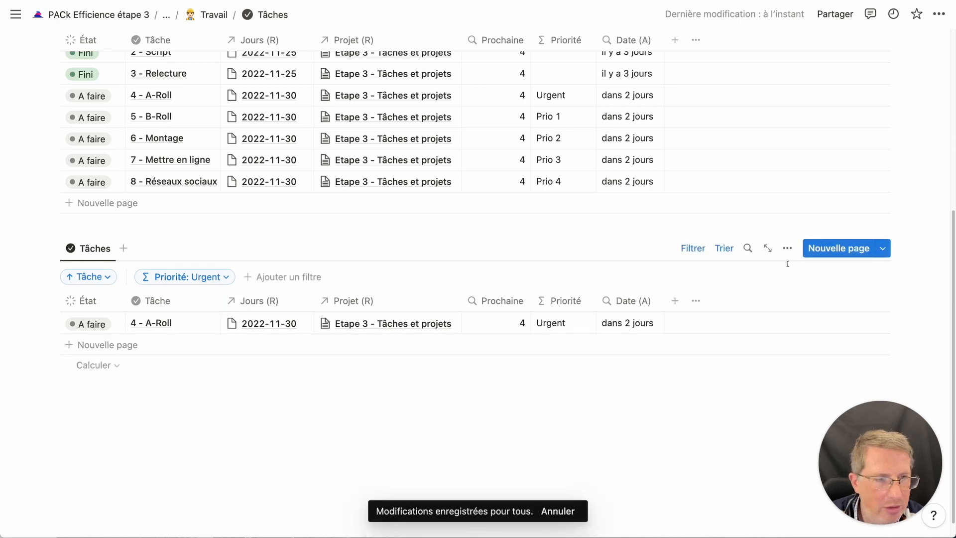
- Change the layout of the lower Tâches view from table to Liste
click(787, 248)
click(823, 321)
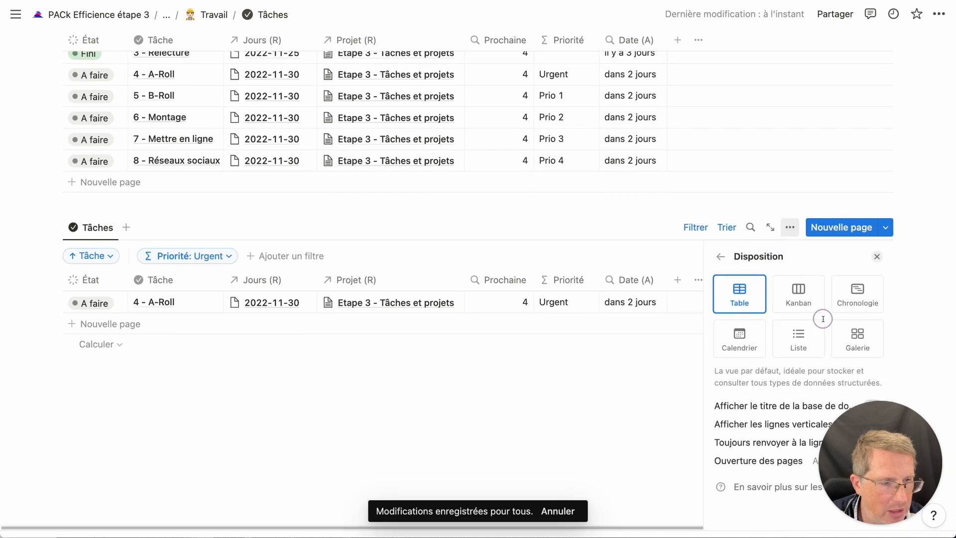
click(798, 339)
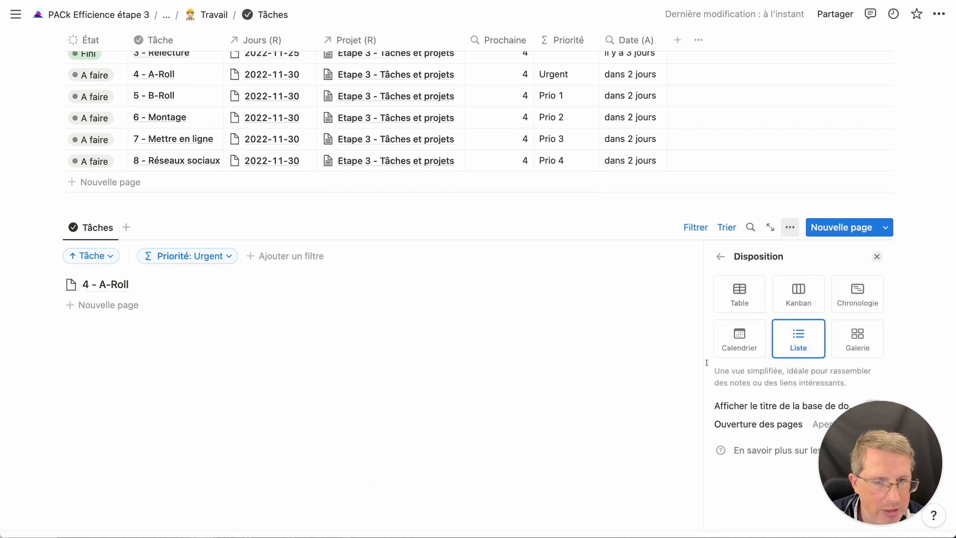
click(420, 323)
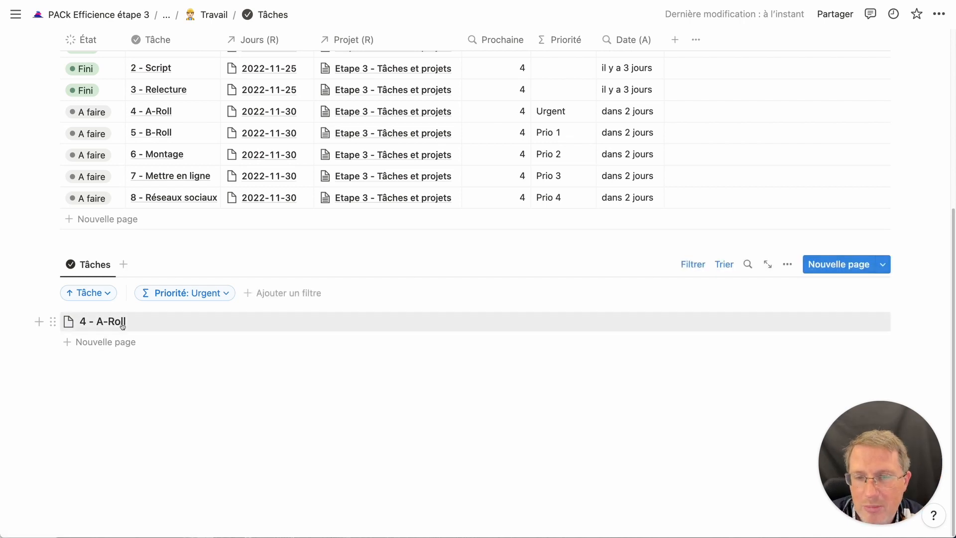
- Show the Projet (R) property in the lower Tâches list
click(787, 264)
scroll(806, 363, down, 1)
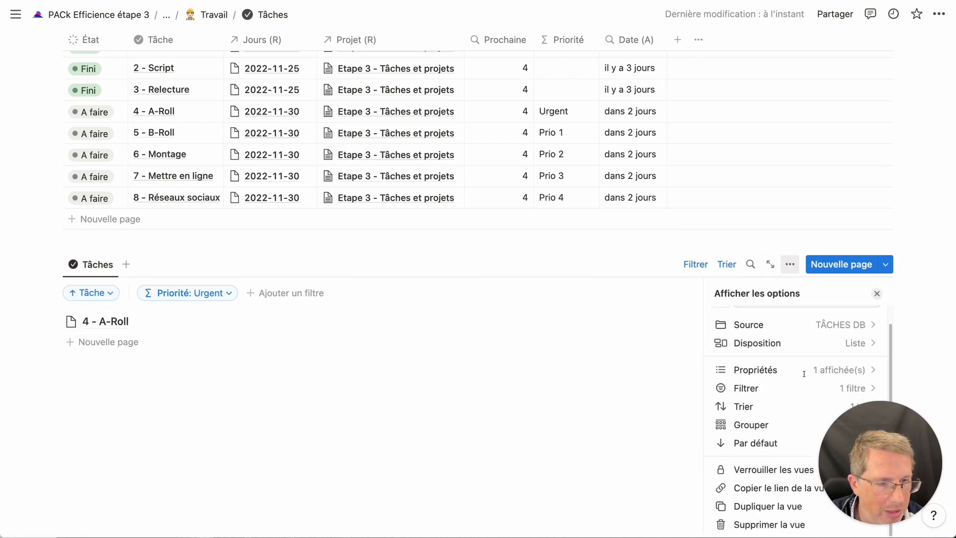
click(800, 369)
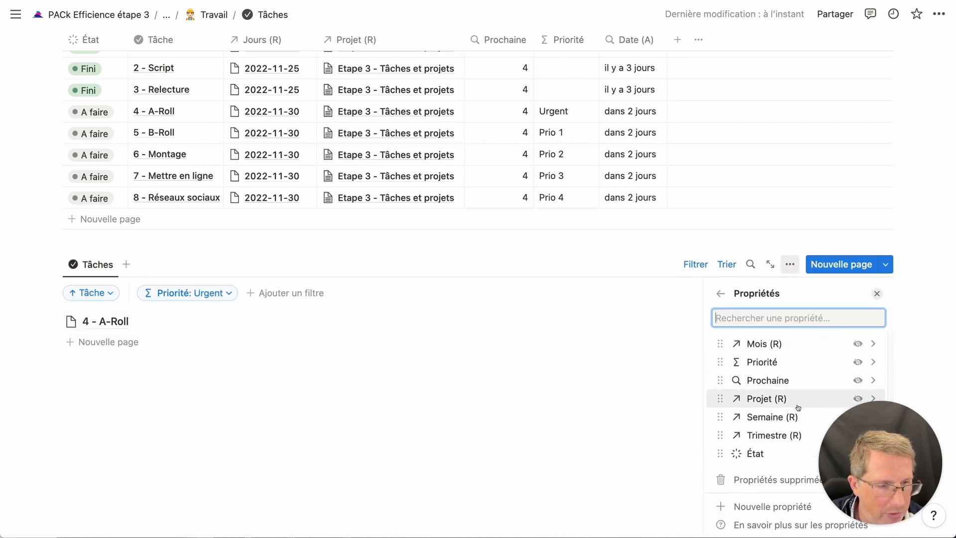
click(857, 399)
click(482, 384)
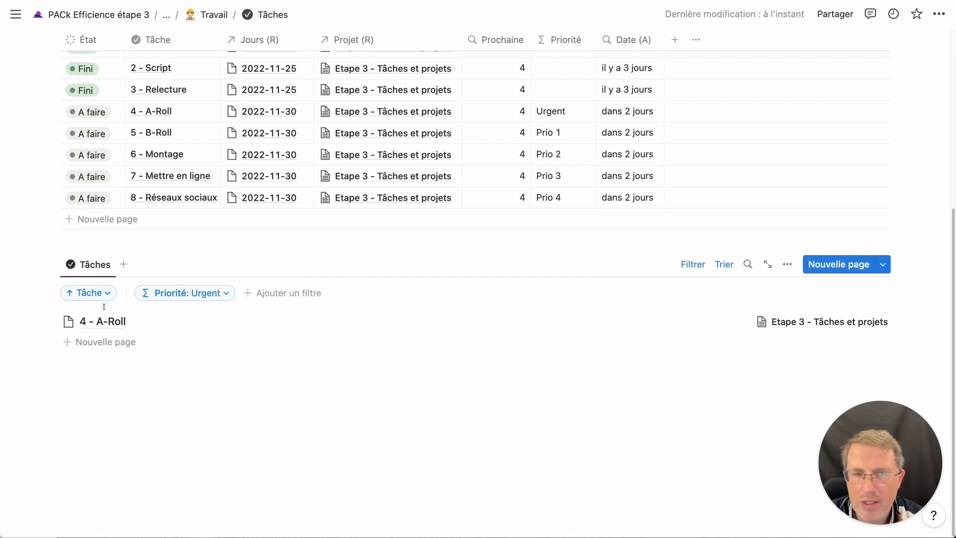
- Hide the Prochaine and Date (A) columns in the upper Tâches table and make Priorité its first column
scroll(104, 309, up, 2)
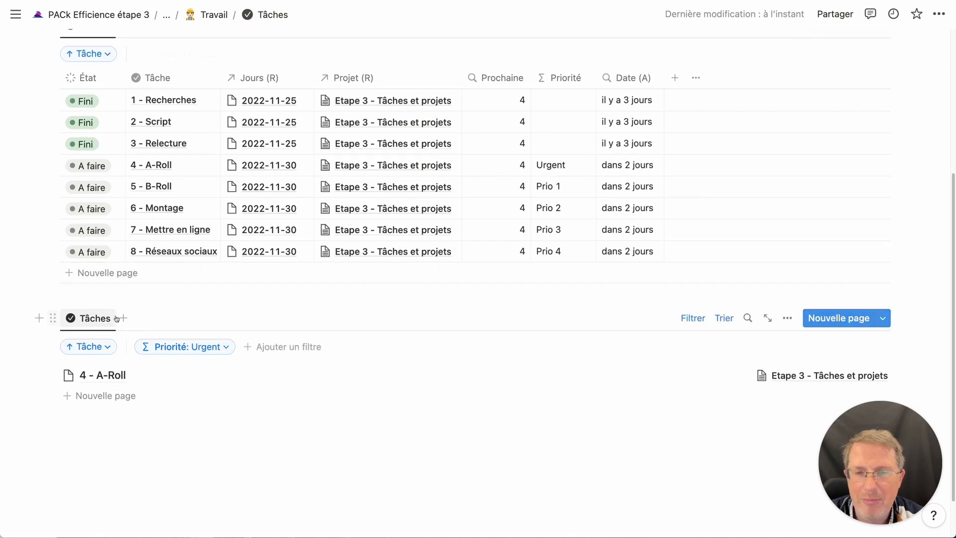
scroll(540, 326, up, 4)
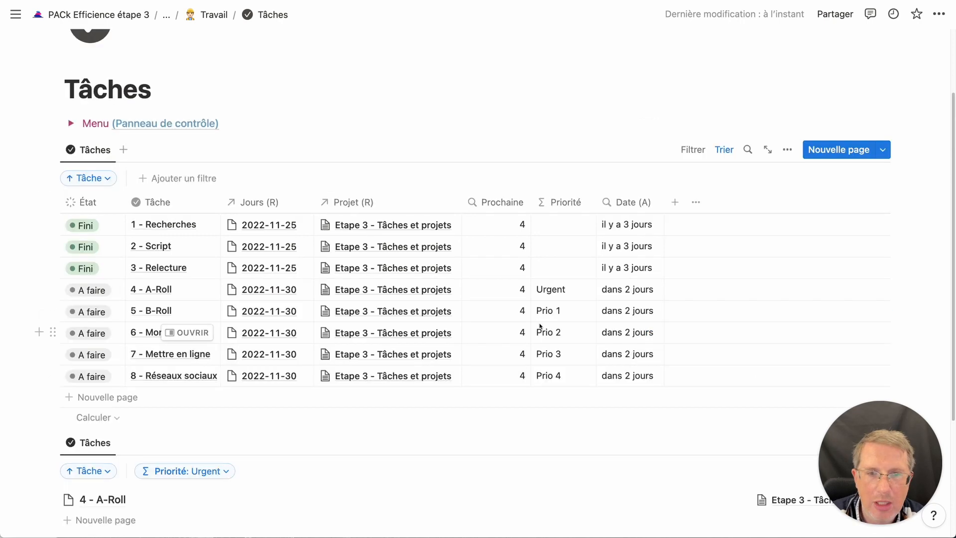
click(501, 209)
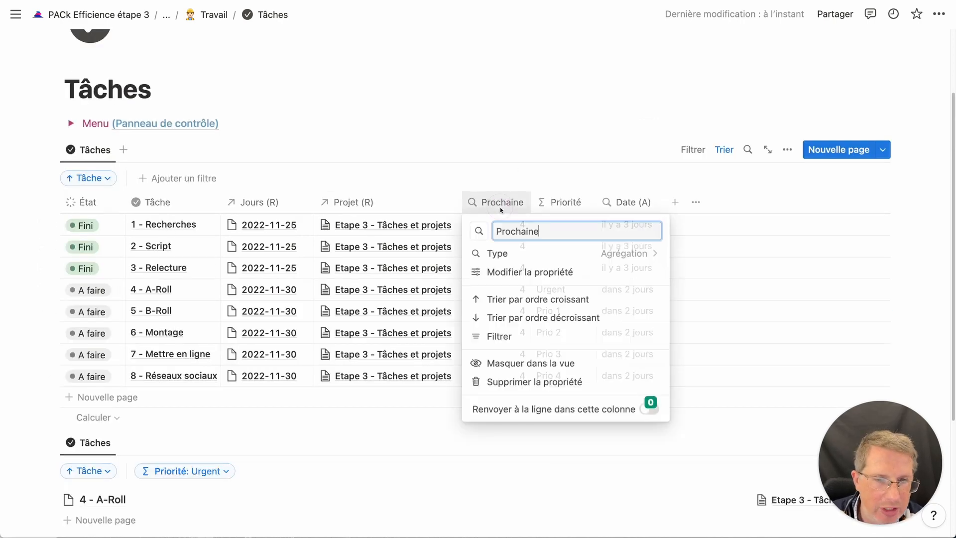
click(527, 363)
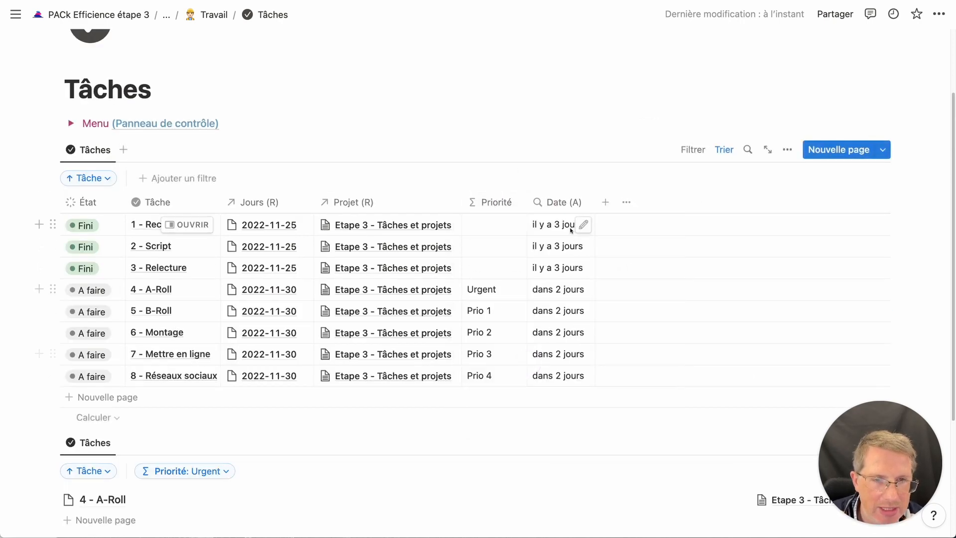
click(559, 202)
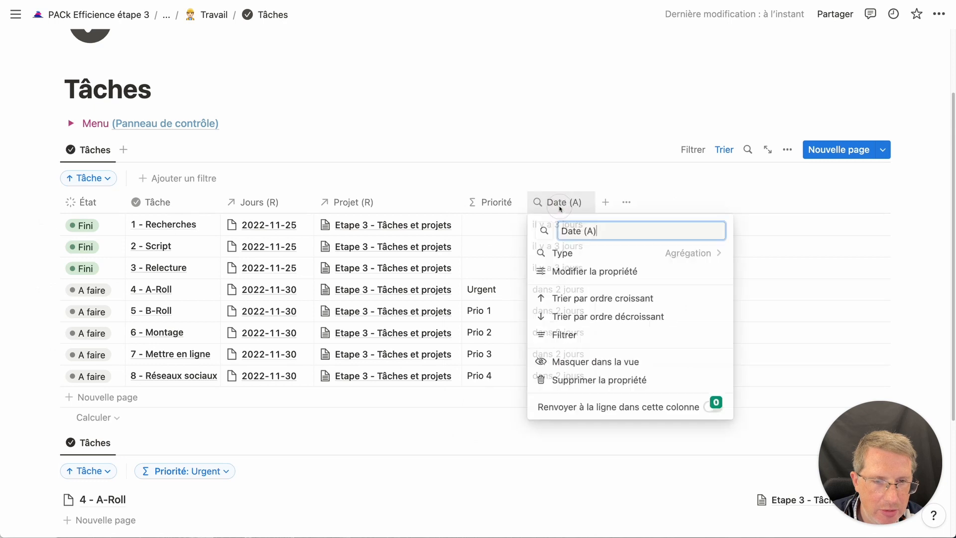
click(586, 365)
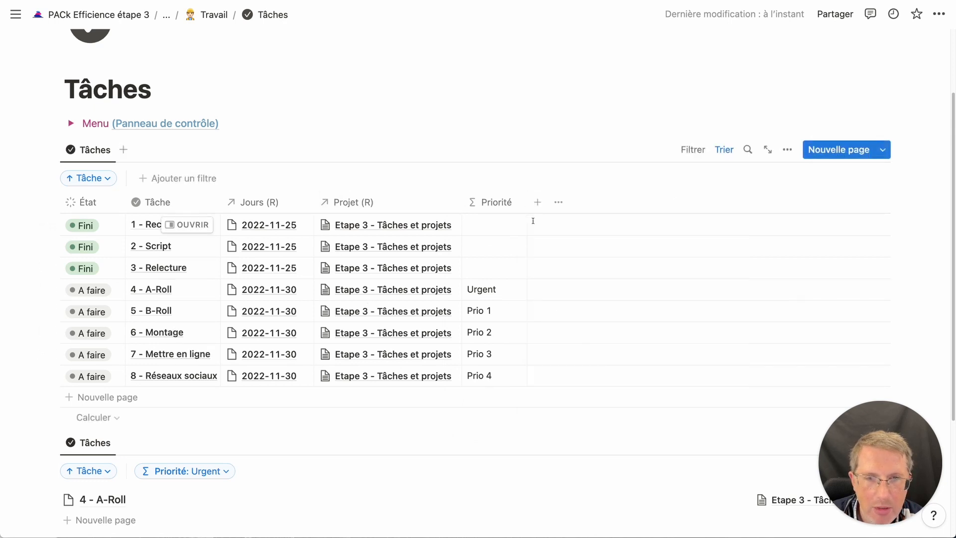
drag(496, 202, 94, 204)
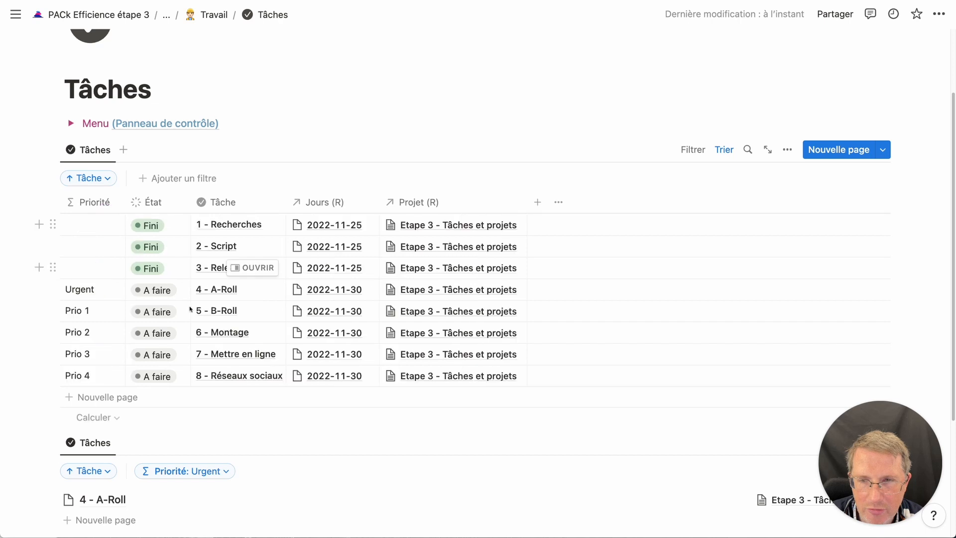
- Group the upper Tâches table by Projet (R), with the option to hide empty groups switched off
scroll(190, 309, up, 2)
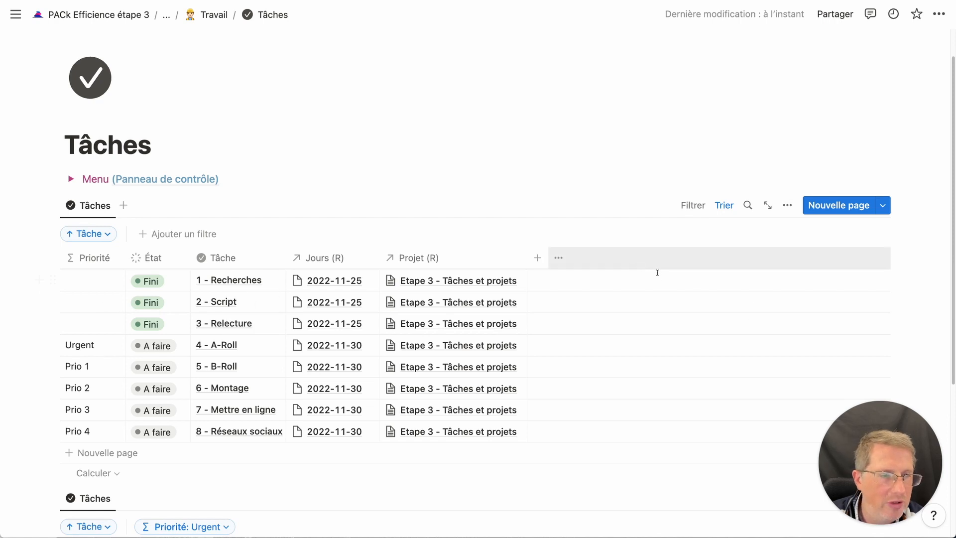
scroll(733, 254, down, 1)
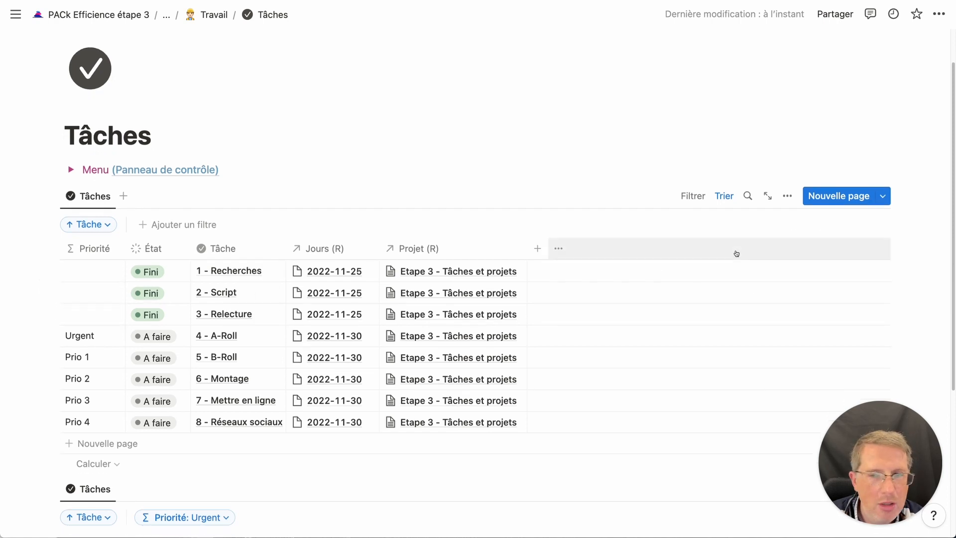
click(794, 197)
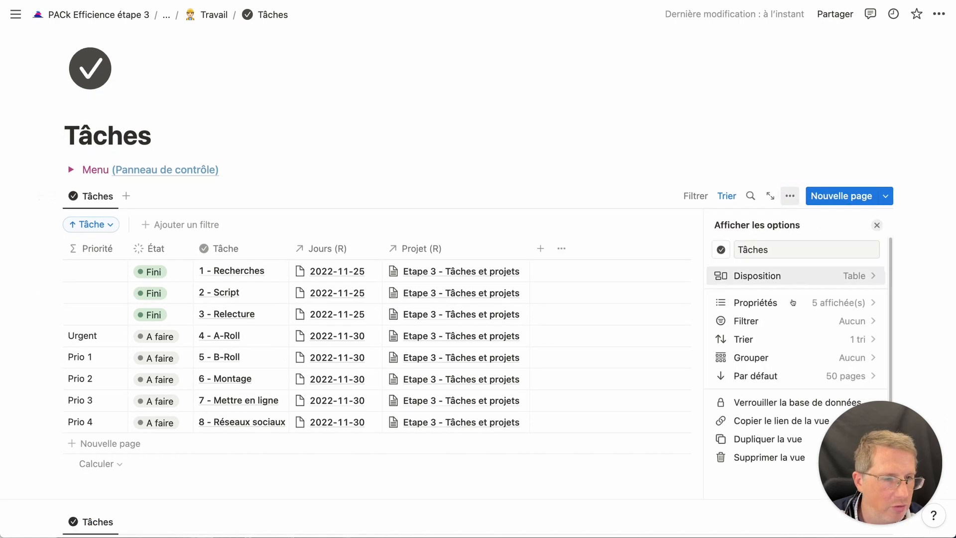
click(788, 356)
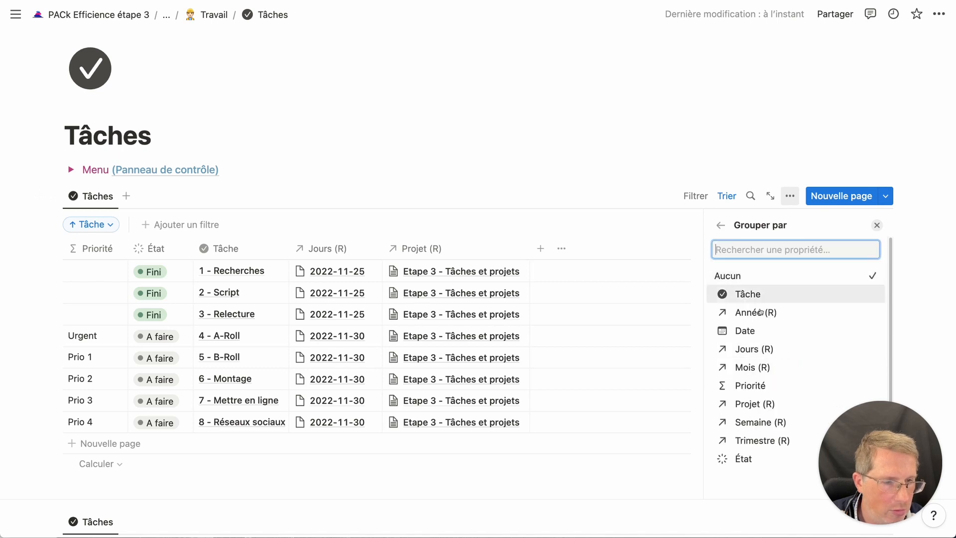
click(752, 404)
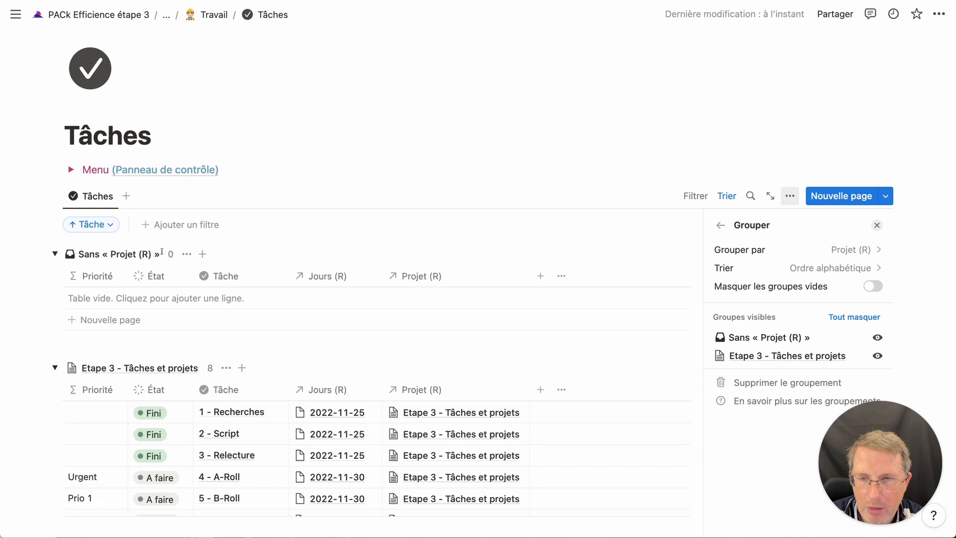
click(879, 287)
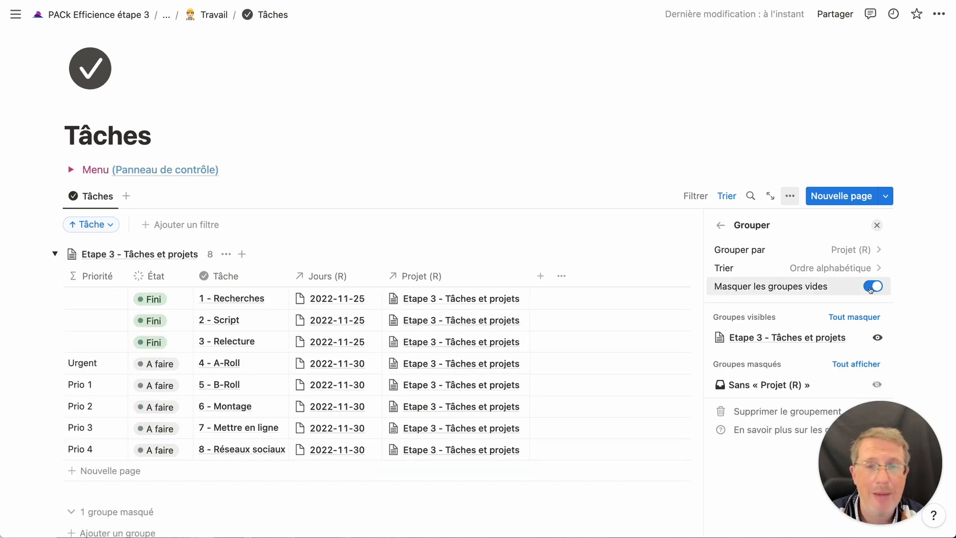
click(872, 288)
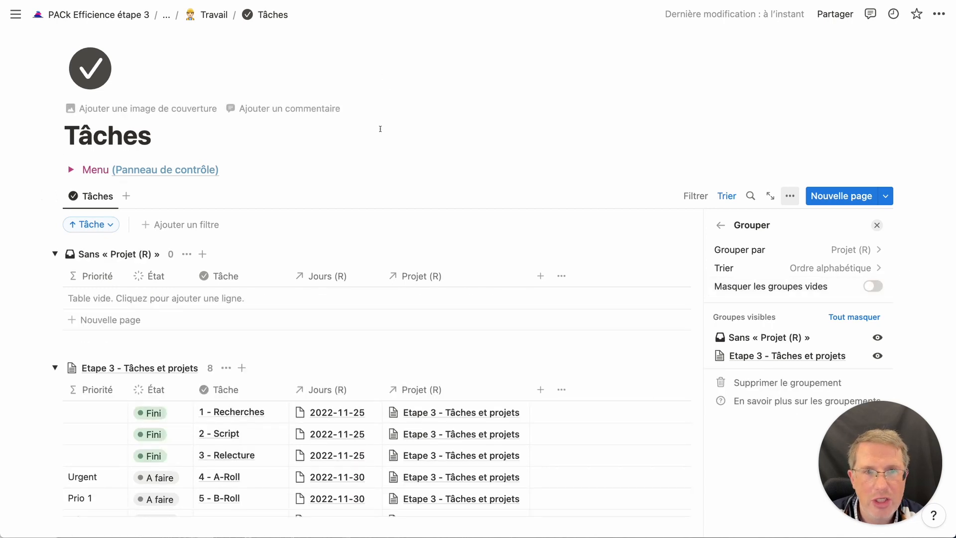
click(438, 132)
- Collapse the Sans « Projet (R) » group and keep the Etape 3 - Tâches et projets group expanded
scroll(40, 172, down, 2)
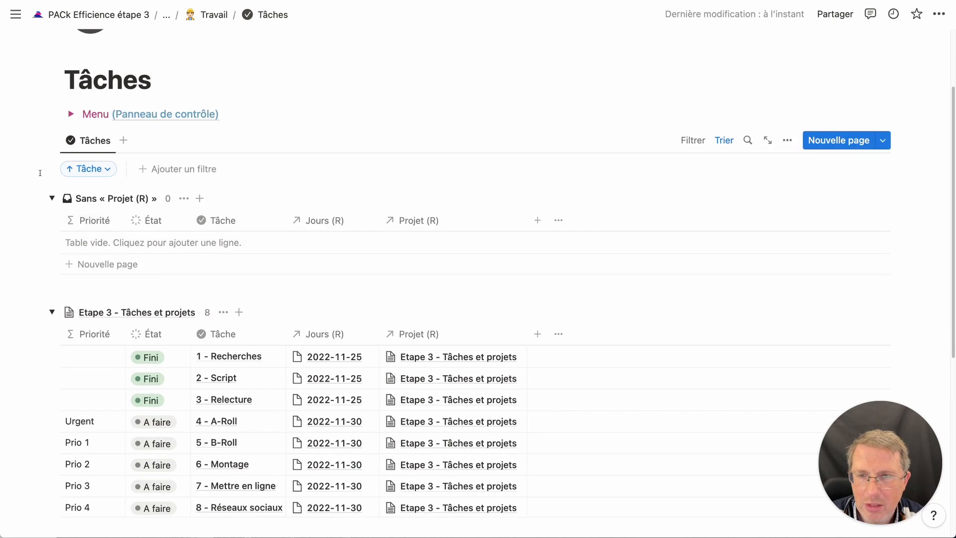
click(52, 199)
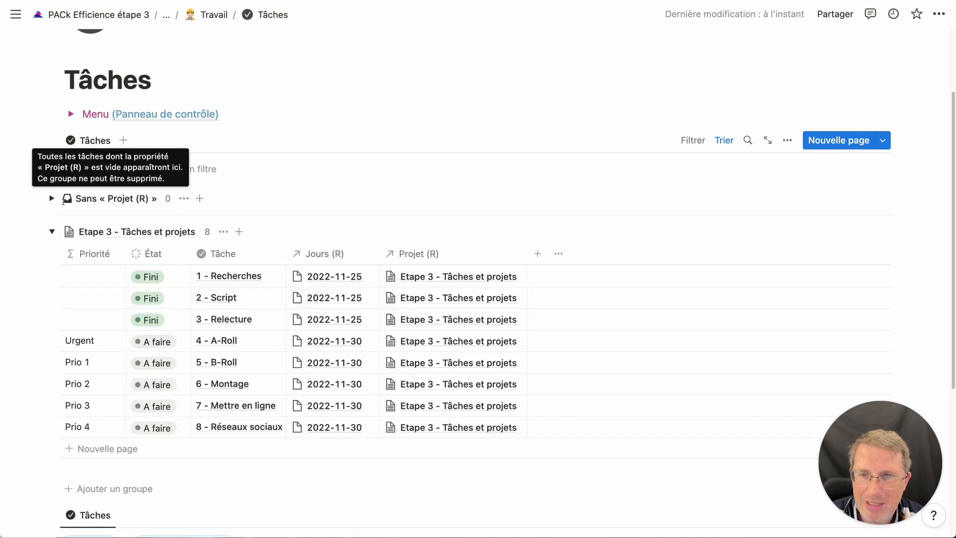
click(51, 232)
click(51, 232)
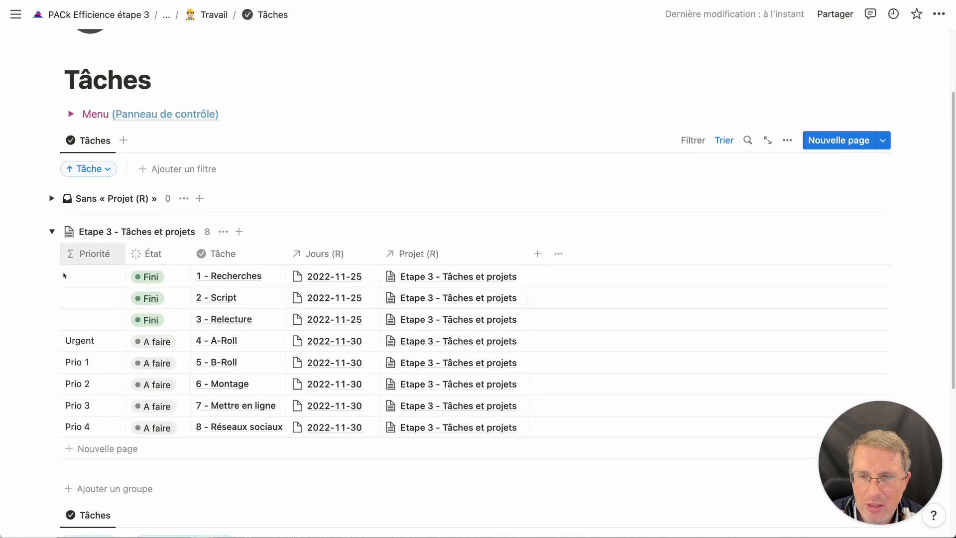
- Set the État of the 4 - A-Roll task to Fini
scroll(64, 298, down, 4)
scroll(64, 300, up, 3)
scroll(65, 299, down, 3)
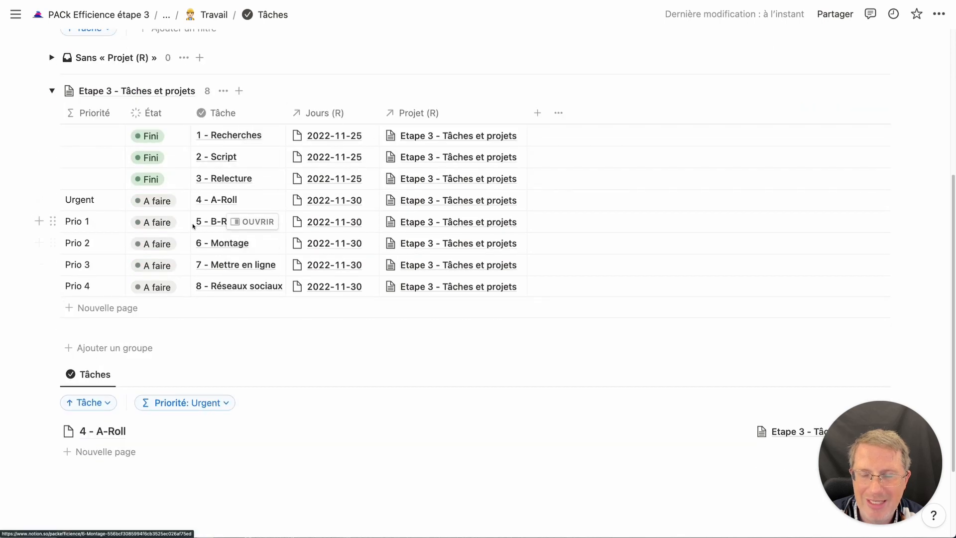
click(171, 202)
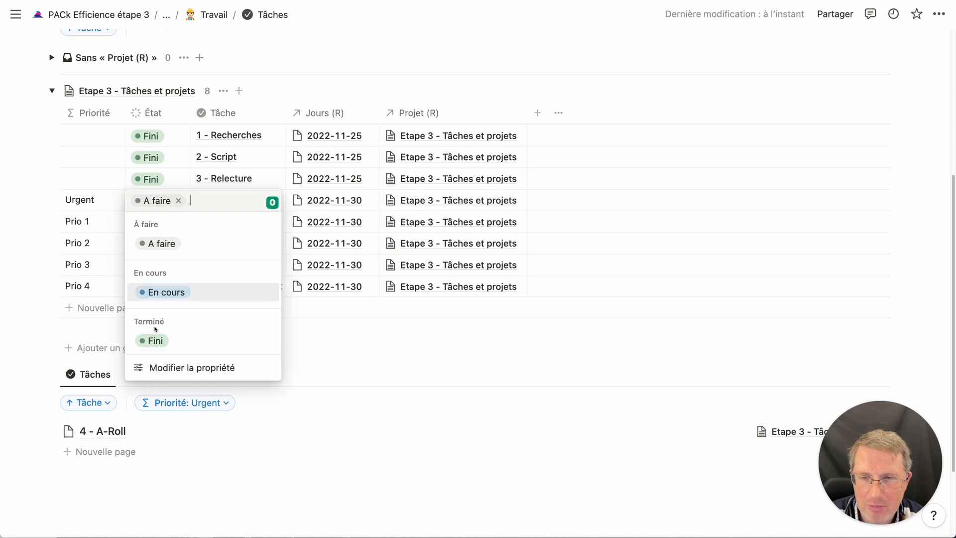
click(157, 342)
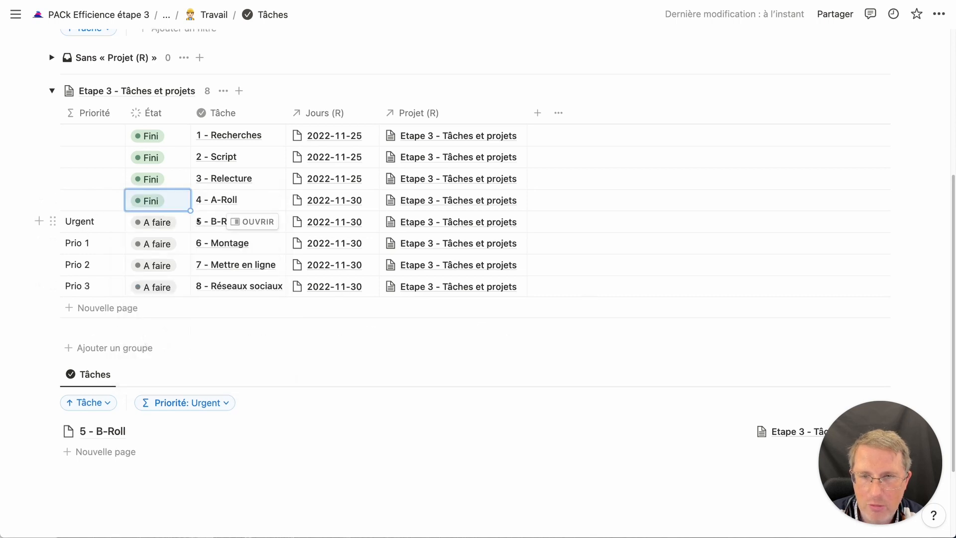
- Set the Jours (R) relation of the 5 - B-Roll task to the day 2022-12-02
click(369, 223)
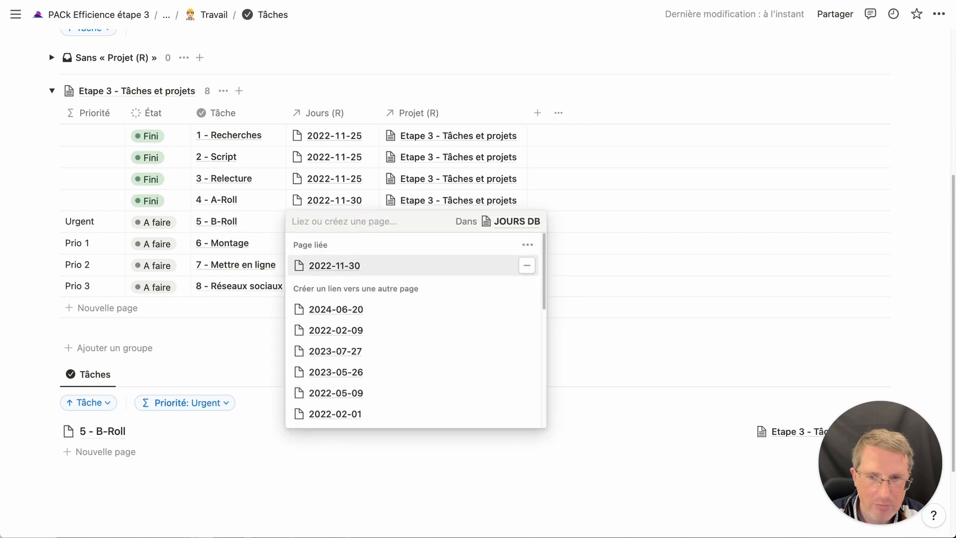
text(2022-12-01)
key(BackSpace)
text(2)
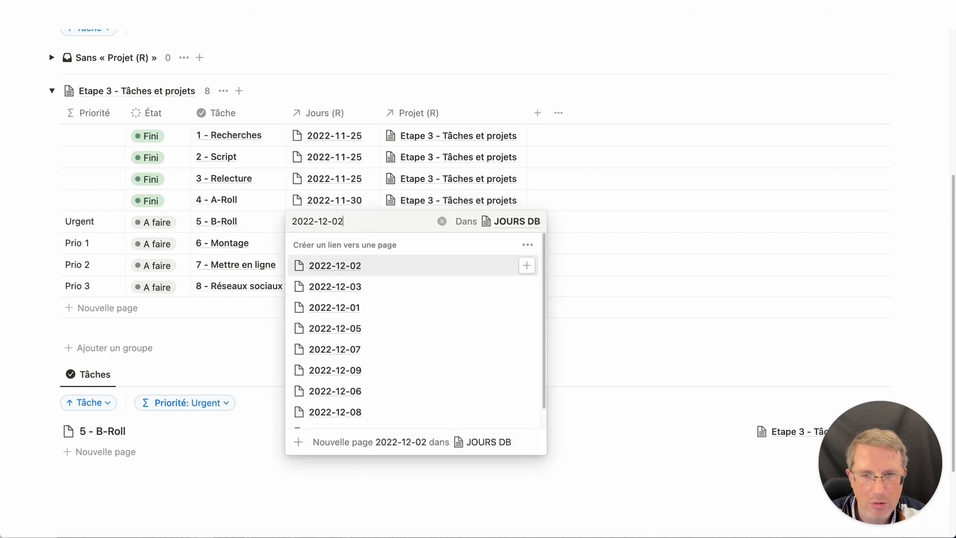
key(Return)
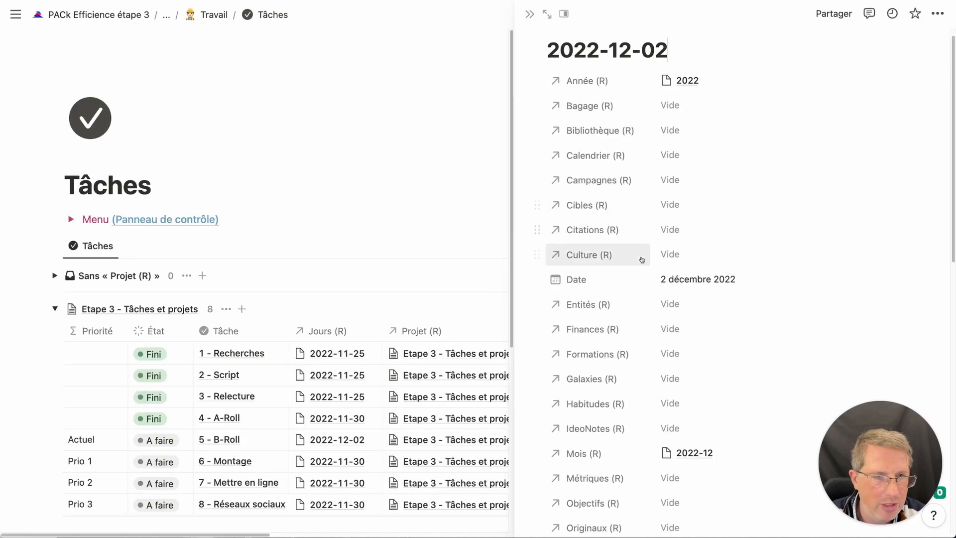
- Review the relations on the 2022-12-02 day page, including its month, week, quarter and linked tasks, and close the page
scroll(675, 277, down, 10)
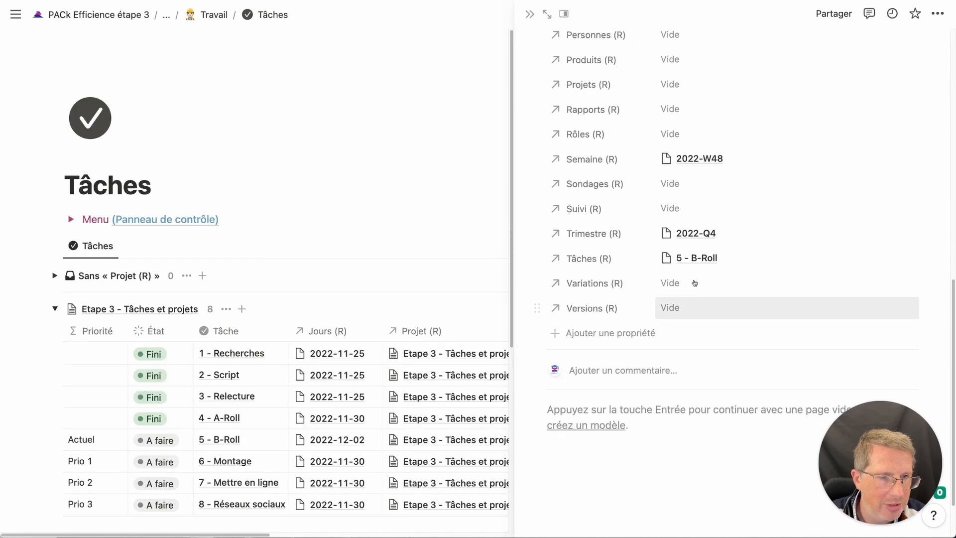
scroll(707, 258, up, 5)
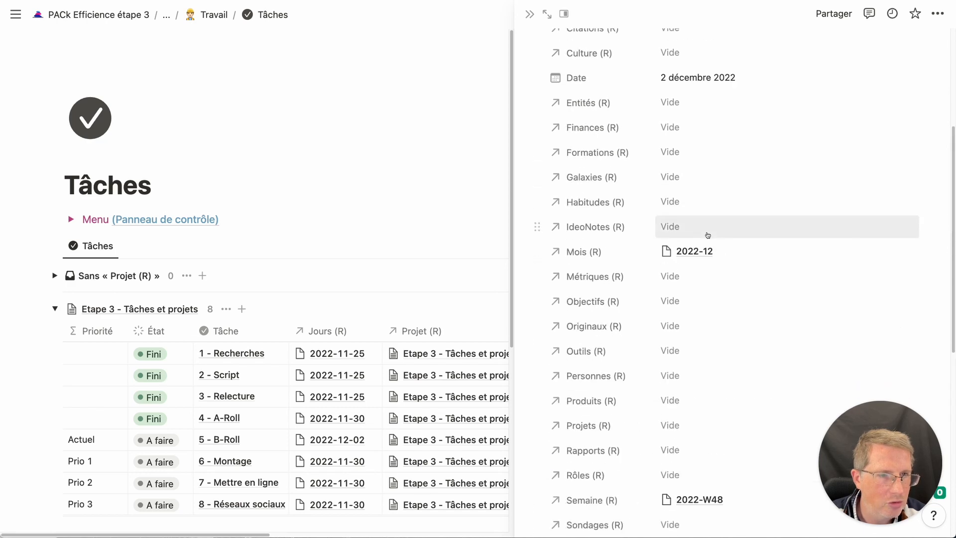
scroll(707, 256, up, 6)
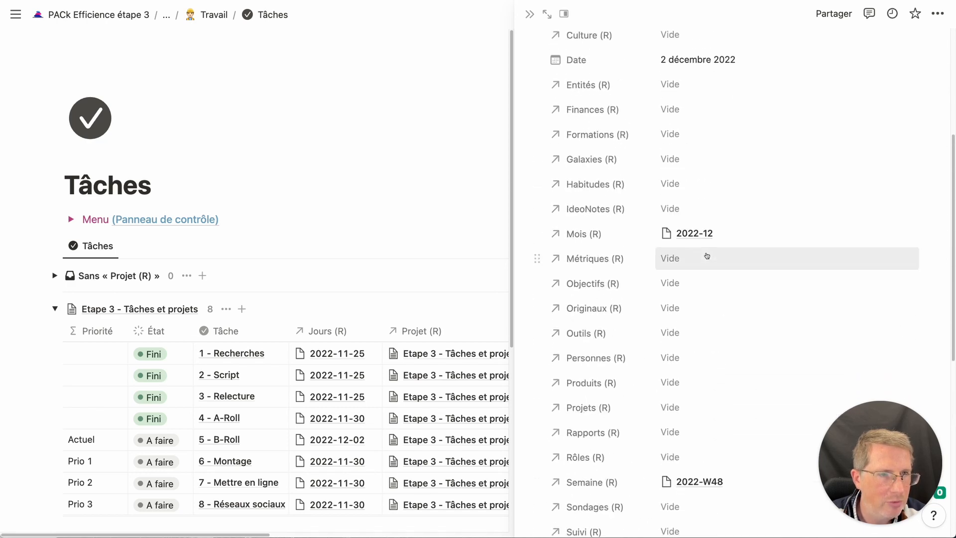
scroll(707, 257, down, 8)
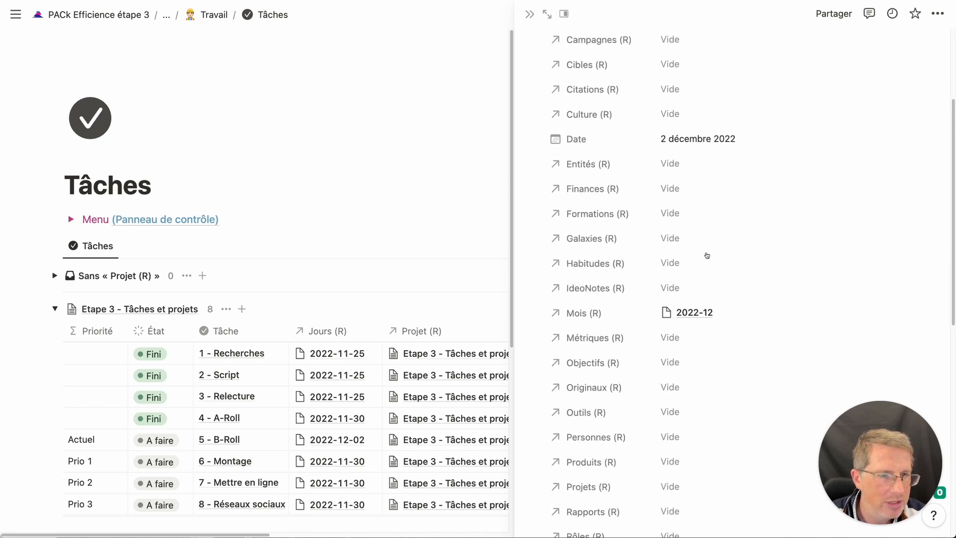
scroll(707, 257, down, 3)
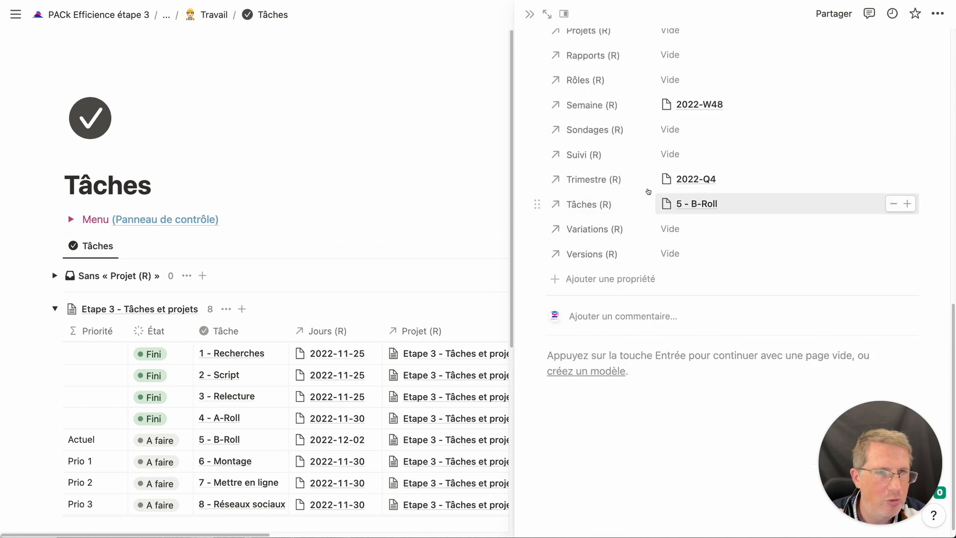
click(530, 17)
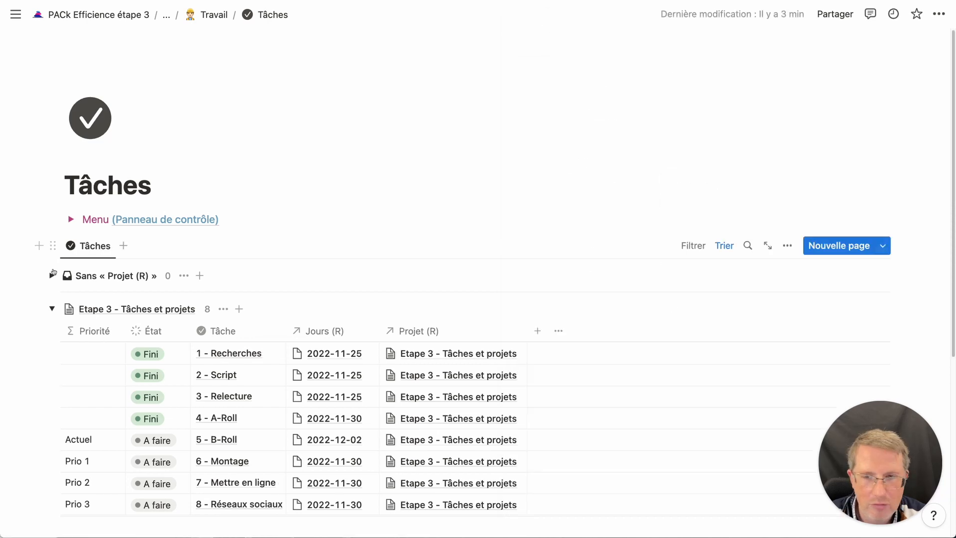
scroll(191, 292, down, 3)
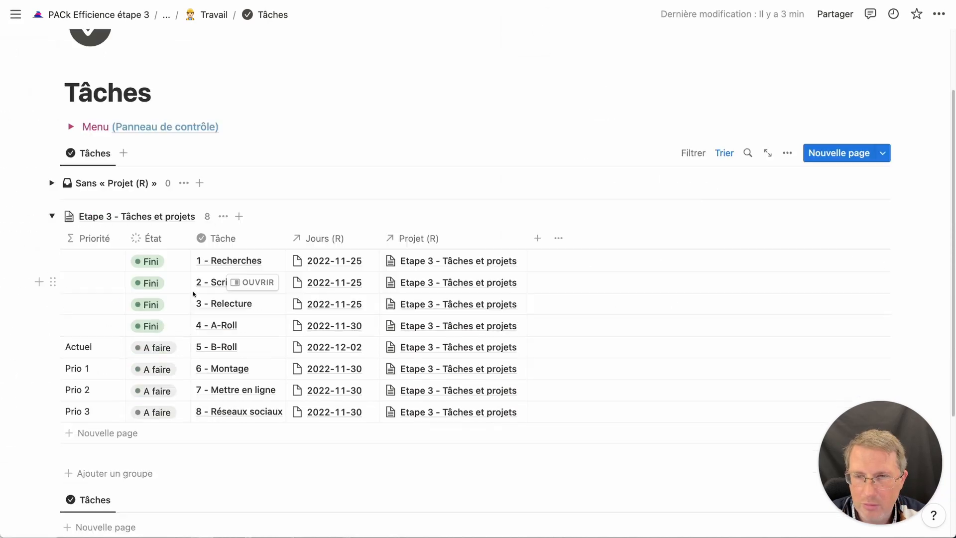
scroll(193, 292, up, 1)
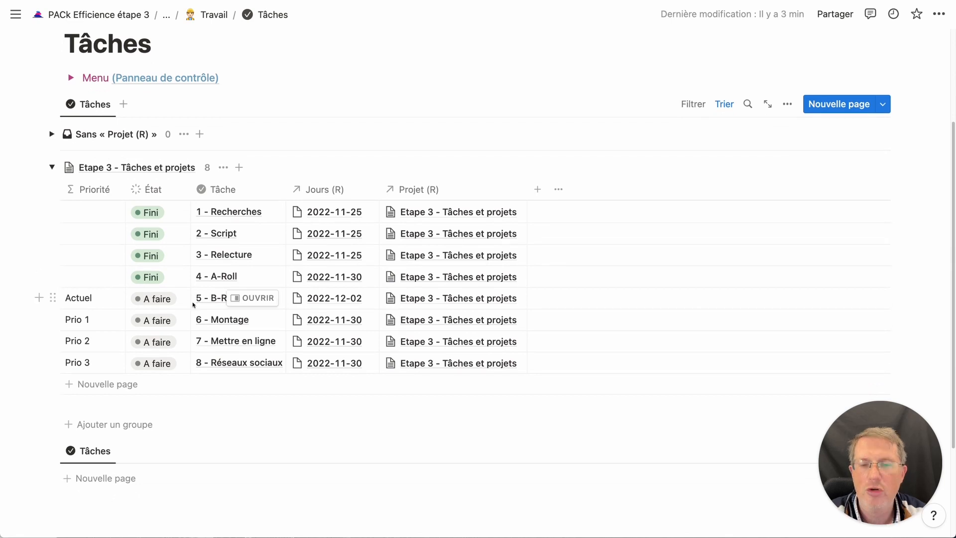
key(ctrl+Tab)
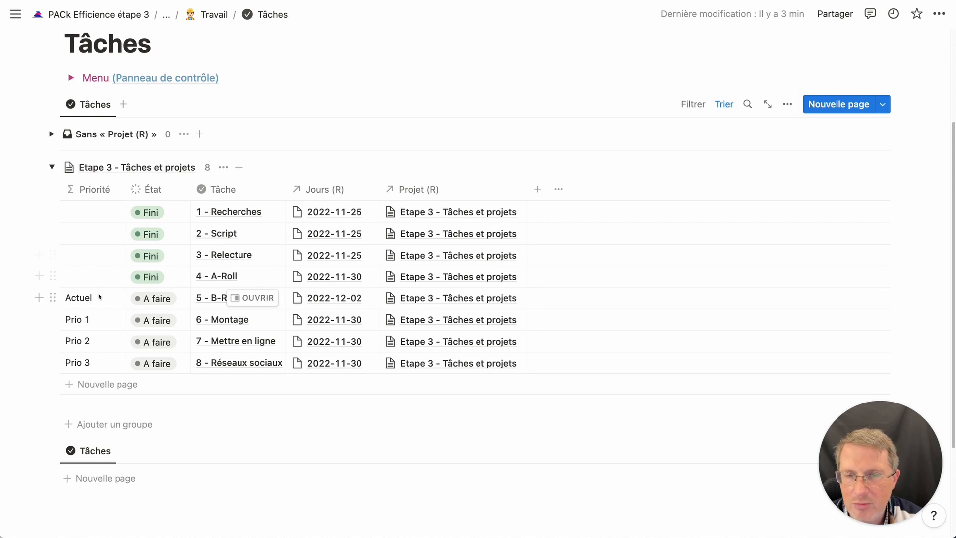
scroll(133, 311, down, 1)
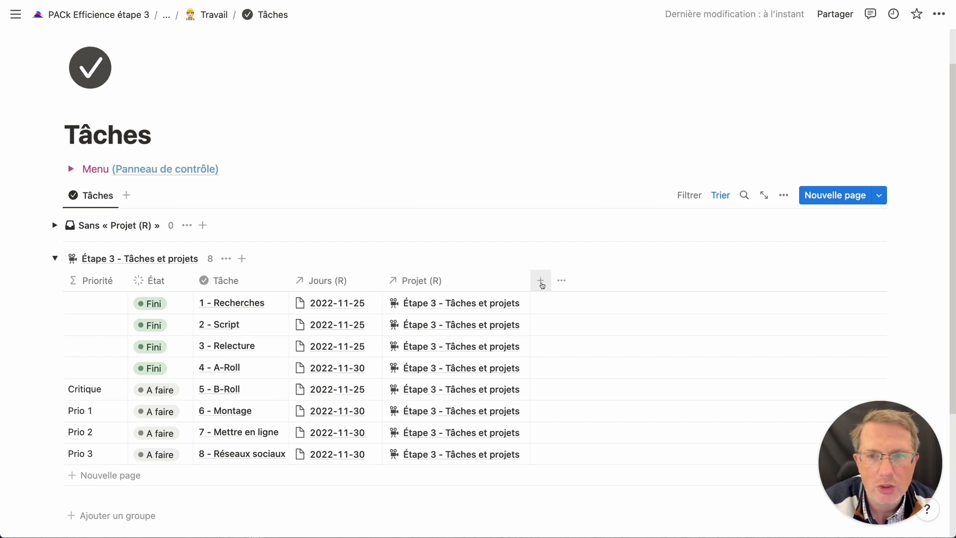
- Add a Personne property named Affectation to the upper Tâches table
click(542, 283)
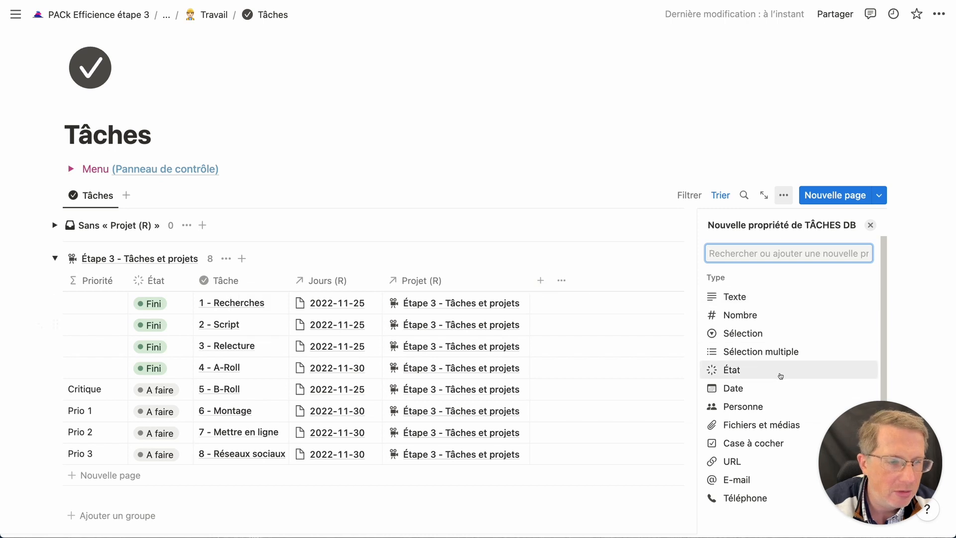
scroll(780, 376, down, 5)
scroll(721, 324, up, 1)
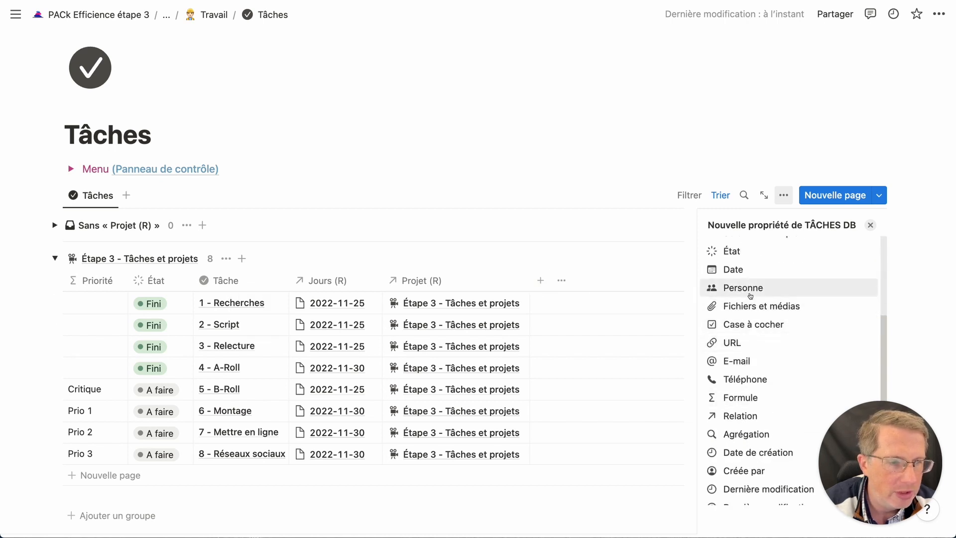
click(750, 294)
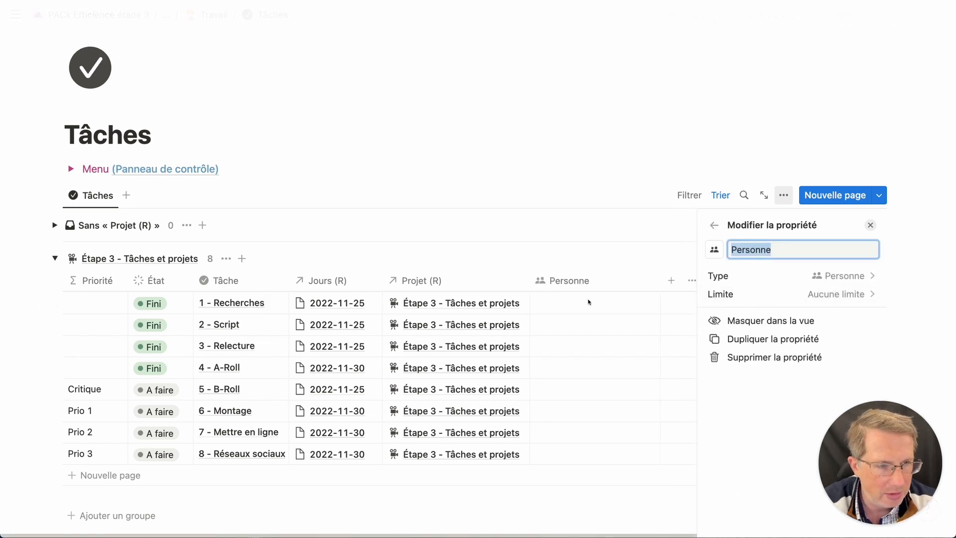
text(Af)
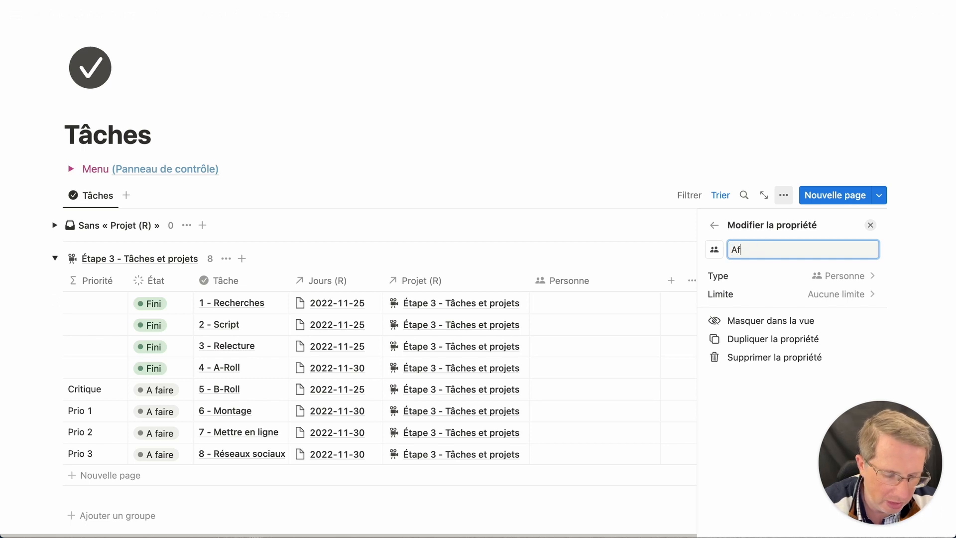
text(fectation)
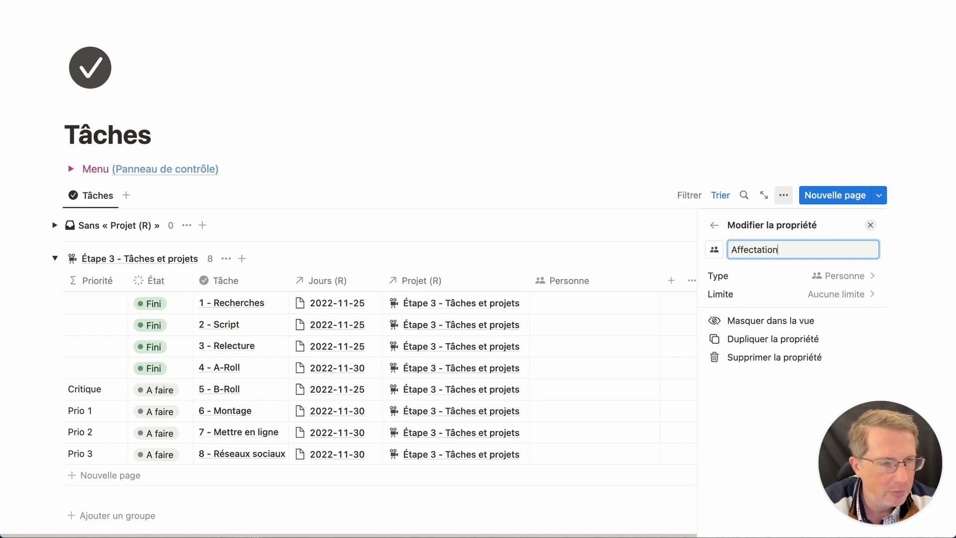
key(Return)
- Assign the workspace member to 4 - A-Roll, copy the assignment down through 6 - Montage, and assign the same person to 8 - Réseaux sociaux
click(613, 373)
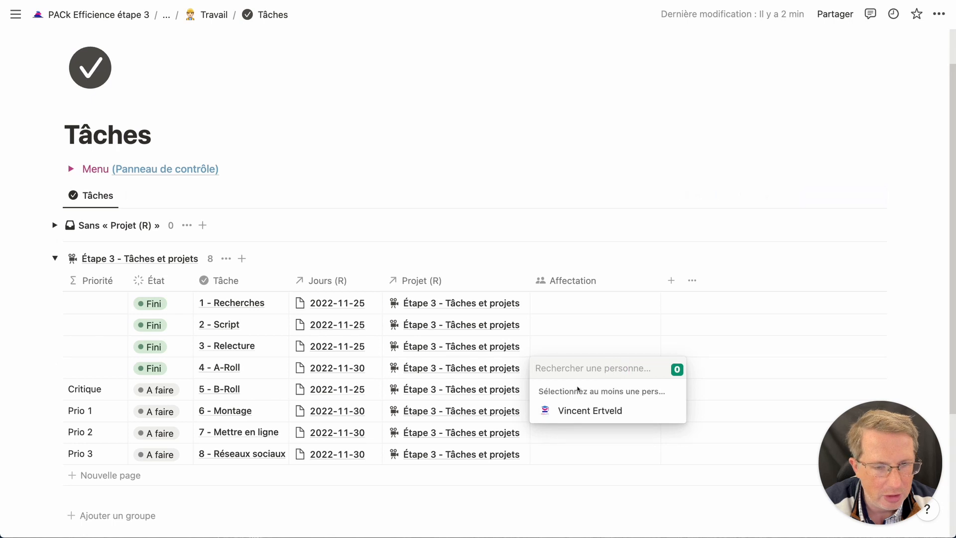
click(579, 408)
click(642, 320)
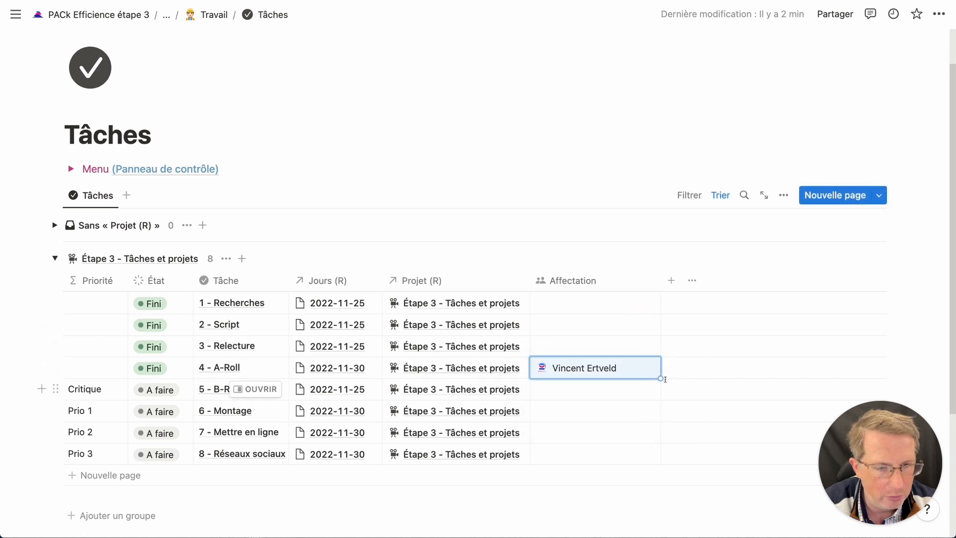
drag(660, 378, 657, 414)
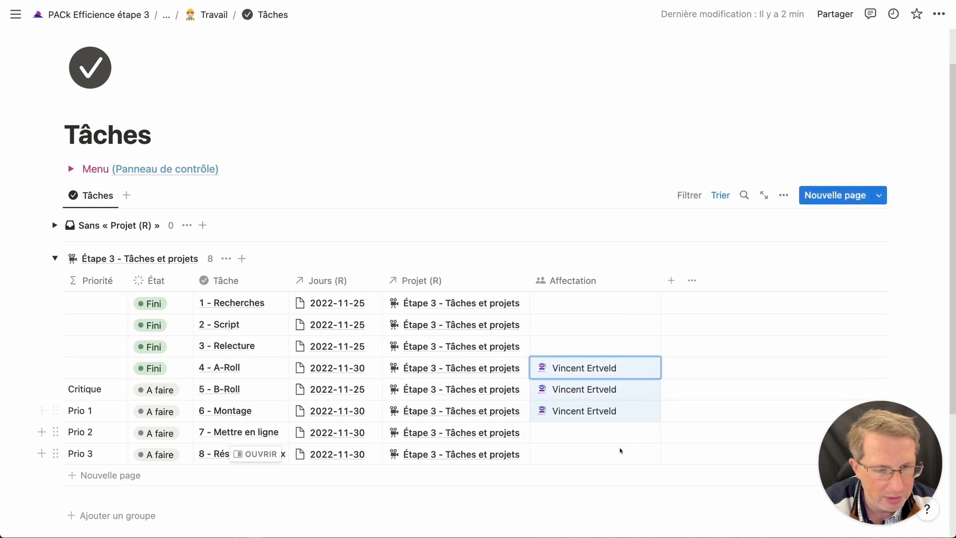
click(615, 455)
click(605, 497)
key(Escape)
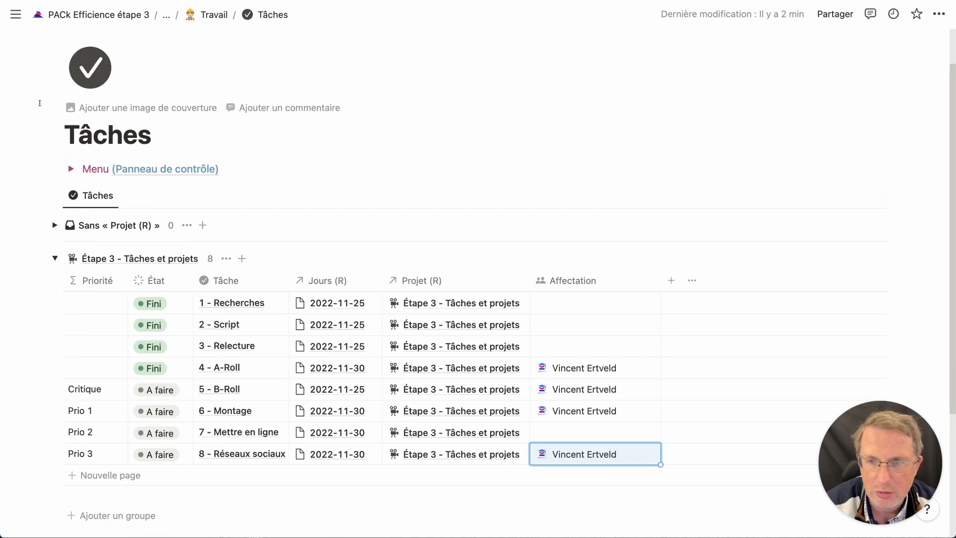
click(42, 114)
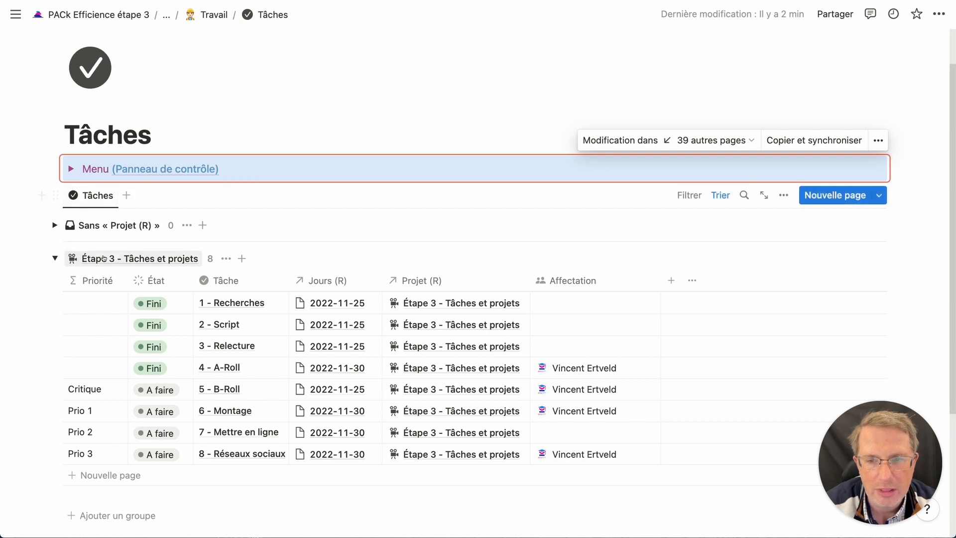
- Open the Panneau de contrôle page and review its En retard, A moi de faire ça and Liste des projets views
click(163, 171)
scroll(218, 290, down, 2)
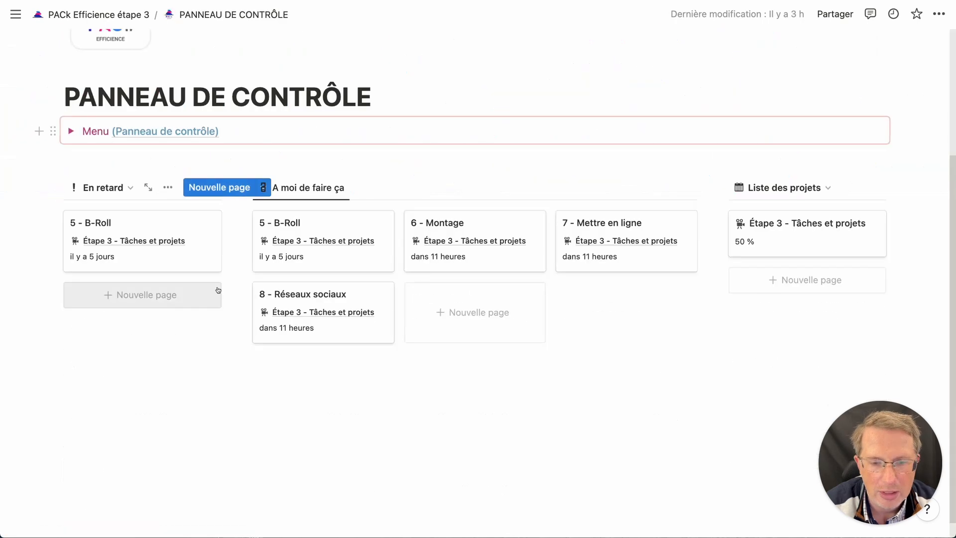
scroll(218, 290, up, 3)
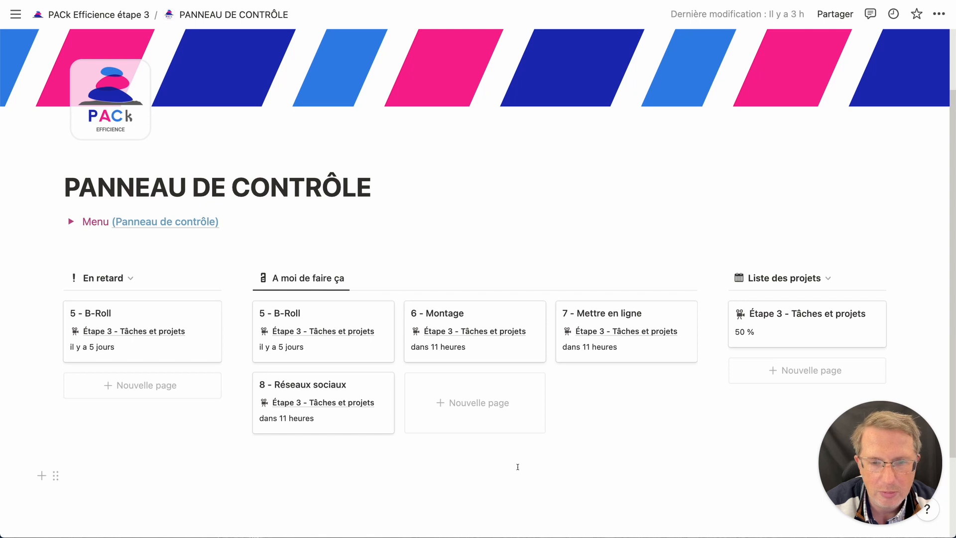
scroll(138, 452, down, 1)
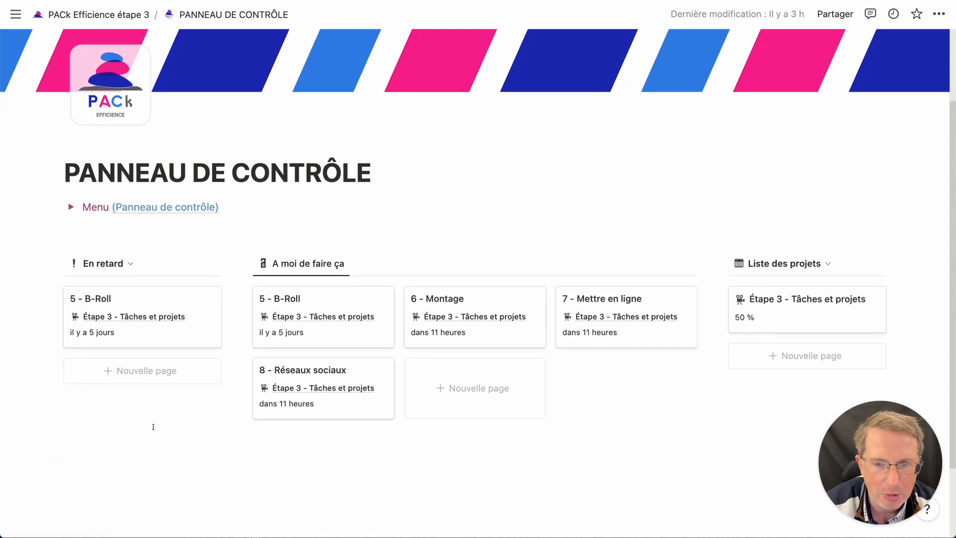
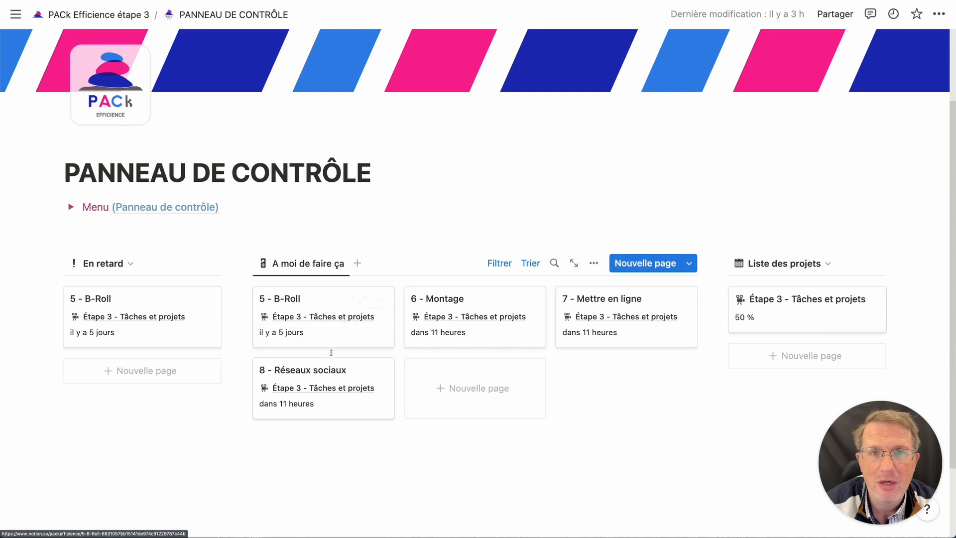
- Insert a list view below the En retard view, linked to the TÂCHES DB database of PACk Efficience étape 3
scroll(328, 360, down, 2)
click(216, 399)
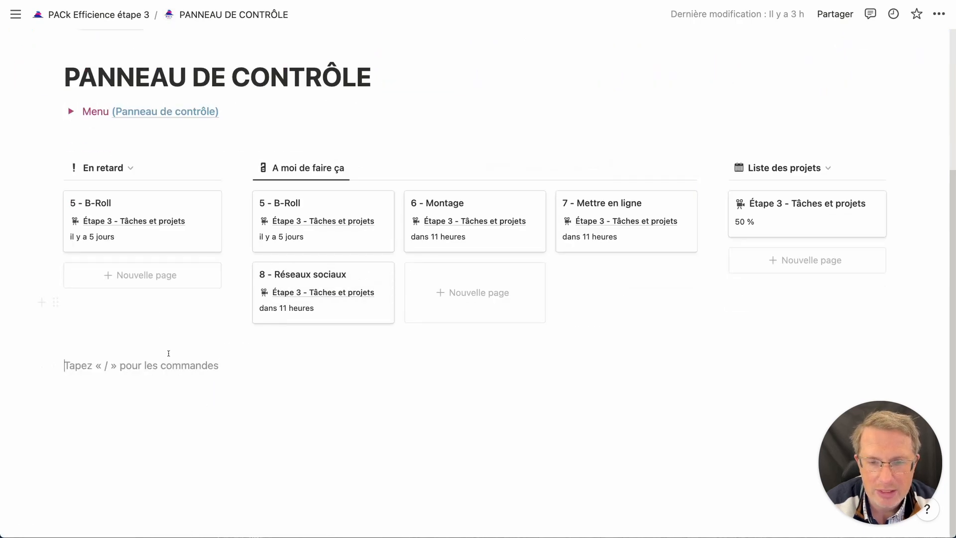
click(143, 306)
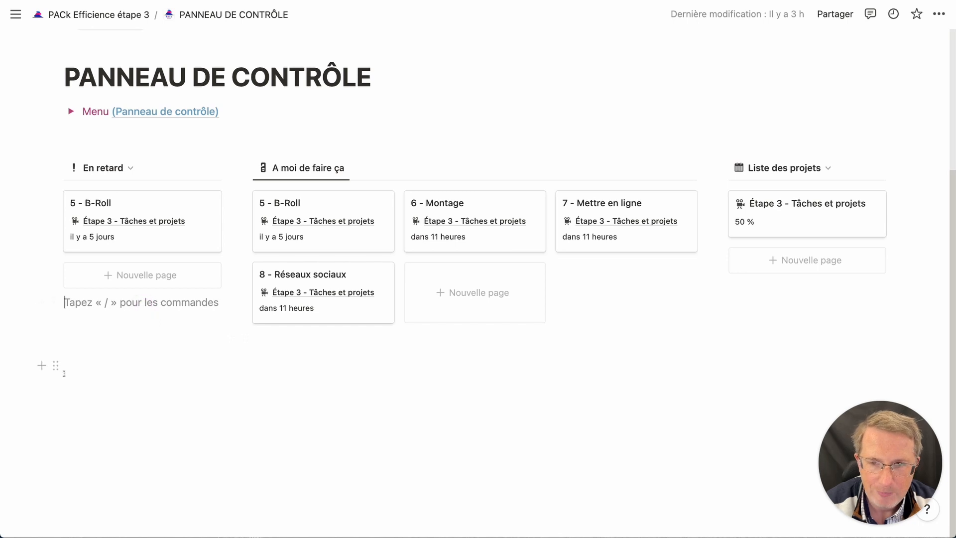
drag(127, 269, 131, 234)
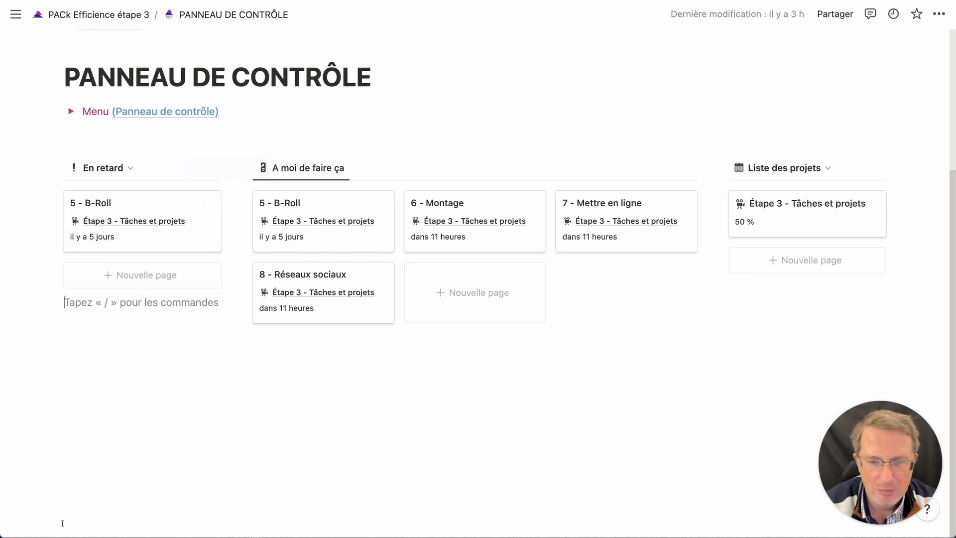
text(/v)
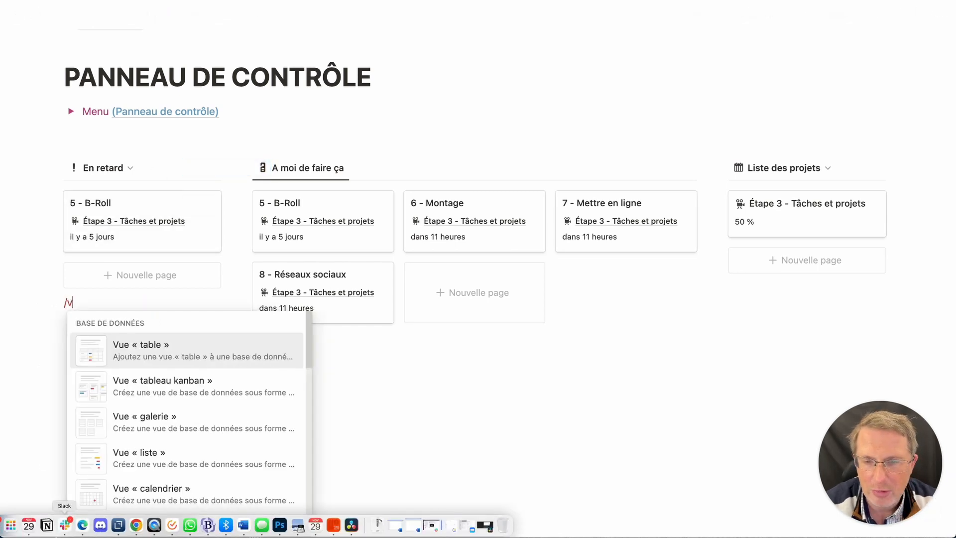
text(ue)
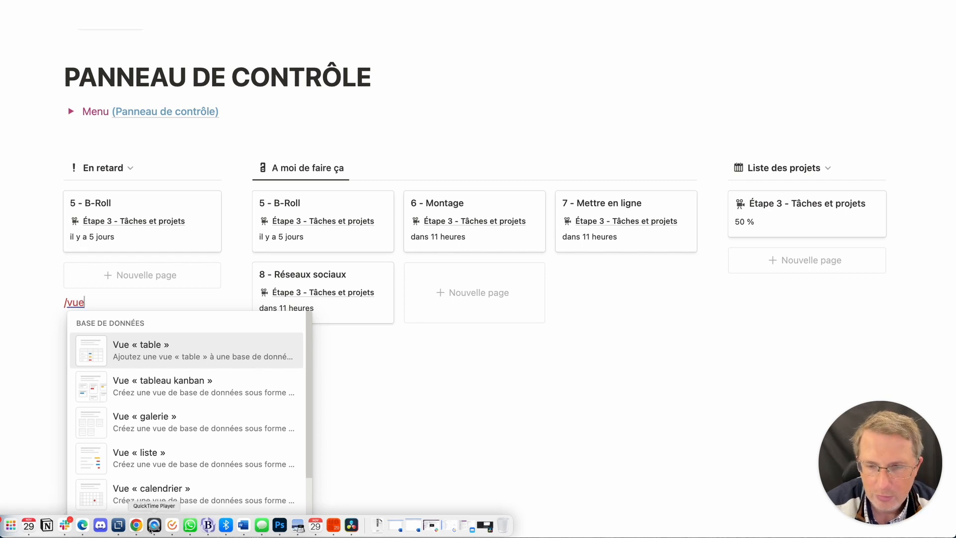
click(162, 453)
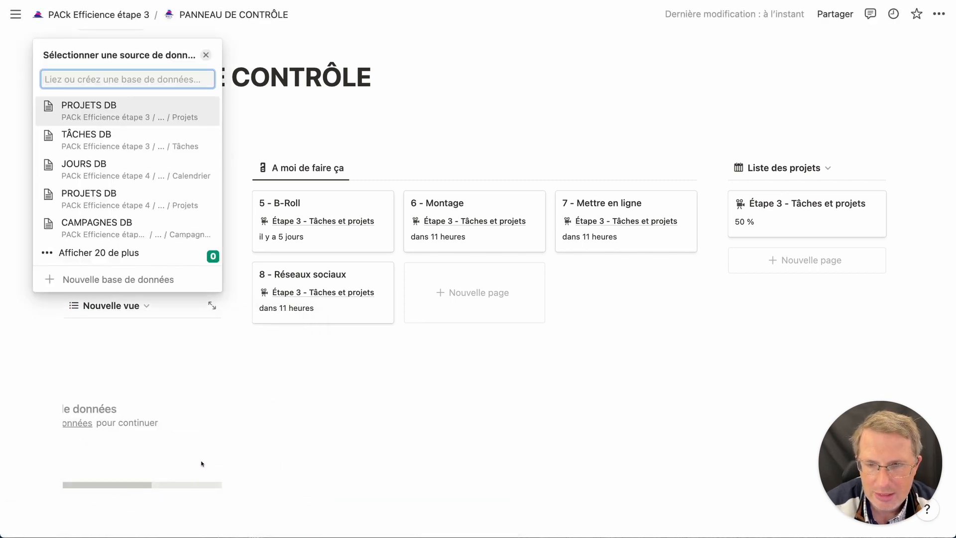
click(128, 144)
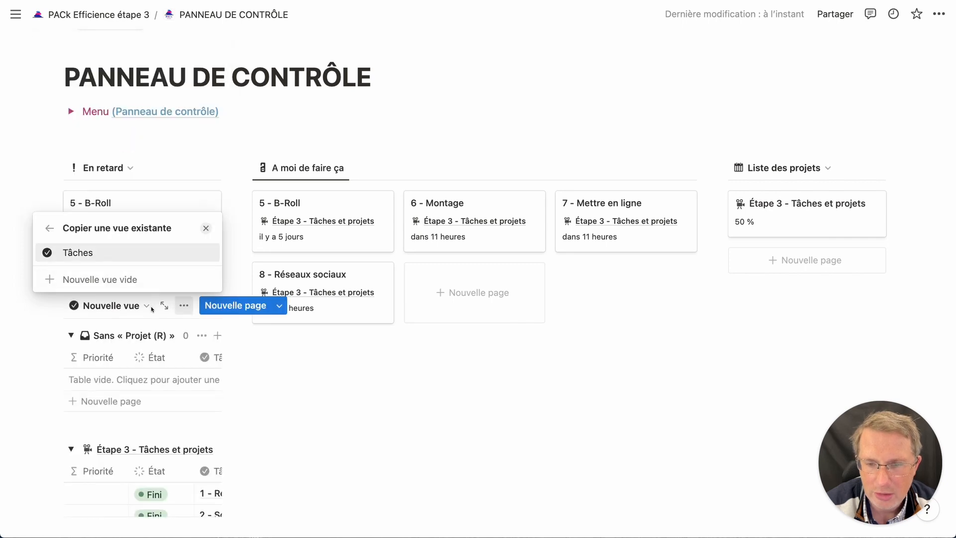
- Make it a new empty list view named Liste des tâches with the database title hidden
click(130, 278)
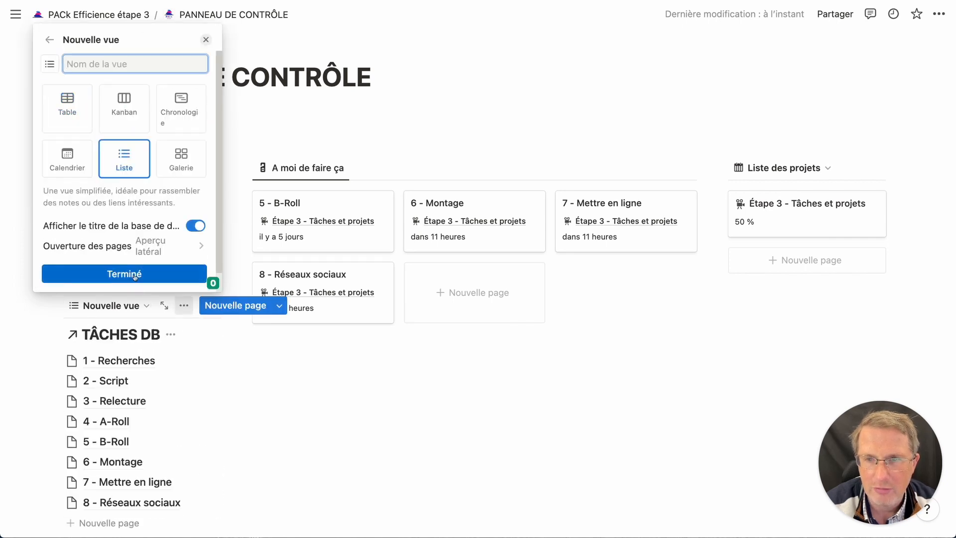
text(Liste d)
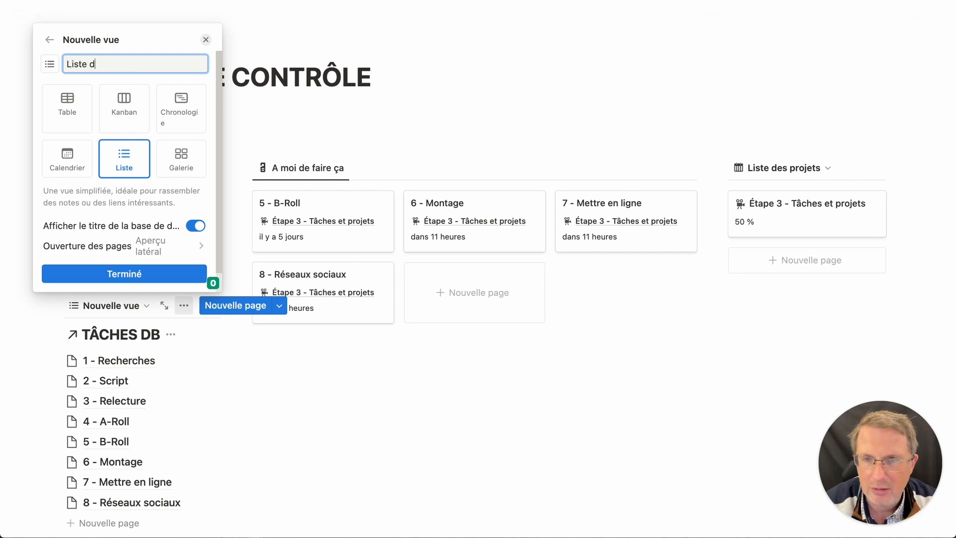
text(es tâches)
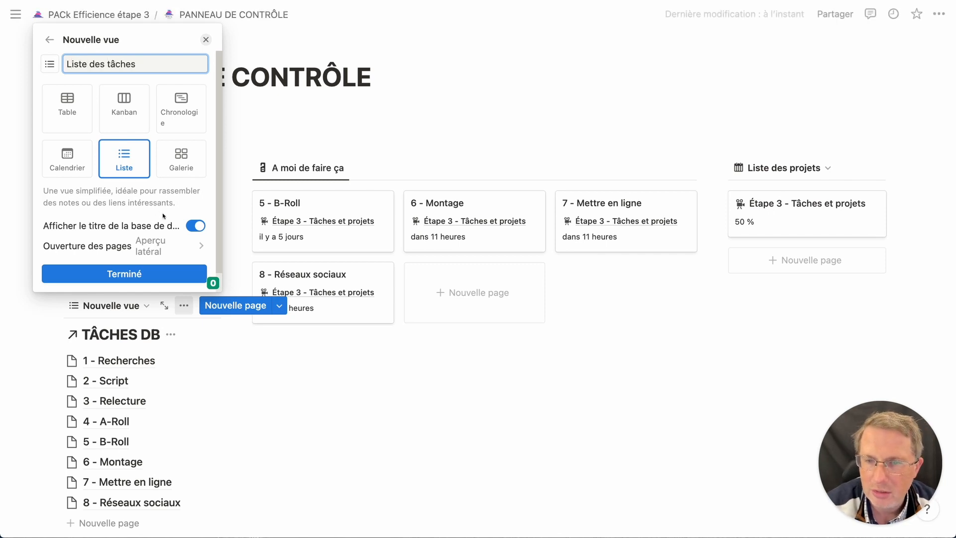
click(195, 225)
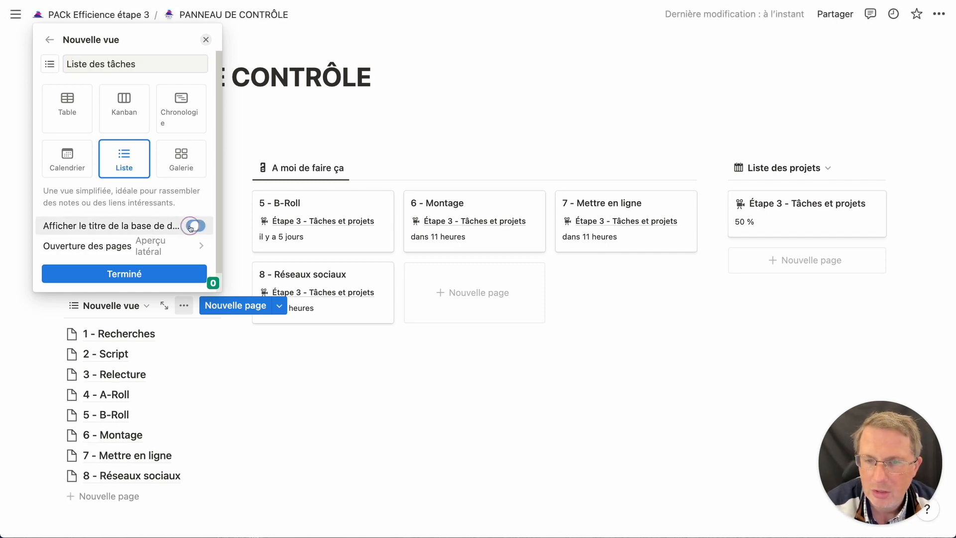
click(145, 274)
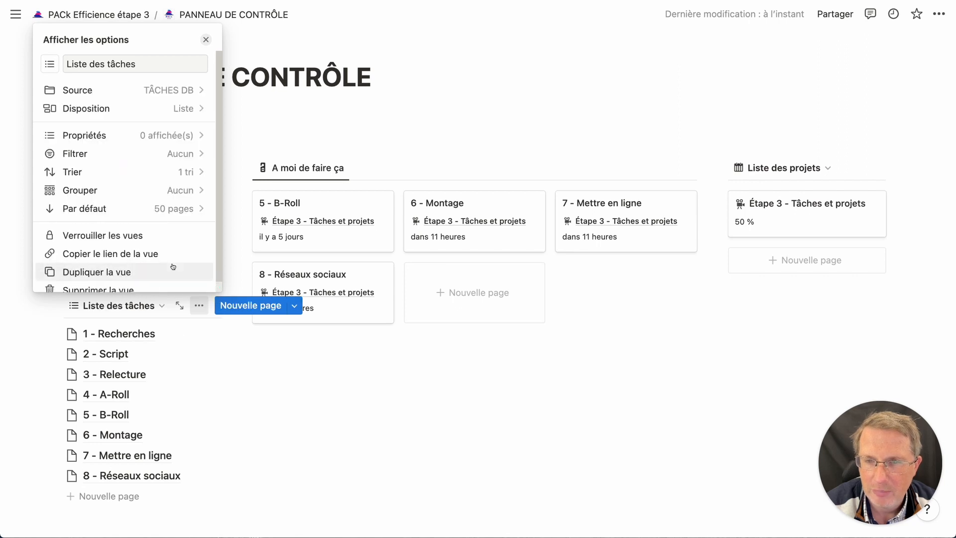
click(264, 435)
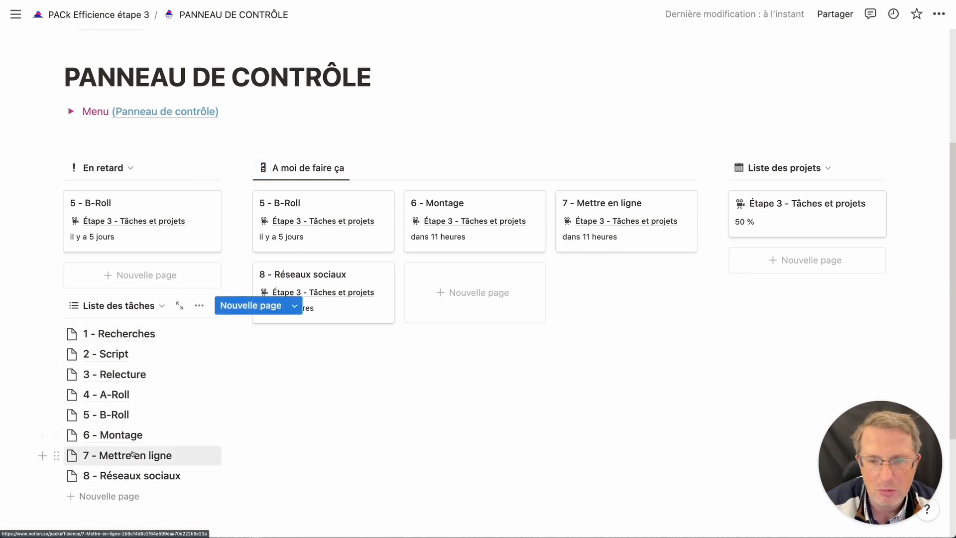
- Show the Priorité and Date (A) properties in the Liste des tâches view
click(199, 305)
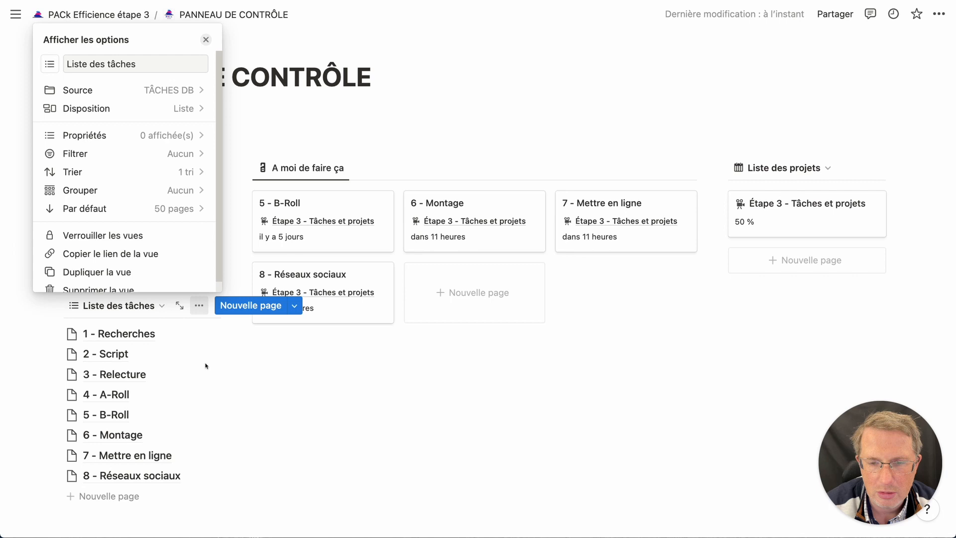
click(206, 366)
click(199, 305)
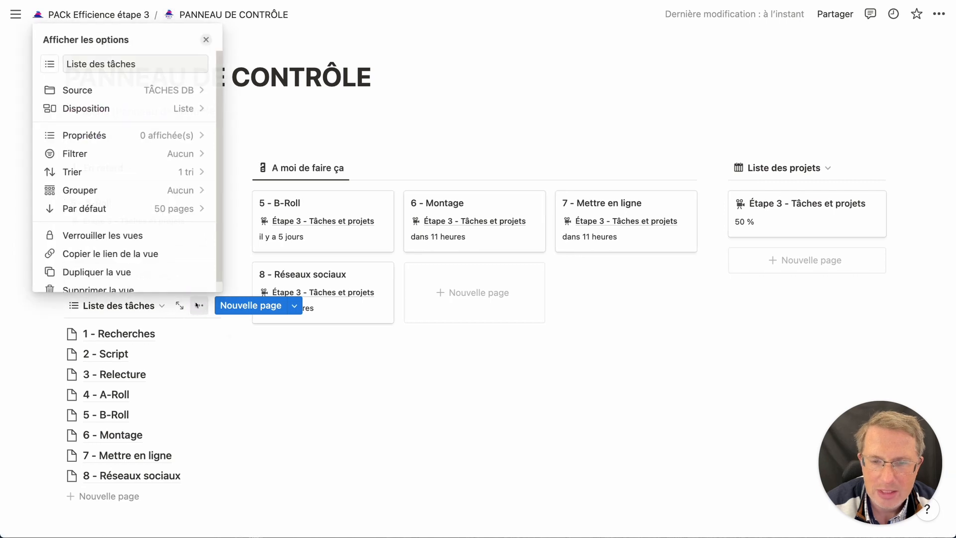
click(163, 135)
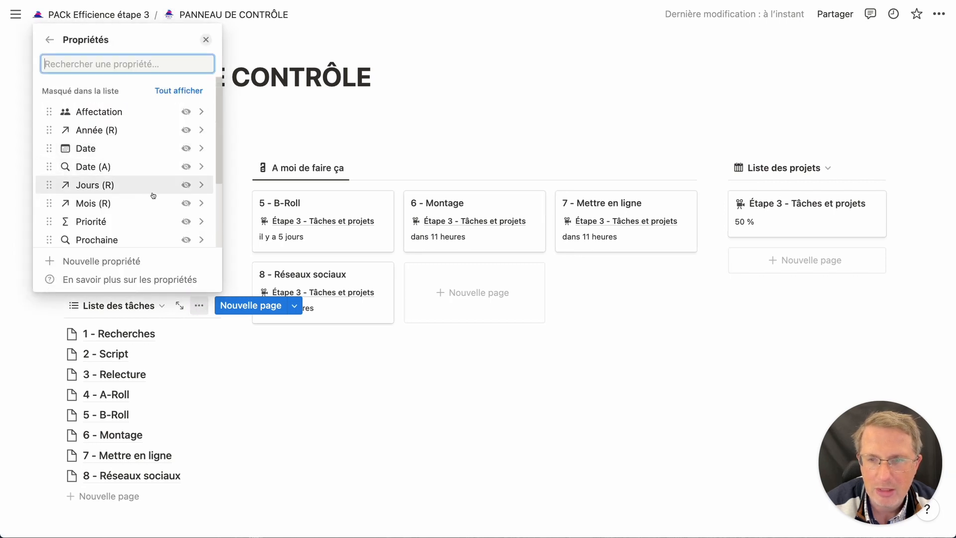
scroll(175, 194, down, 1)
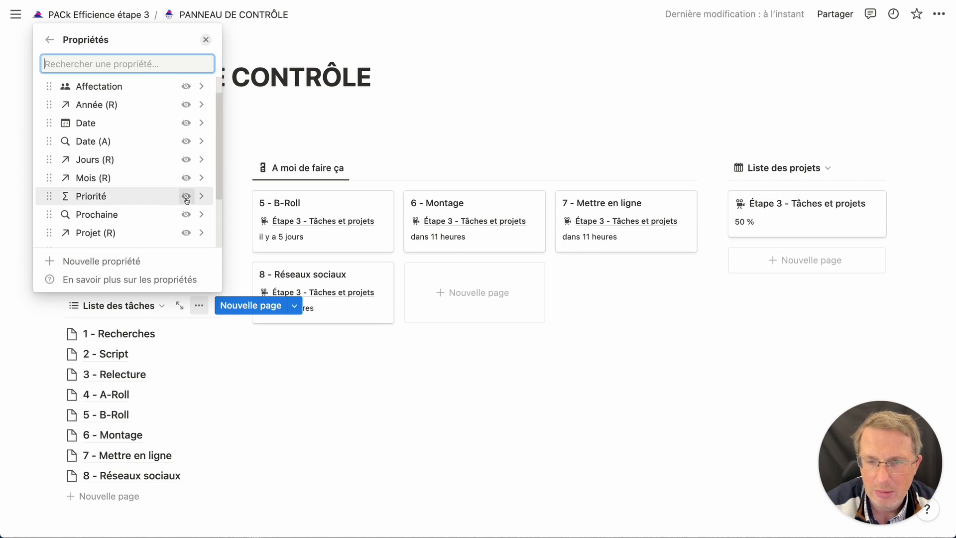
click(186, 198)
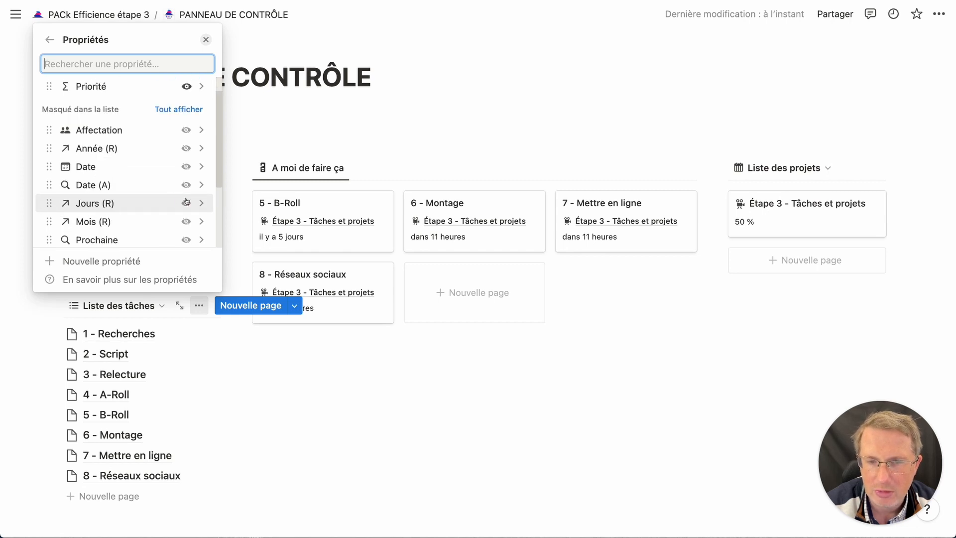
click(185, 186)
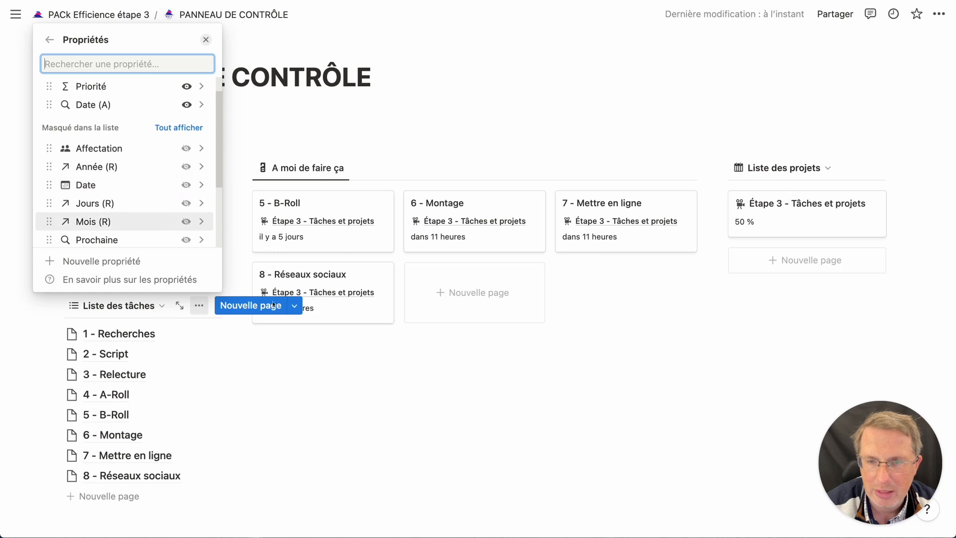
click(332, 390)
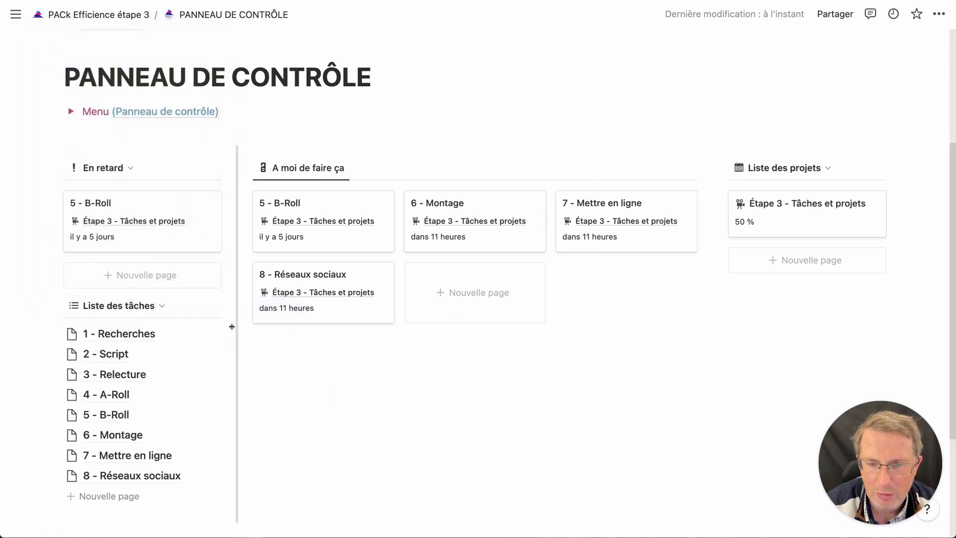
- Try to widen the column holding Liste des tâches, and check the view's block actions and layout options
mouse_move(232, 326)
mouse_down()
mouse_move(437, 335)
mouse_move(319, 335)
mouse_move(349, 340)
mouse_move(246, 328)
mouse_up()
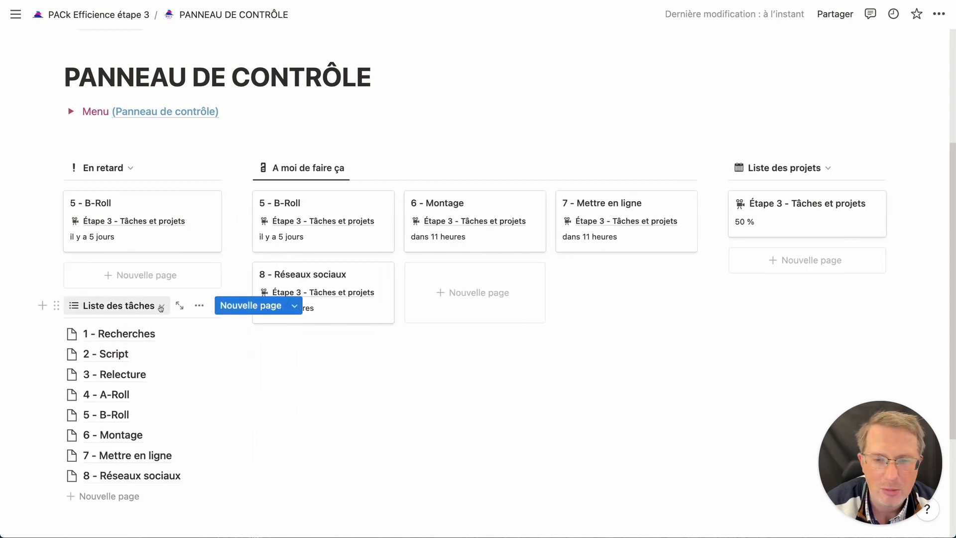
click(56, 306)
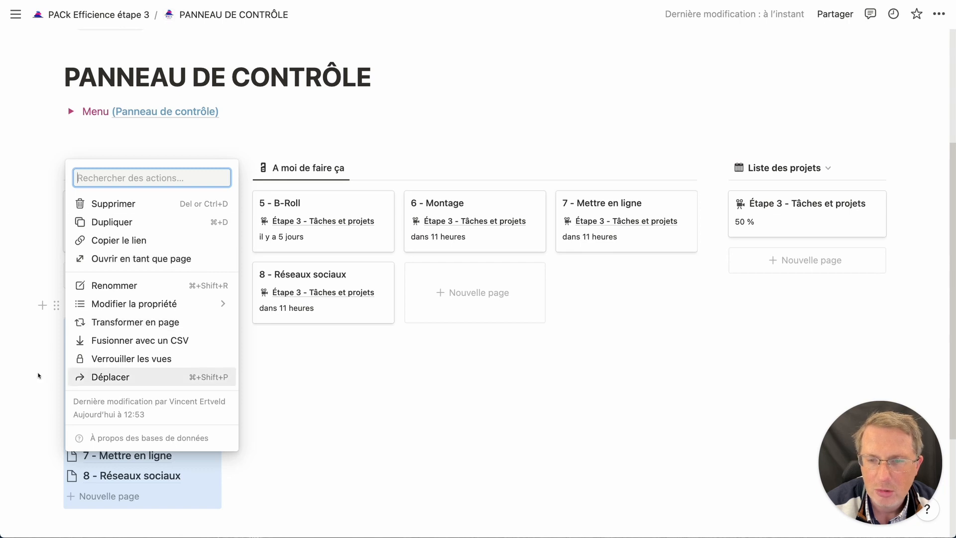
key(Escape)
click(198, 305)
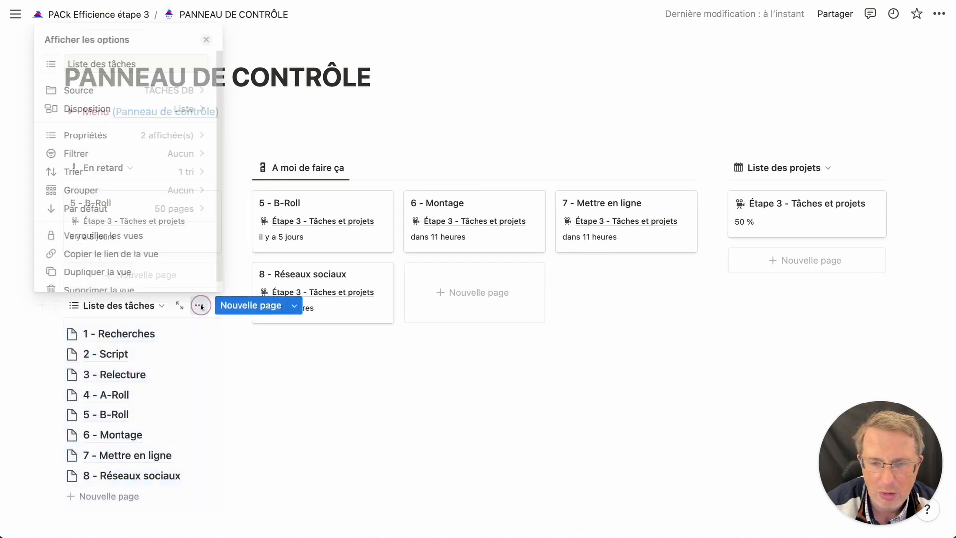
click(121, 105)
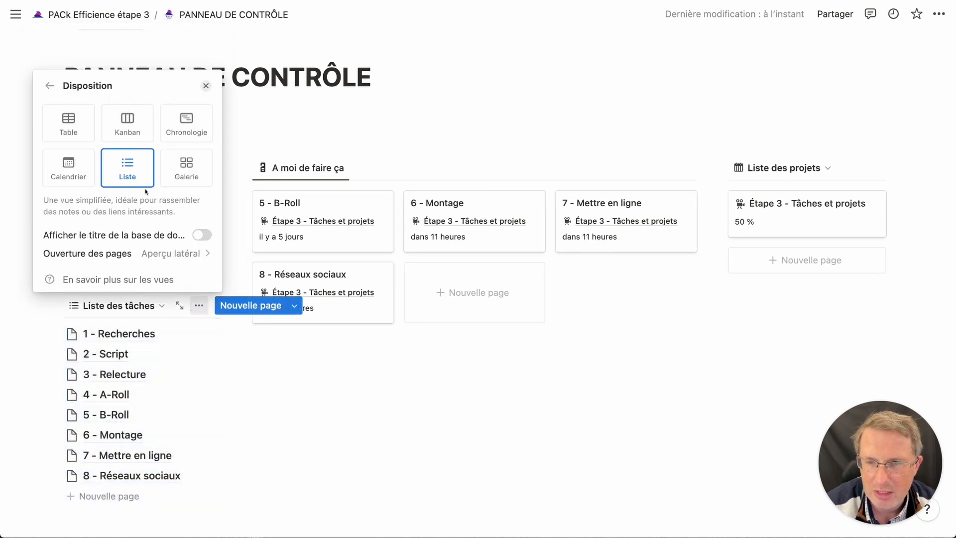
click(50, 85)
click(283, 365)
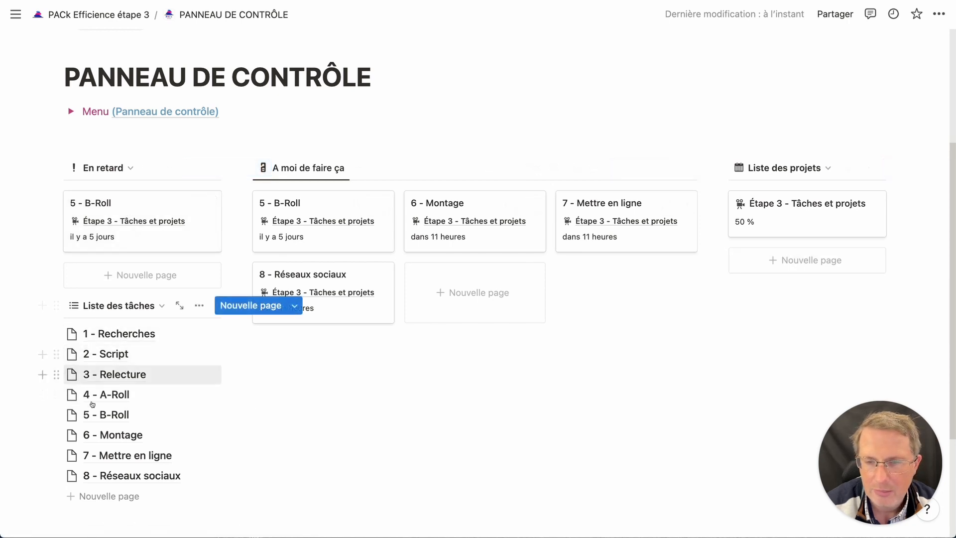
- Delete the Liste des tâches linked view from the Panneau de contrôle page
click(58, 306)
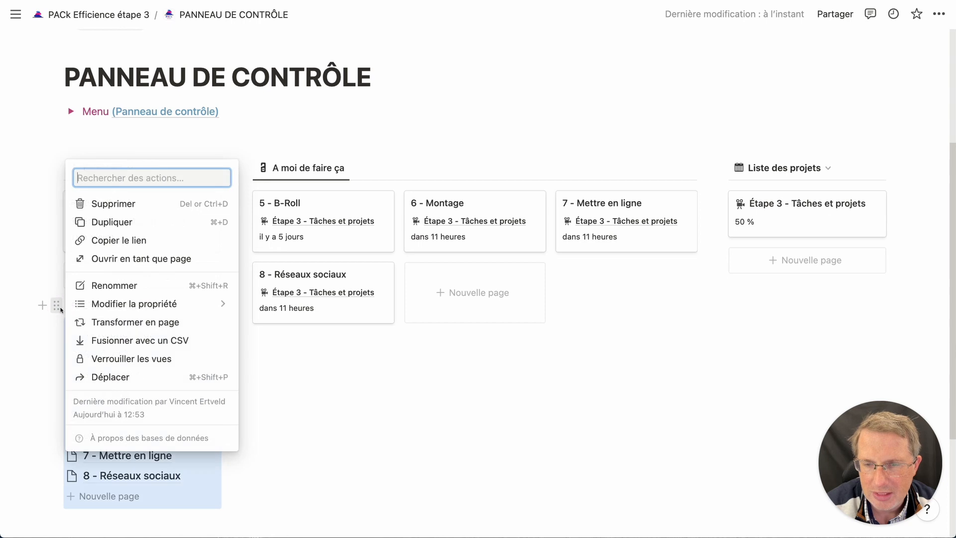
click(88, 209)
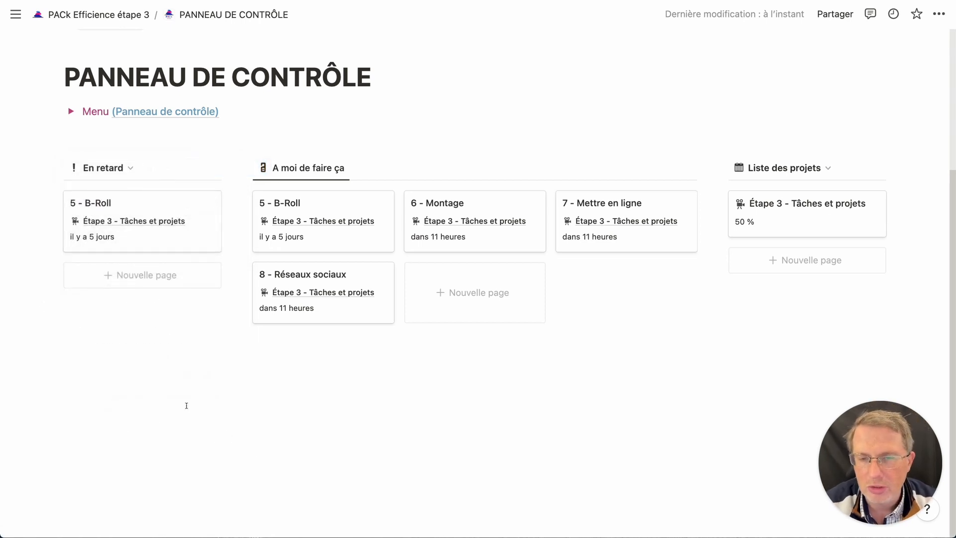
scroll(435, 306, up, 3)
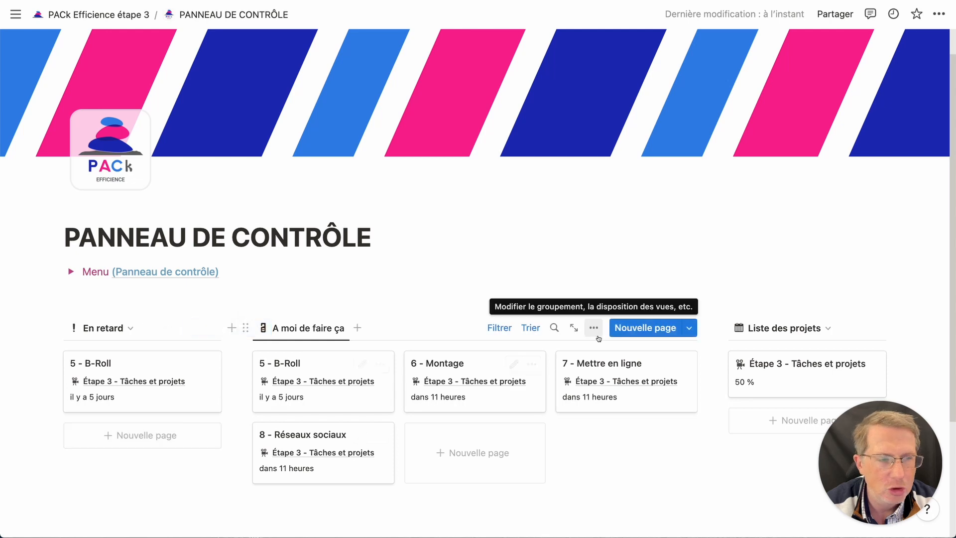
click(937, 20)
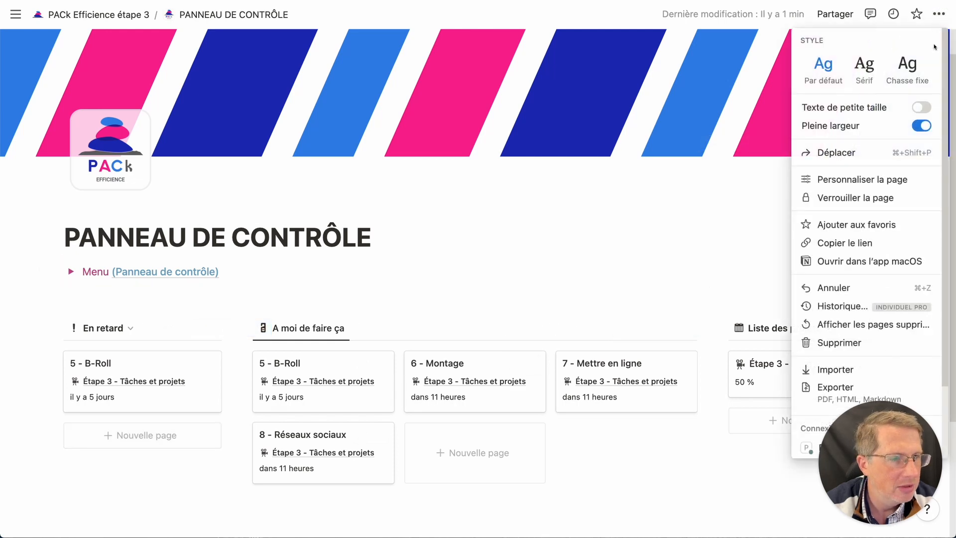
click(731, 229)
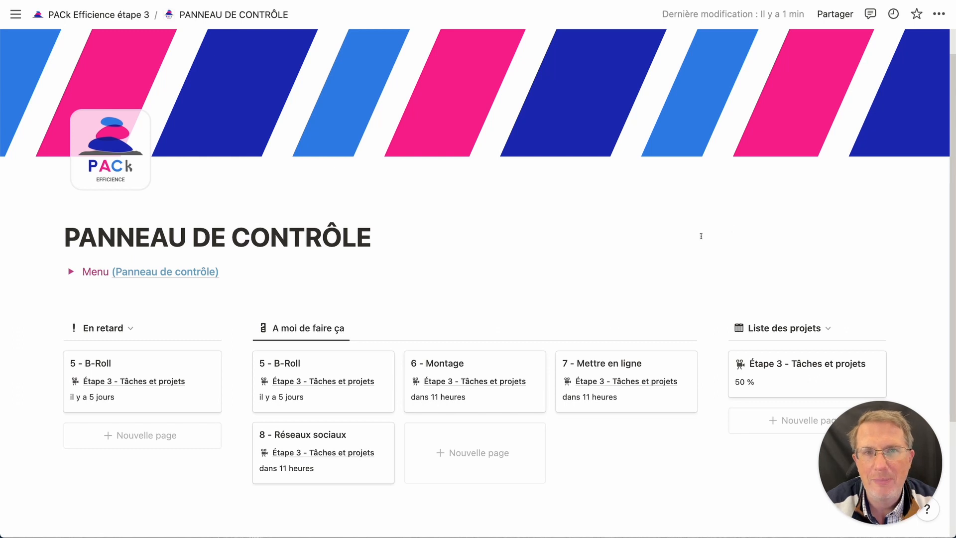
scroll(676, 291, down, 1)
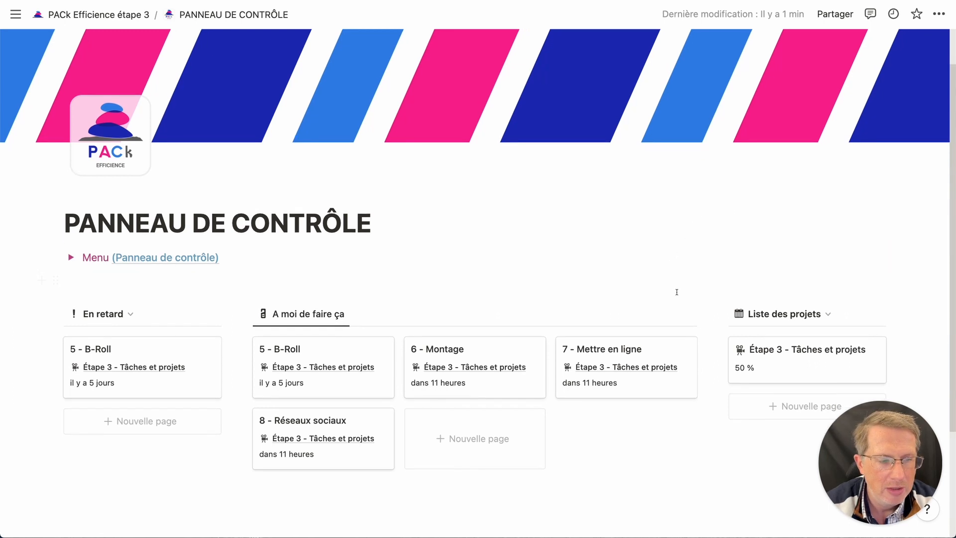
scroll(677, 291, down, 1)
scroll(674, 286, up, 1)
scroll(676, 294, down, 2)
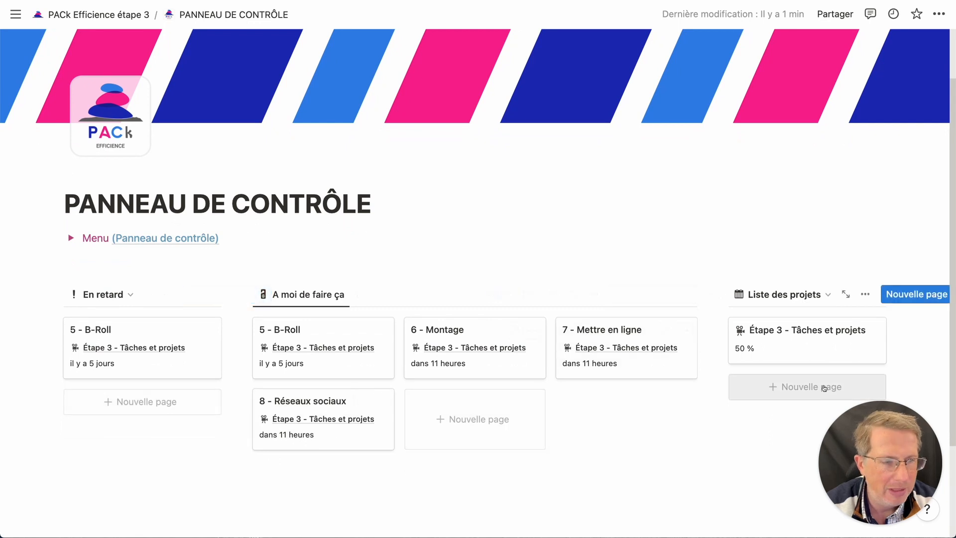
- Lock the Panneau de contrôle page and close its page options
click(938, 14)
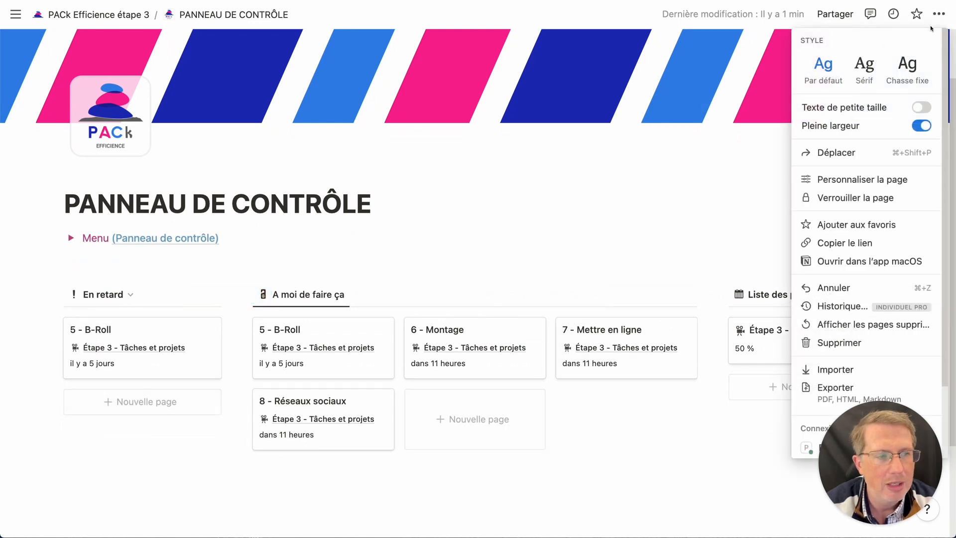
click(892, 199)
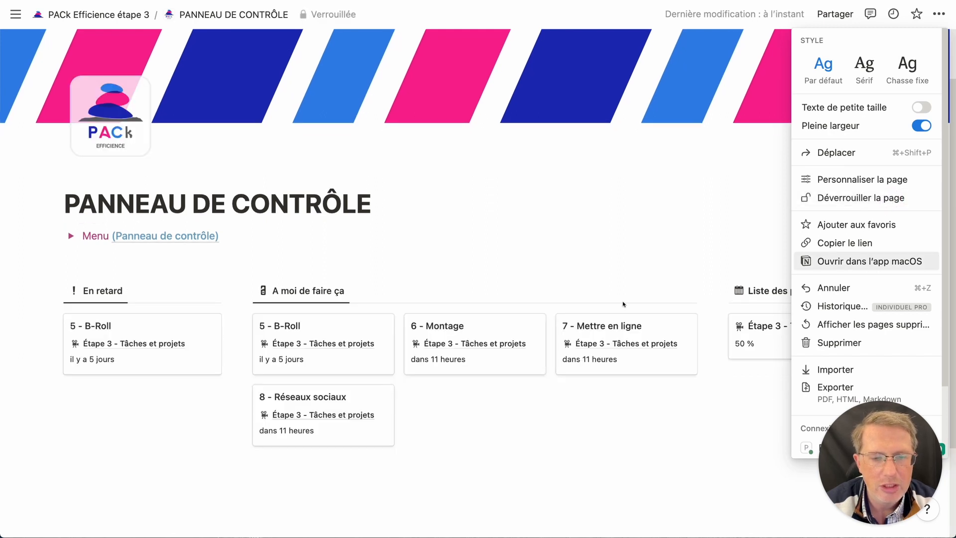
click(619, 258)
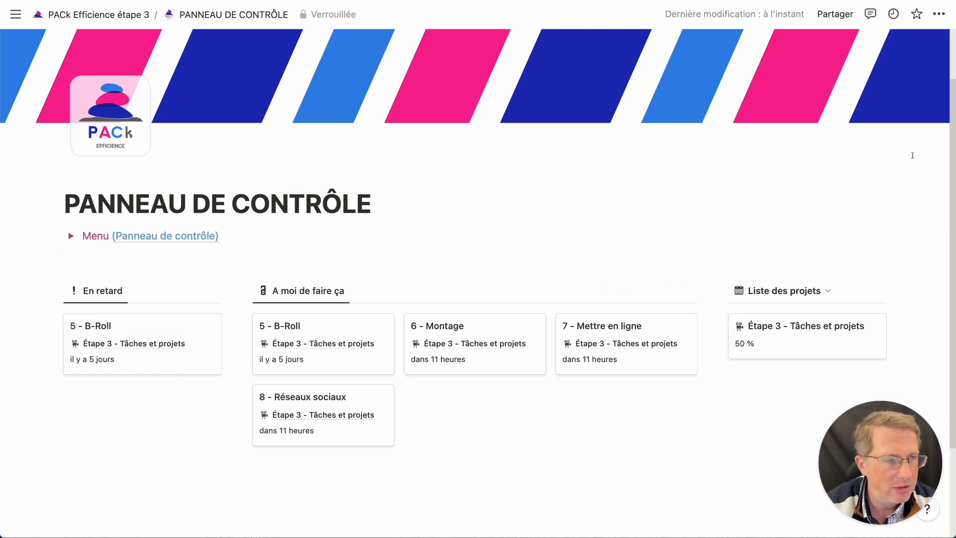
- Unlock the Panneau de contrôle page and review the filter and sort settings of the En retard view
click(939, 14)
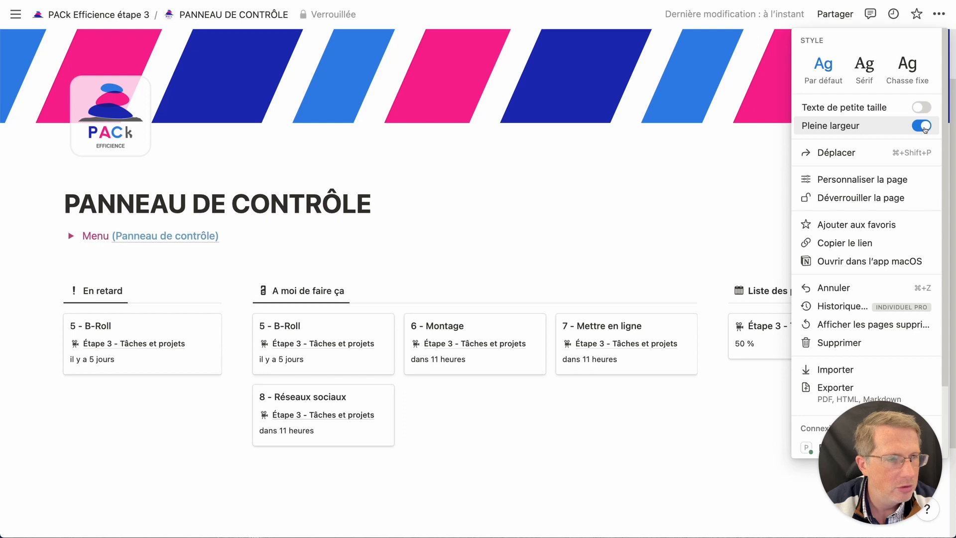
click(894, 197)
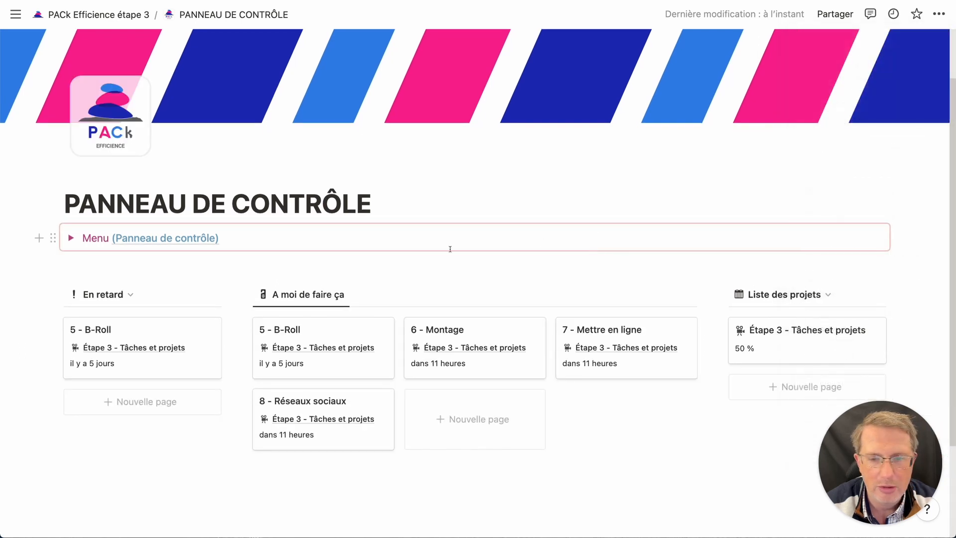
click(168, 294)
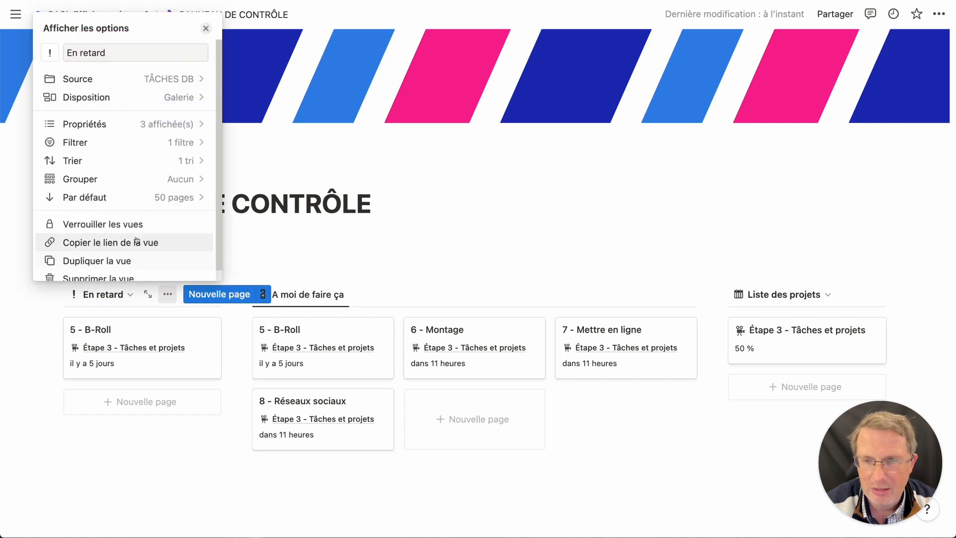
click(133, 143)
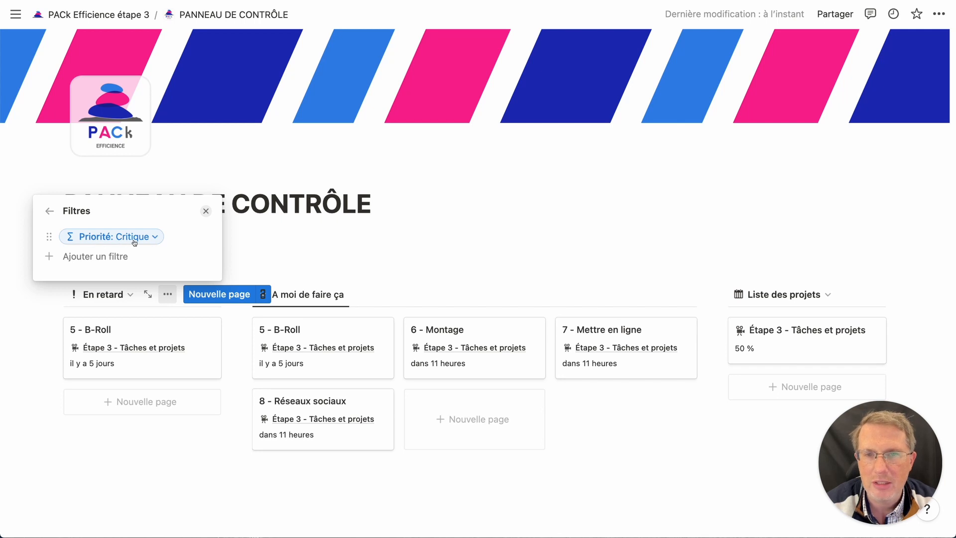
click(236, 255)
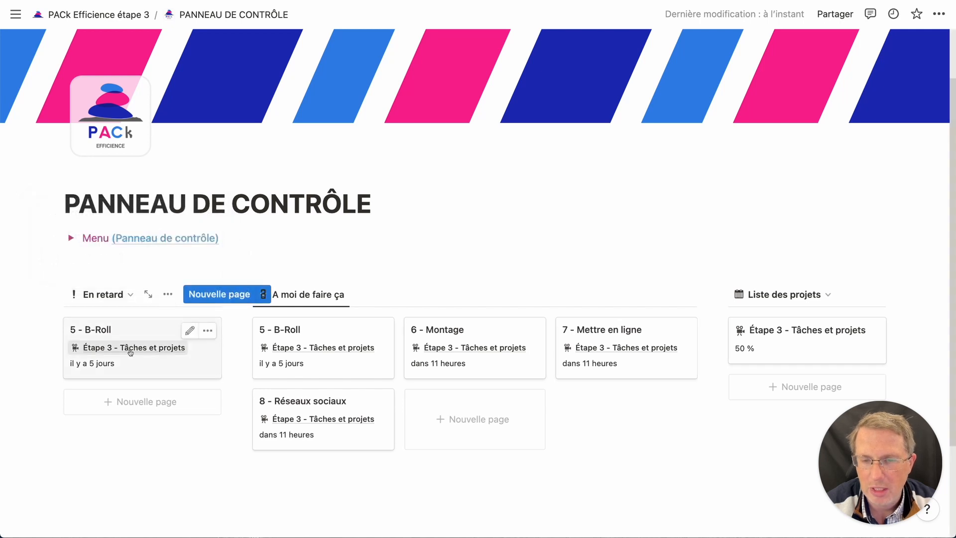
click(169, 296)
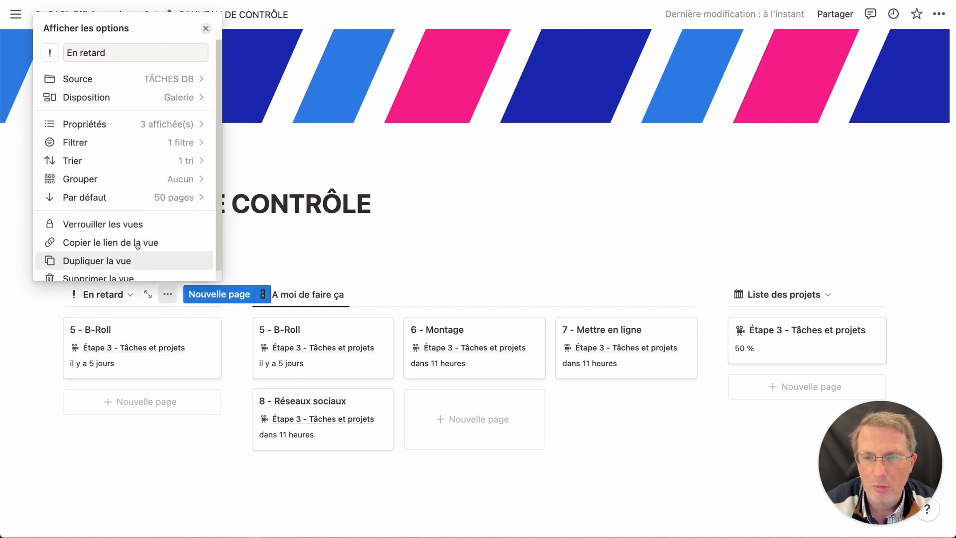
click(163, 160)
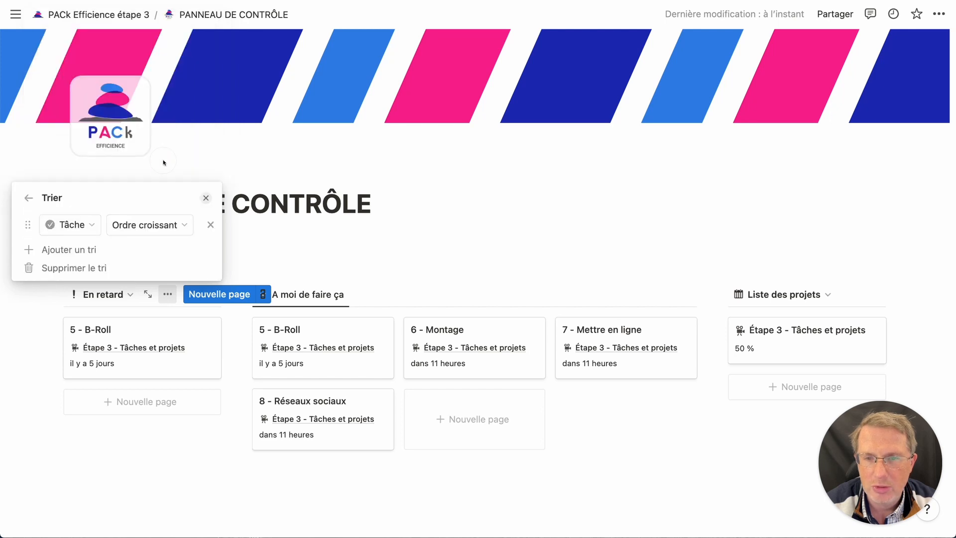
click(205, 197)
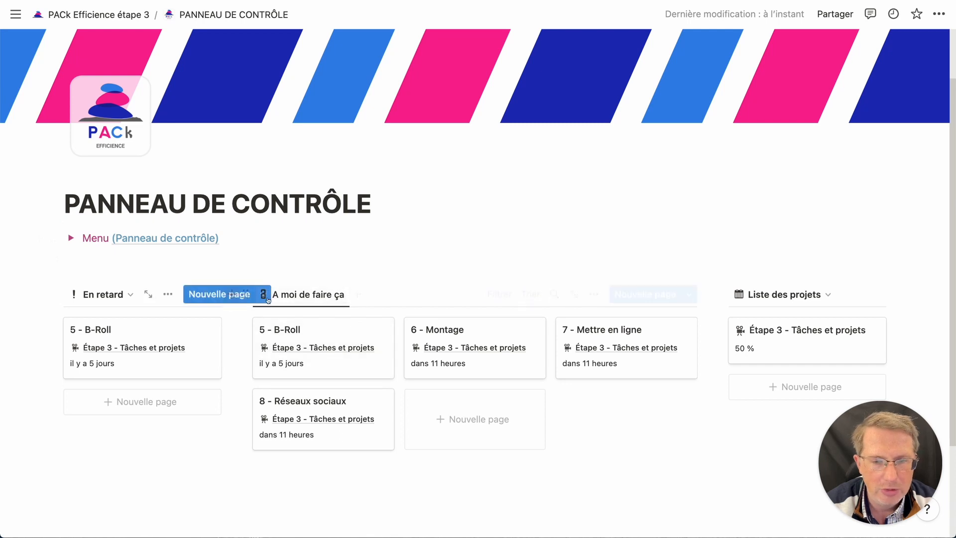
- Add a filter to the A moi de faire ça view so Affectation contains Moi, and save it for everyone
click(510, 296)
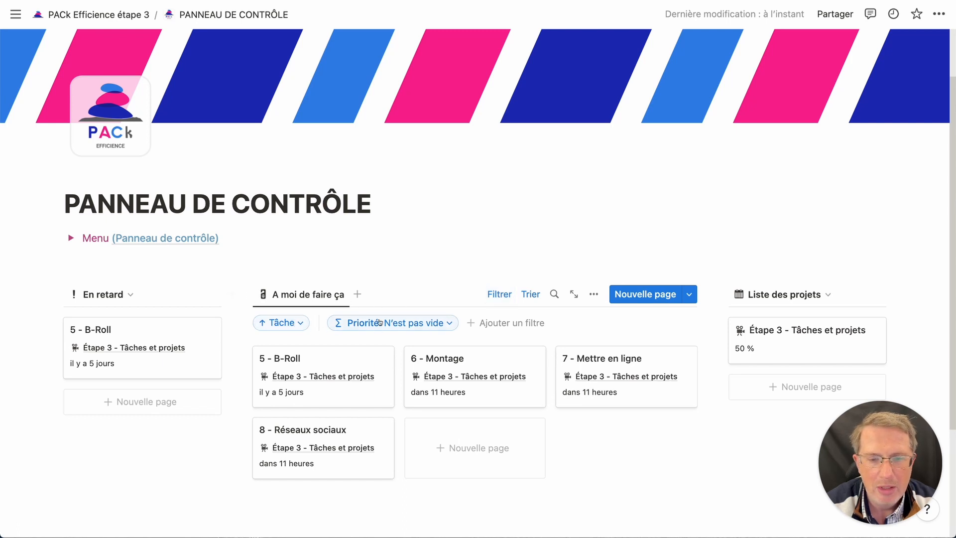
click(307, 324)
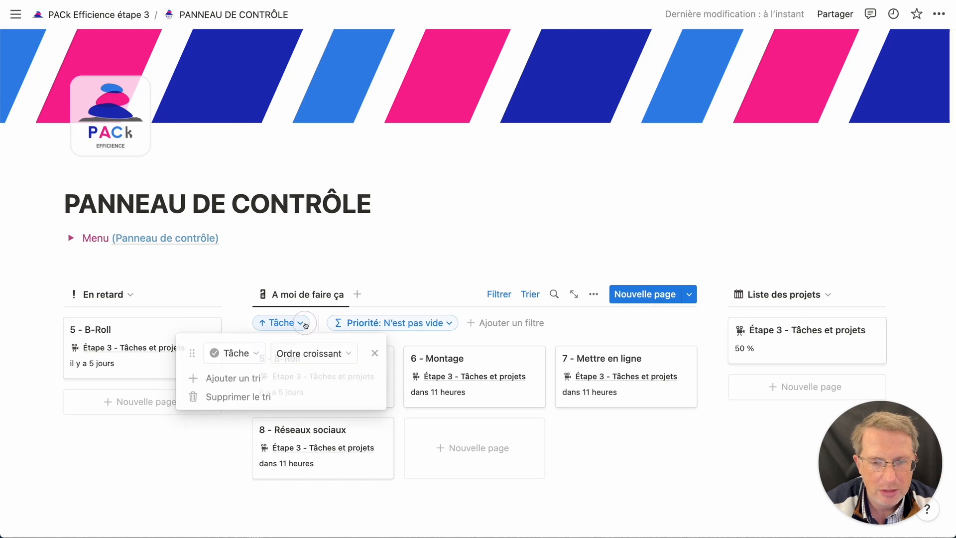
click(306, 324)
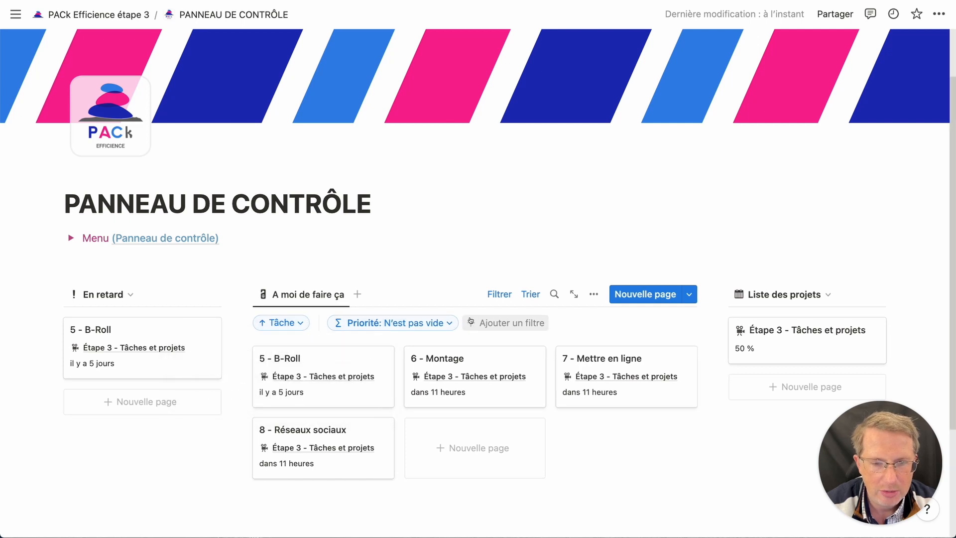
click(487, 323)
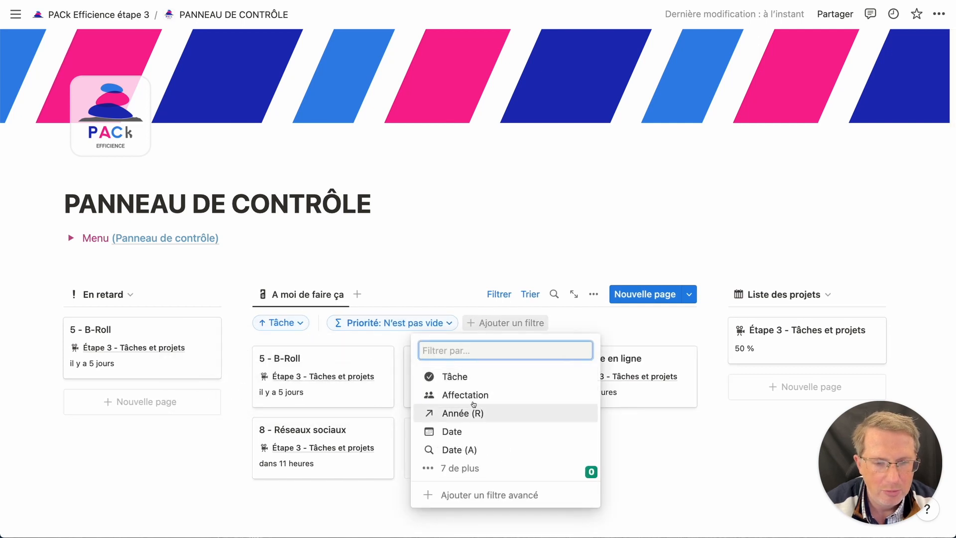
click(474, 396)
click(488, 343)
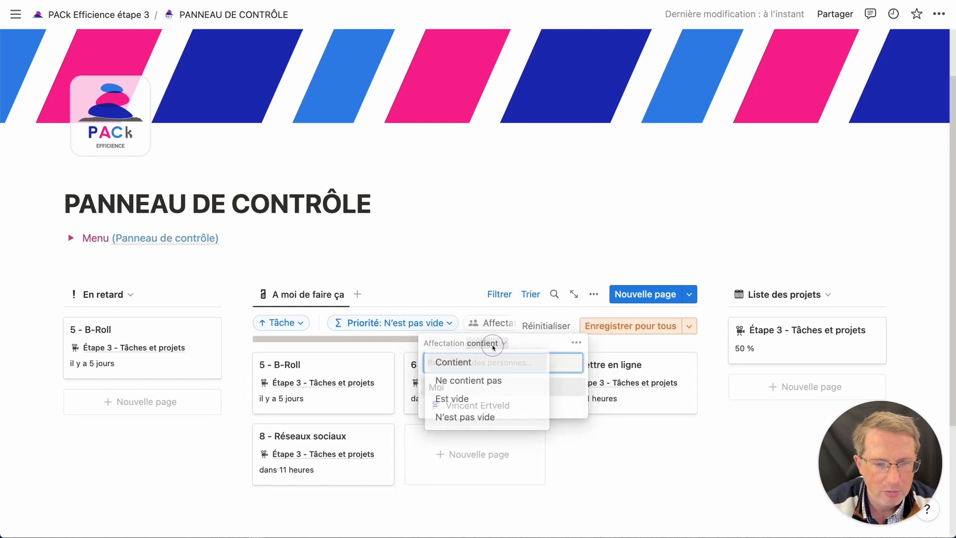
click(479, 370)
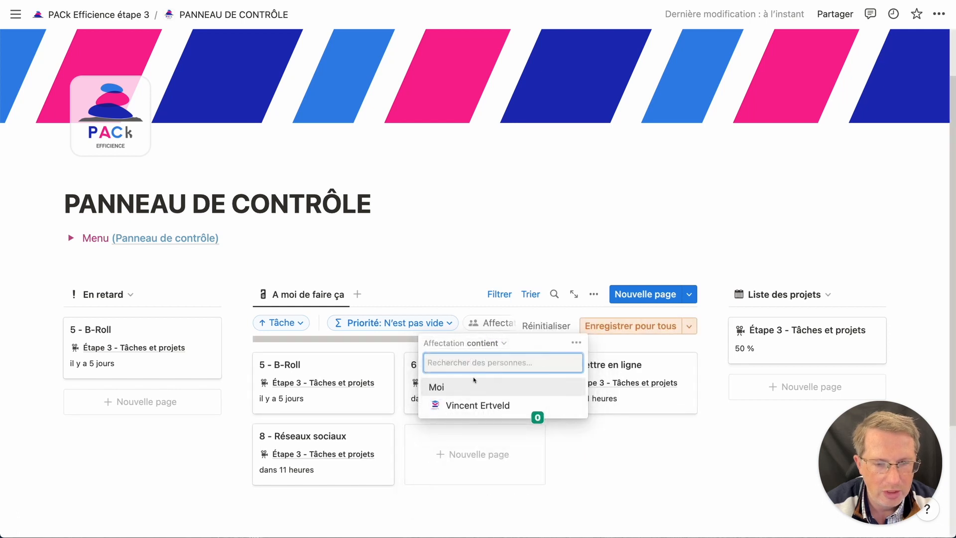
click(457, 391)
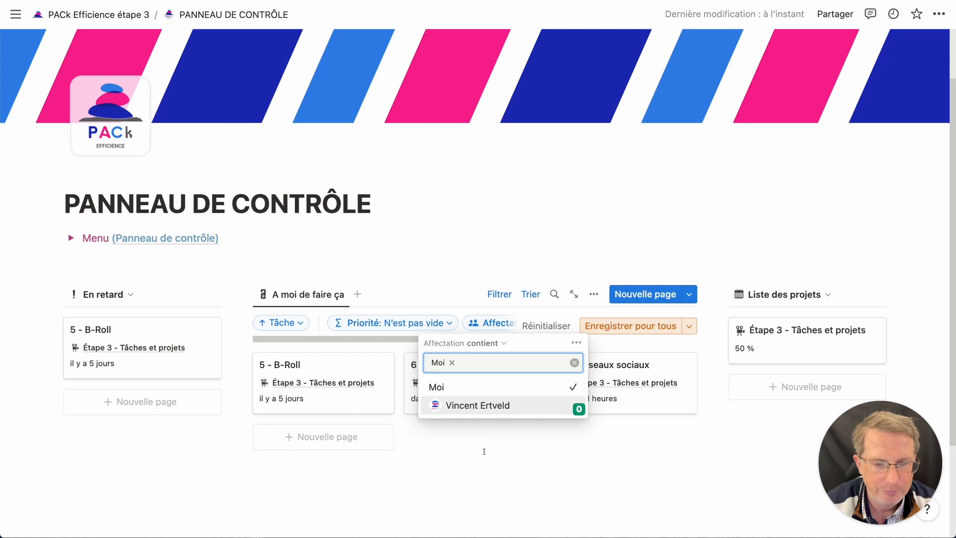
click(482, 454)
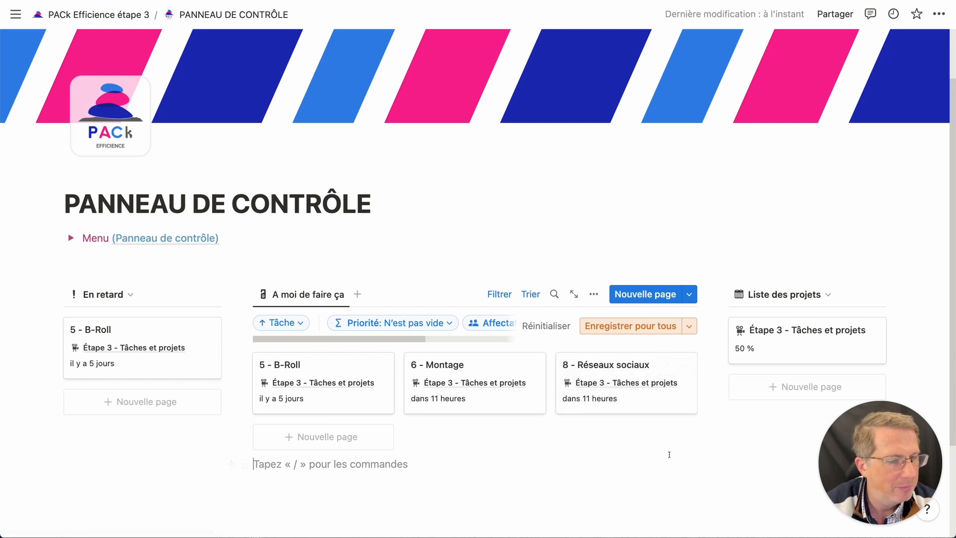
click(630, 325)
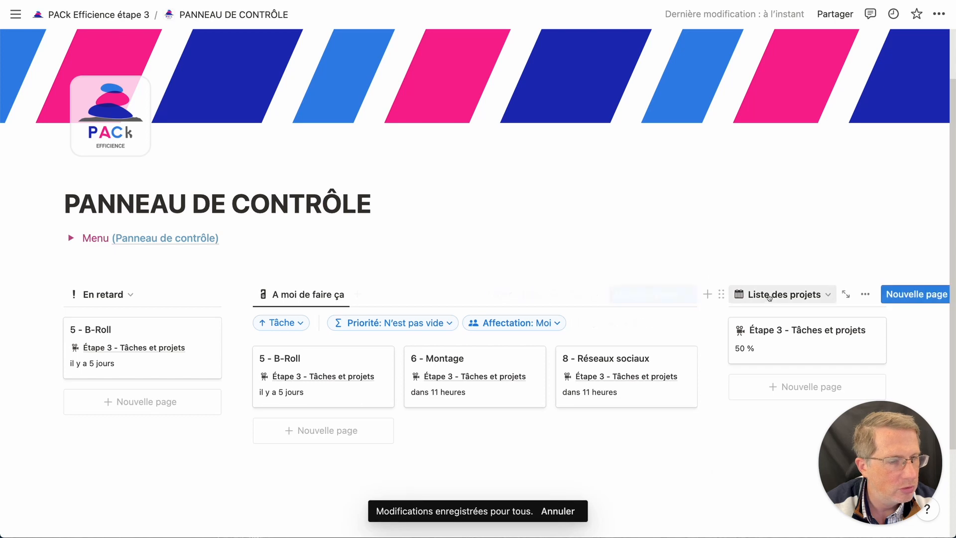
- Check the view options of Liste des projets, and lock the Panneau de contrôle page
click(864, 295)
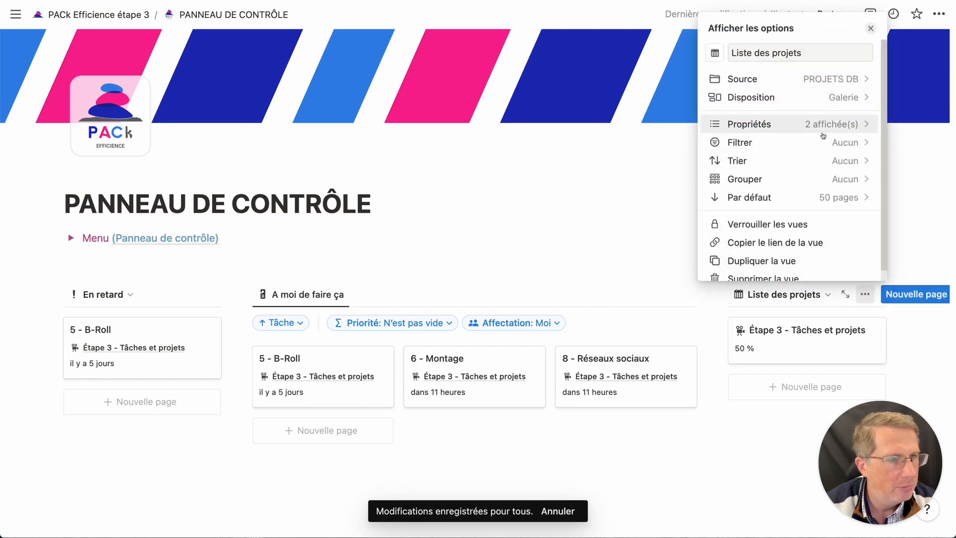
click(781, 417)
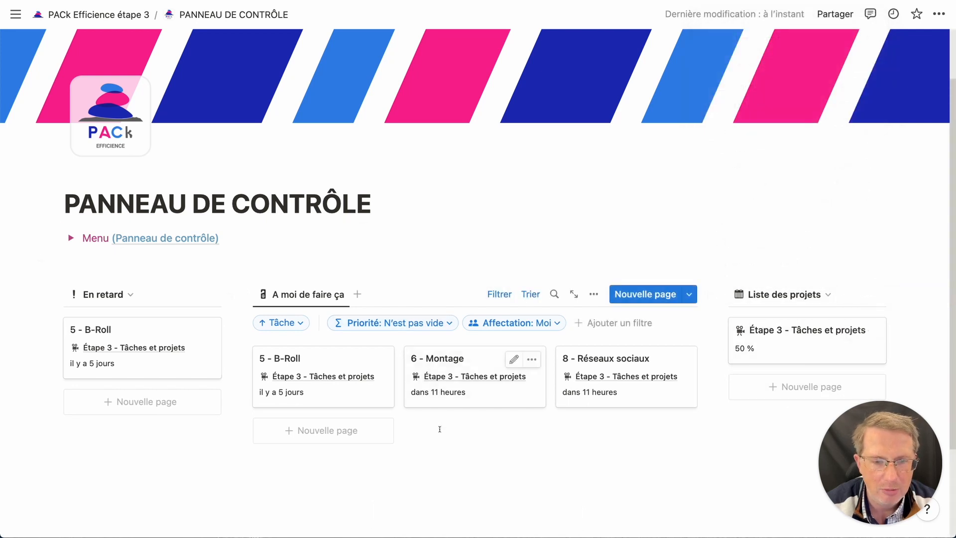
click(937, 14)
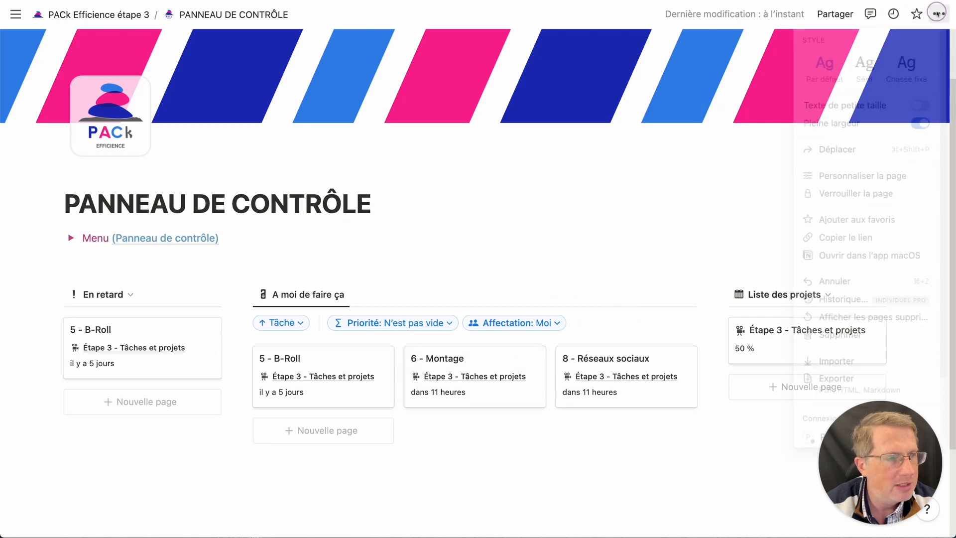
click(853, 198)
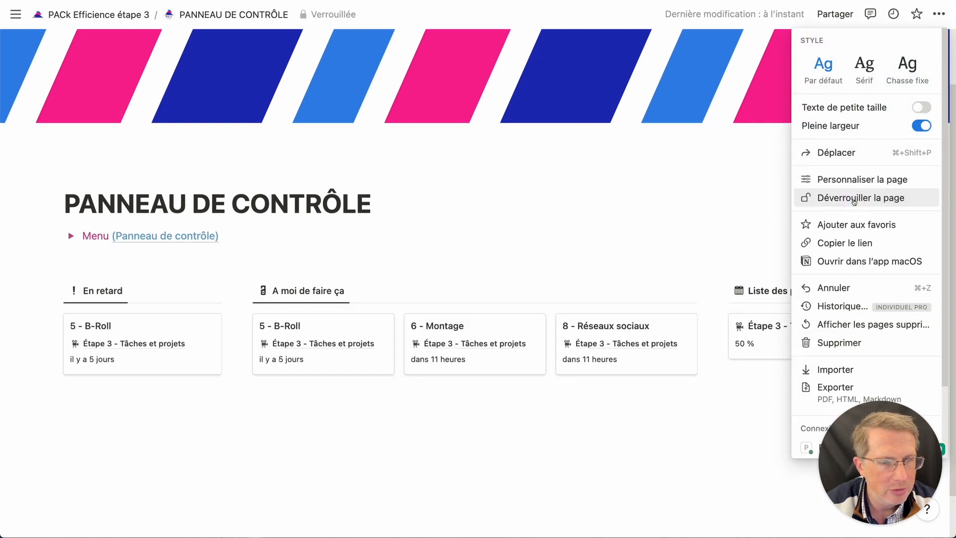
click(590, 441)
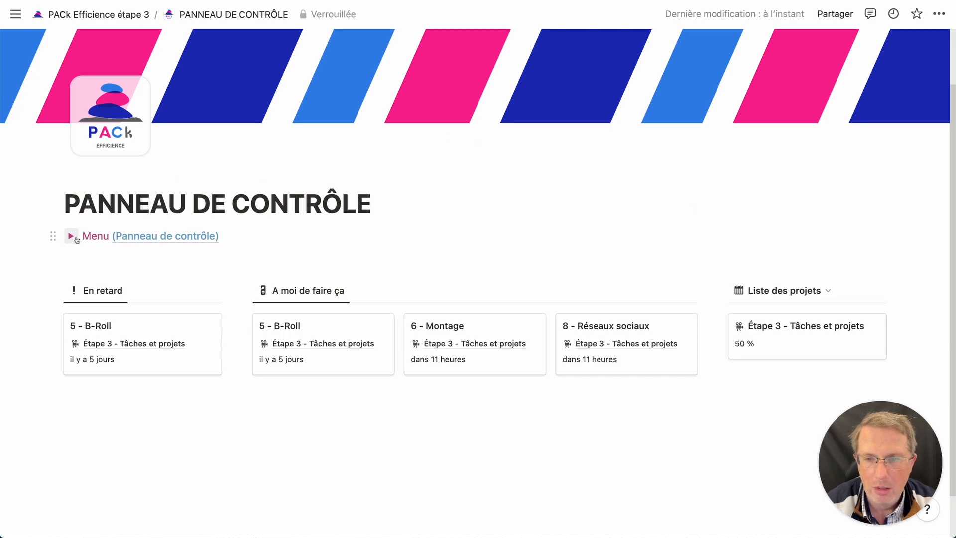
- Toggle the Menu block open and closed, and preview the 5 - B-Roll task from the En retard view
click(75, 238)
click(76, 239)
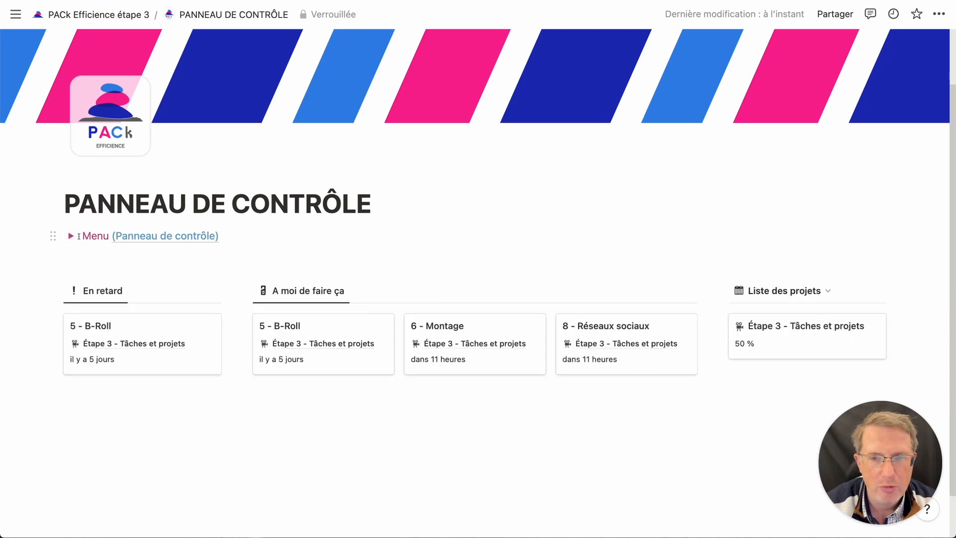
click(116, 341)
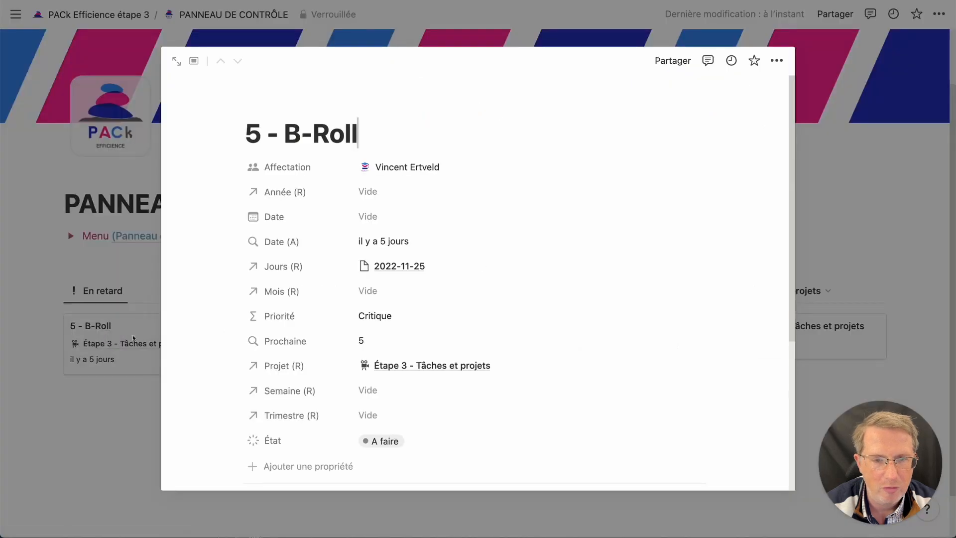
click(139, 384)
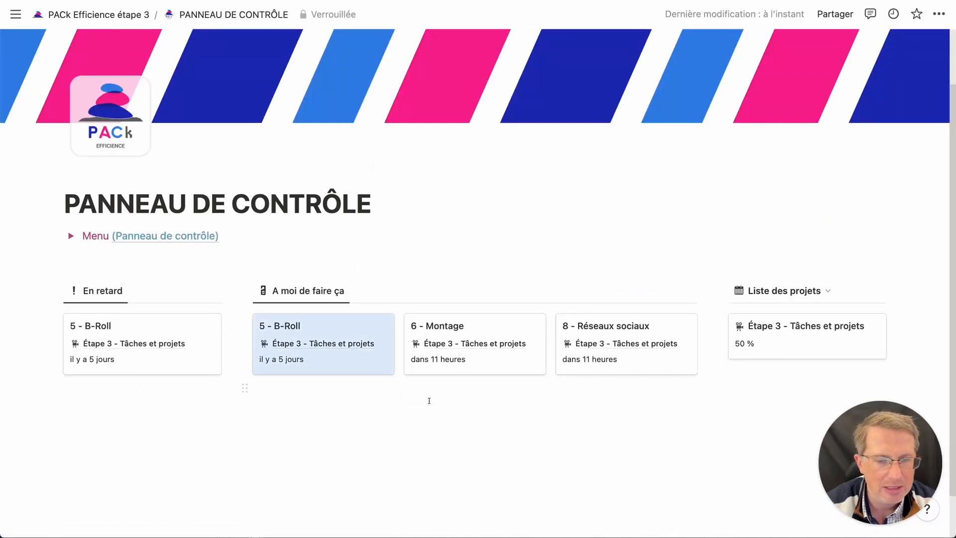
- Unlock the Panneau de contrôle page and close its page options
click(939, 14)
click(866, 198)
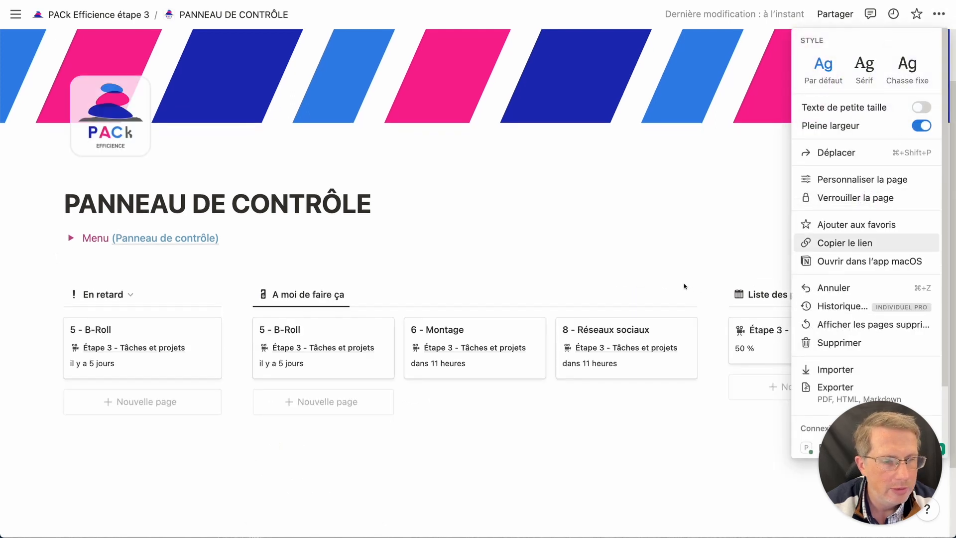
click(728, 256)
click(939, 14)
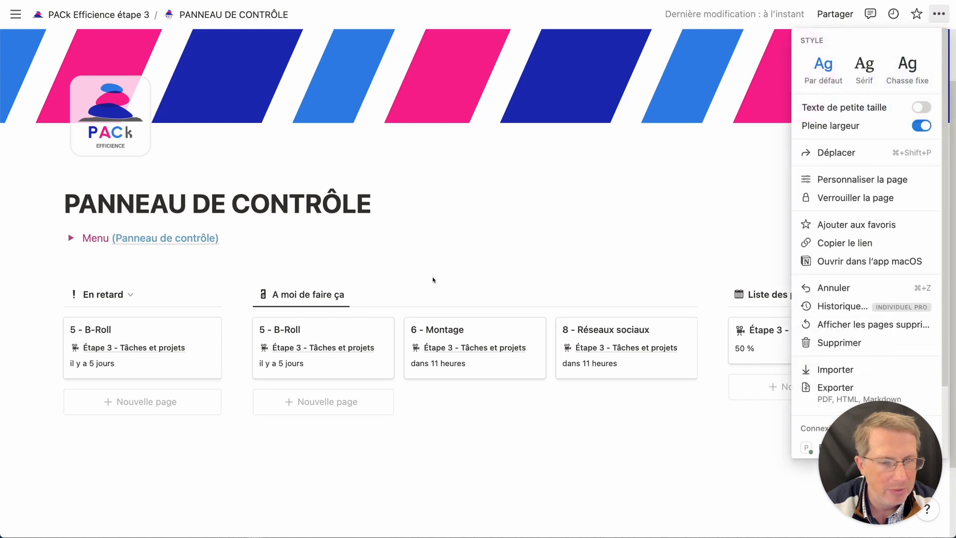
click(477, 305)
- Examine the layout settings of the A moi de faire ça view, including the choices for how pages open
click(593, 294)
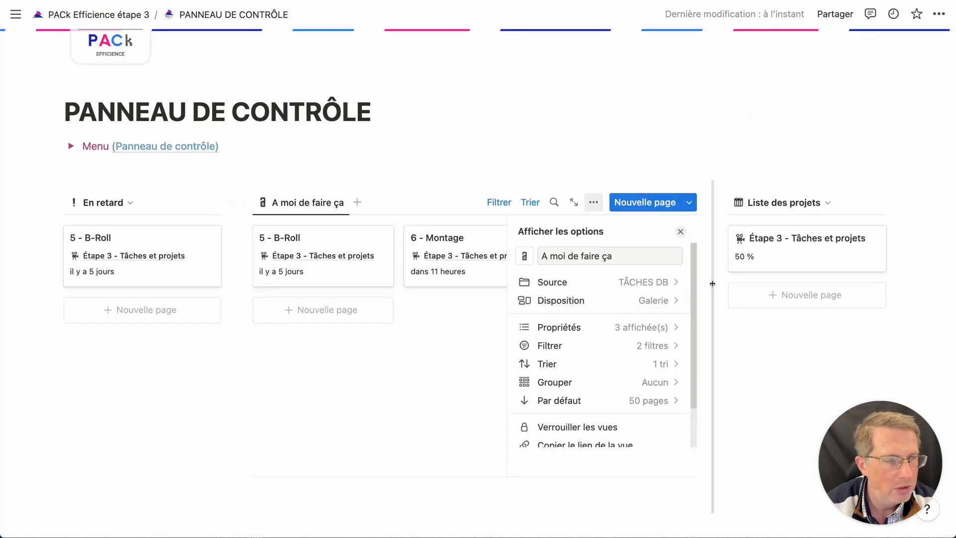
click(602, 301)
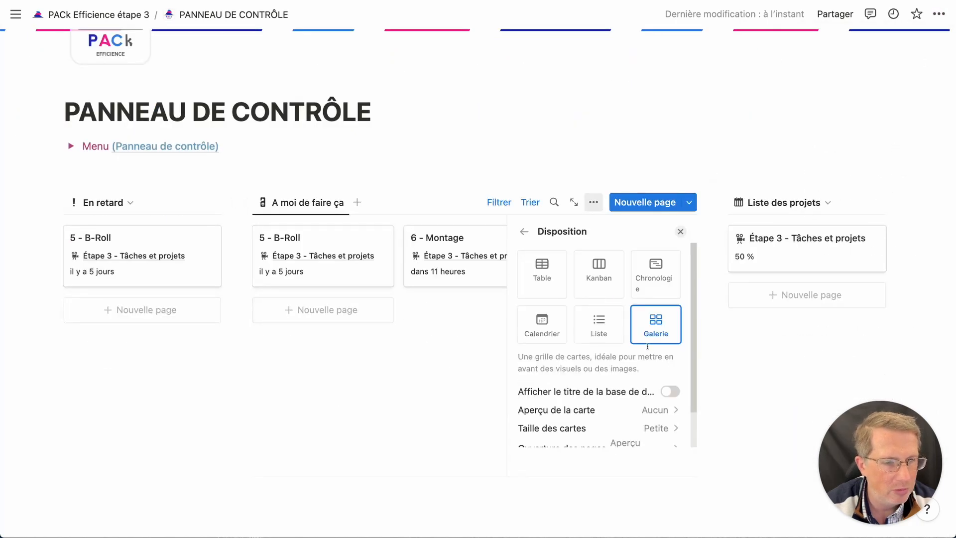
scroll(648, 370, down, 2)
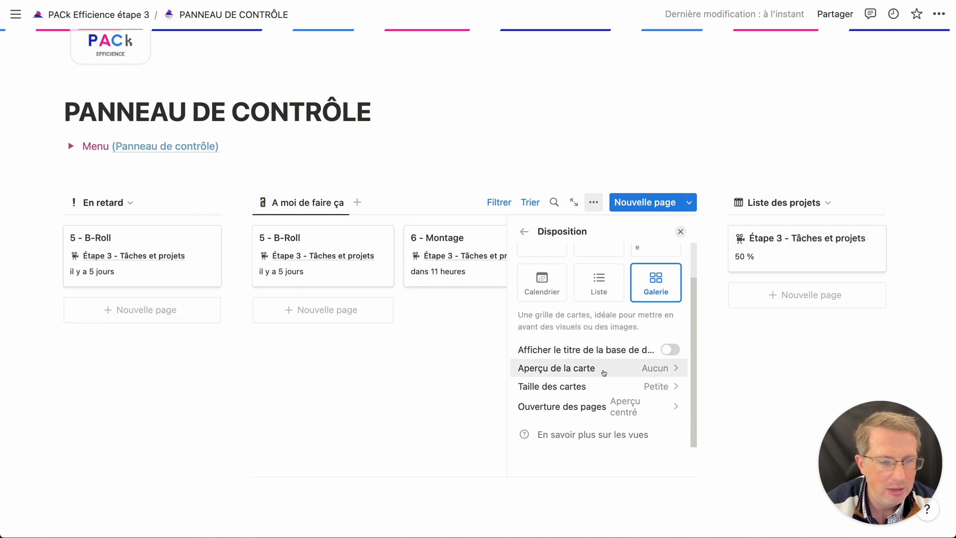
click(633, 405)
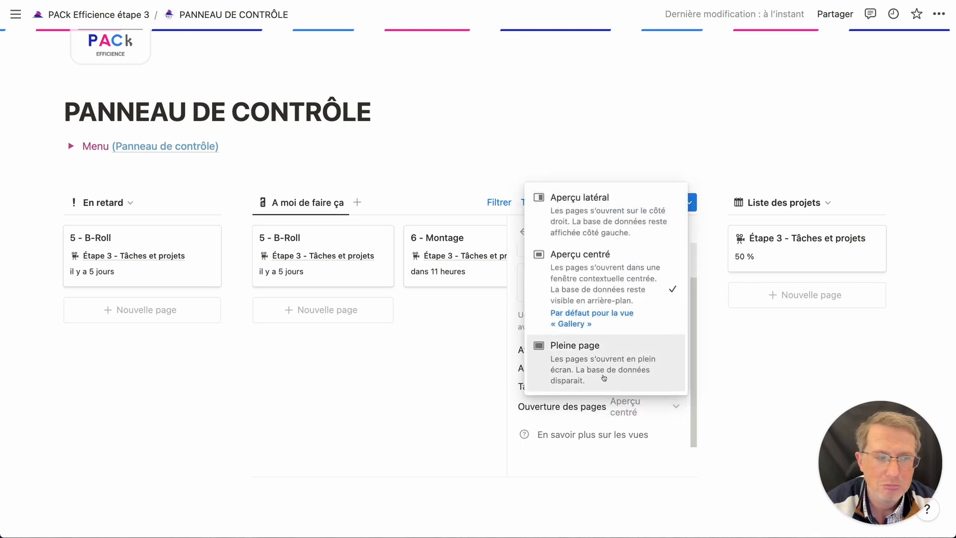
click(658, 424)
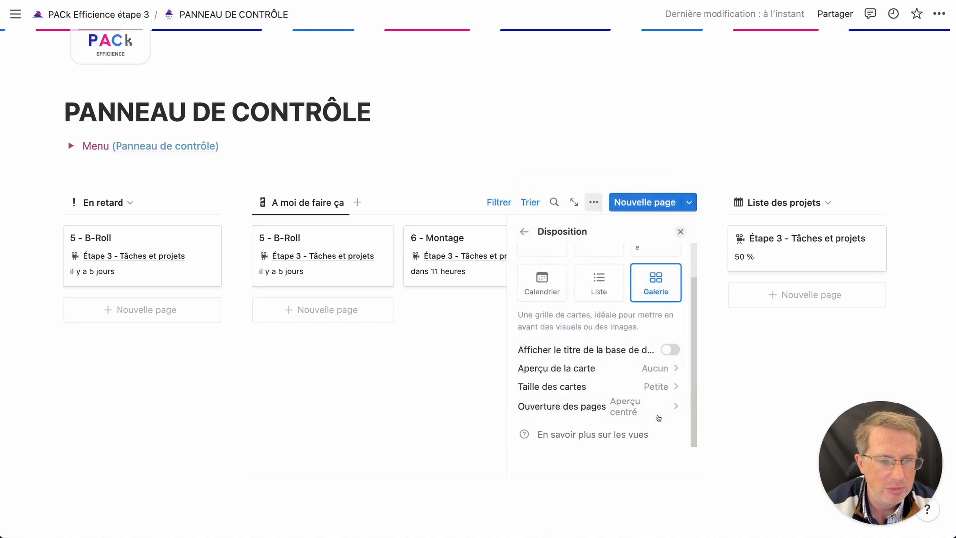
click(677, 232)
scroll(525, 390, up, 5)
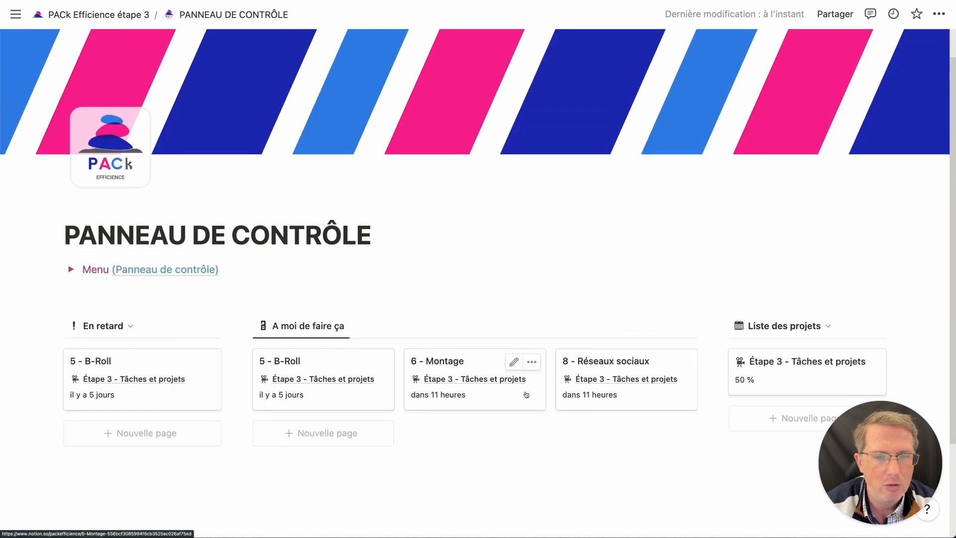
- Expand the Menu block, open the Tâches page from it, and look over the task table
scroll(527, 395, up, 1)
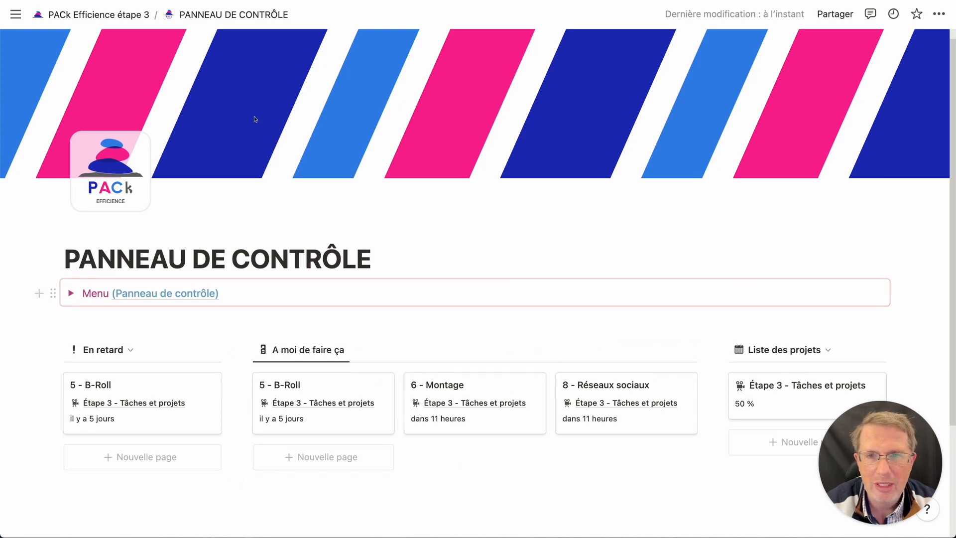
click(71, 293)
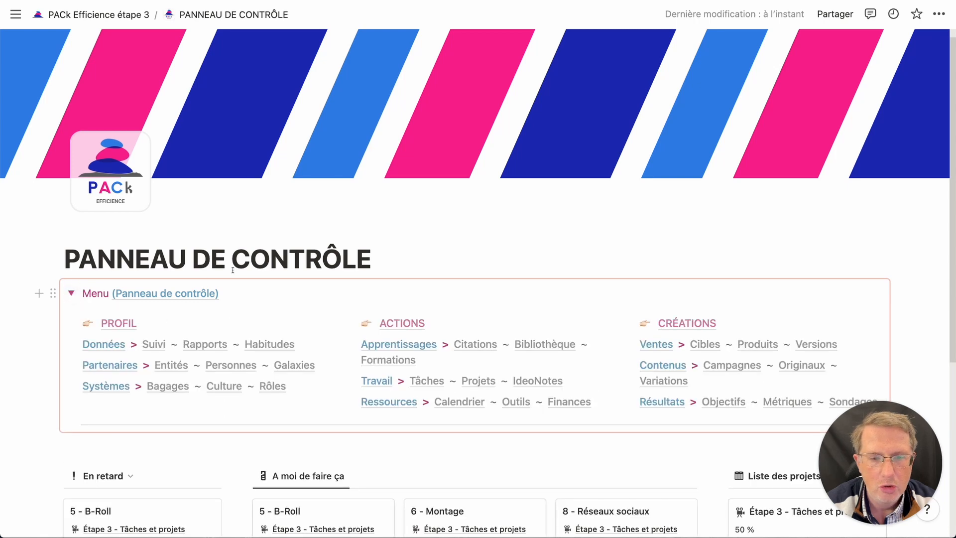
click(417, 381)
scroll(417, 351, down, 6)
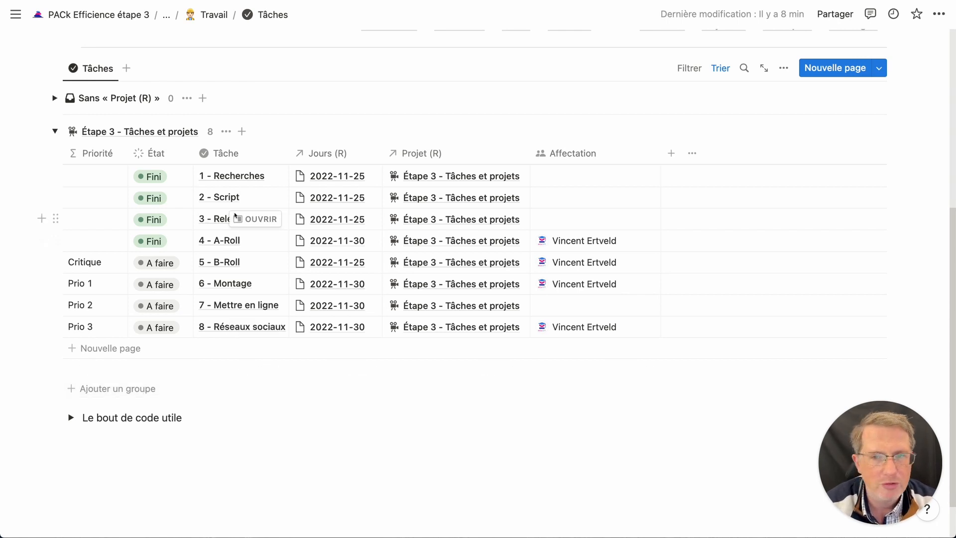
scroll(486, 197, up, 1)
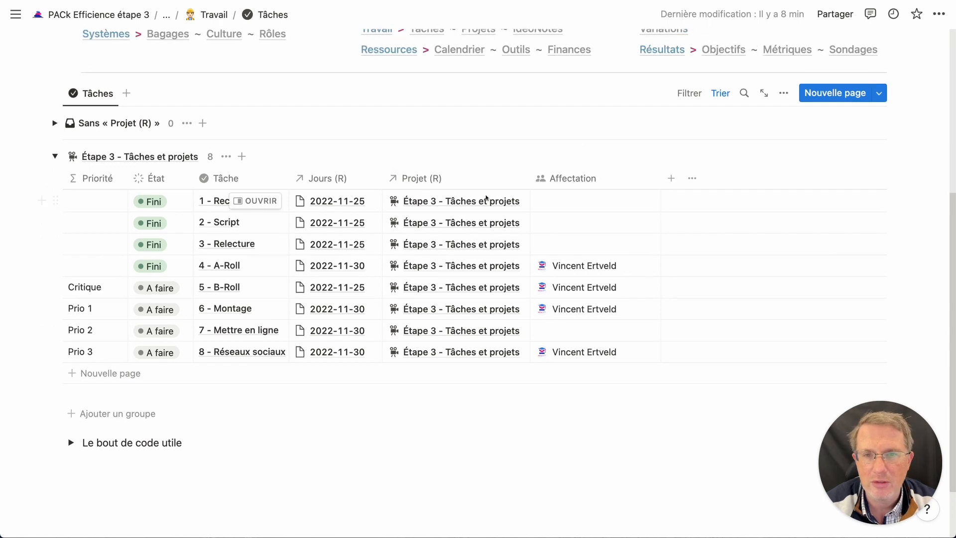
scroll(487, 197, down, 2)
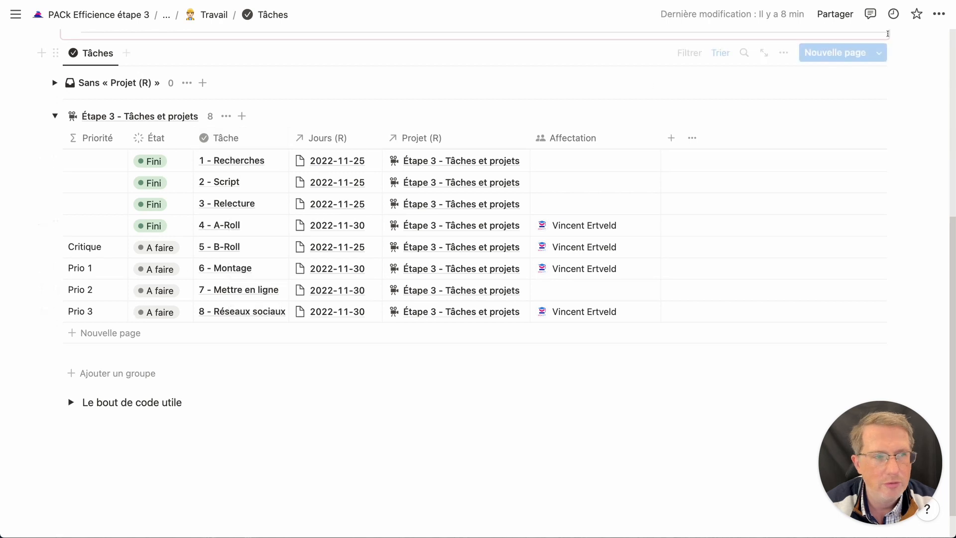
- Create a new task titled "Tâche sans projet et sans date" in the Tâches database
click(834, 52)
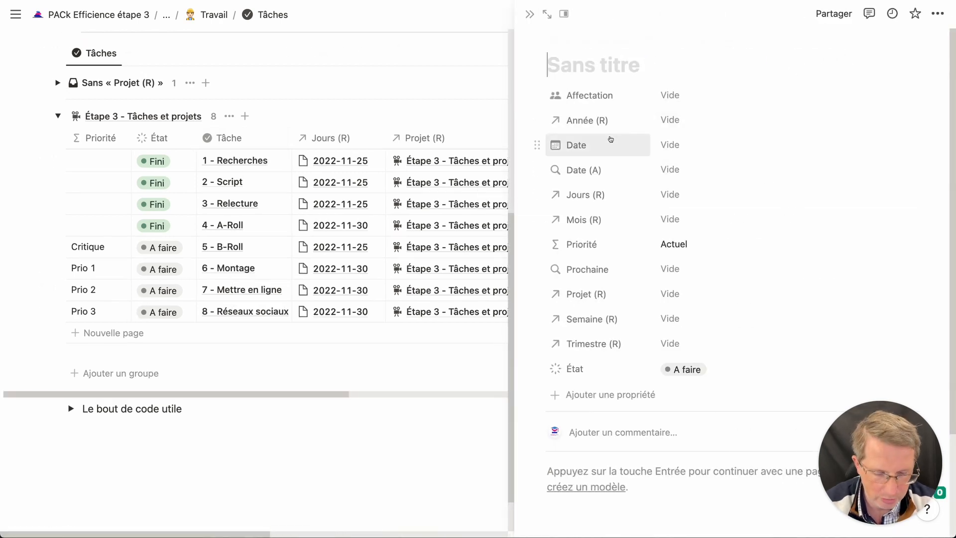
text(Tâche d)
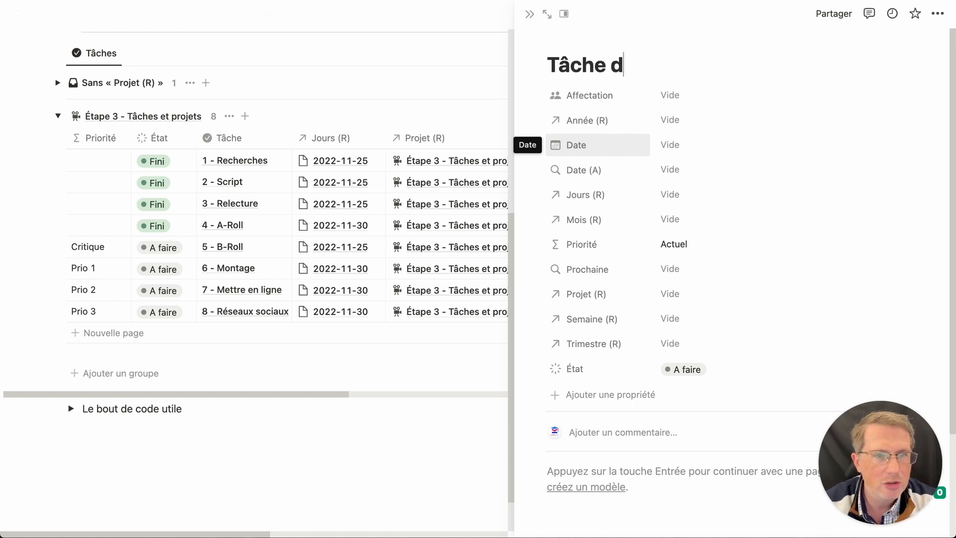
key(BackSpace)
text(sans projet)
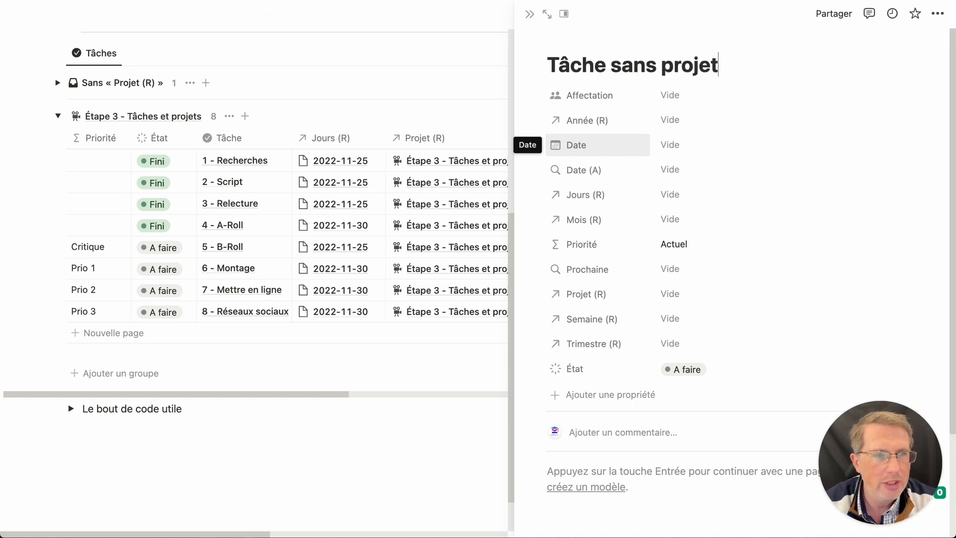
text( et sans date)
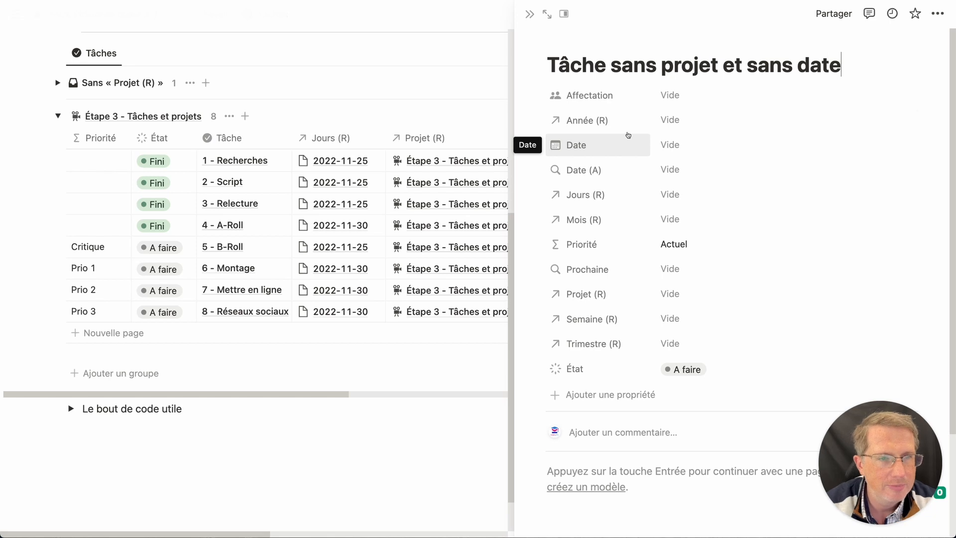
- Assign the new task to your own account in Affectation and close its page
click(702, 95)
click(701, 135)
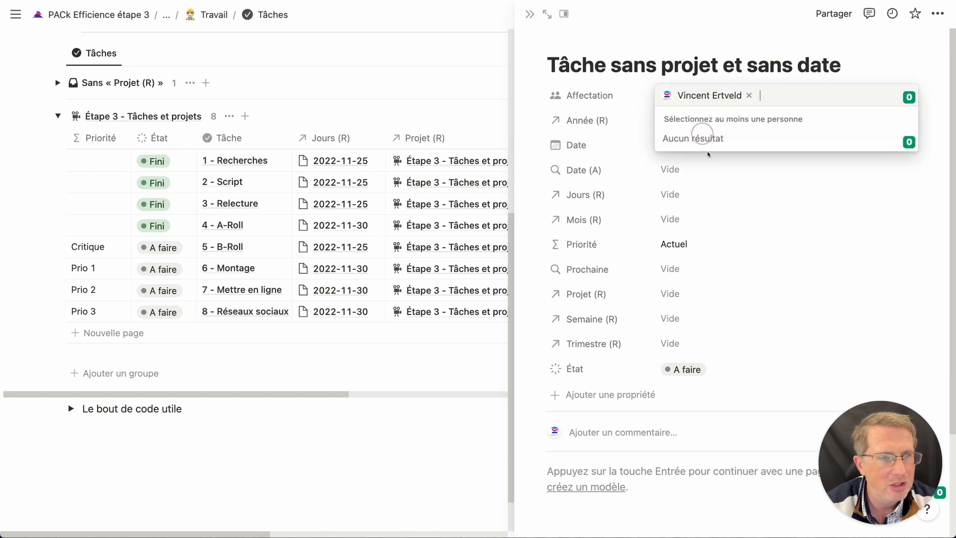
click(540, 119)
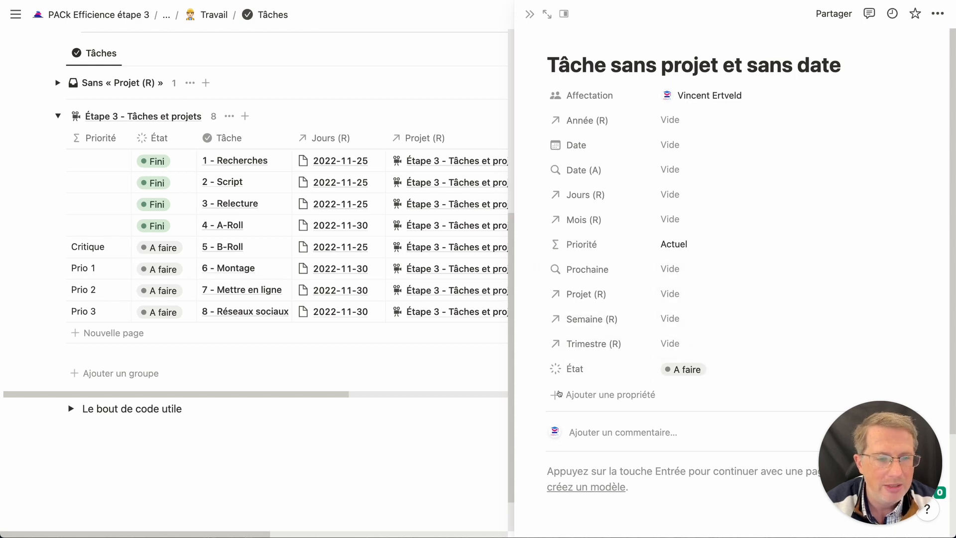
click(331, 448)
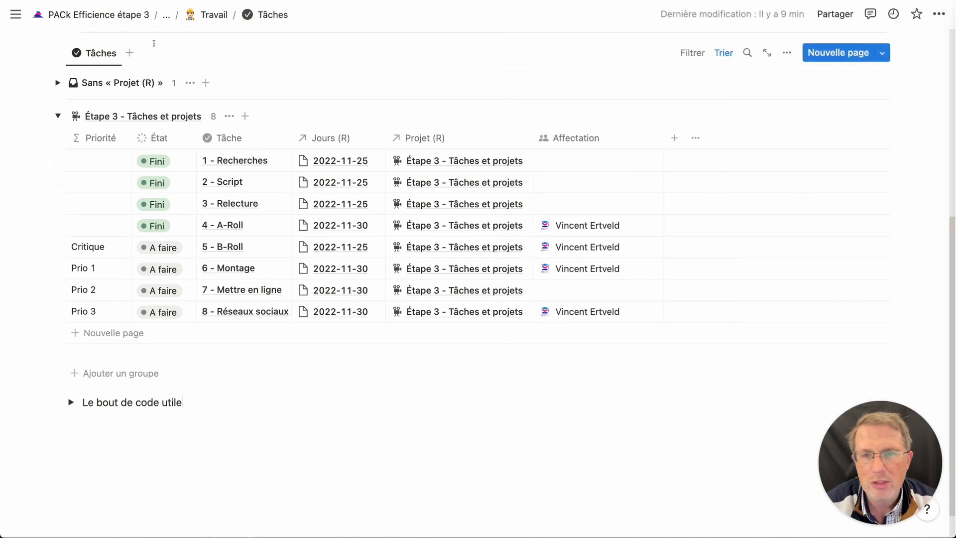
- Return to the Panneau de contrôle and check the cards in the En retard and A moi de faire ça views
click(99, 14)
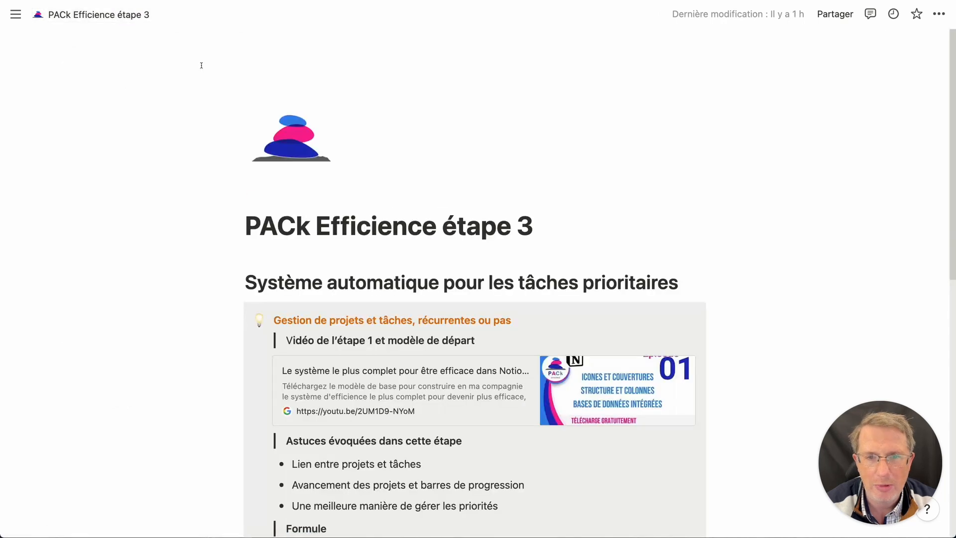
key(super+[)
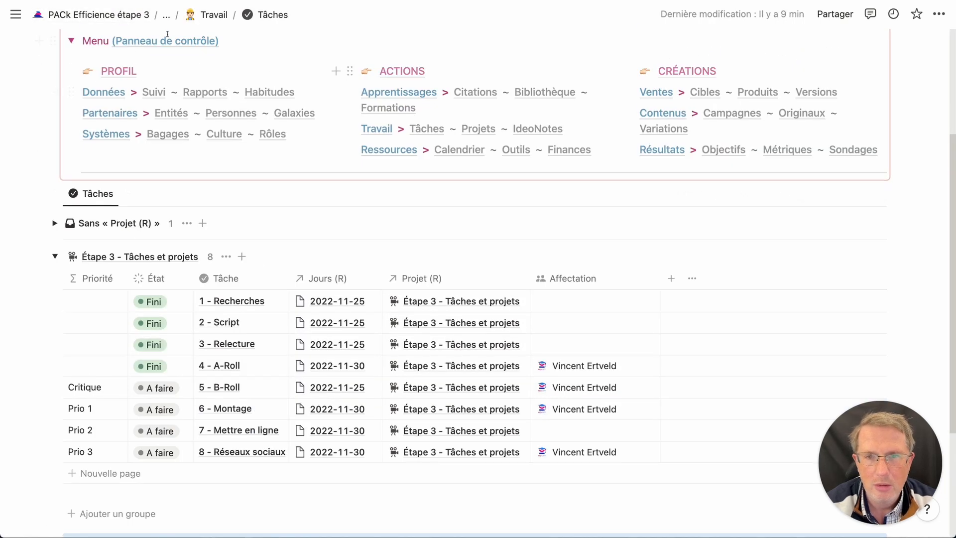
click(166, 42)
scroll(299, 299, down, 3)
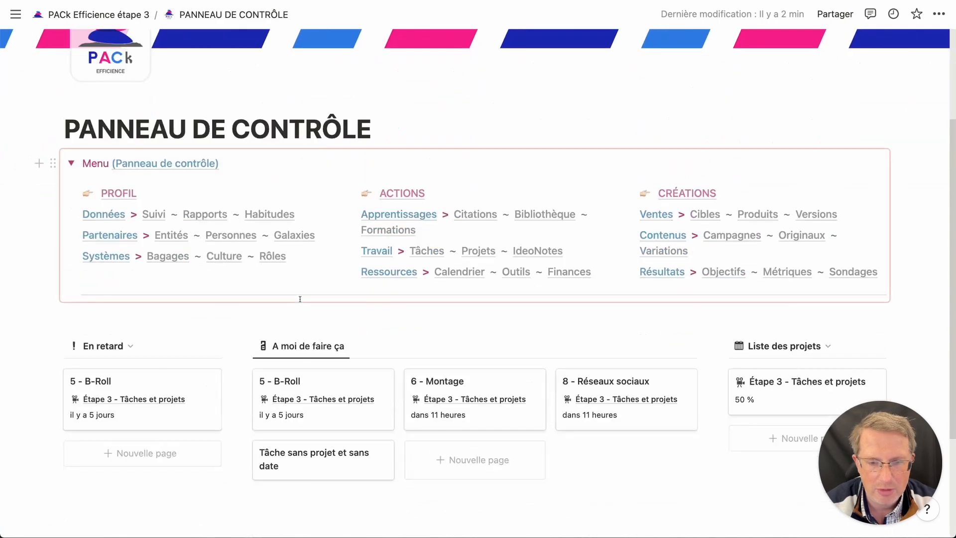
scroll(300, 299, down, 2)
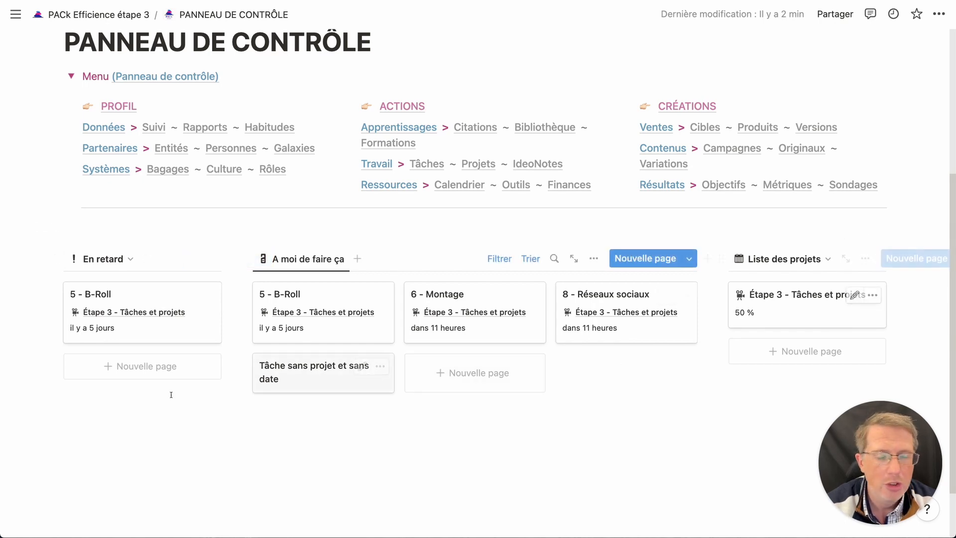
scroll(111, 407, down, 2)
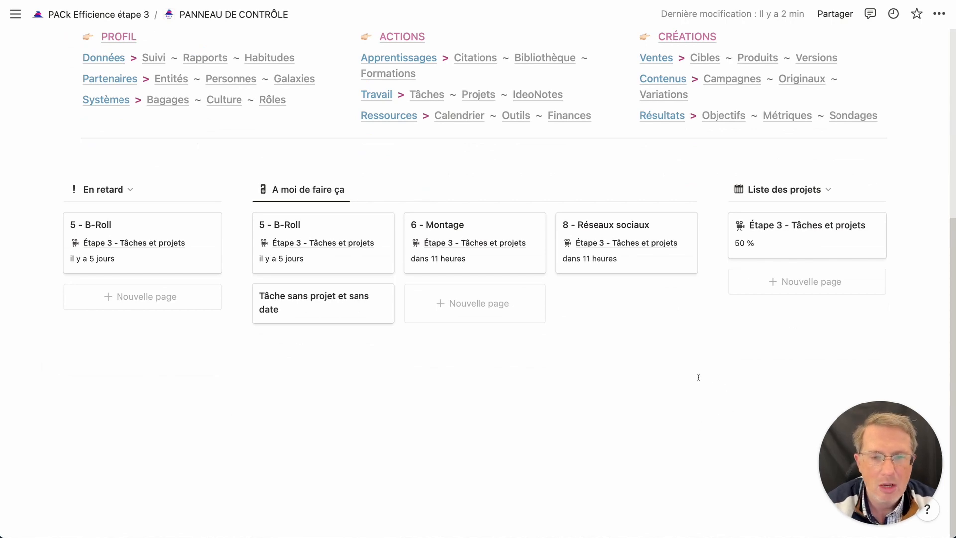
scroll(698, 377, up, 3)
scroll(698, 377, down, 2)
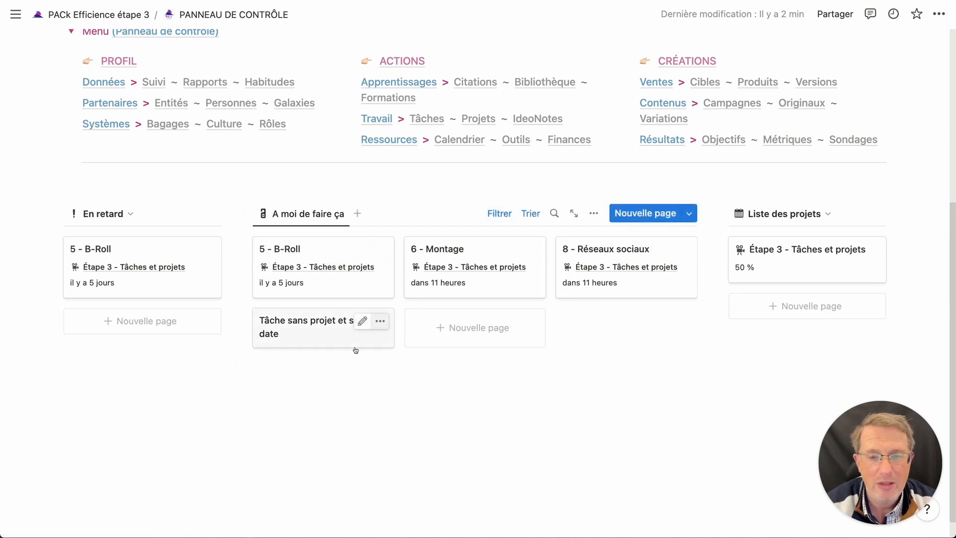
- Show the filters of the A moi de faire ça view and zoom the page out two levels
click(500, 213)
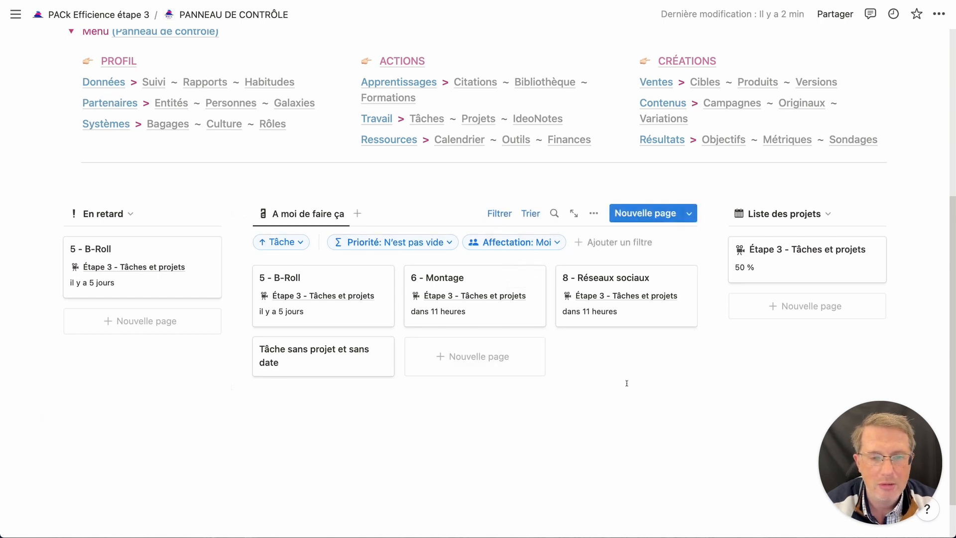
click(153, 363)
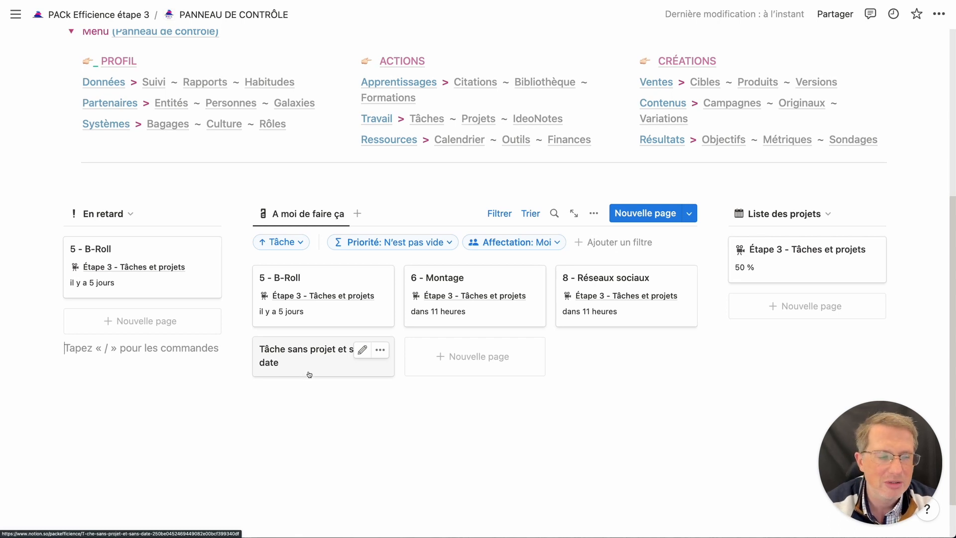
key(super+minus)
key(super+minus)
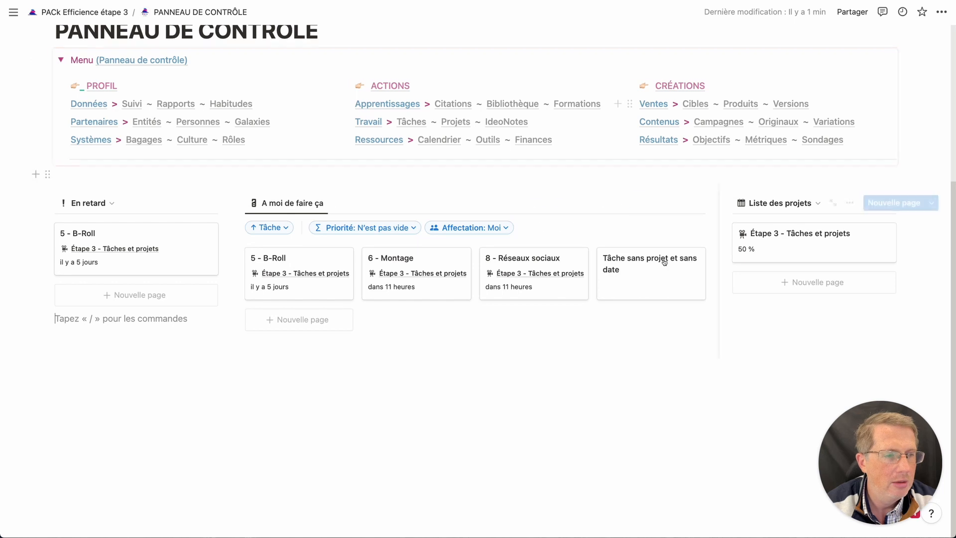
- Set the État of Tâche sans projet et sans date to Fini and close the task
click(643, 269)
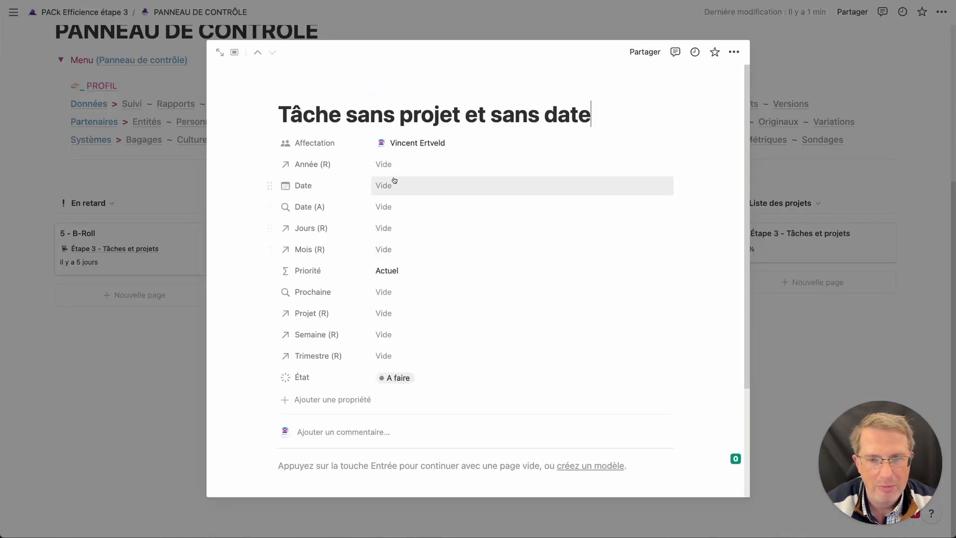
click(392, 378)
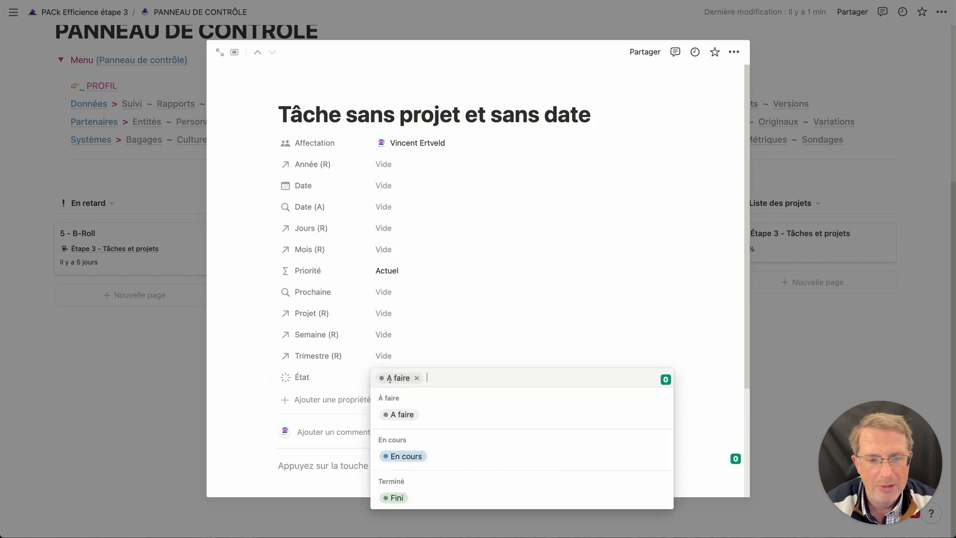
click(396, 498)
click(414, 511)
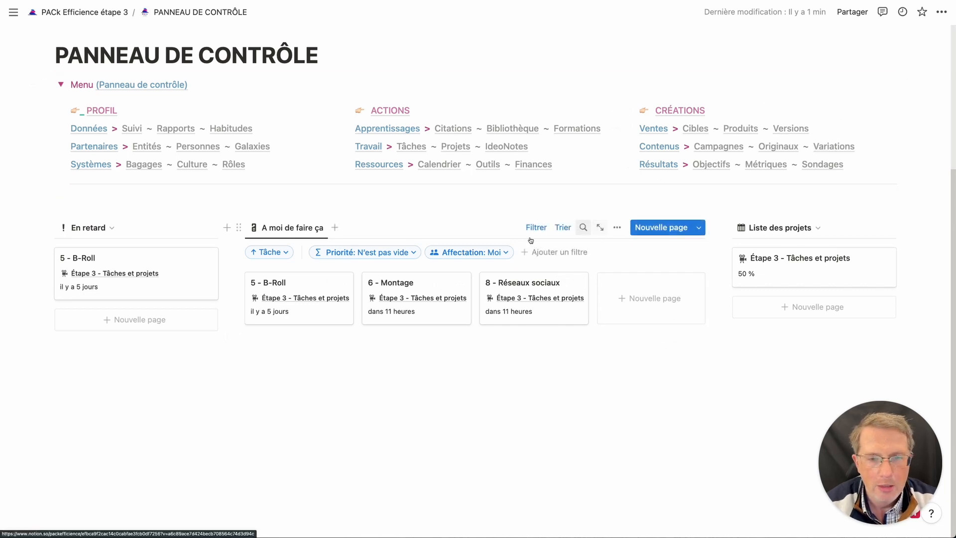
- Show the État property on the cards of the A moi de faire ça view
click(943, 14)
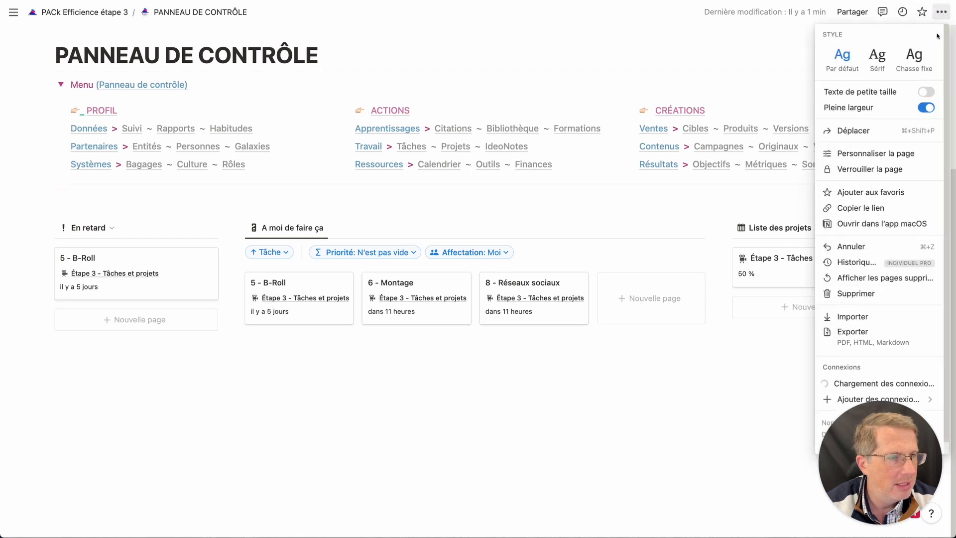
click(528, 377)
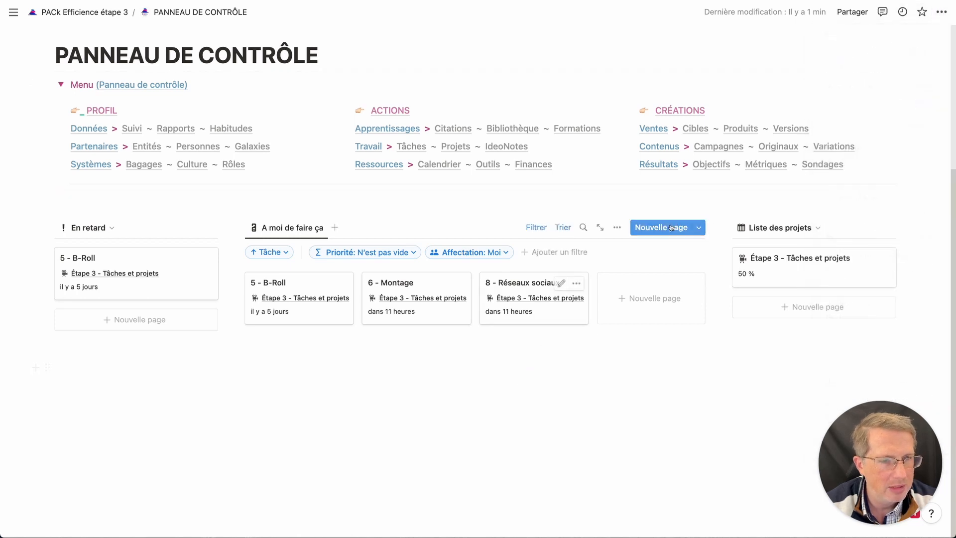
click(616, 227)
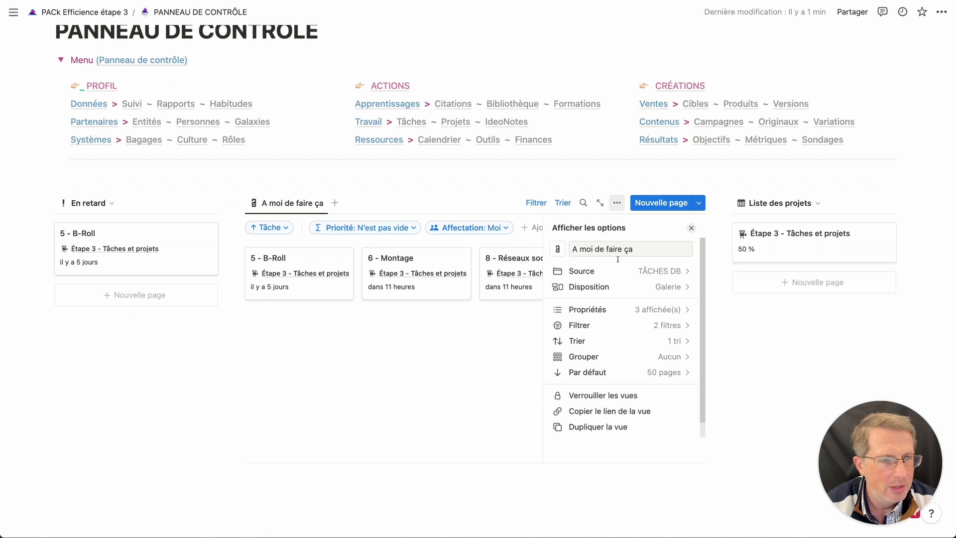
click(626, 309)
scroll(628, 313, down, 5)
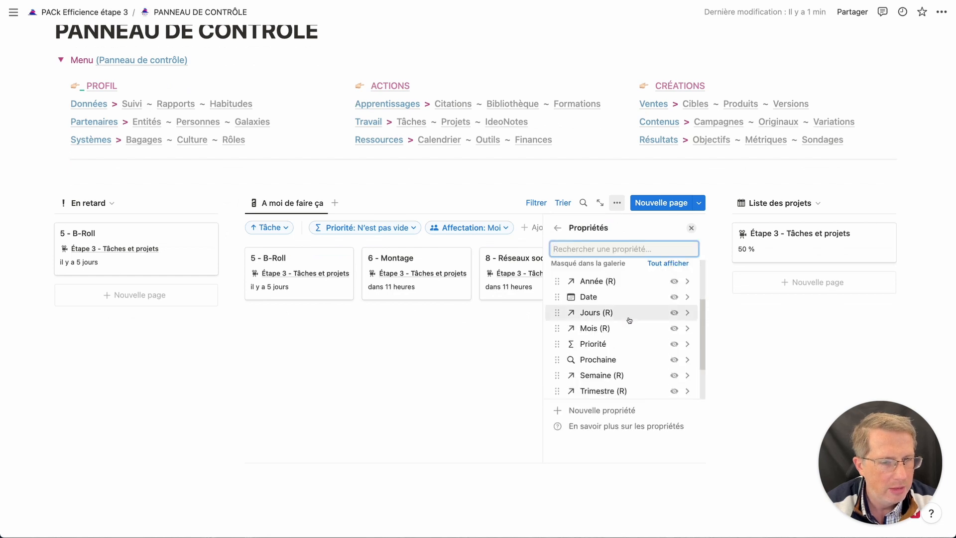
scroll(629, 321, down, 2)
click(672, 350)
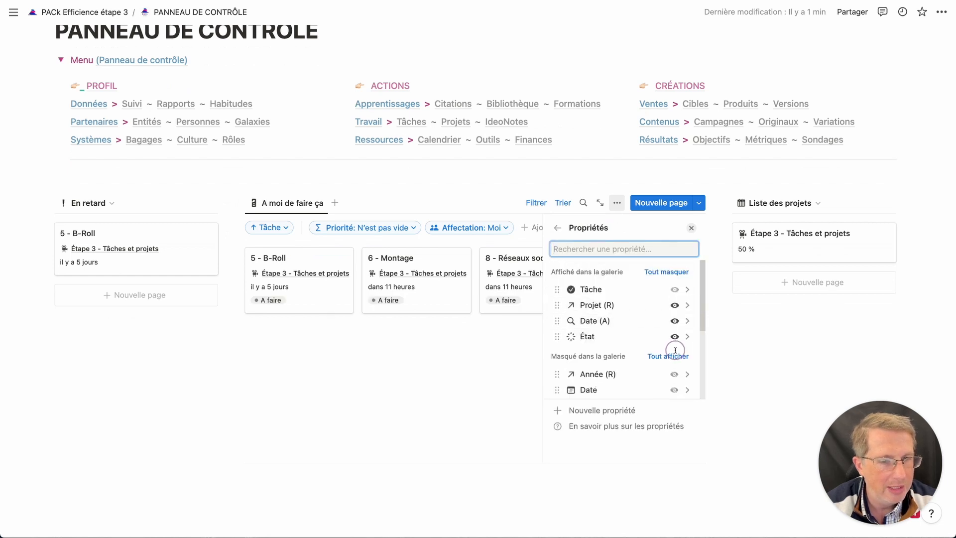
click(448, 353)
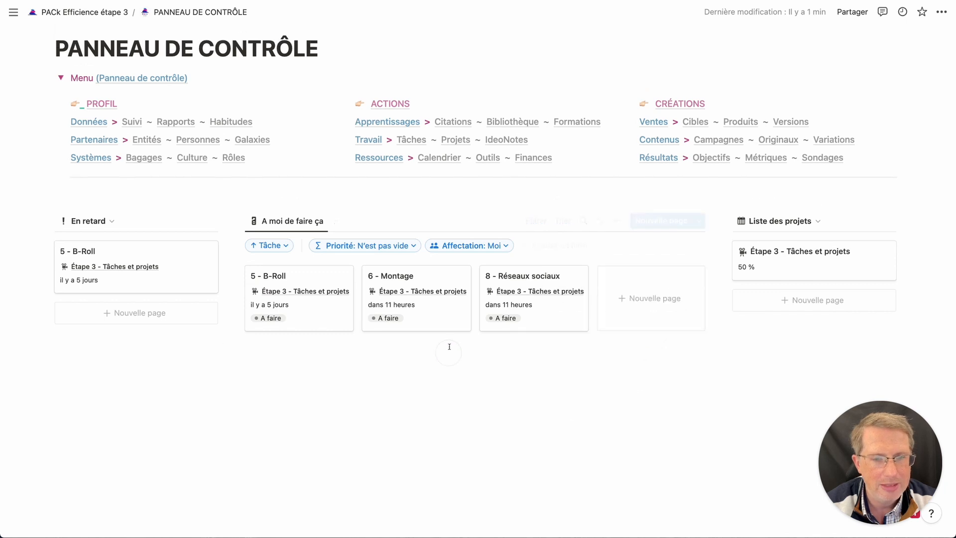
- Examine the État choices on the 6 - Montage card in A moi de faire ça
click(394, 320)
click(303, 367)
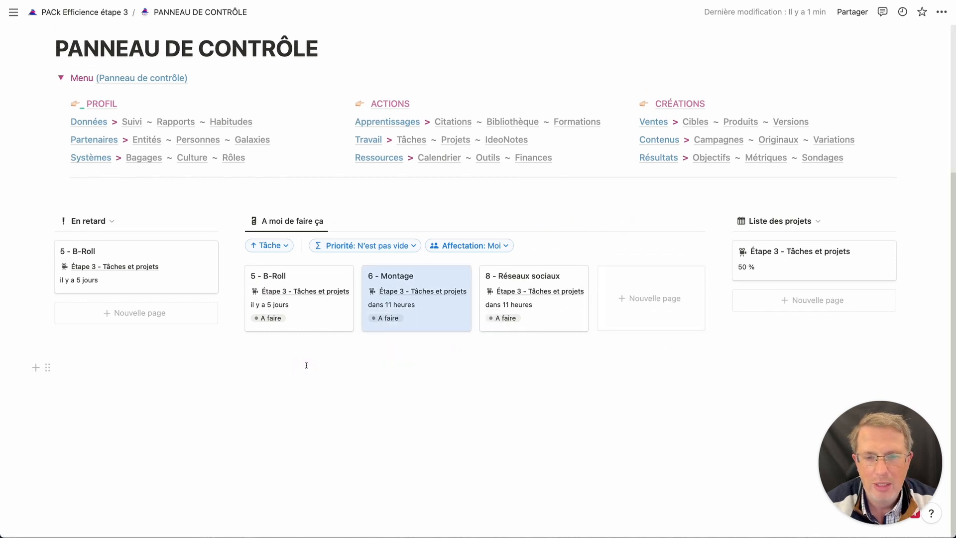
click(389, 318)
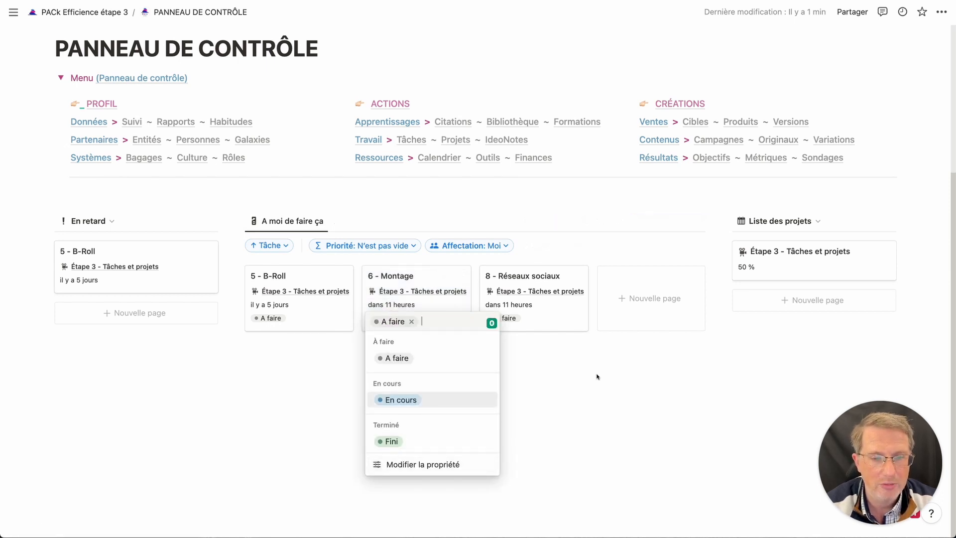
key(Escape)
- Set the État of the 5 - B-Roll card in A moi de faire ça to Fini
click(269, 319)
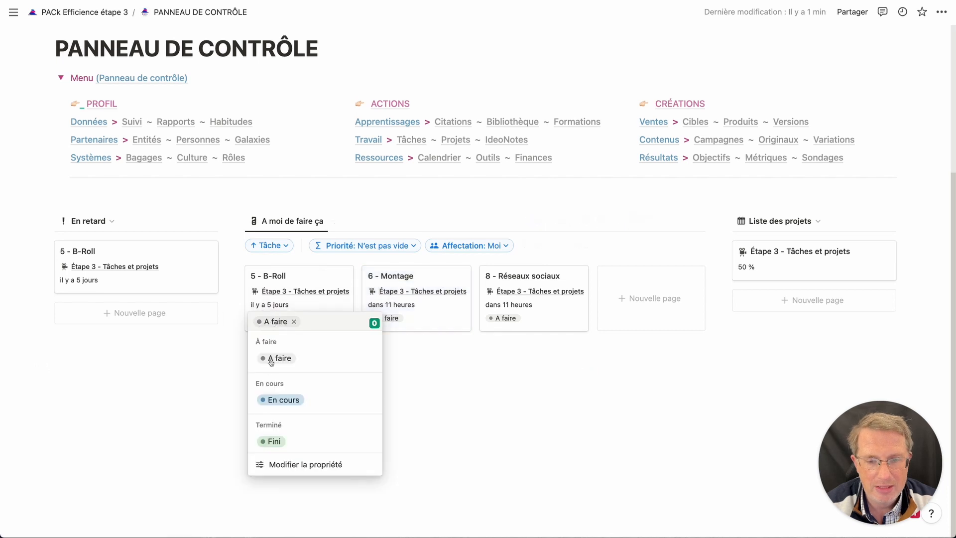
click(271, 440)
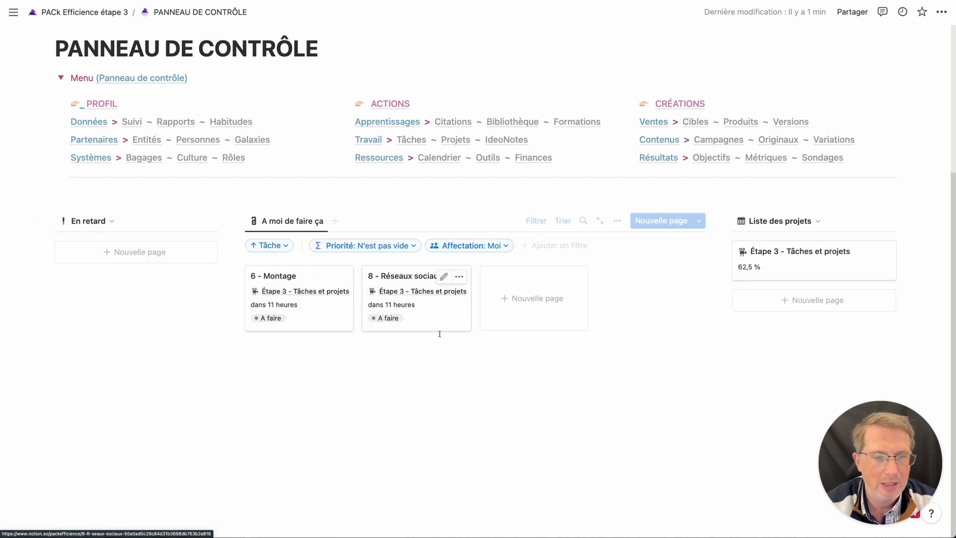
- Lock the Panneau de contrôle page against editing
click(941, 11)
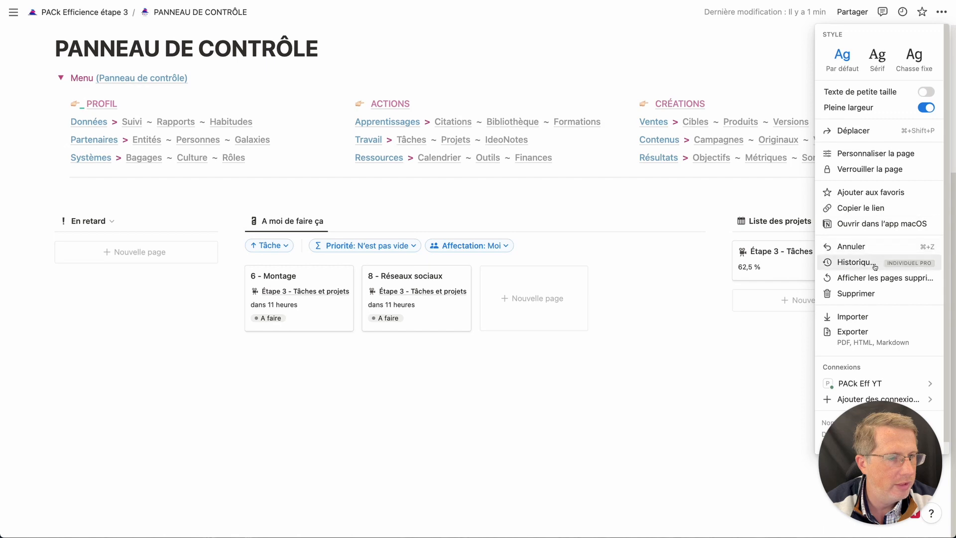
click(876, 169)
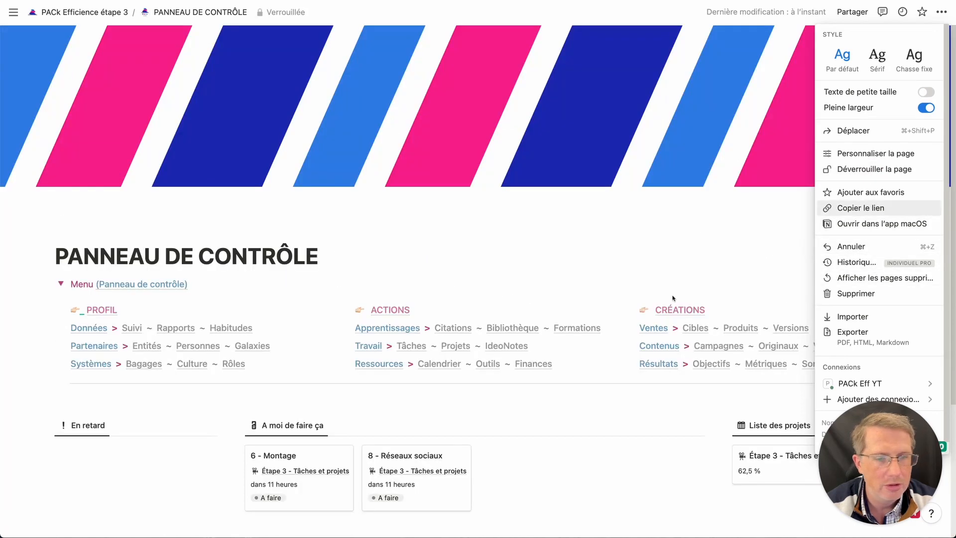
click(647, 304)
scroll(639, 331, down, 5)
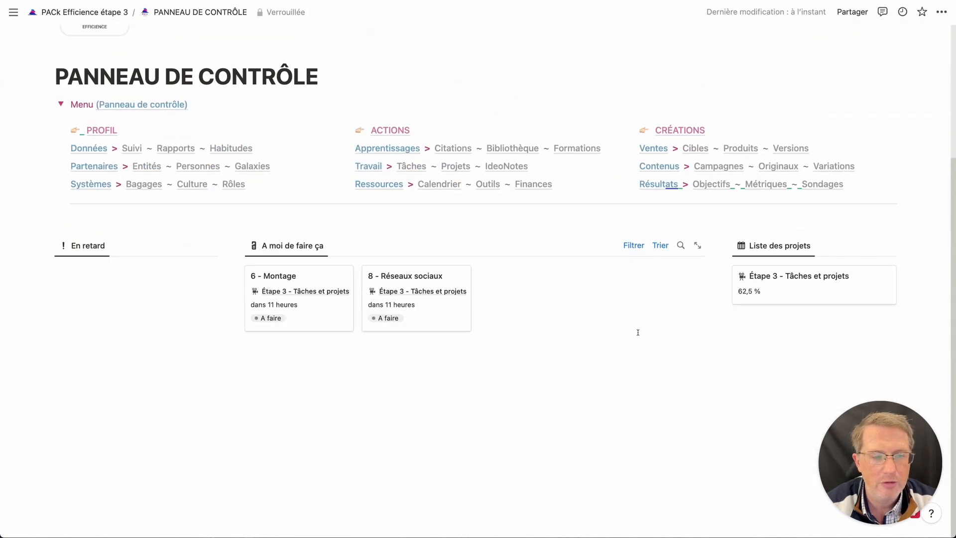
- Examine the État choices of the 8 - Réseaux sociaux task from the locked page, leaving its value as it is
click(416, 329)
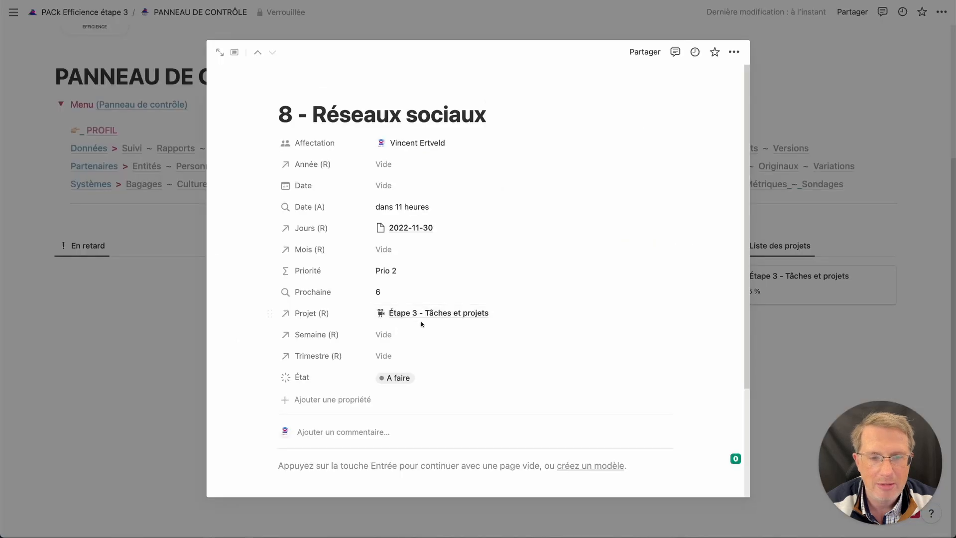
click(391, 379)
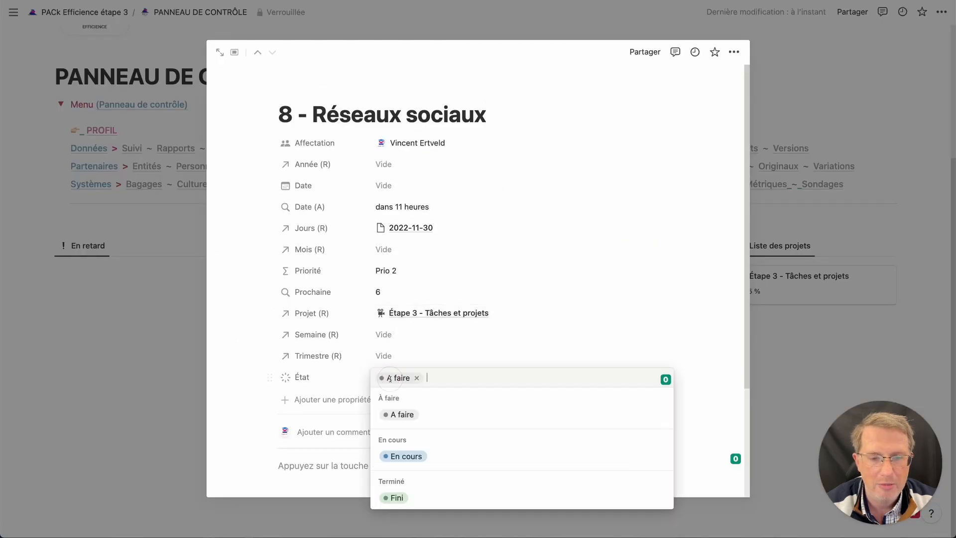
click(179, 426)
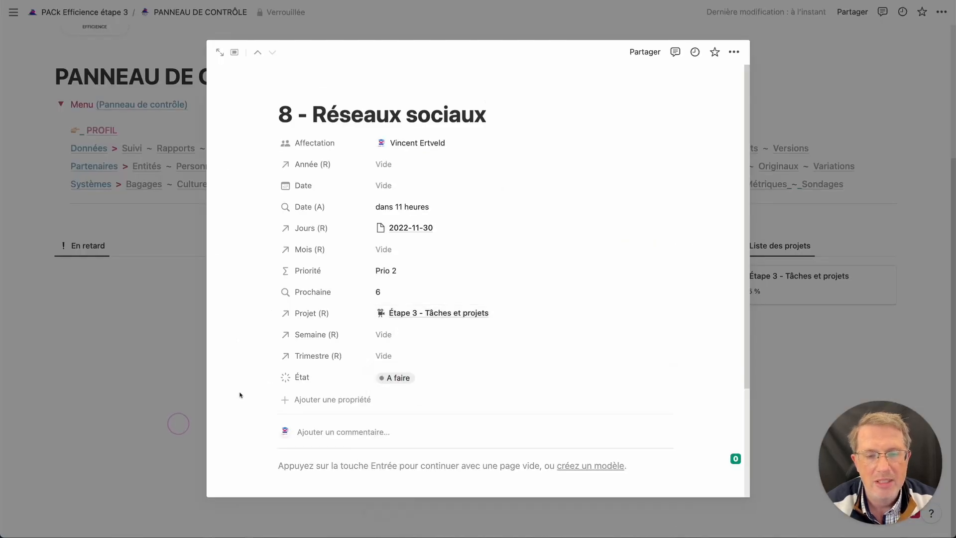
click(152, 376)
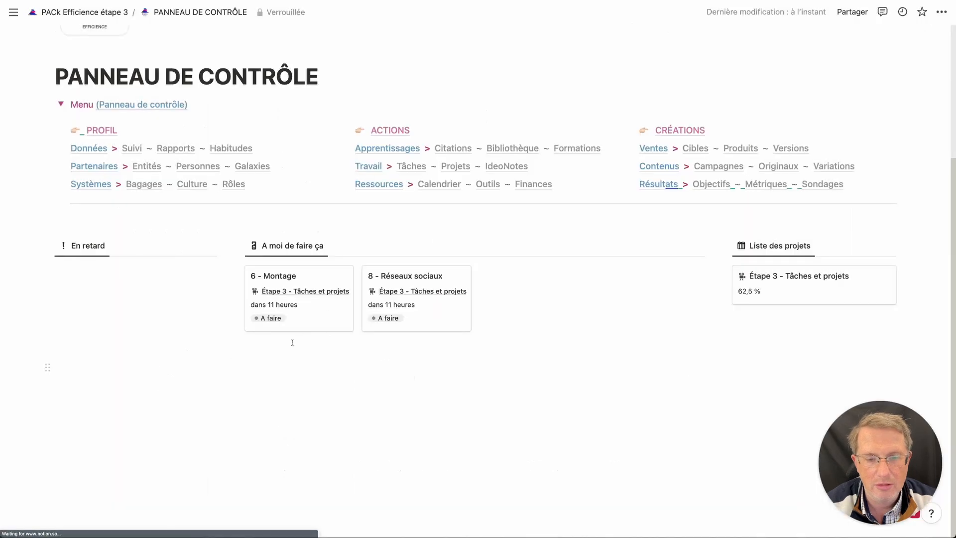
click(391, 318)
click(179, 353)
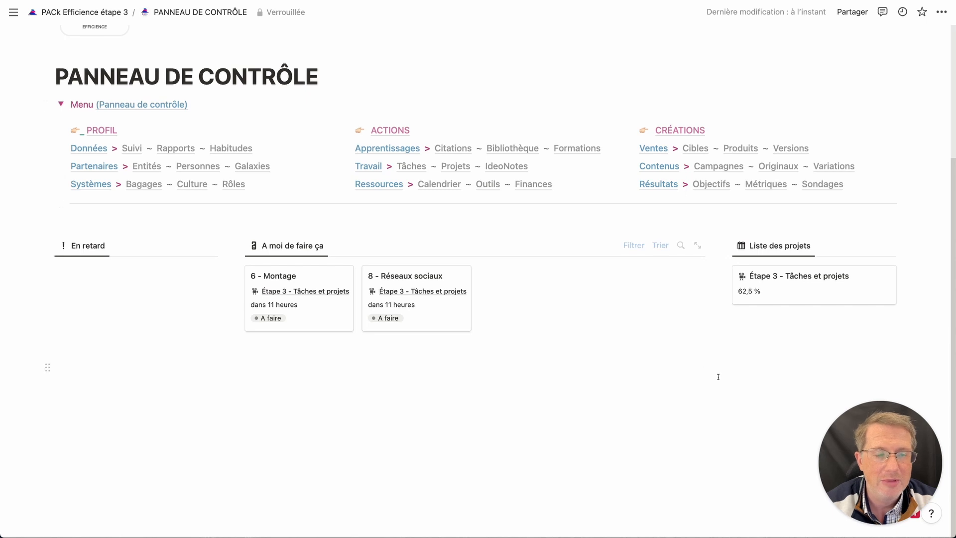
click(398, 318)
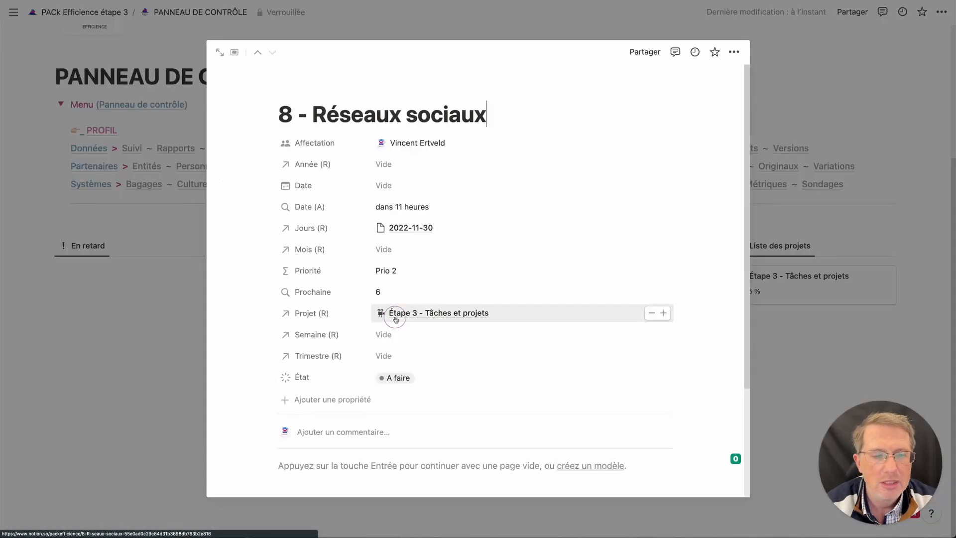
click(401, 377)
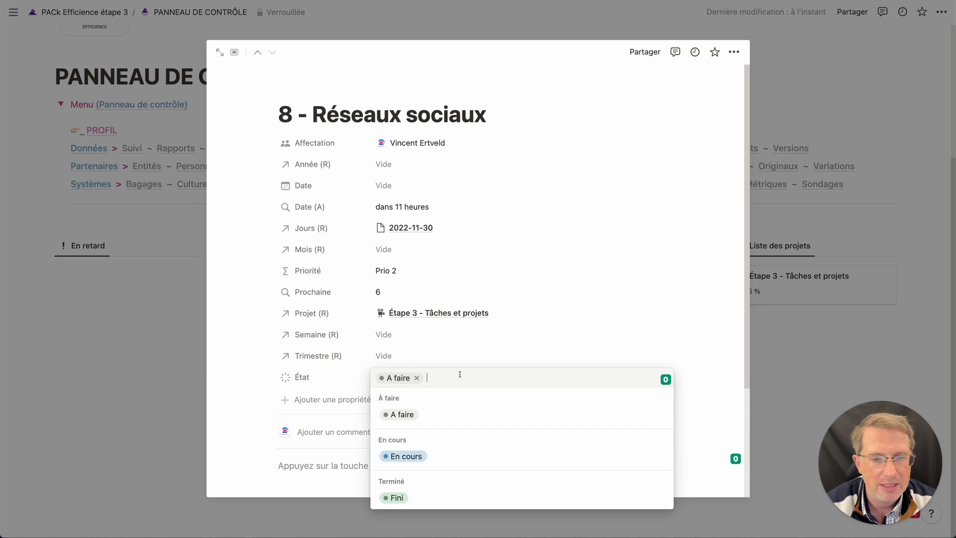
click(108, 372)
click(116, 369)
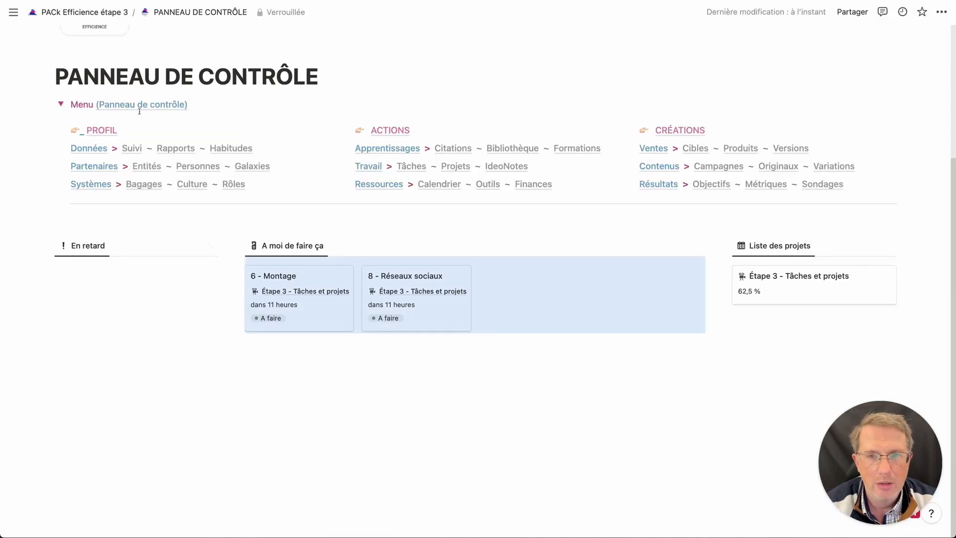
- Go to the Projets page and open the Étape 3 - Tâches et projets project as a full page
click(458, 166)
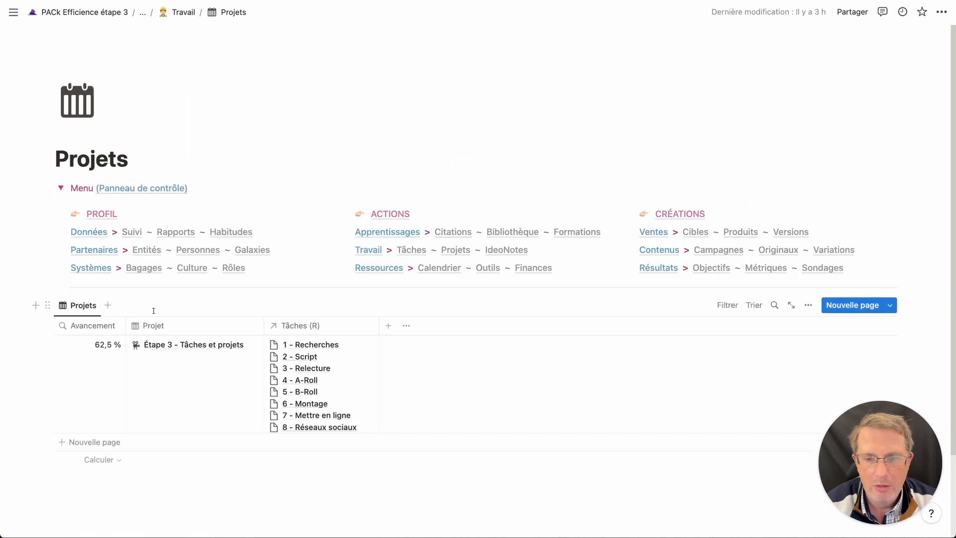
mouse_move(209, 360)
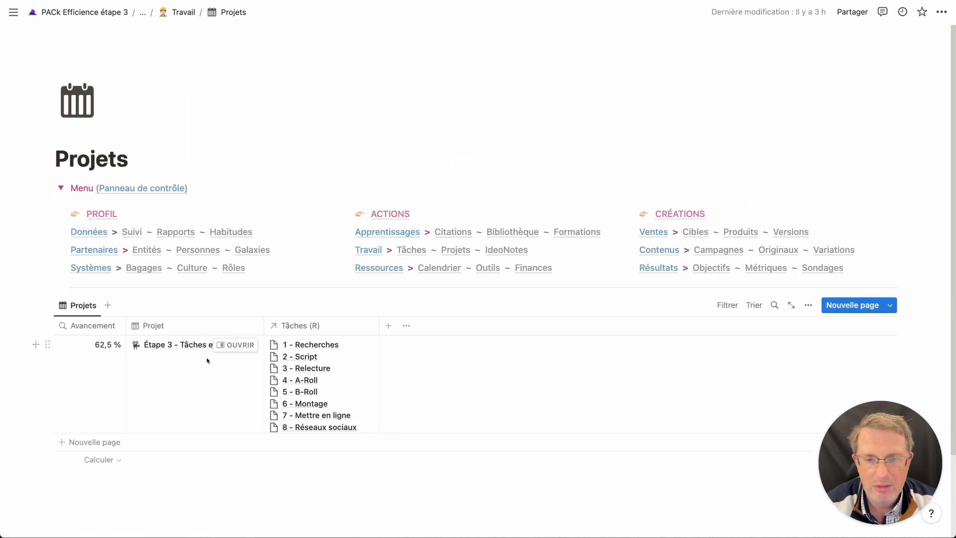
click(236, 348)
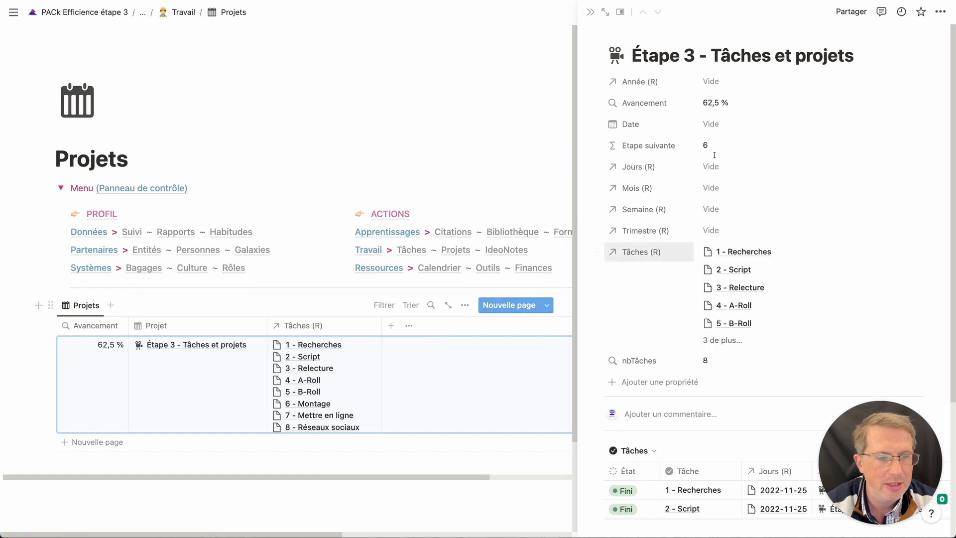
click(606, 12)
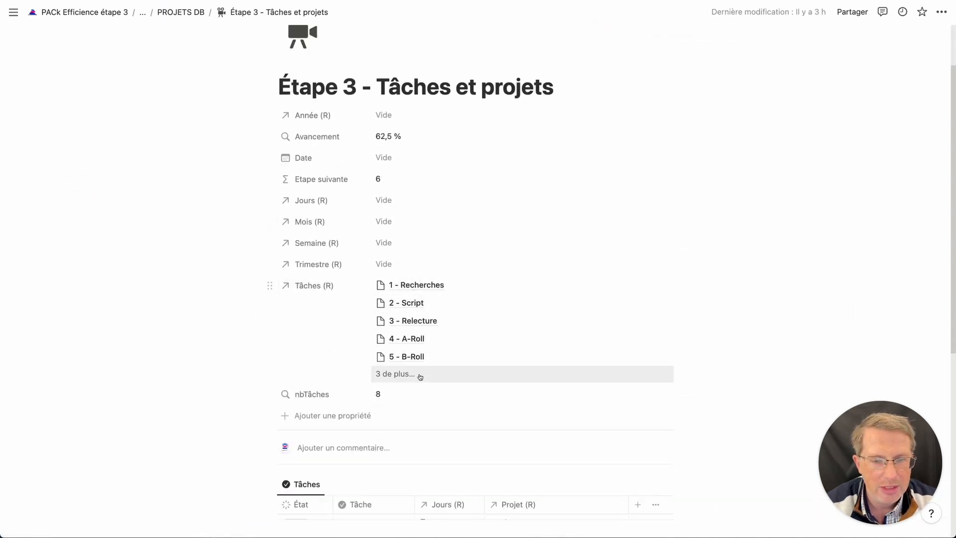
- Examine the display options of the Tâches (R) property on the project page
scroll(432, 356, down, 3)
scroll(431, 356, up, 2)
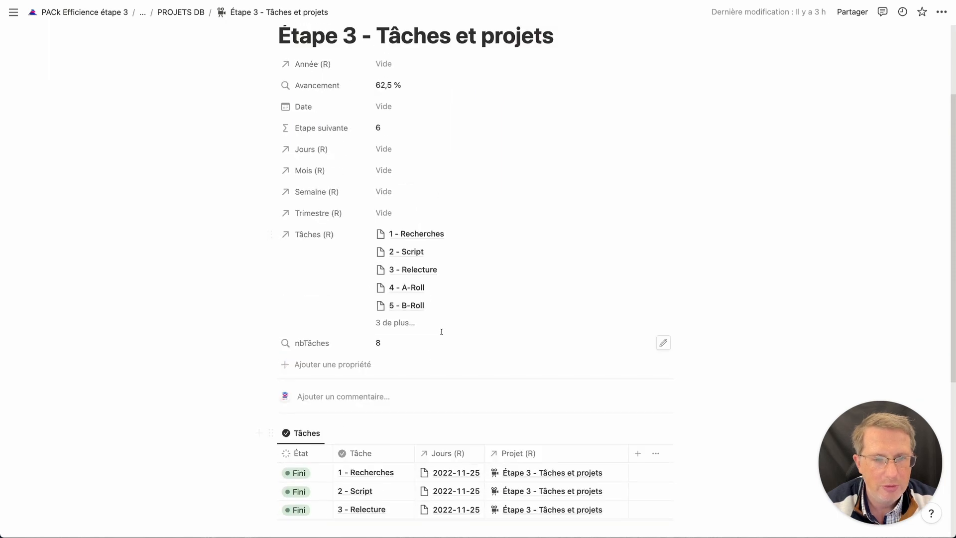
click(270, 235)
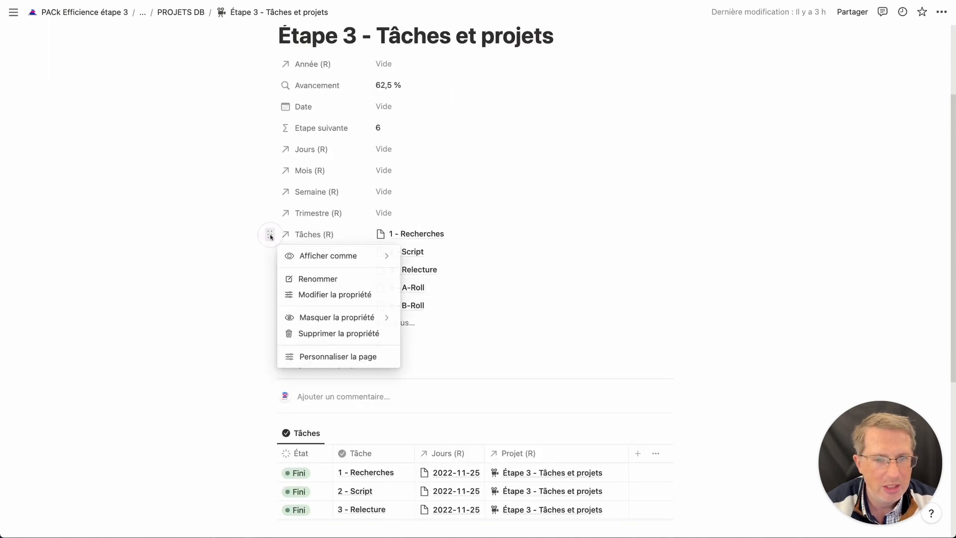
click(302, 233)
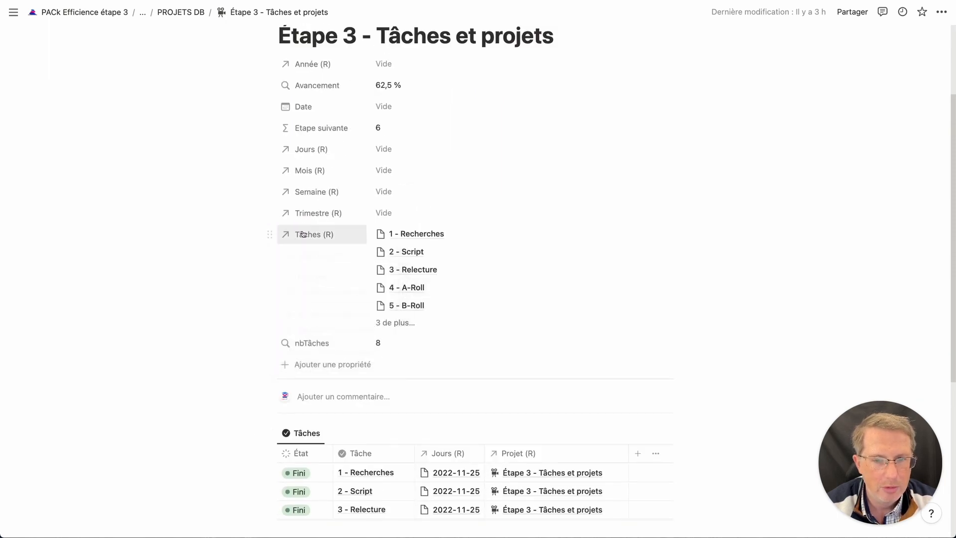
click(270, 235)
mouse_move(326, 255)
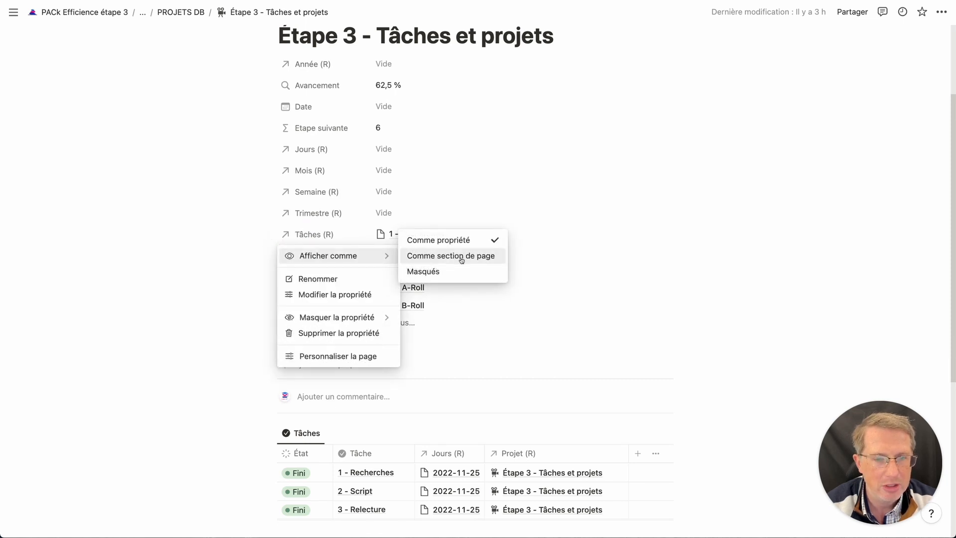
click(599, 324)
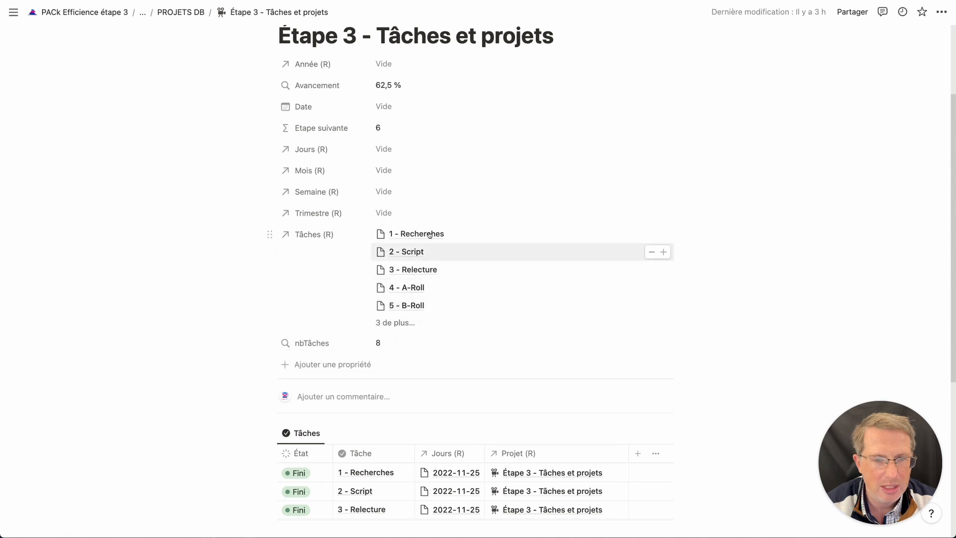
- Display the project's Tâches (R) property as a page section
click(269, 234)
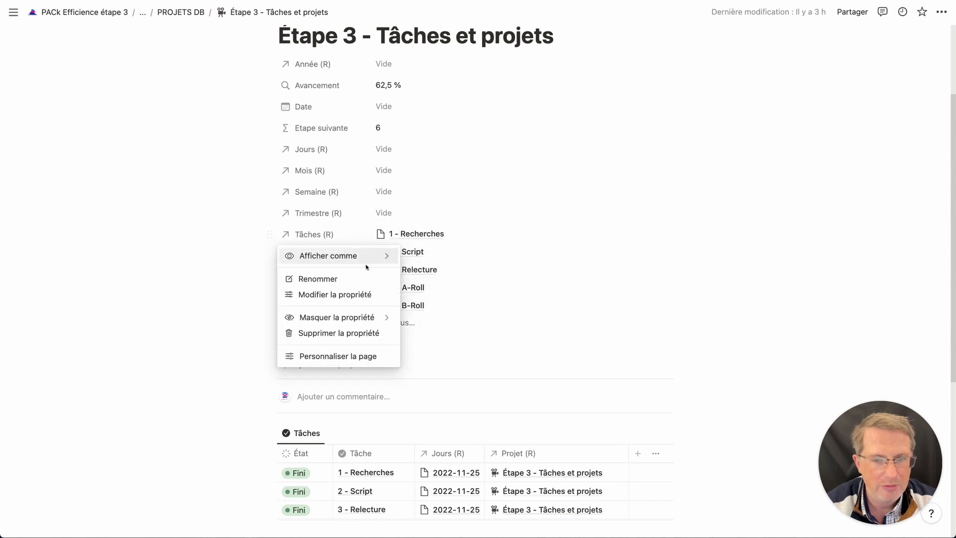
mouse_move(376, 259)
click(440, 257)
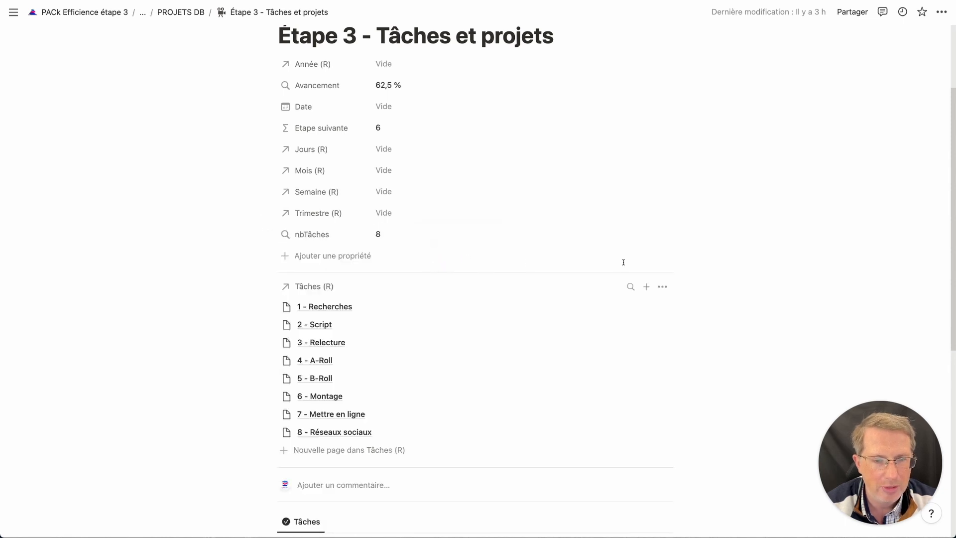
- Show the État property beside each task in the Tâches (R) section
scroll(497, 259, down, 3)
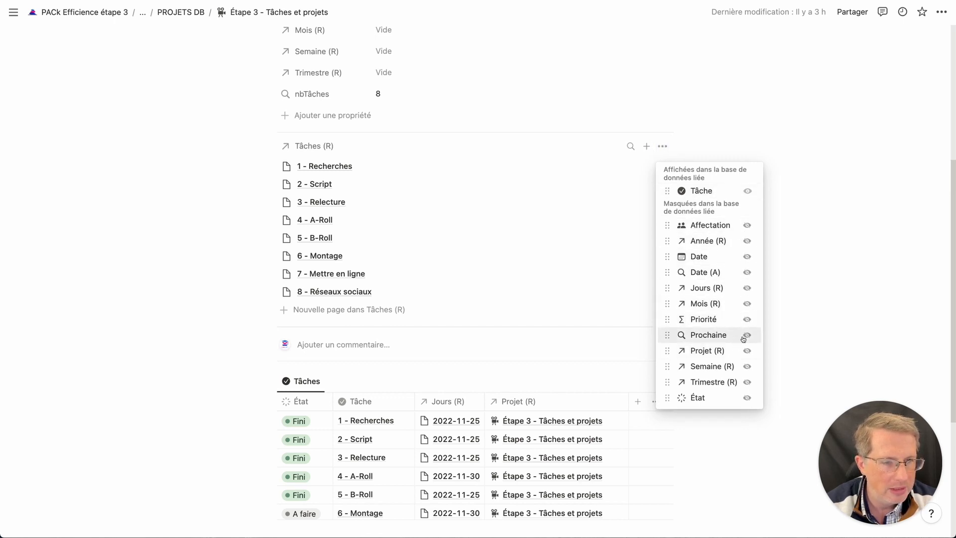
click(747, 398)
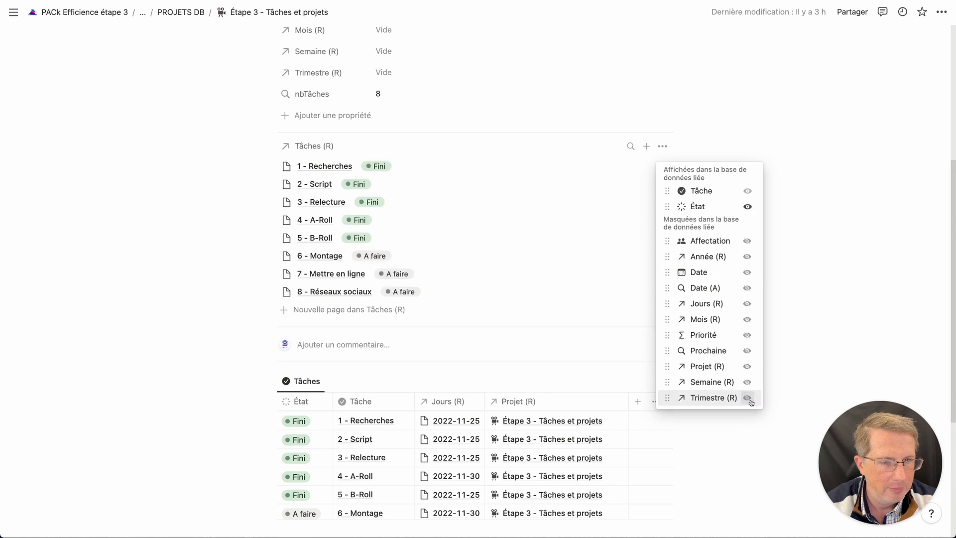
click(802, 150)
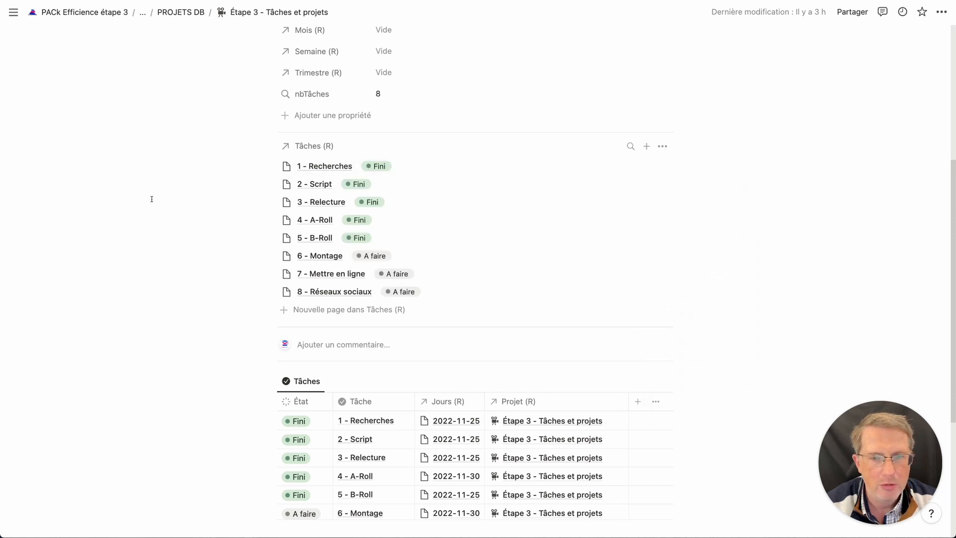
- Set the État of 6 - Montage to Fini in the Tâches (R) section and check the project's properties and Tâches table
scroll(152, 208, up, 3)
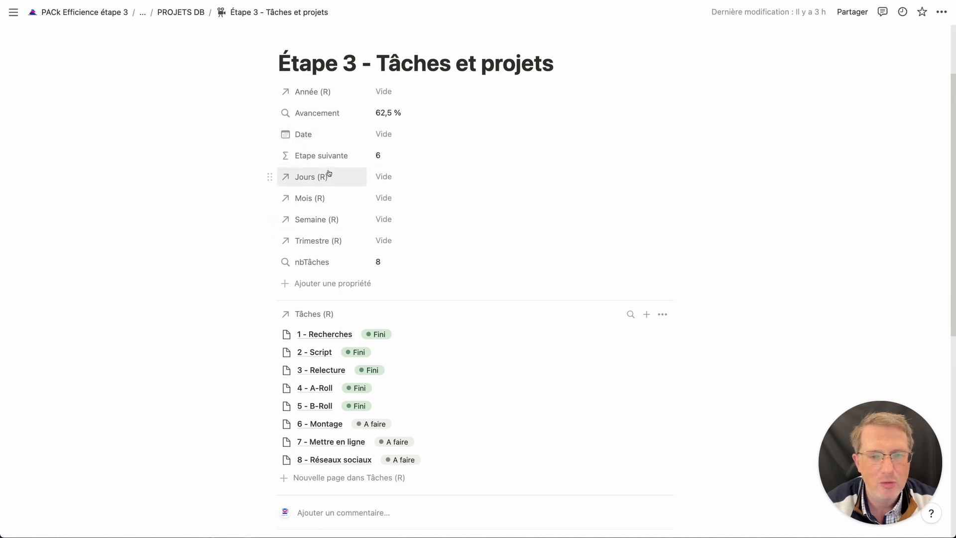
scroll(416, 378, down, 2)
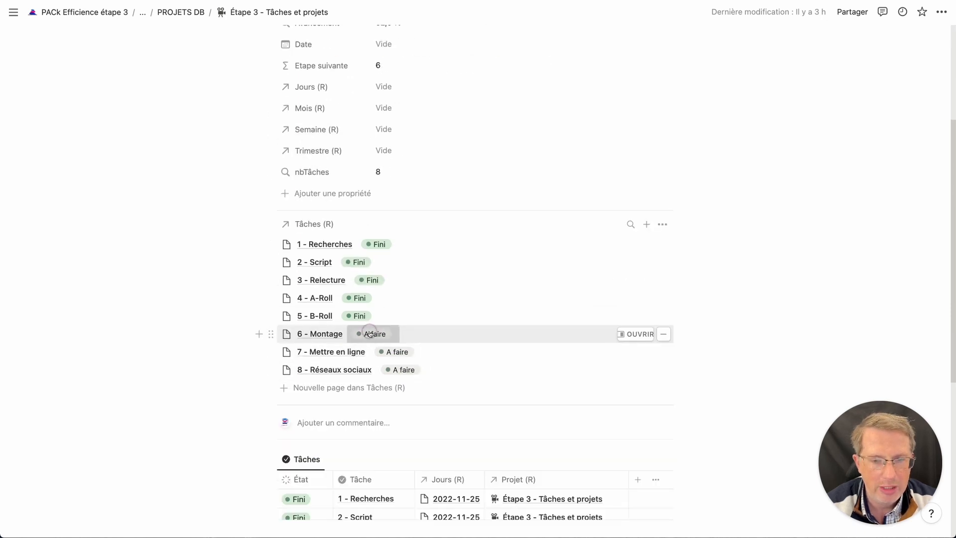
click(380, 335)
click(377, 449)
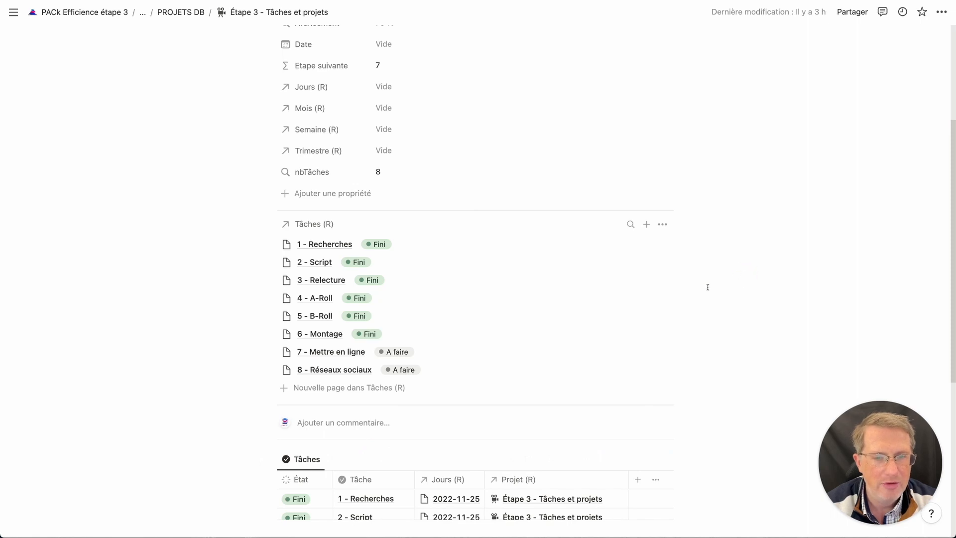
scroll(238, 291, down, 6)
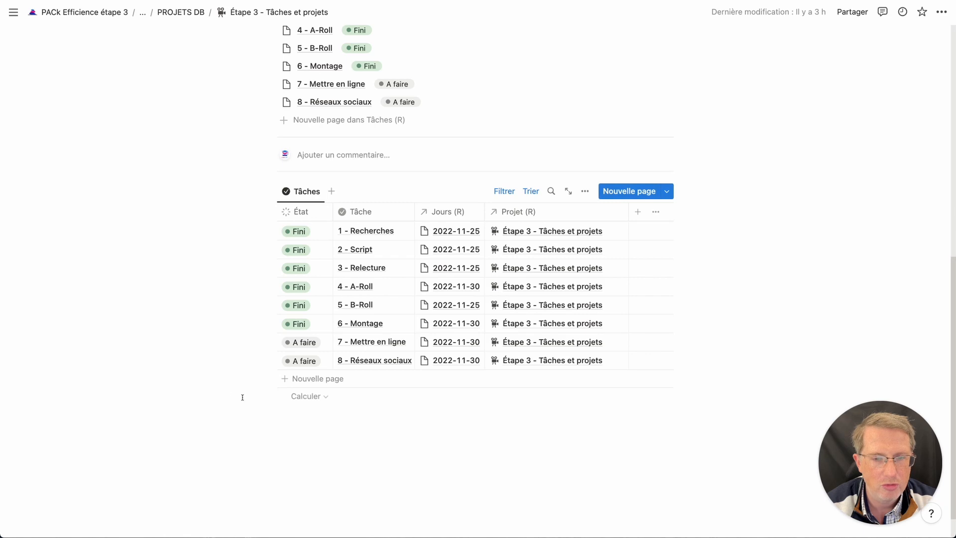
scroll(246, 363, up, 10)
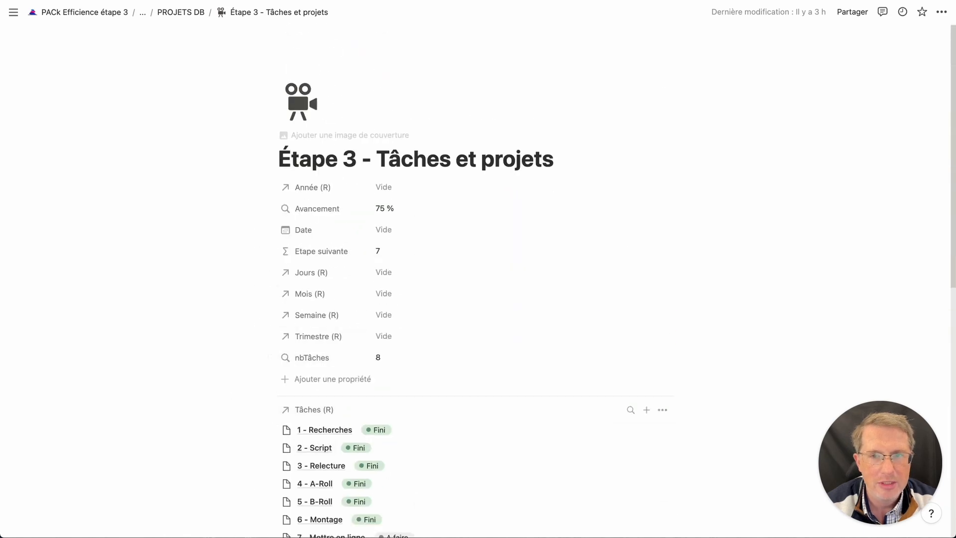
scroll(375, 358, down, 10)
scroll(339, 299, up, 10)
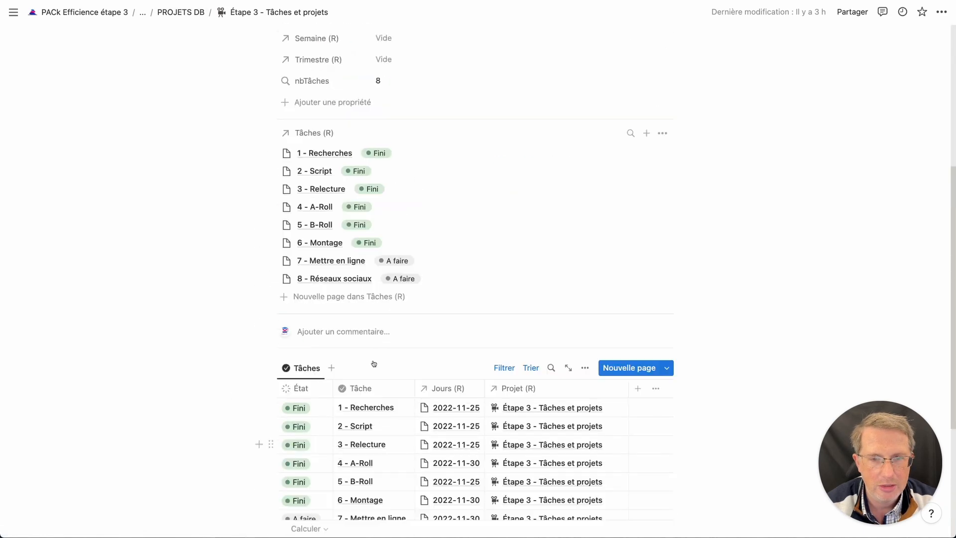
- Open the Tâches page through the parent Travail page and view the formula code below the task table
click(142, 14)
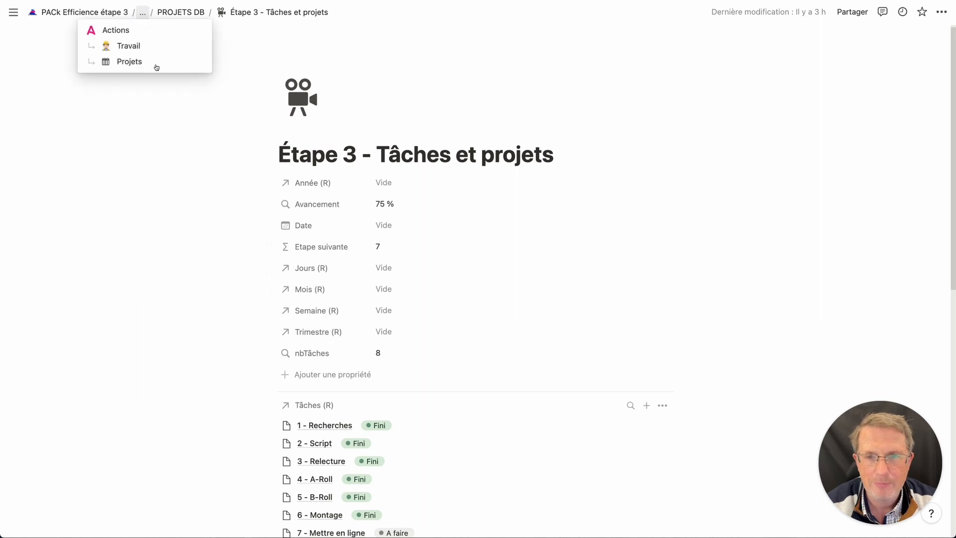
click(129, 45)
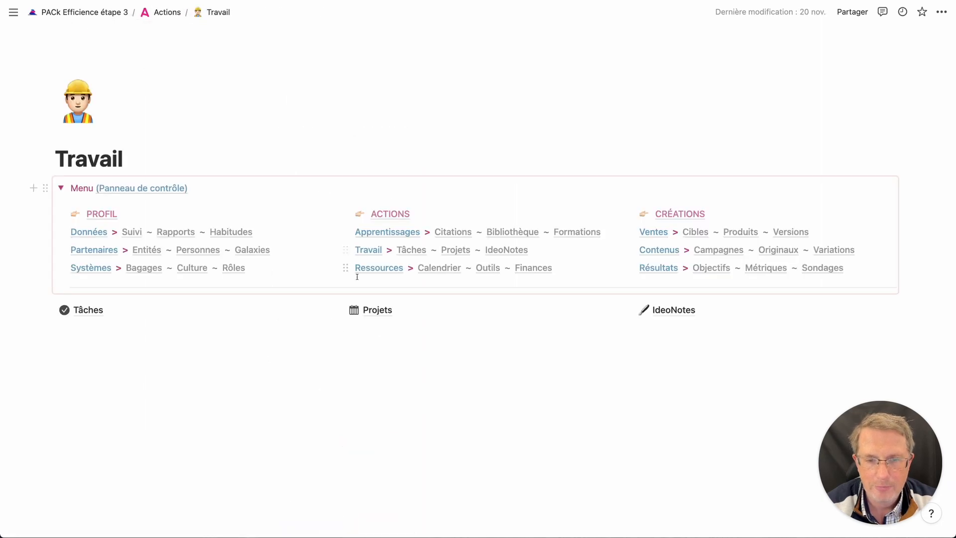
click(75, 306)
scroll(142, 290, down, 5)
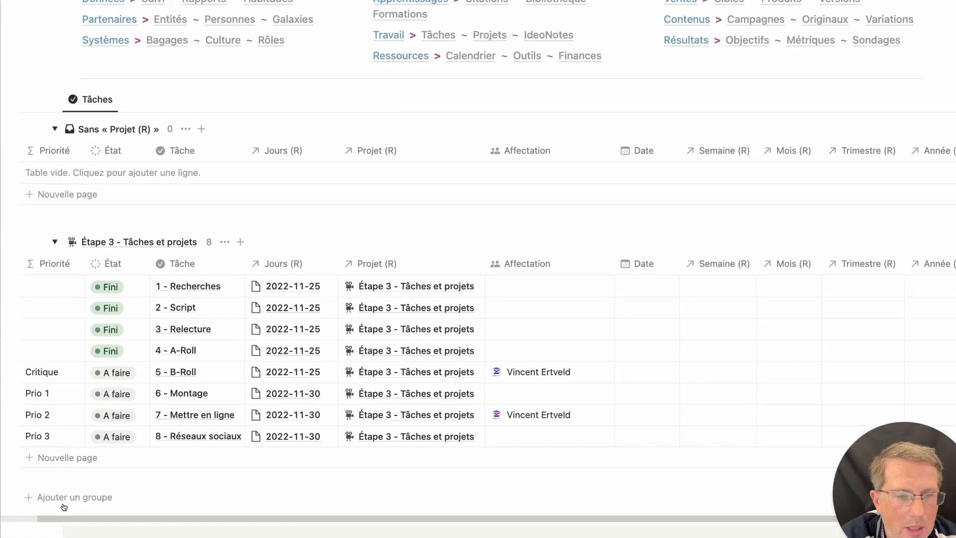
scroll(67, 505, down, 5)
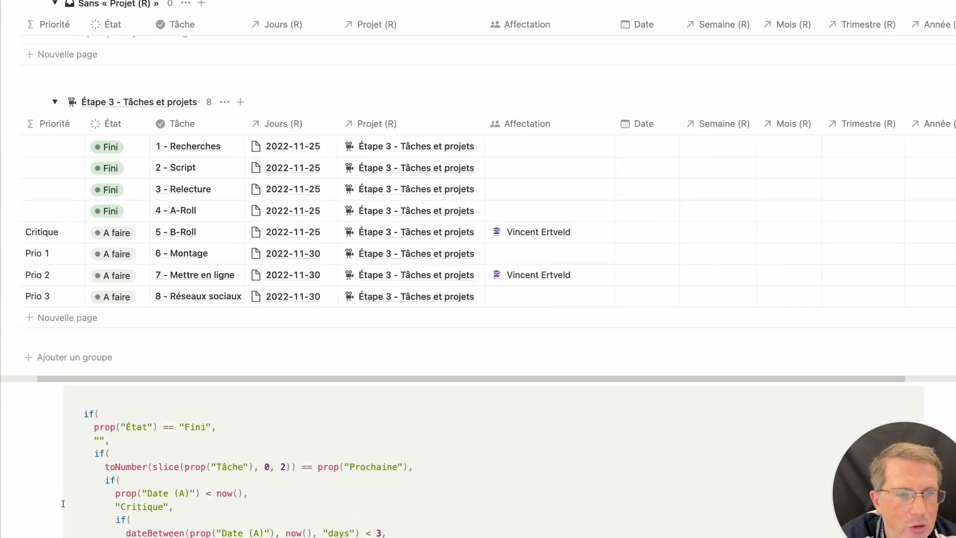
- Examine the priority formula code against the task table's Priorité values and the date, week, month, quarter and year columns
scroll(63, 503, down, 1)
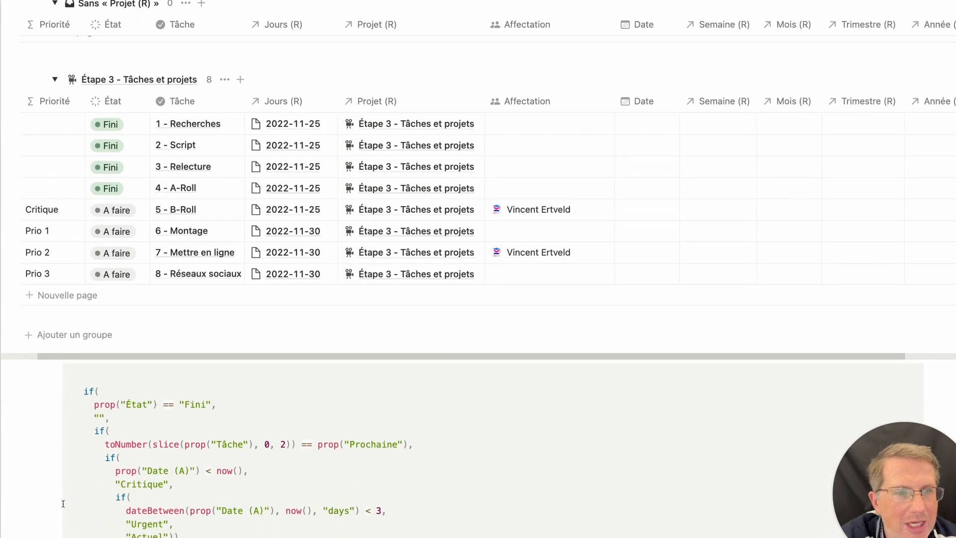
scroll(63, 503, down, 2)
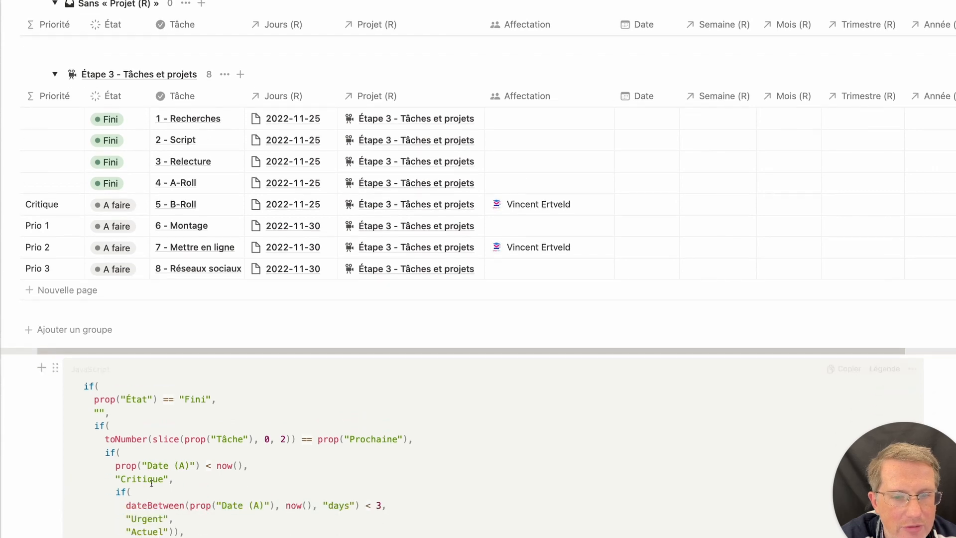
scroll(152, 483, down, 2)
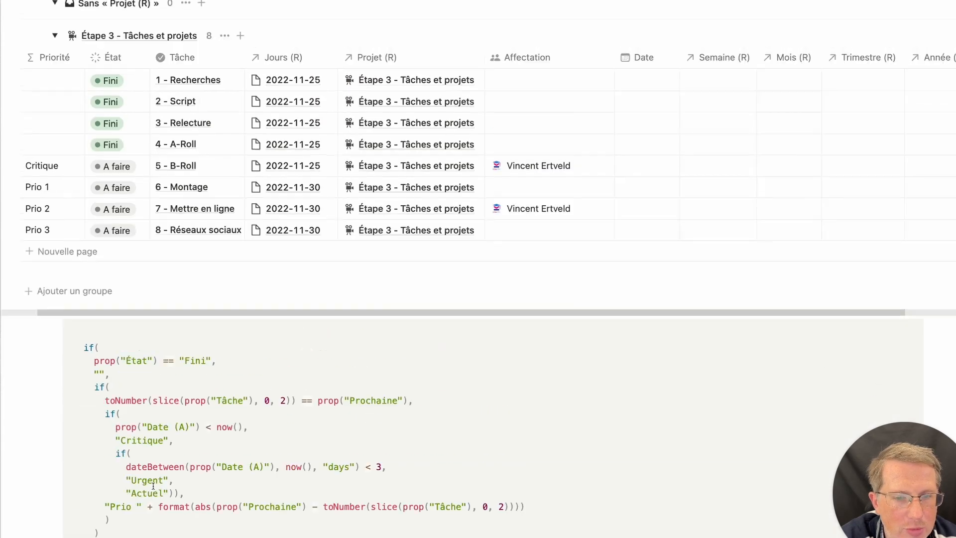
scroll(153, 485, up, 5)
scroll(154, 486, down, 3)
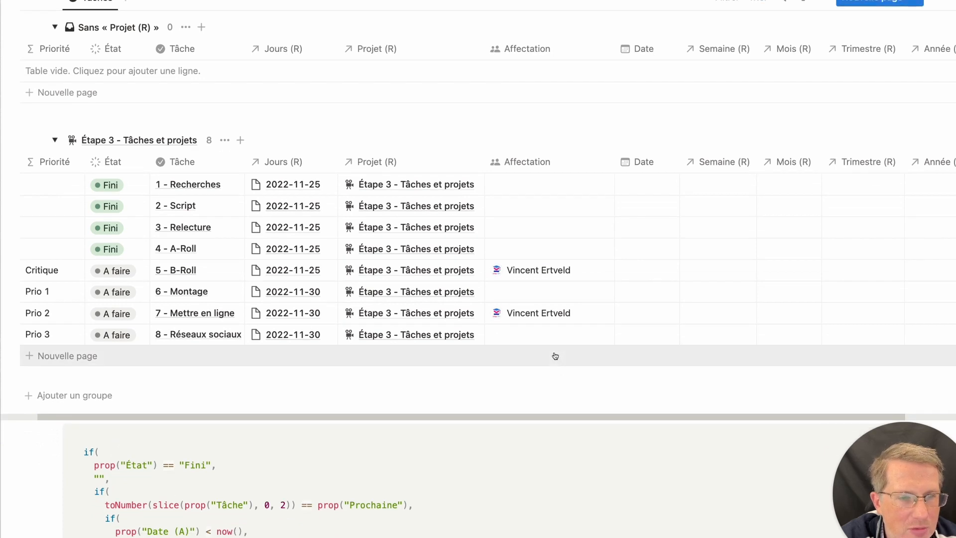
scroll(555, 356, right, 2)
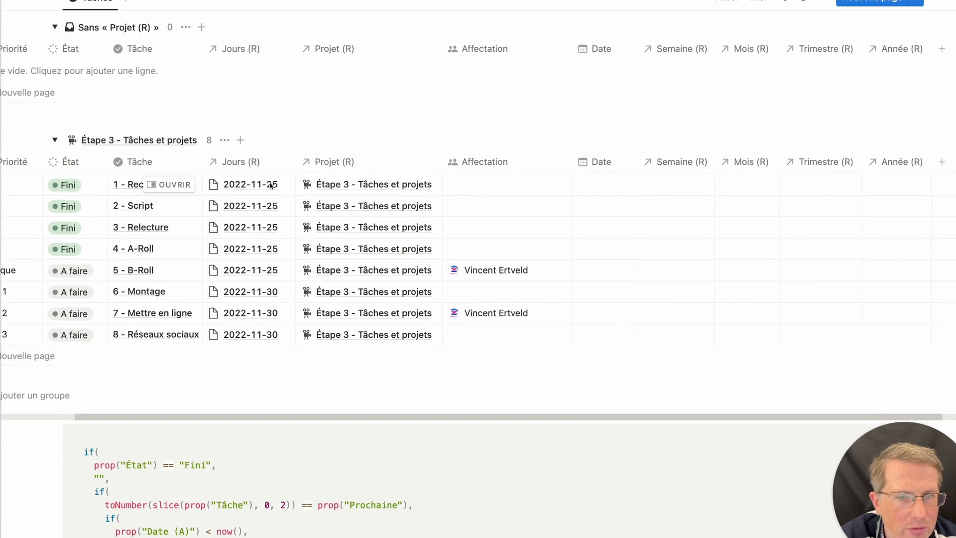
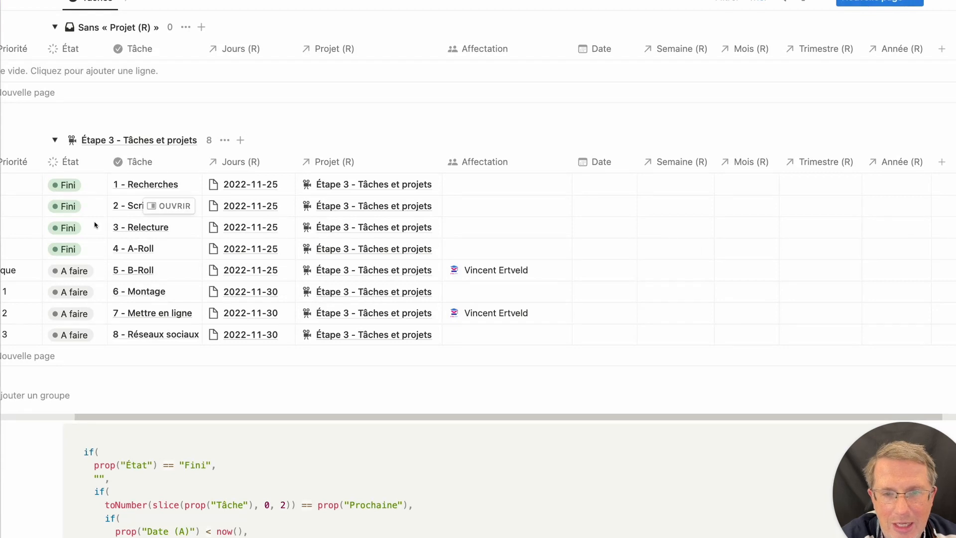
scroll(170, 243, left, 4)
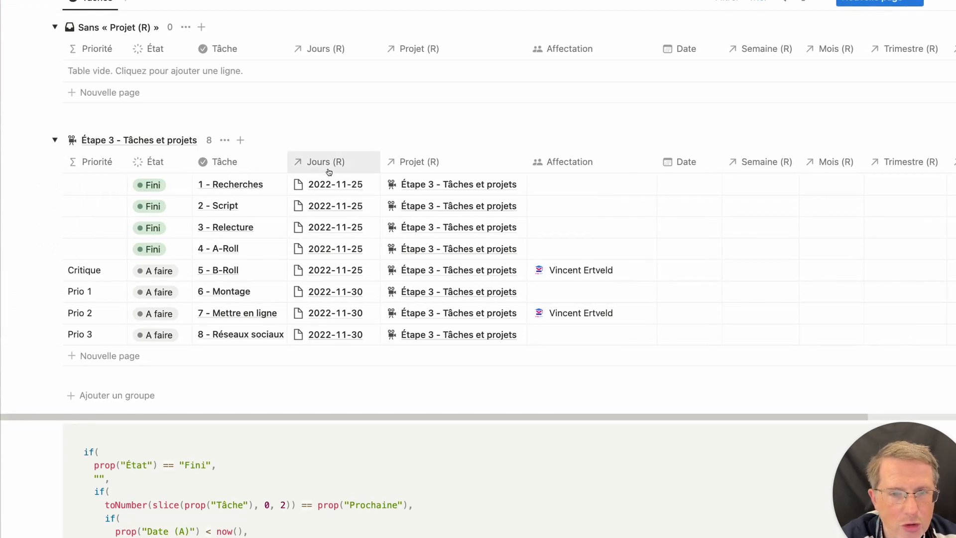
scroll(328, 176, right, 2)
scroll(329, 181, right, 4)
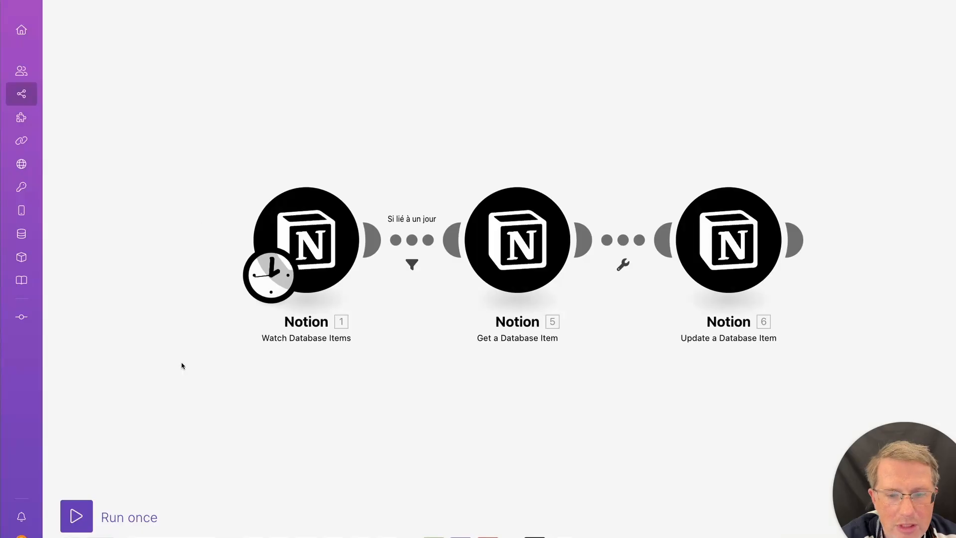
- In the Make scenario, choose where the Notion Watch Database Items module starts and run the scenario once
right_click(316, 274)
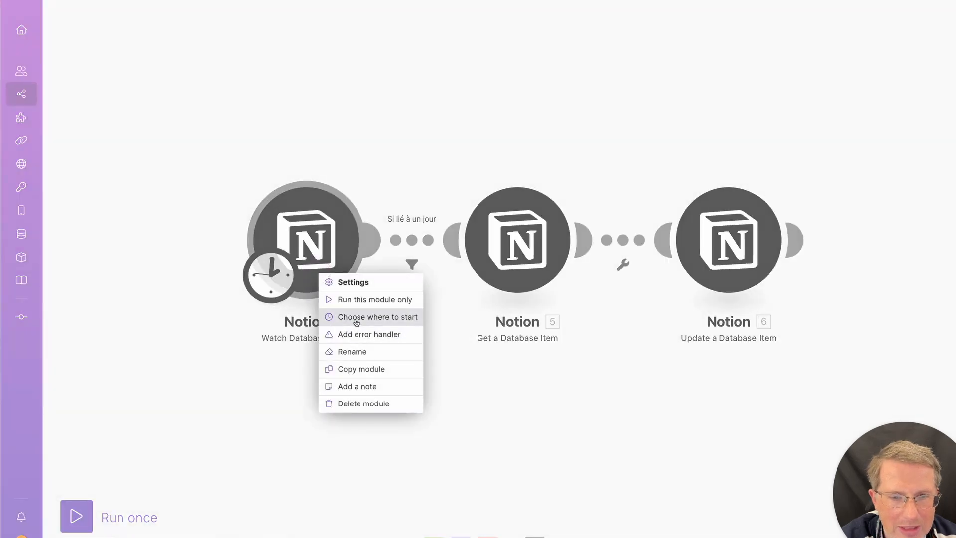
click(348, 316)
click(381, 248)
click(594, 292)
click(77, 516)
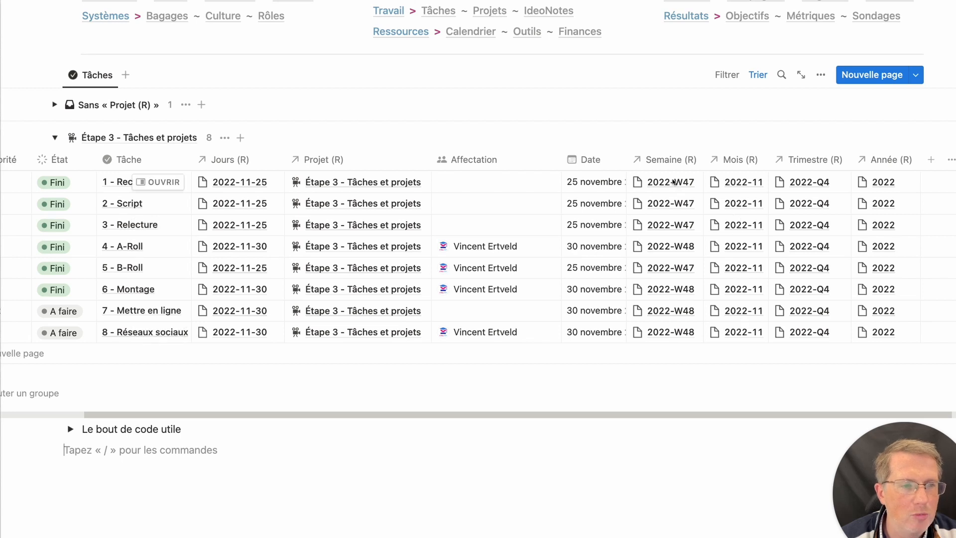
- Open the 2022-11 month page linked to 1 - Recherches and view all the tasks related to it
click(741, 182)
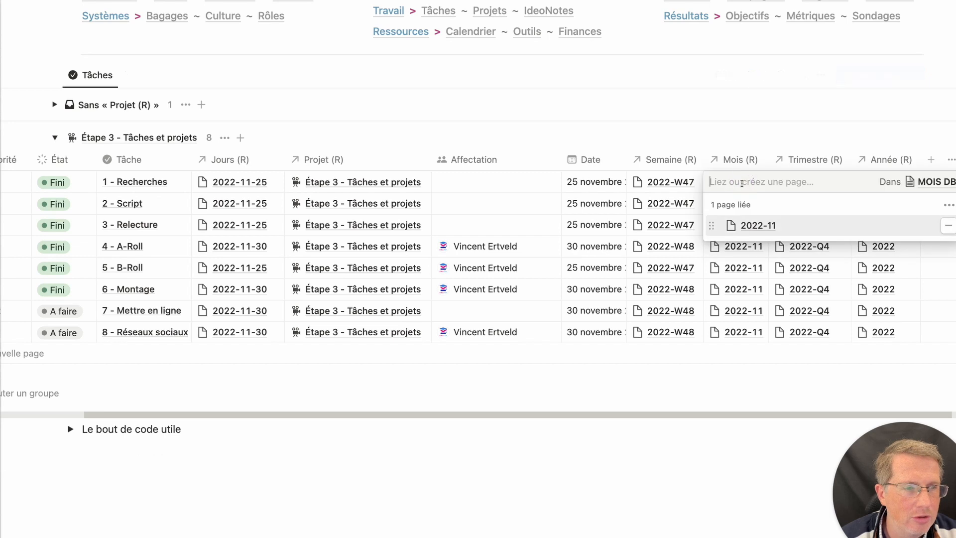
click(749, 229)
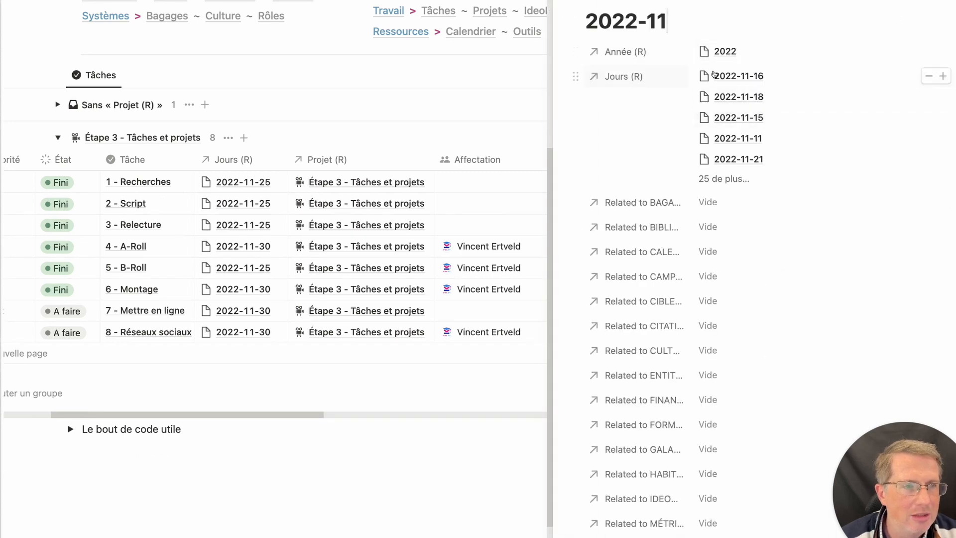
scroll(751, 192, down, 15)
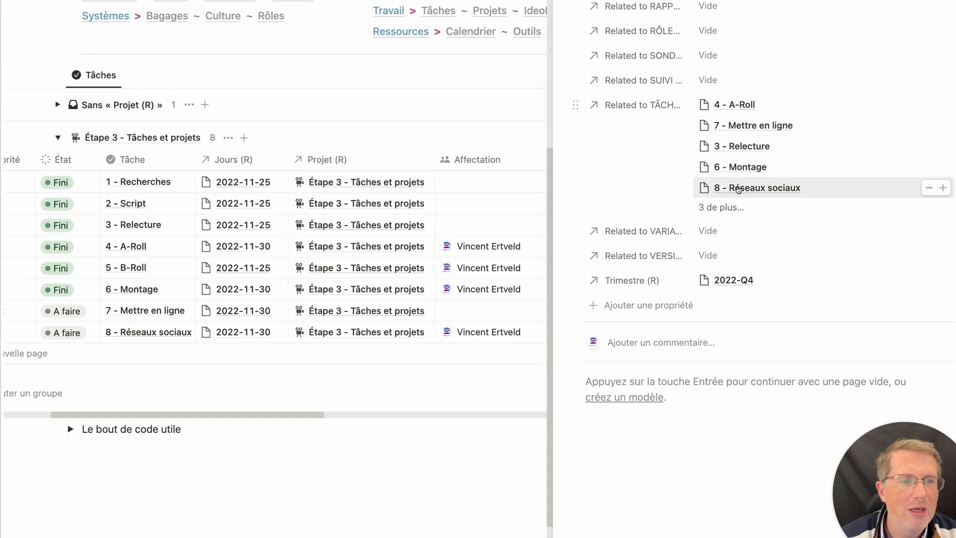
click(731, 214)
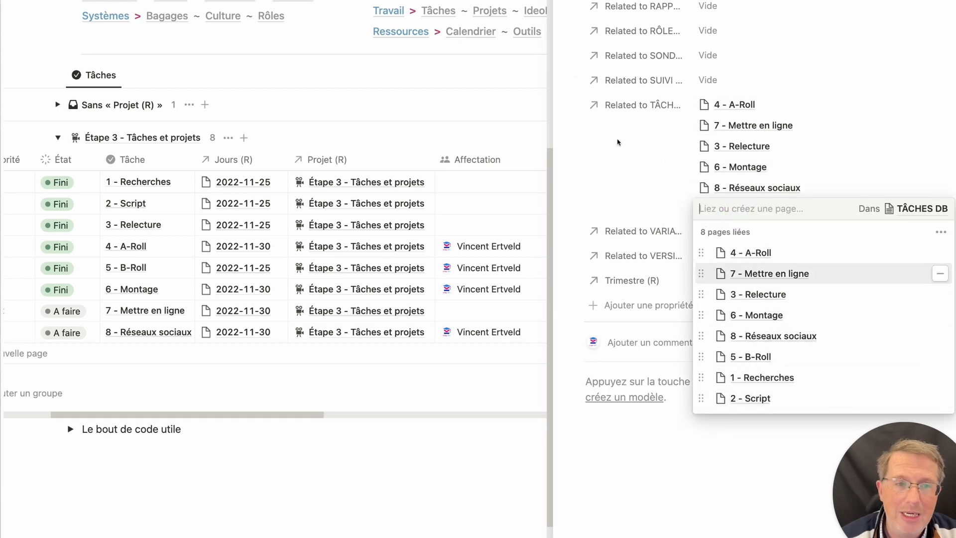
click(538, 2)
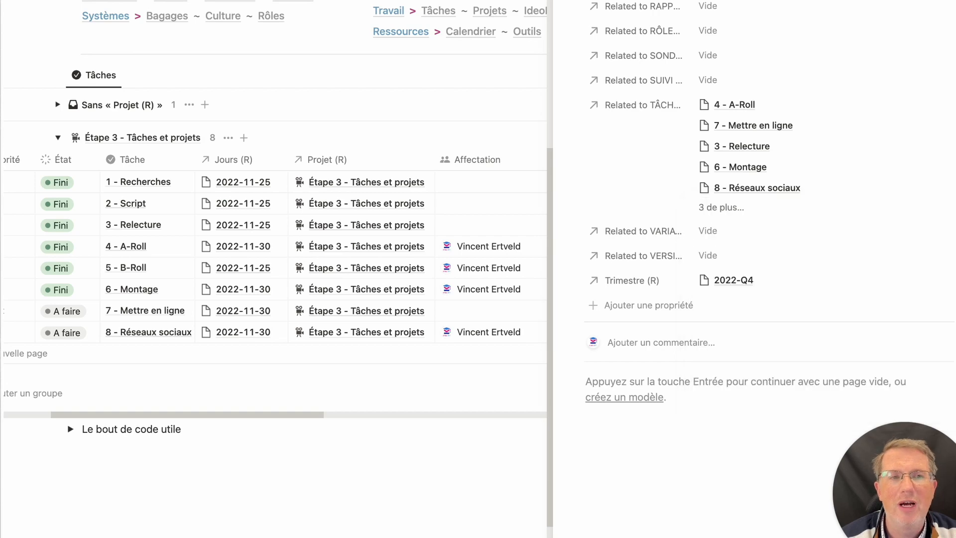
click(562, 2)
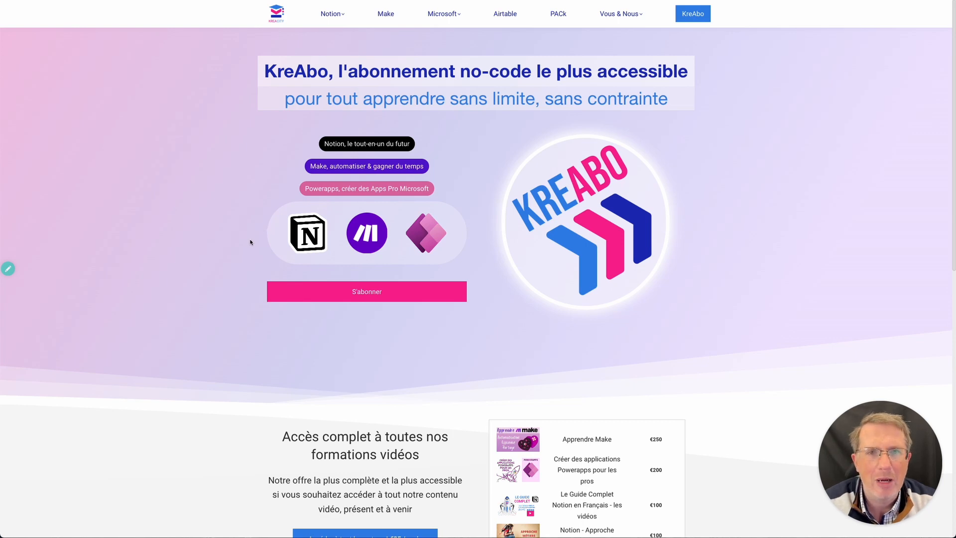
- On the KreAbo web page, review the subscription offer and open the order page for full access at €25 / mois
scroll(250, 242, down, 1)
scroll(250, 242, down, 5)
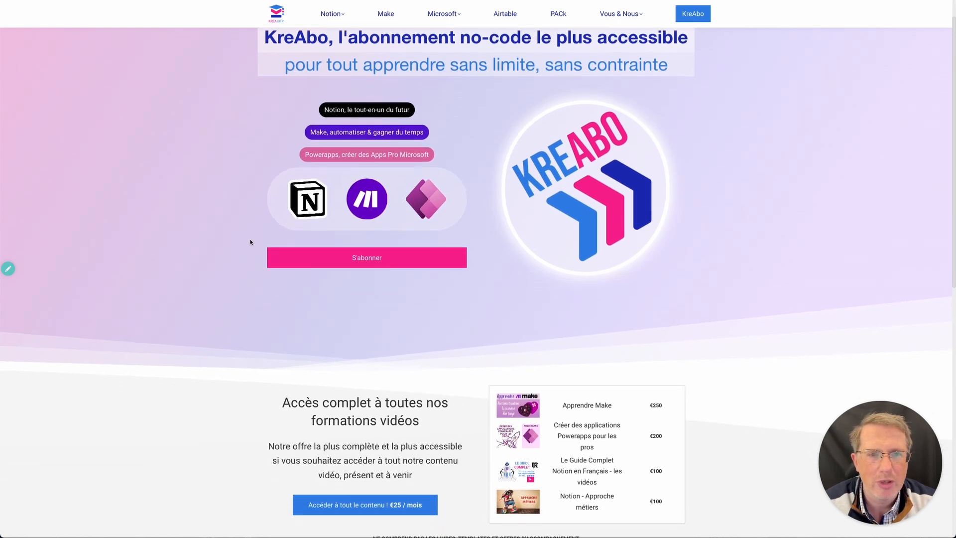
scroll(255, 247, down, 1)
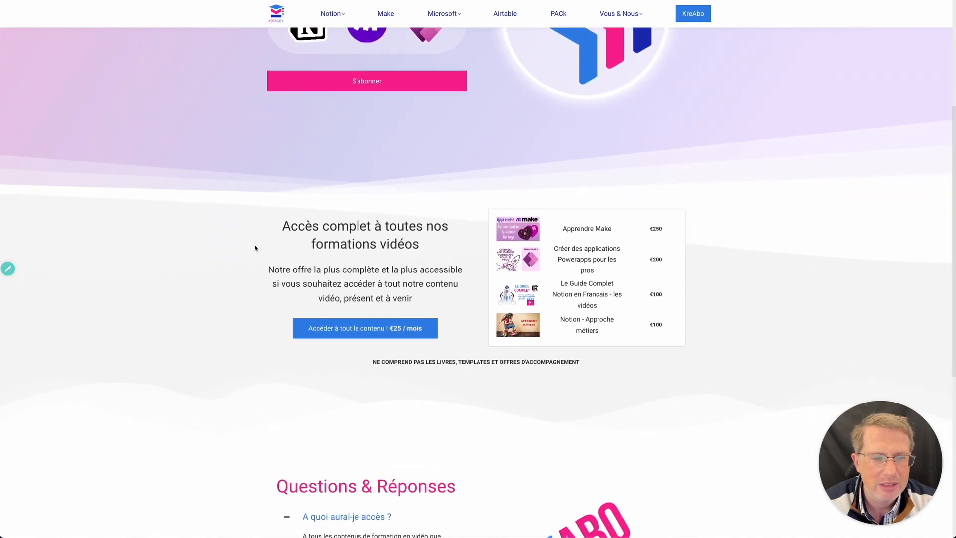
click(298, 317)
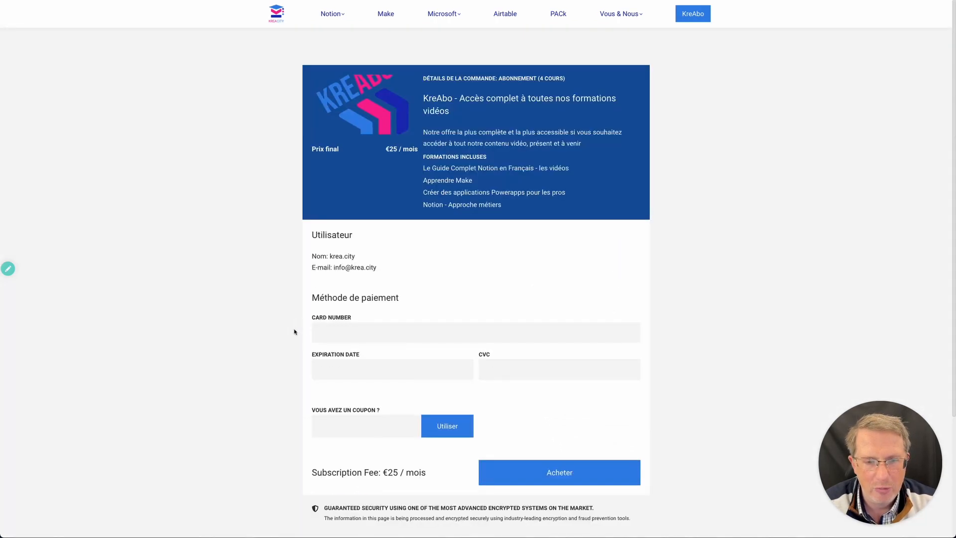
- Apply the coupon ABO to the KreAbo subscription order
scroll(298, 339, down, 5)
click(358, 271)
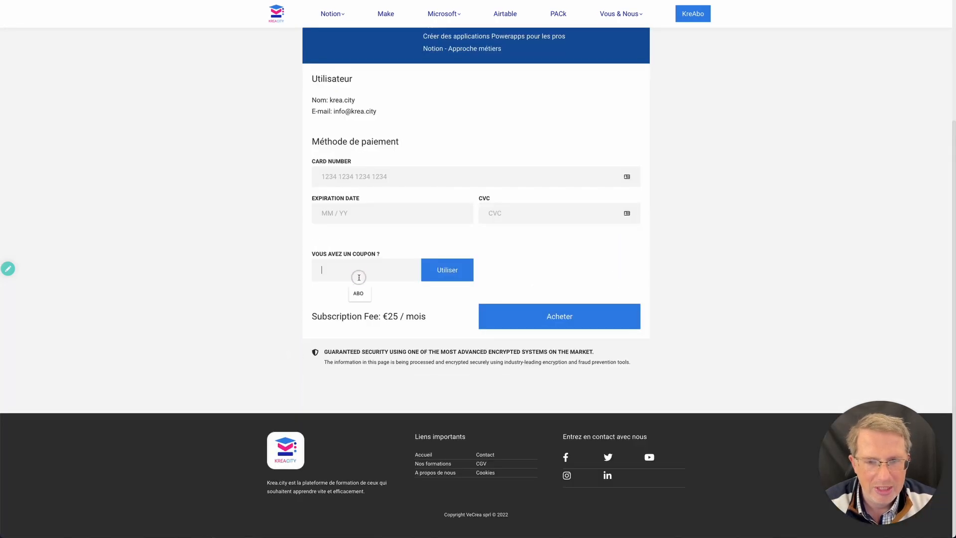
text(ABO)
click(461, 277)
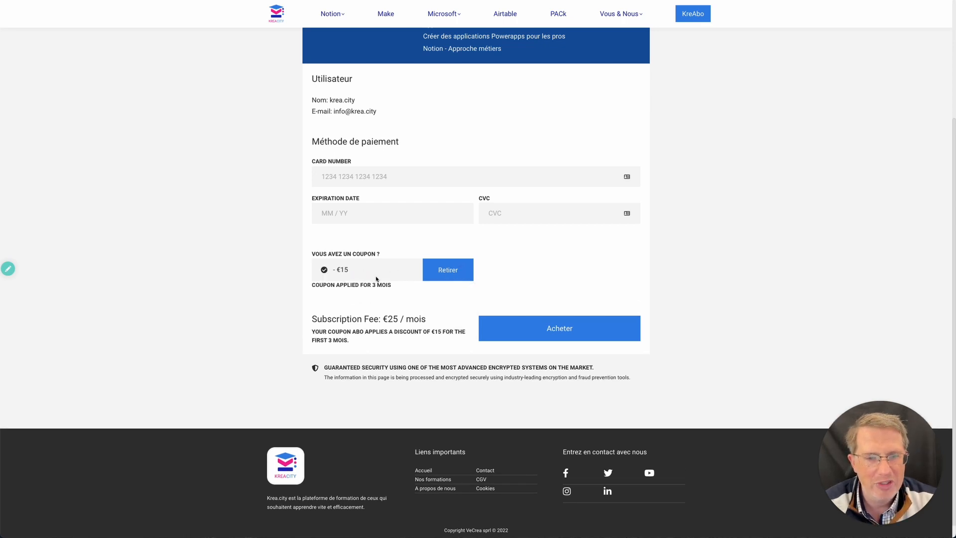